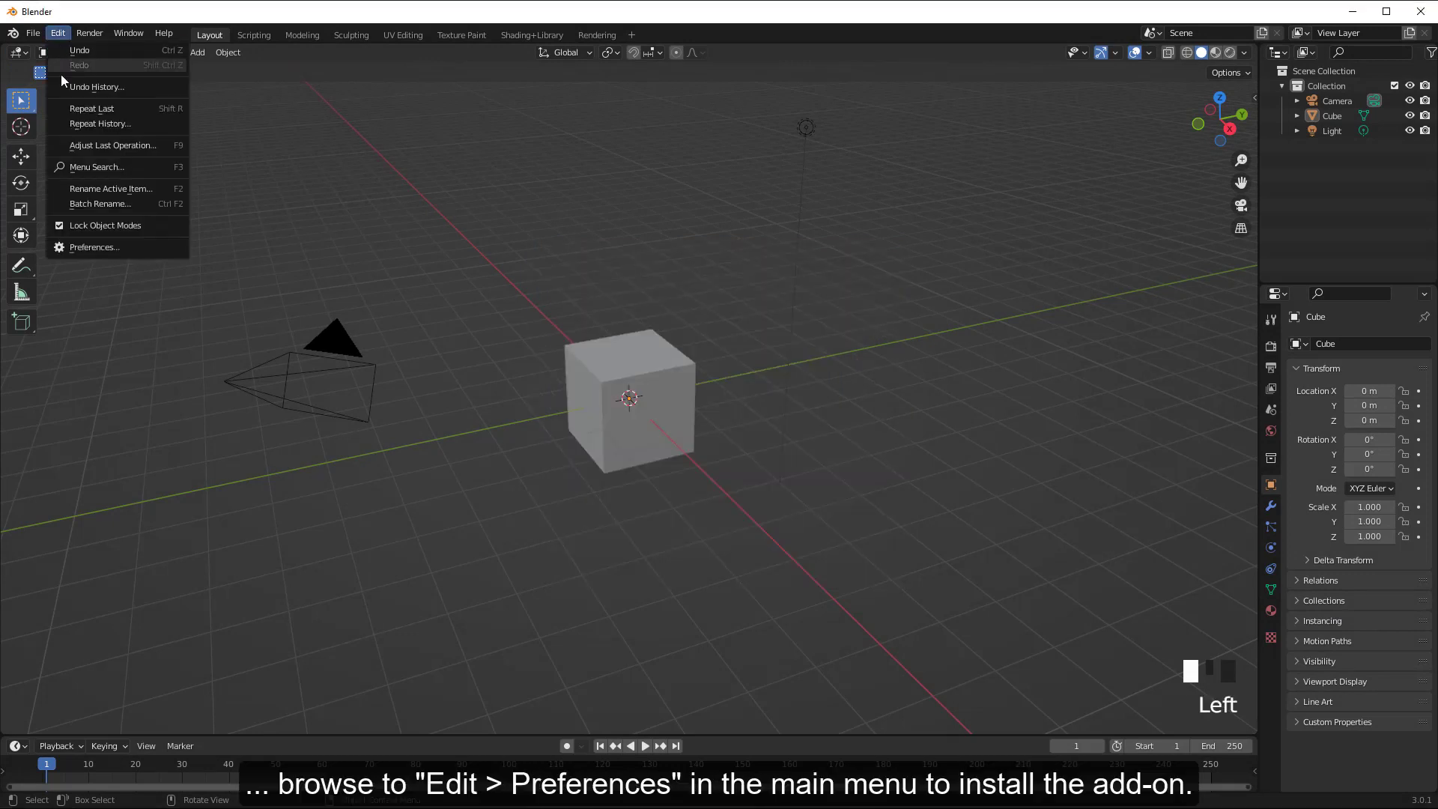
Install the add-on from addon_3d_mapper_importer.zip in the downloads folder through the Blender preferences.
{"action": "left_click", "coordinate": [92, 247]}
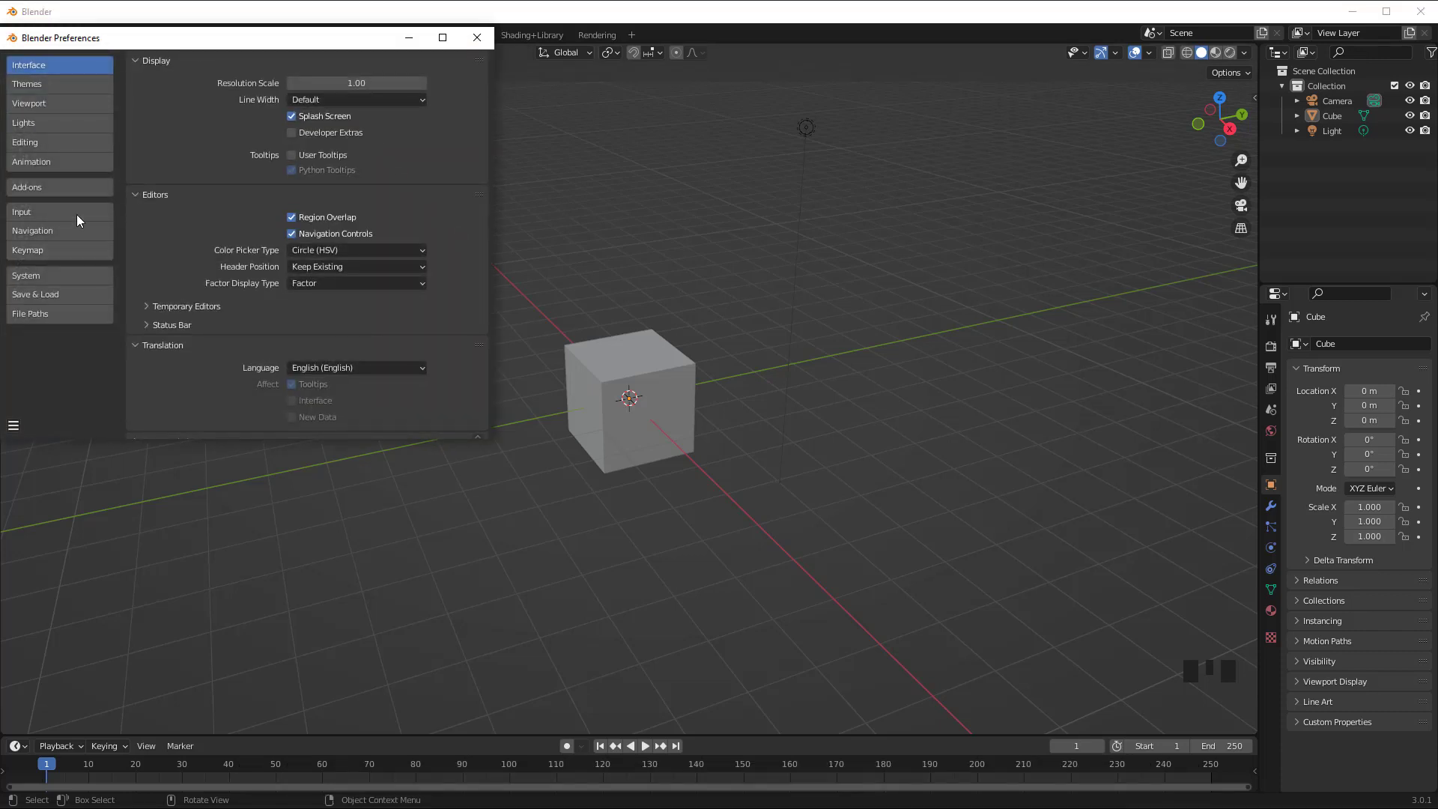
{"action": "left_click", "coordinate": [30, 191]}
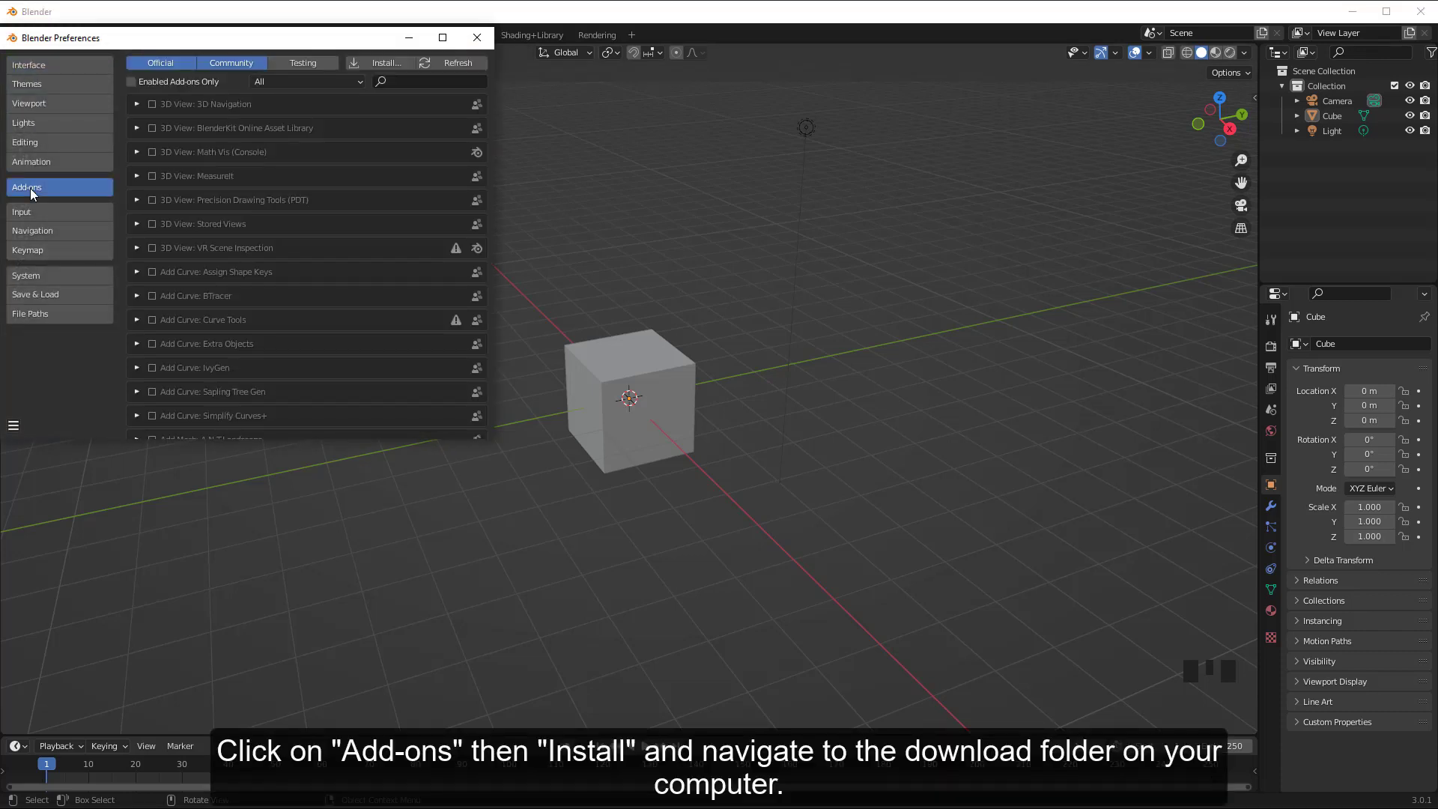
{"action": "left_click", "coordinate": [377, 63]}
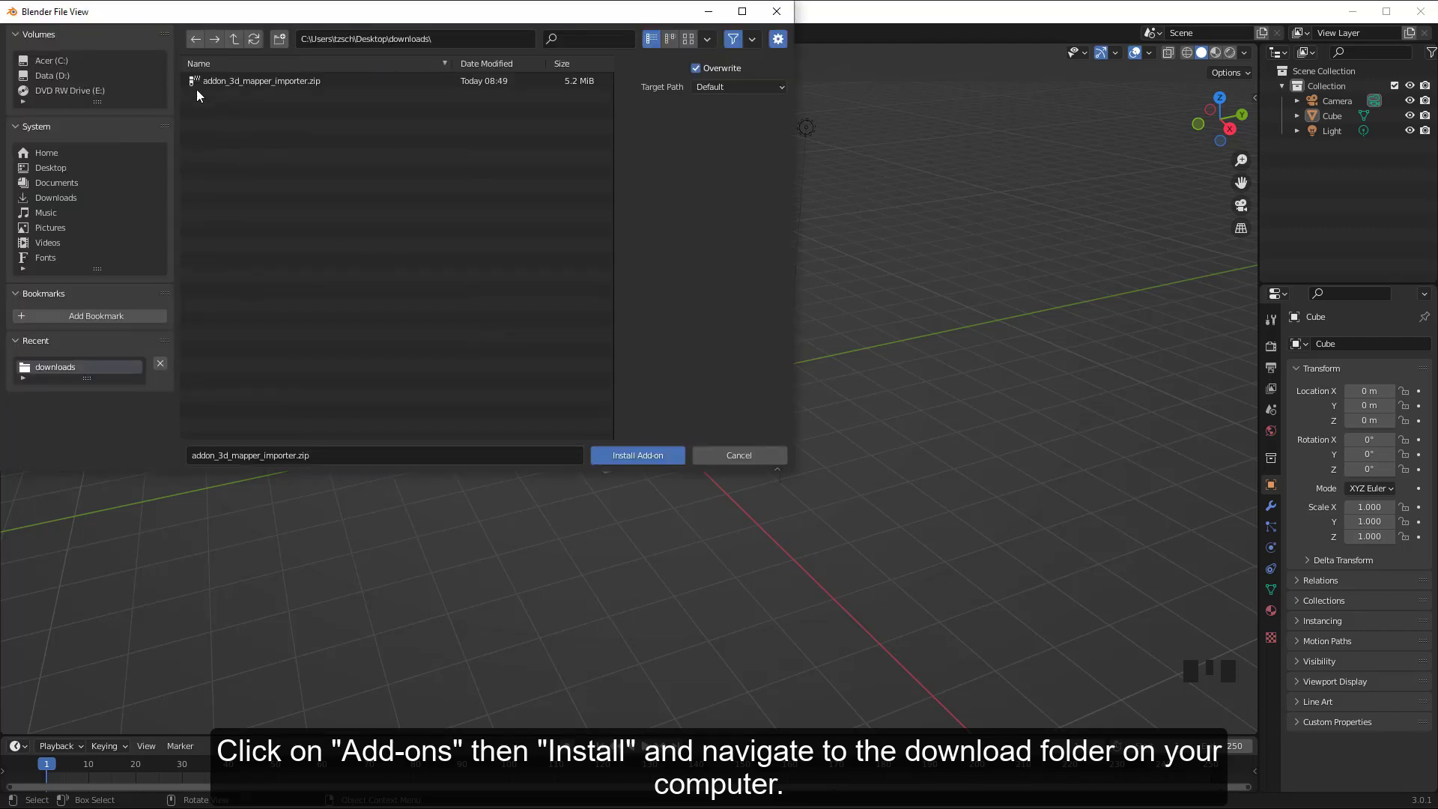
{"action": "left_click", "coordinate": [235, 78]}
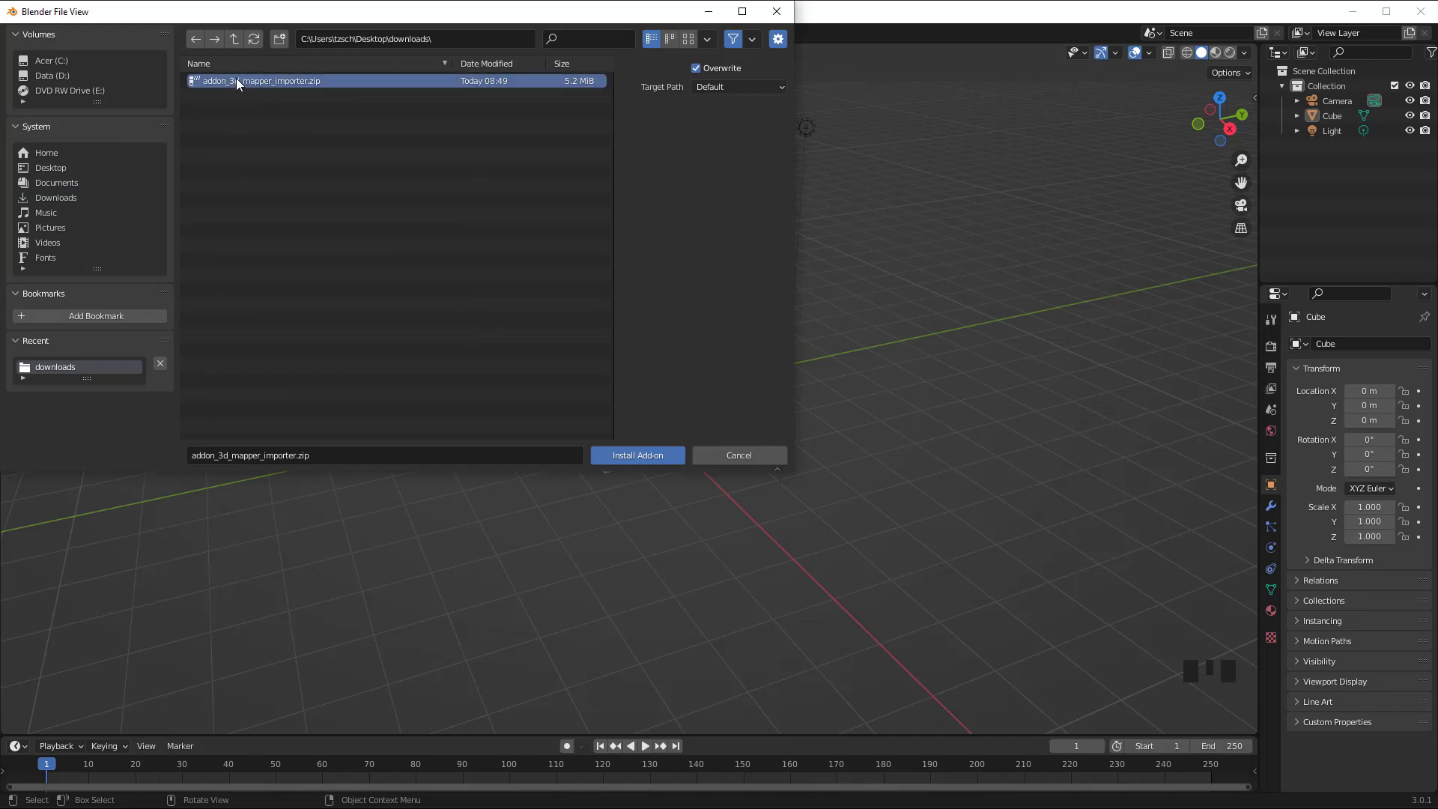
{"action": "left_click", "coordinate": [637, 455]}
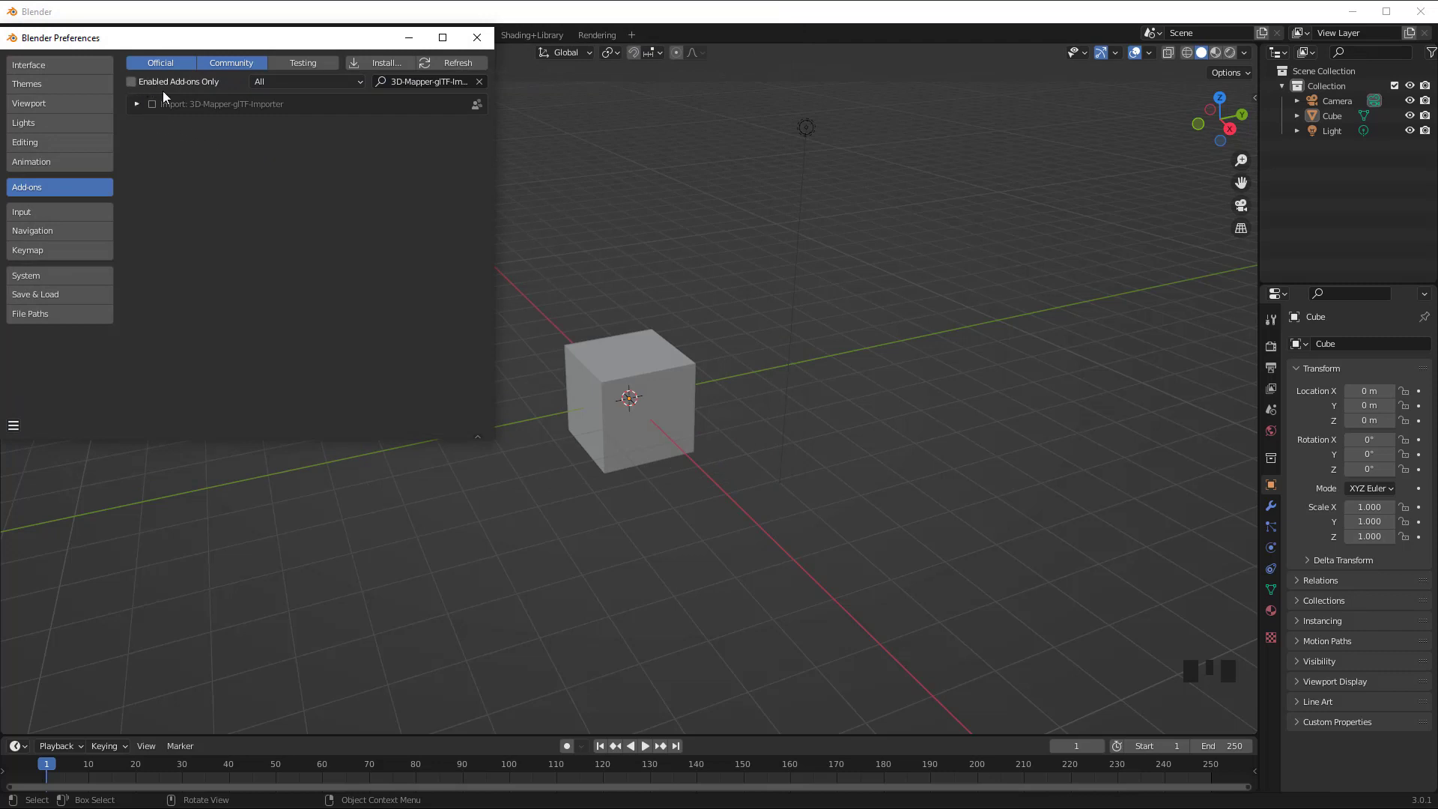
Enable the 3D-Mapper-glTF-Importer add-on, close the preferences and show its 3D-Mapper tools in the 3D viewport.
{"action": "left_click", "coordinate": [136, 105]}
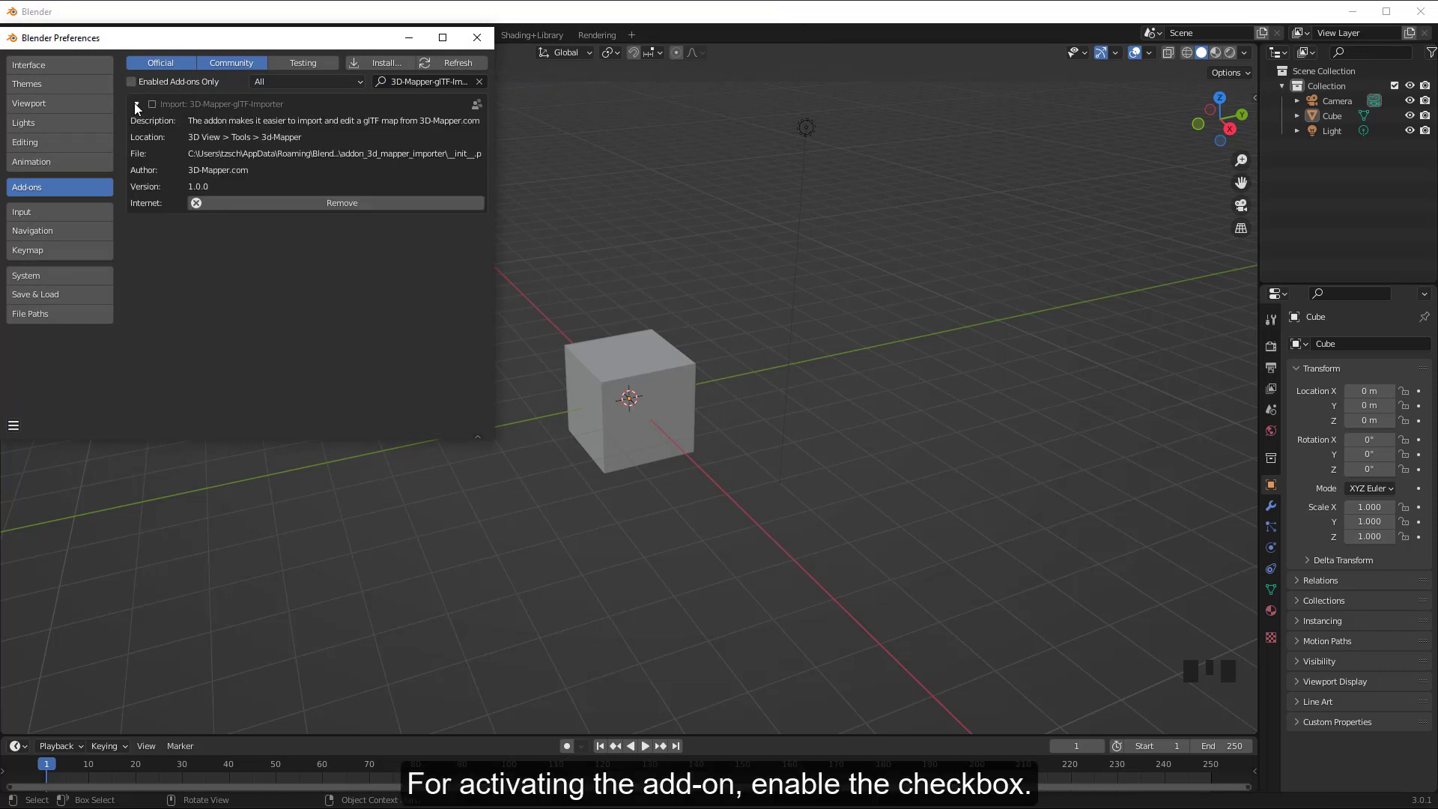
{"action": "left_click", "coordinate": [153, 104]}
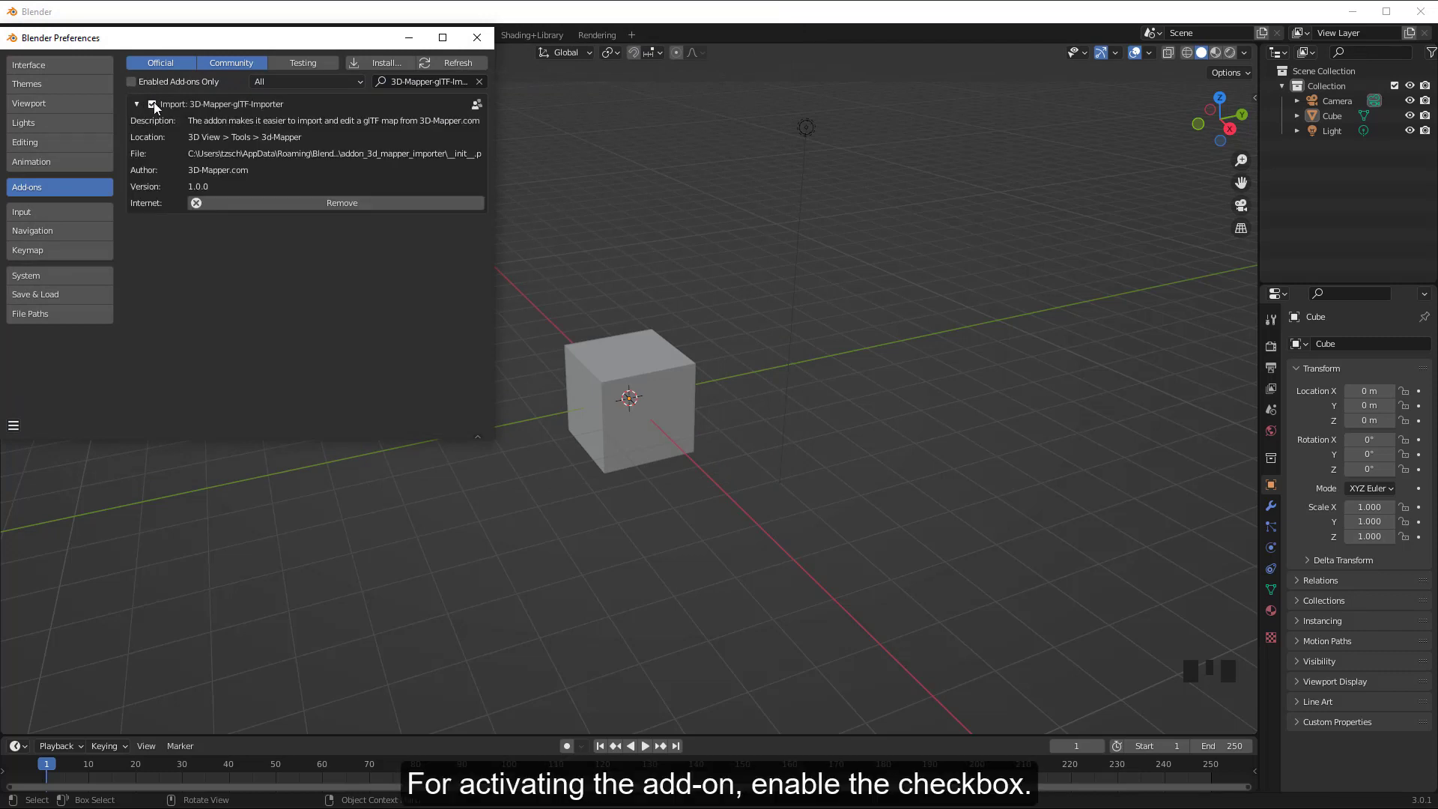
{"action": "left_click", "coordinate": [477, 37]}
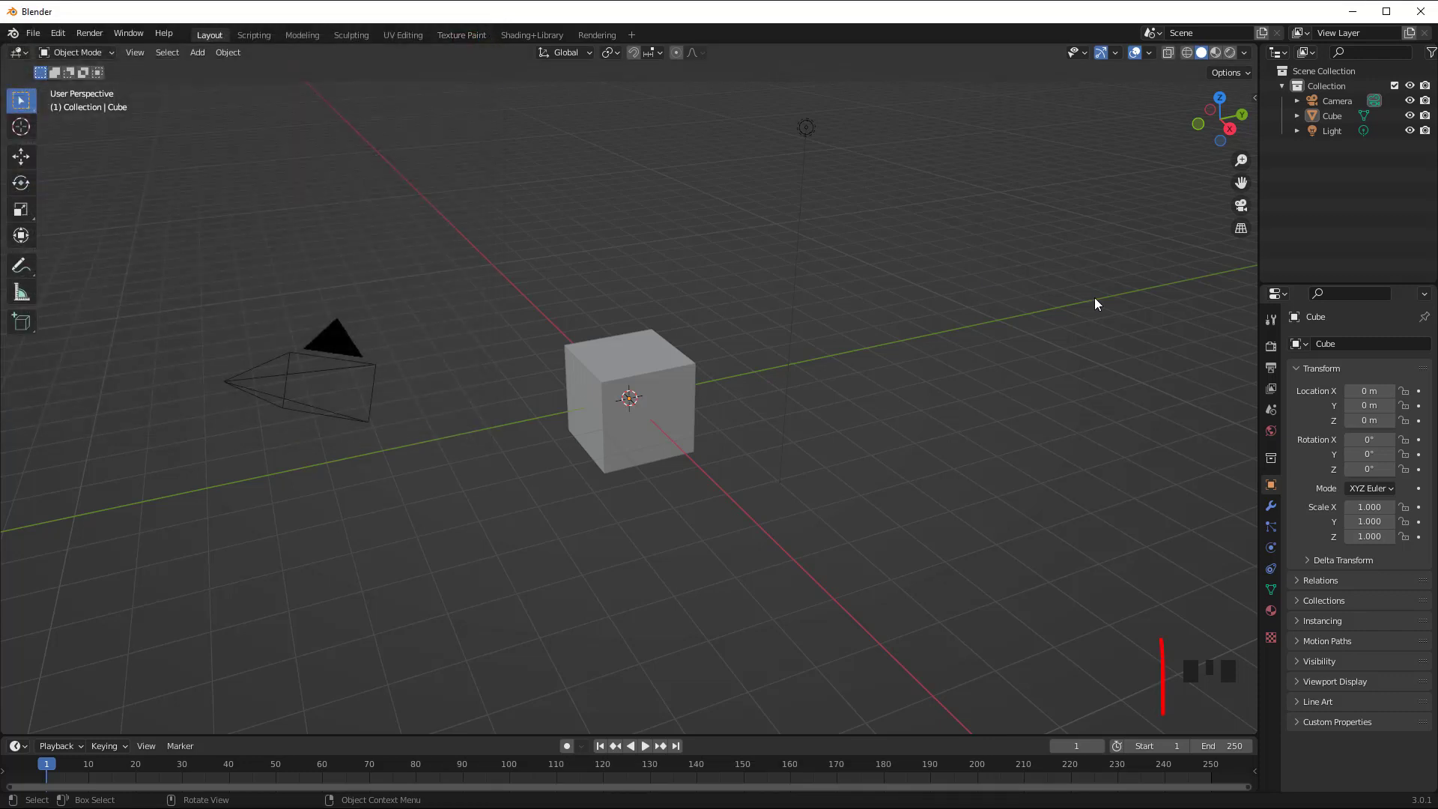
{"action": "key", "text": "n"}
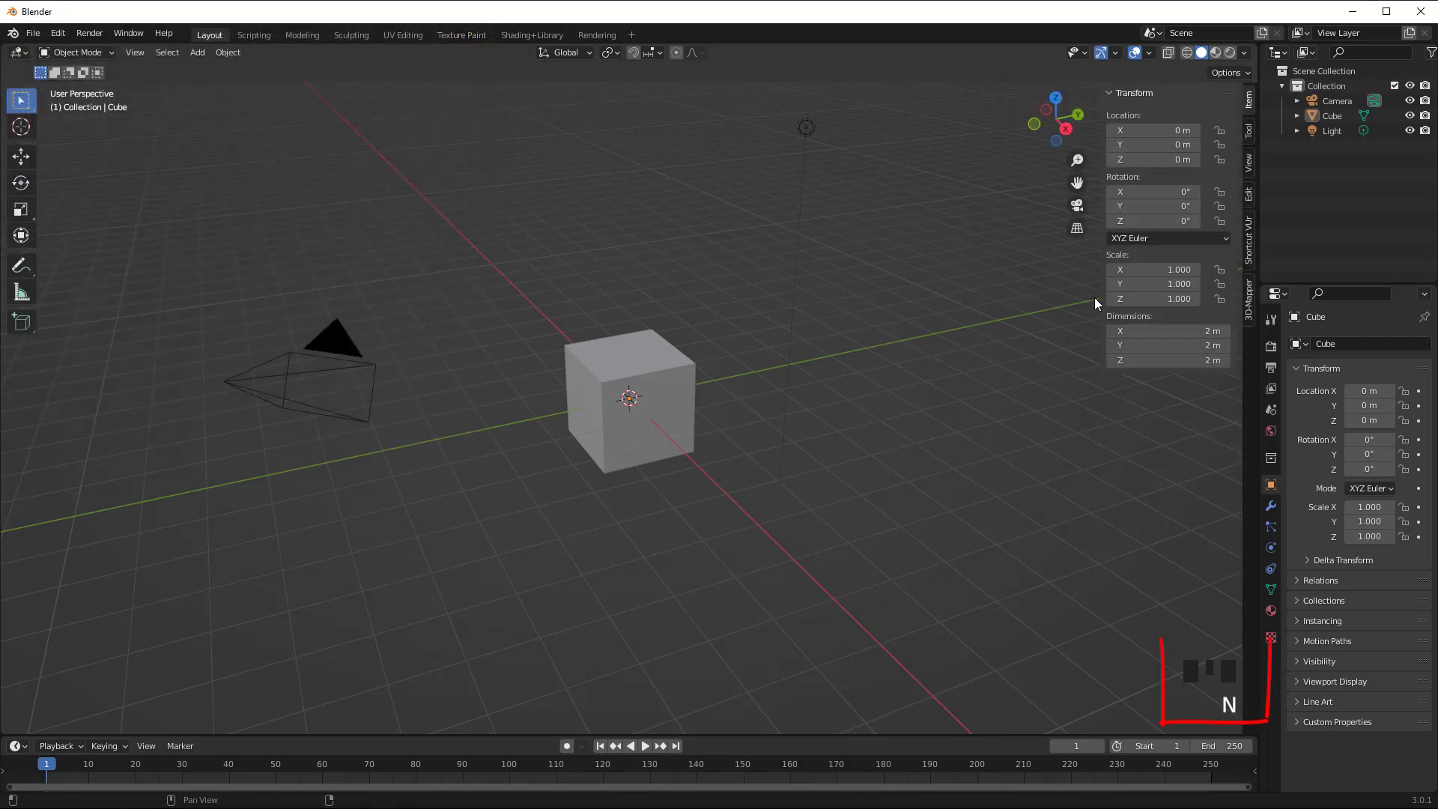
{"action": "left_click", "coordinate": [1249, 299]}
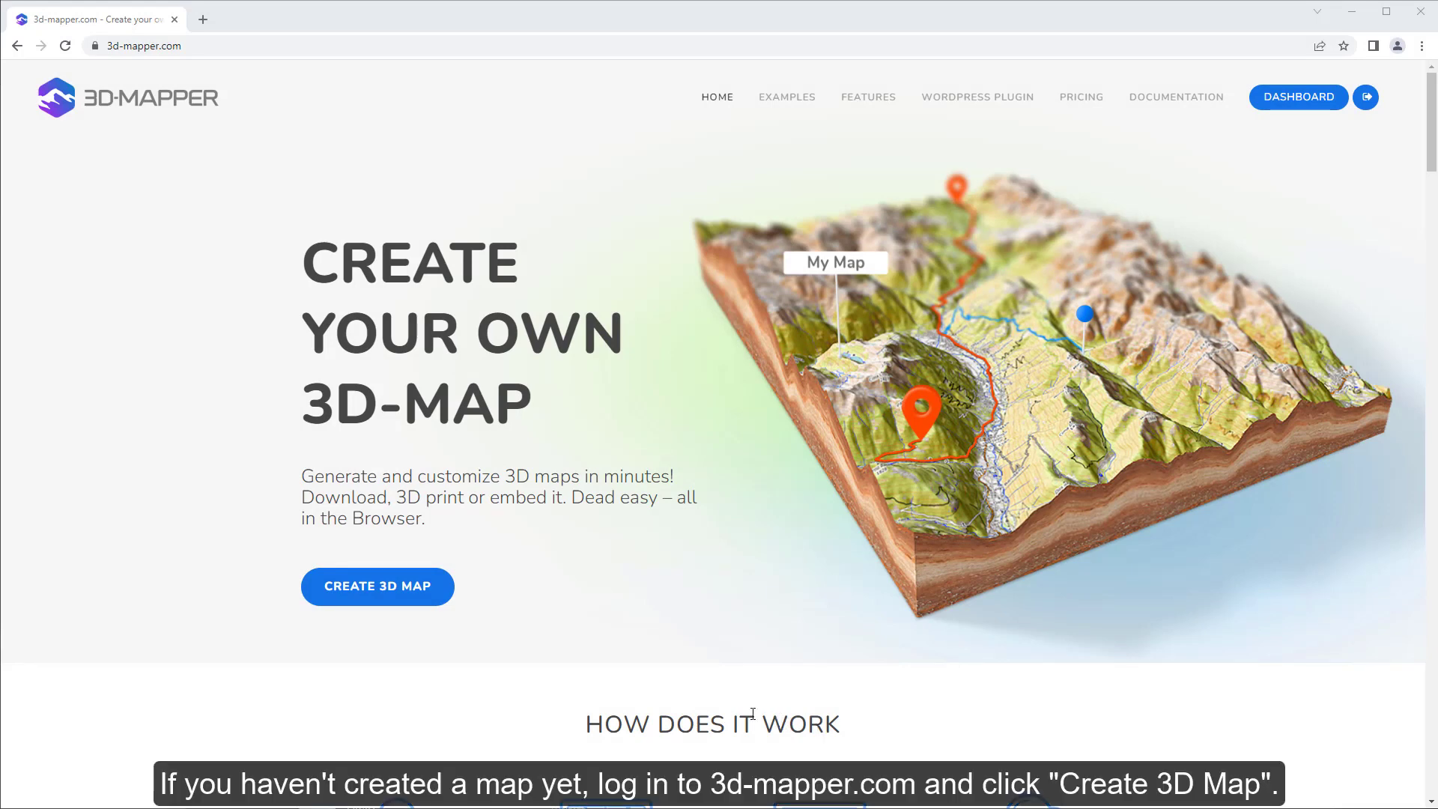
Switch to 3d-mapper.com in the browser, start a new 3D map and move the map area over northern Italy.
{"action": "left_click", "coordinate": [380, 587]}
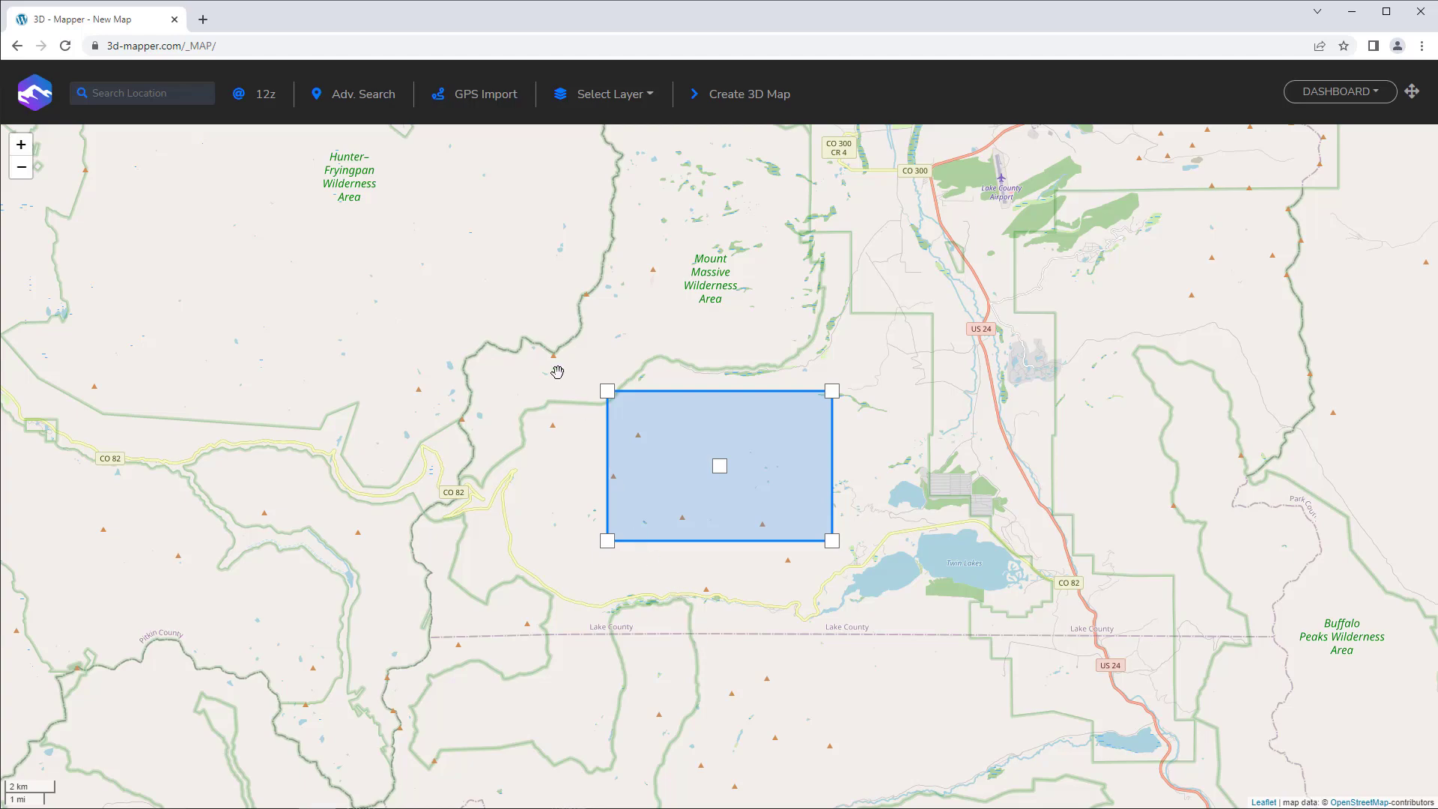
{"action": "scroll", "coordinate": [486, 309], "scroll_direction": "down", "scroll_amount": 6}
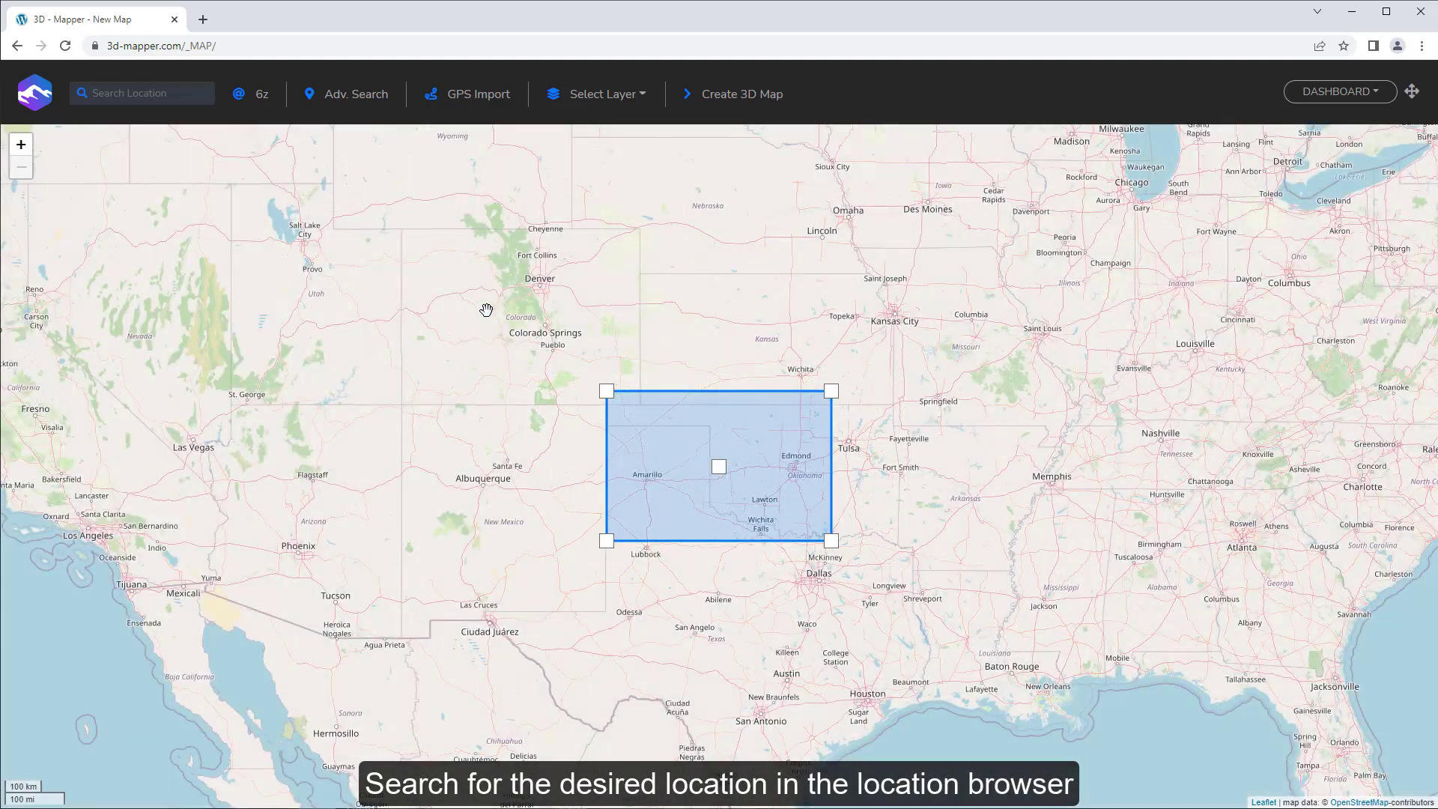
{"action": "left_click_drag", "start_coordinate": [783, 338], "coordinate": [212, 370]}
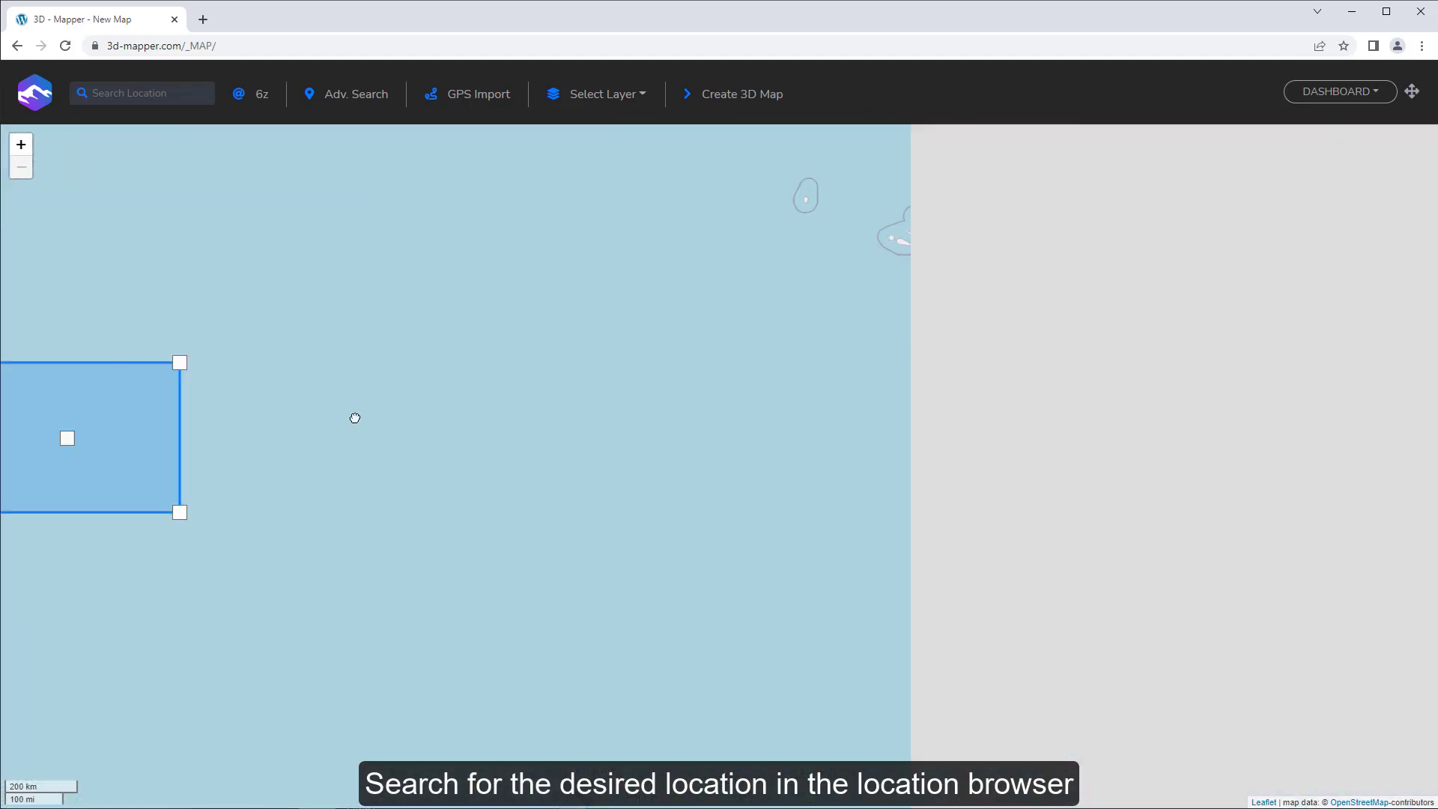
{"action": "left_click_drag", "start_coordinate": [771, 346], "coordinate": [864, 518]}
Use the Satellite layer and position the map at zoom level 12 over the snowy massif near Megève.
{"action": "left_click", "coordinate": [612, 97]}
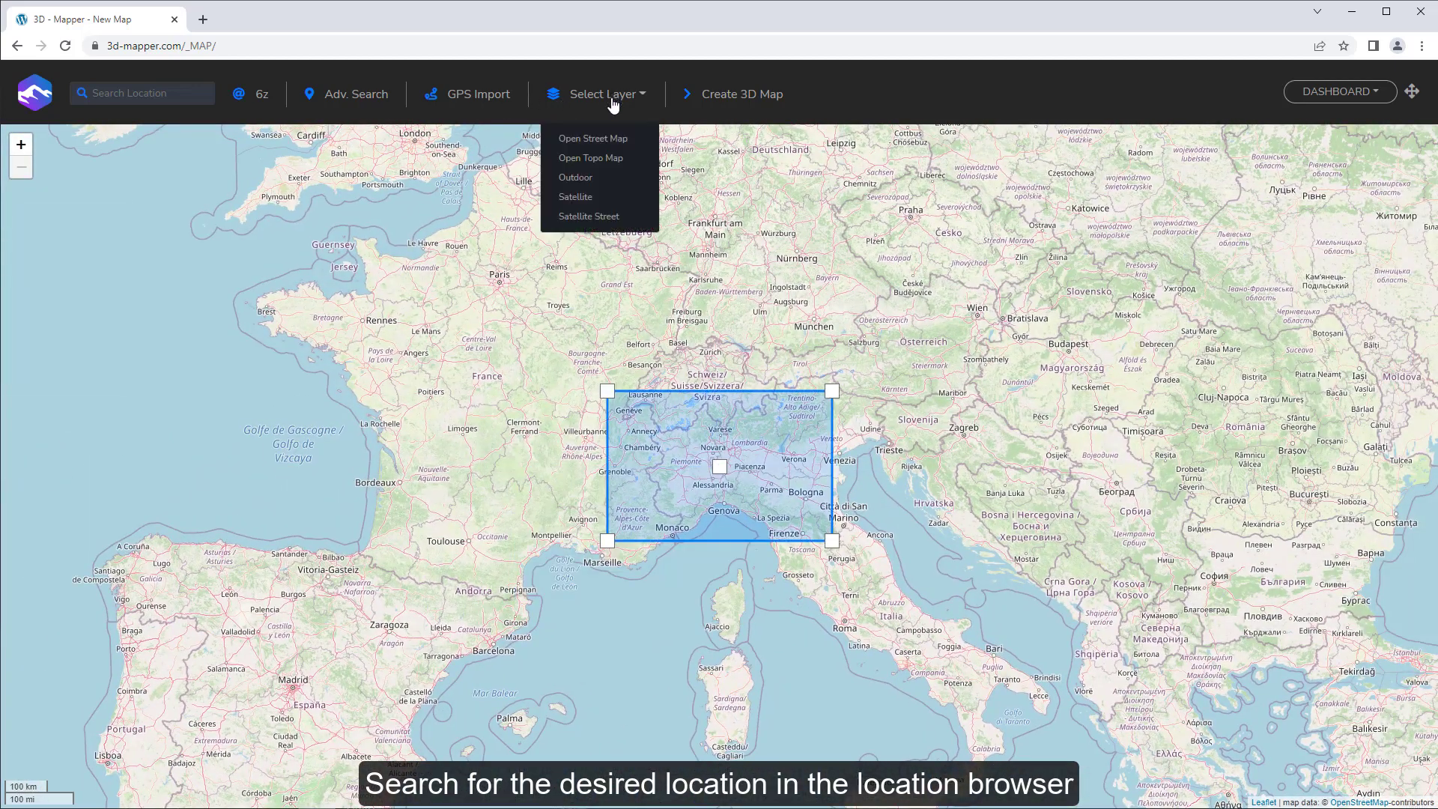
{"action": "left_click", "coordinate": [600, 197]}
{"action": "scroll", "coordinate": [742, 449], "scroll_direction": "up", "scroll_amount": 2}
{"action": "scroll", "coordinate": [743, 444], "scroll_direction": "up", "scroll_amount": 4}
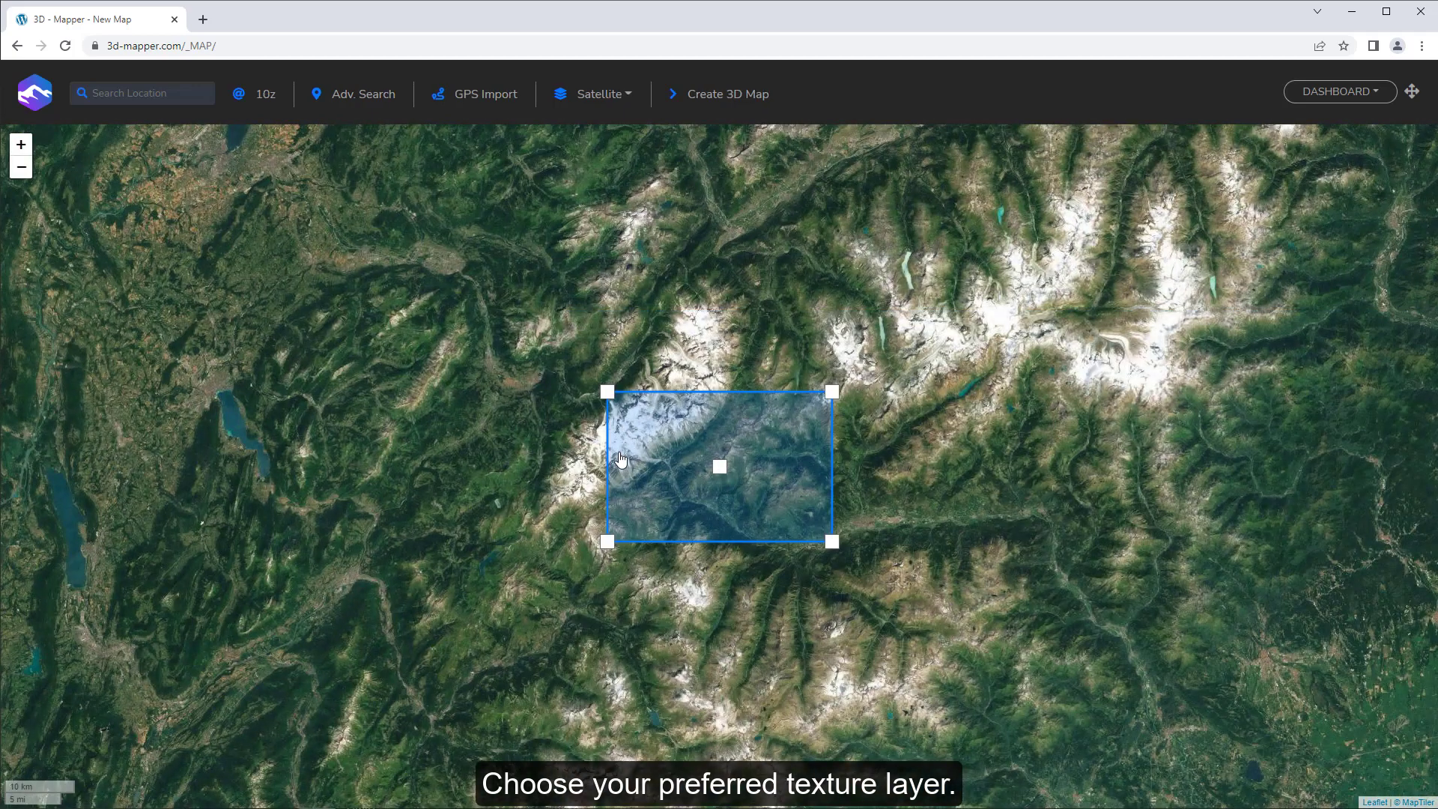
{"action": "left_click_drag", "start_coordinate": [660, 442], "coordinate": [871, 454]}
{"action": "scroll", "coordinate": [727, 424], "scroll_direction": "up", "scroll_amount": 1}
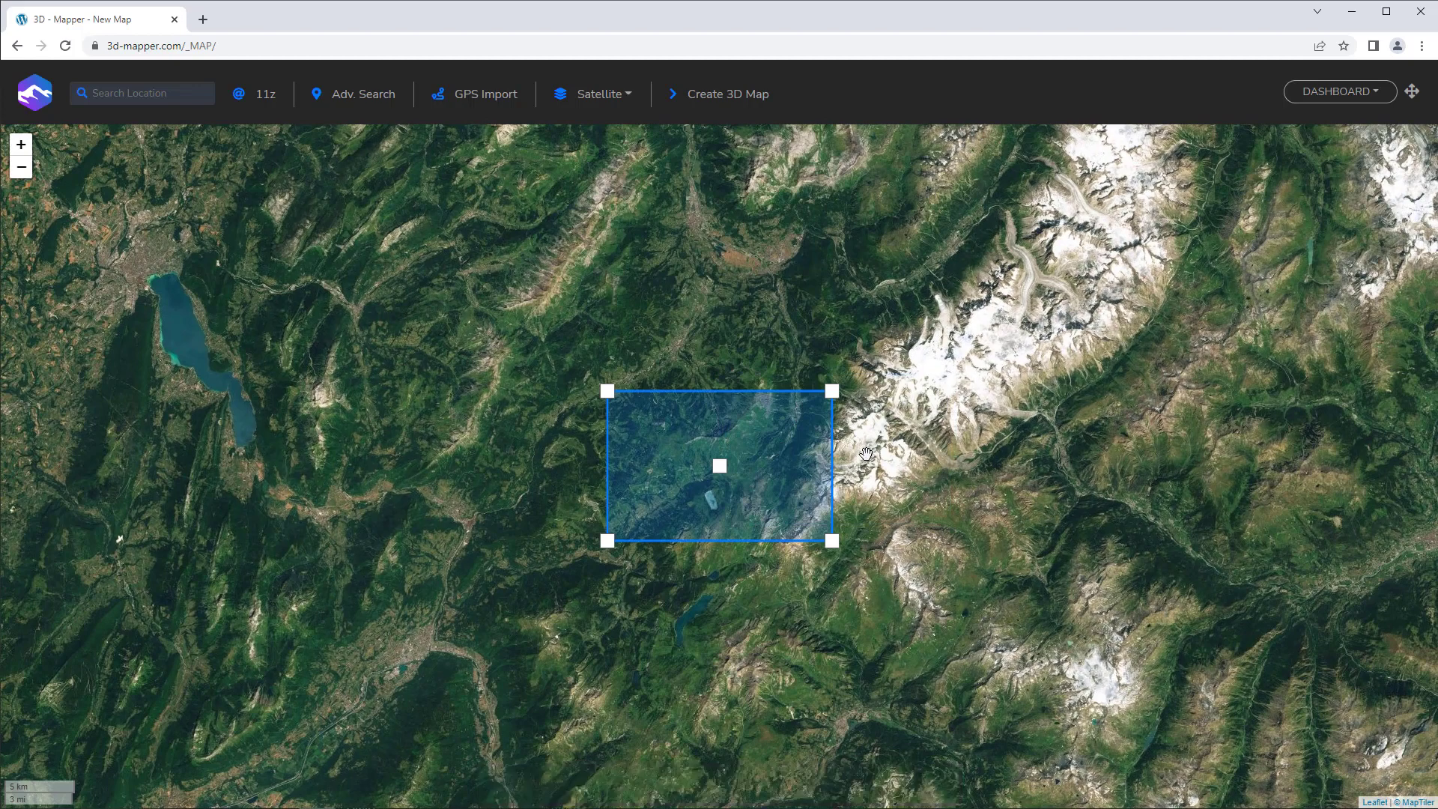
{"action": "scroll", "coordinate": [871, 454], "scroll_direction": "up", "scroll_amount": 1}
{"action": "left_click_drag", "start_coordinate": [767, 498], "coordinate": [951, 558]}
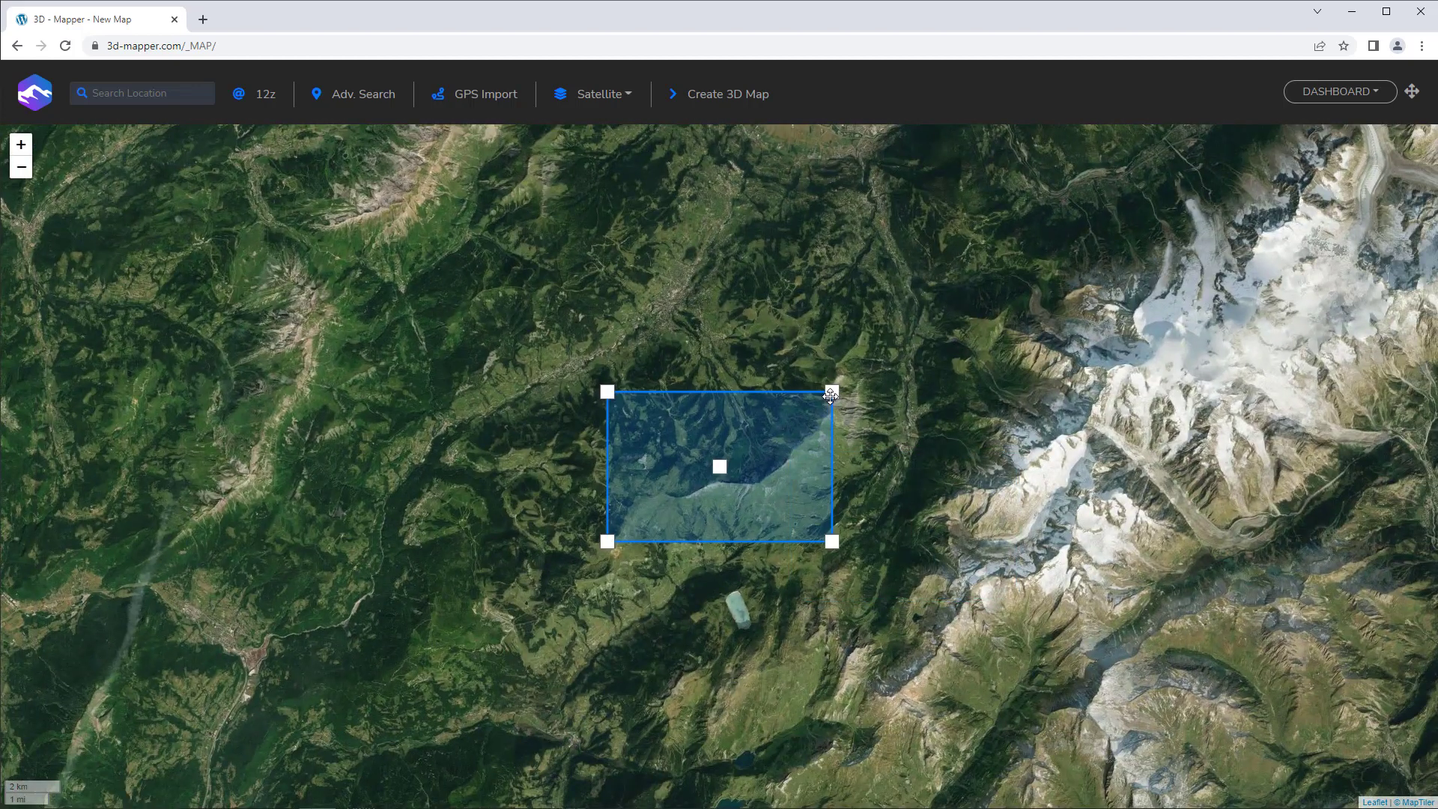
Enlarge the selection rectangle to cover the valleys and the snowy massif's western side, and generate the 3D map.
{"action": "left_click_drag", "start_coordinate": [831, 392], "coordinate": [1245, 145]}
{"action": "left_click_drag", "start_coordinate": [607, 541], "coordinate": [465, 672]}
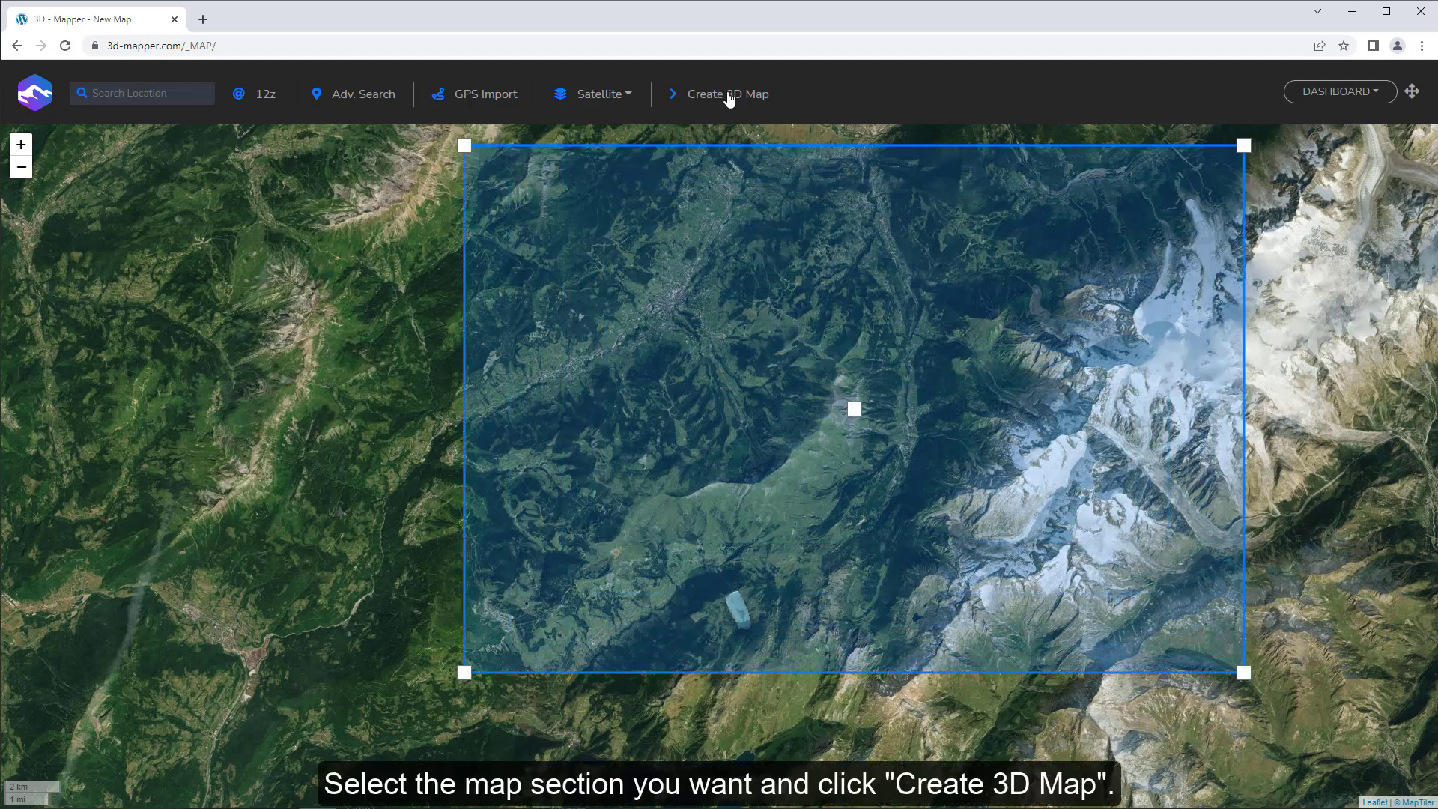
{"action": "left_click", "coordinate": [729, 96]}
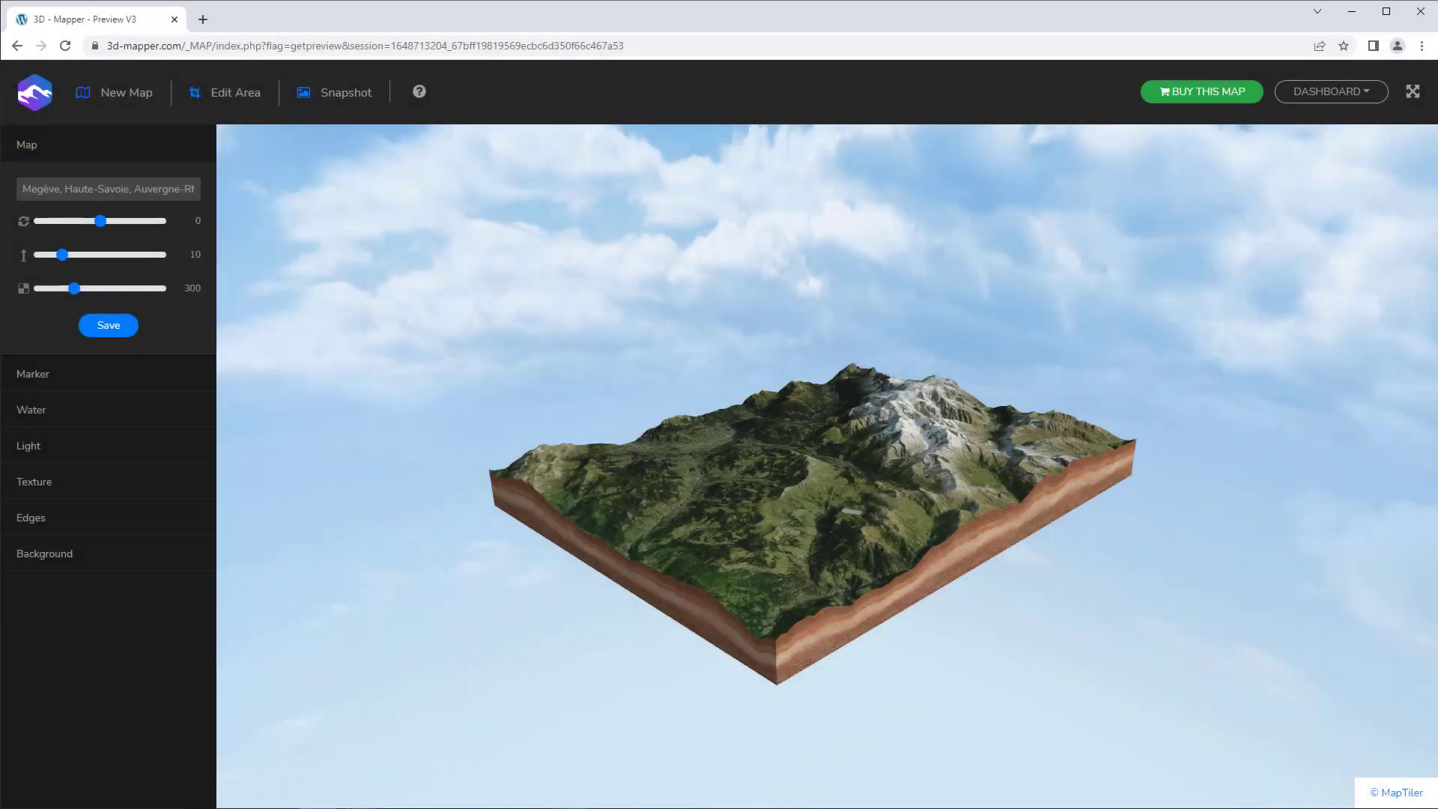
Increase the terrain height of the 3D map above its default value.
{"action": "left_click_drag", "start_coordinate": [430, 555], "coordinate": [541, 569]}
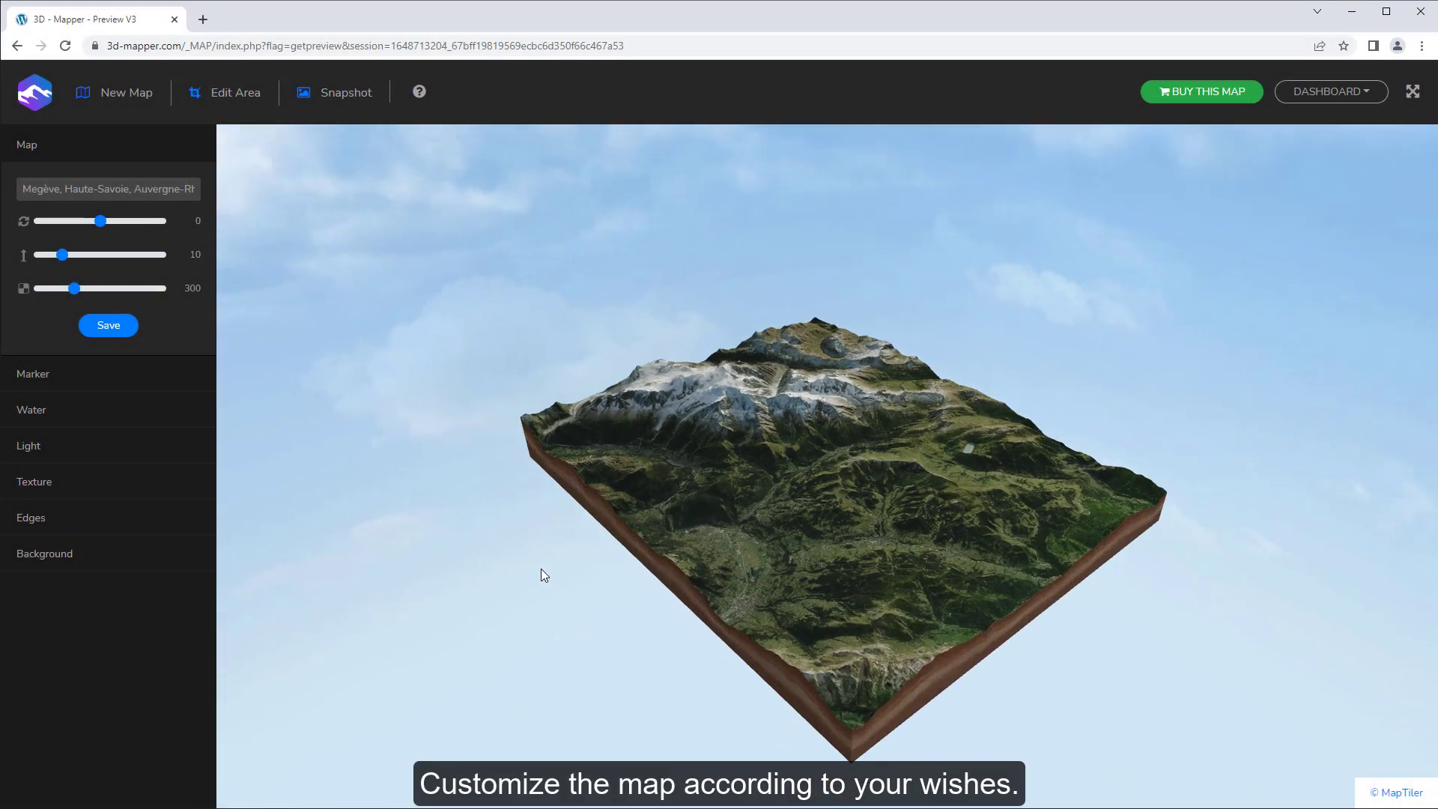
{"action": "left_click_drag", "start_coordinate": [61, 256], "coordinate": [82, 255]}
{"action": "left_click_drag", "start_coordinate": [809, 517], "coordinate": [834, 460]}
Add a marker named "Les Contamines-Montjoie" to the 3D map.
{"action": "left_click", "coordinate": [202, 384]}
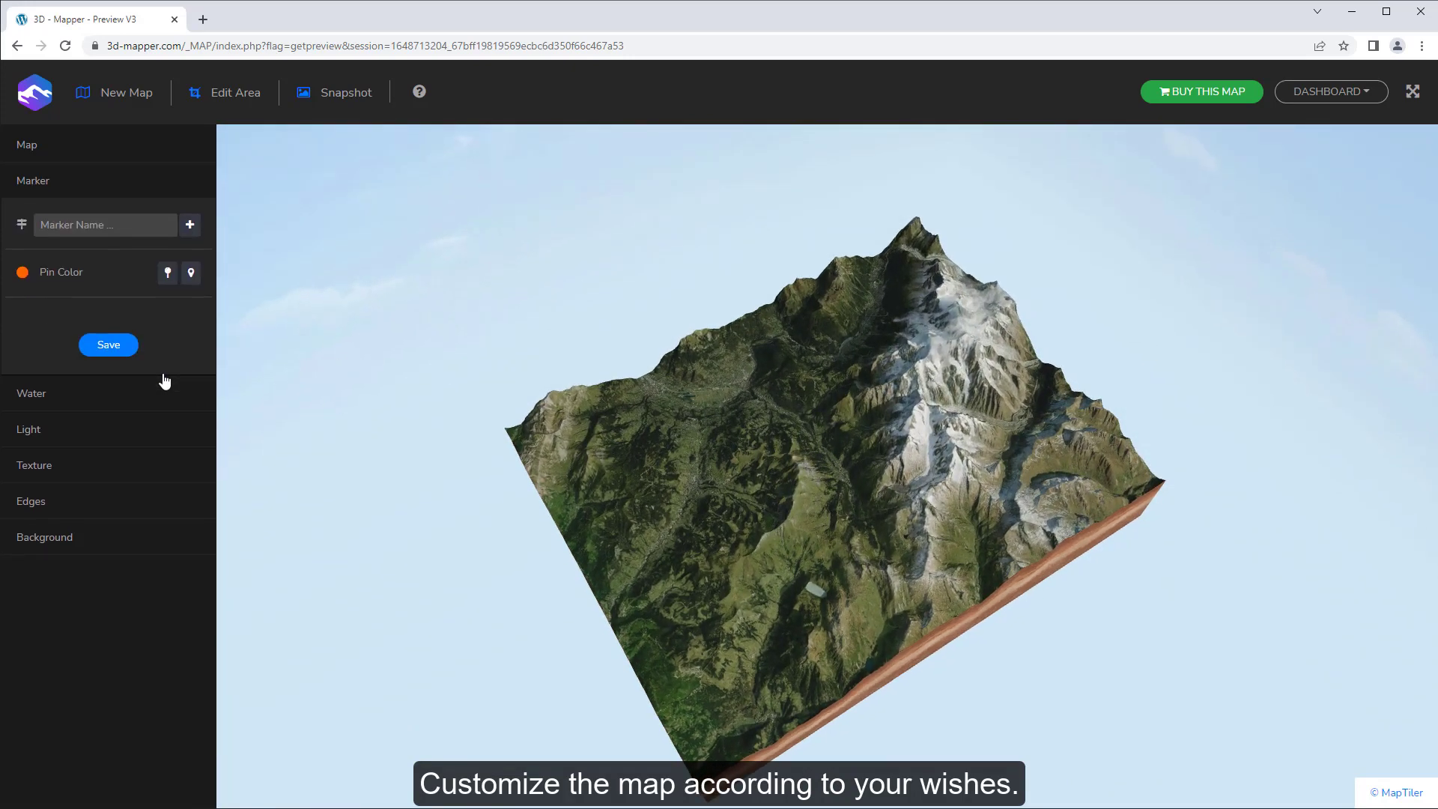
{"action": "left_click", "coordinate": [162, 226]}
{"action": "type", "text": "Les Contamines-Montjoie"}
{"action": "left_click", "coordinate": [190, 225]}
{"action": "left_click_drag", "start_coordinate": [644, 465], "coordinate": [676, 424]}
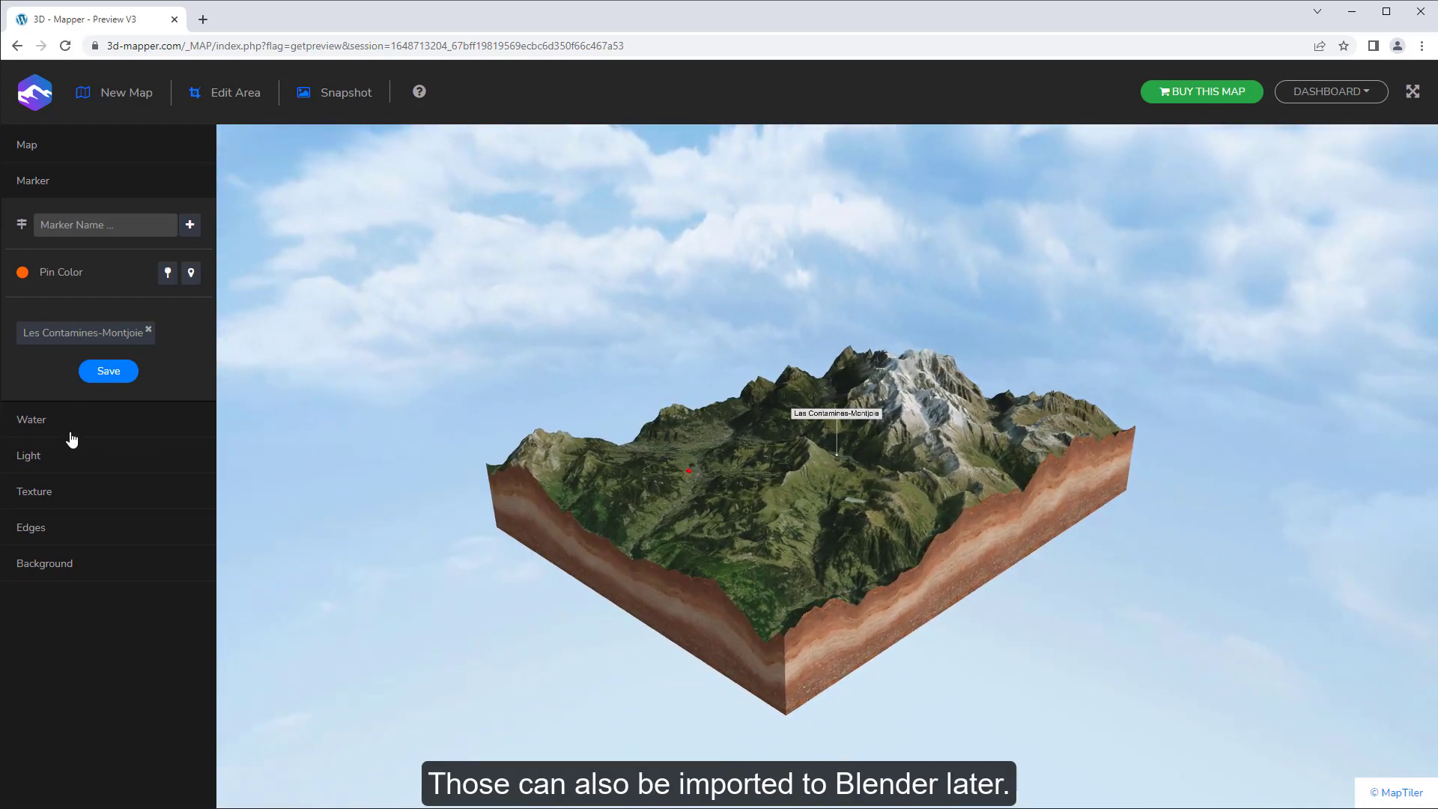
Compare several edge textures, apply the beige rock texture with a reddish base to the map's edges, and save.
{"action": "left_click", "coordinate": [39, 490]}
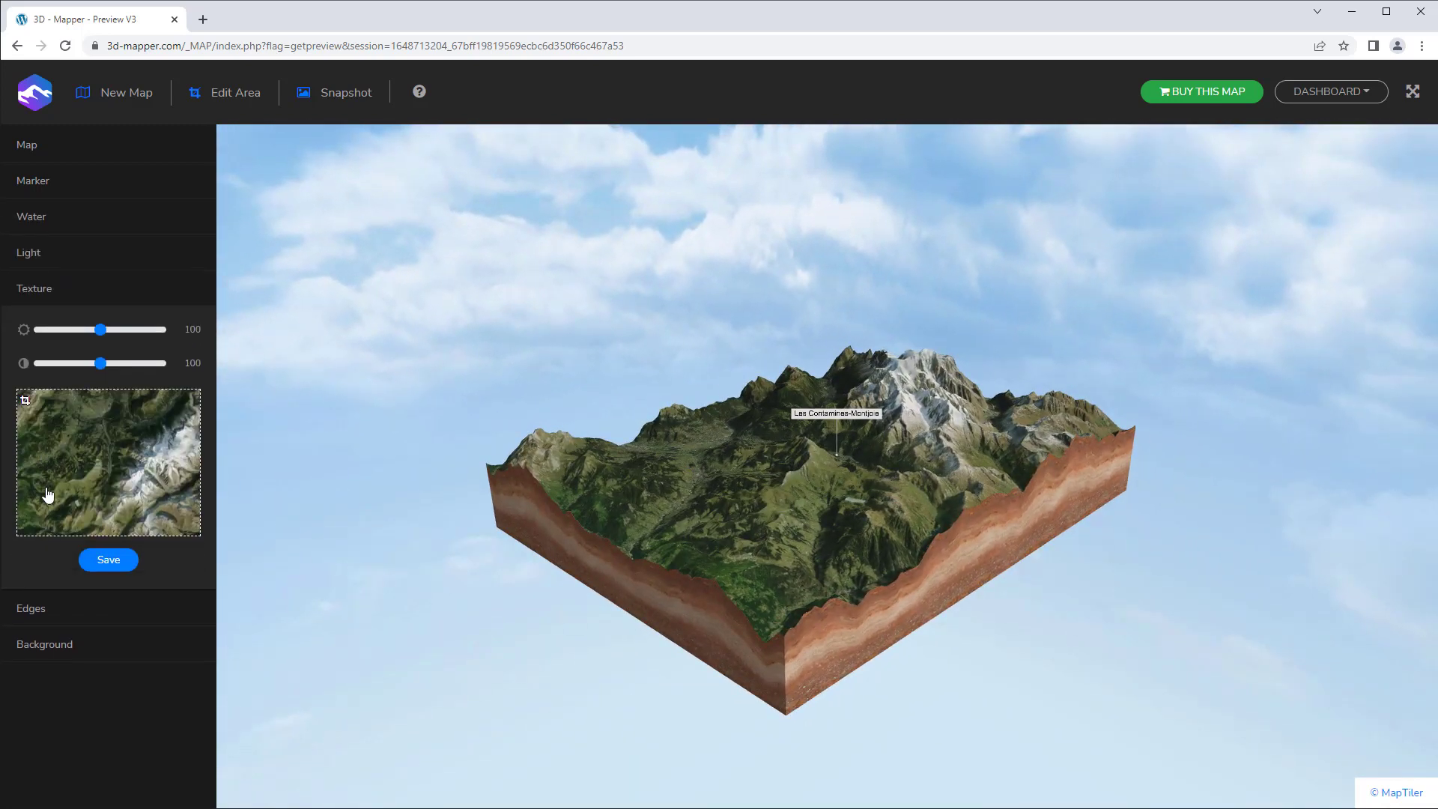
{"action": "left_click", "coordinate": [61, 610]}
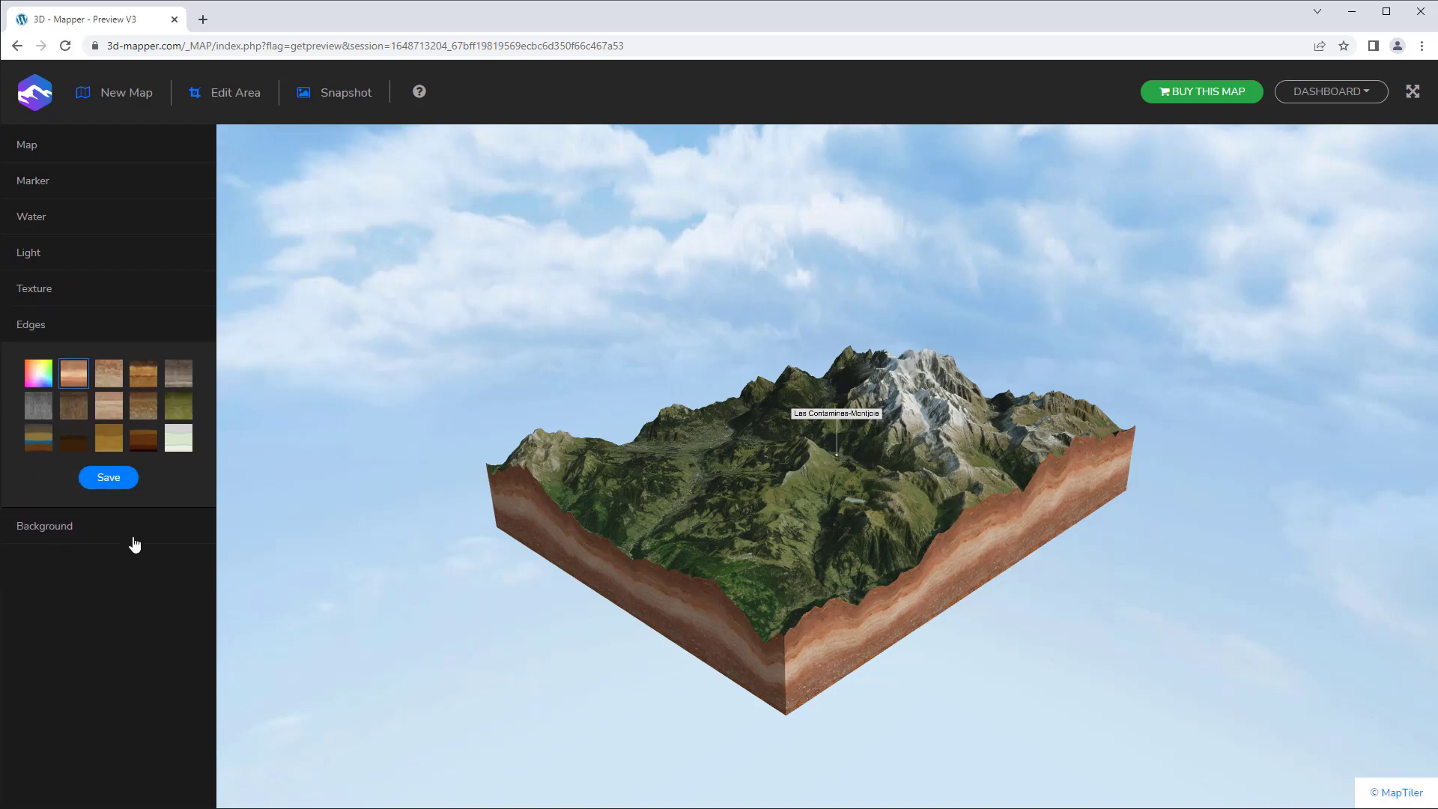
{"action": "left_click", "coordinate": [108, 373]}
{"action": "left_click_drag", "start_coordinate": [839, 502], "coordinate": [726, 498]}
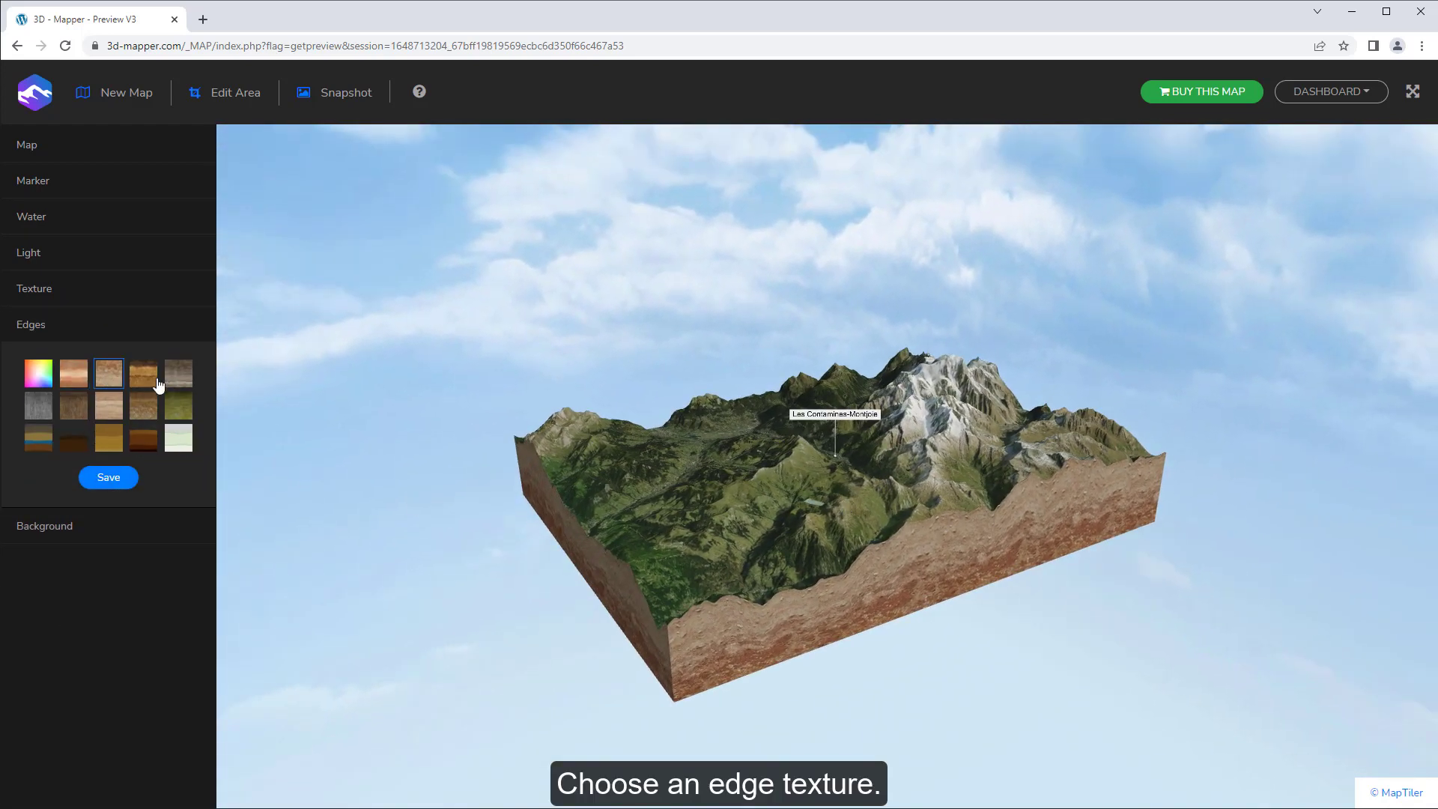
{"action": "left_click", "coordinate": [180, 375]}
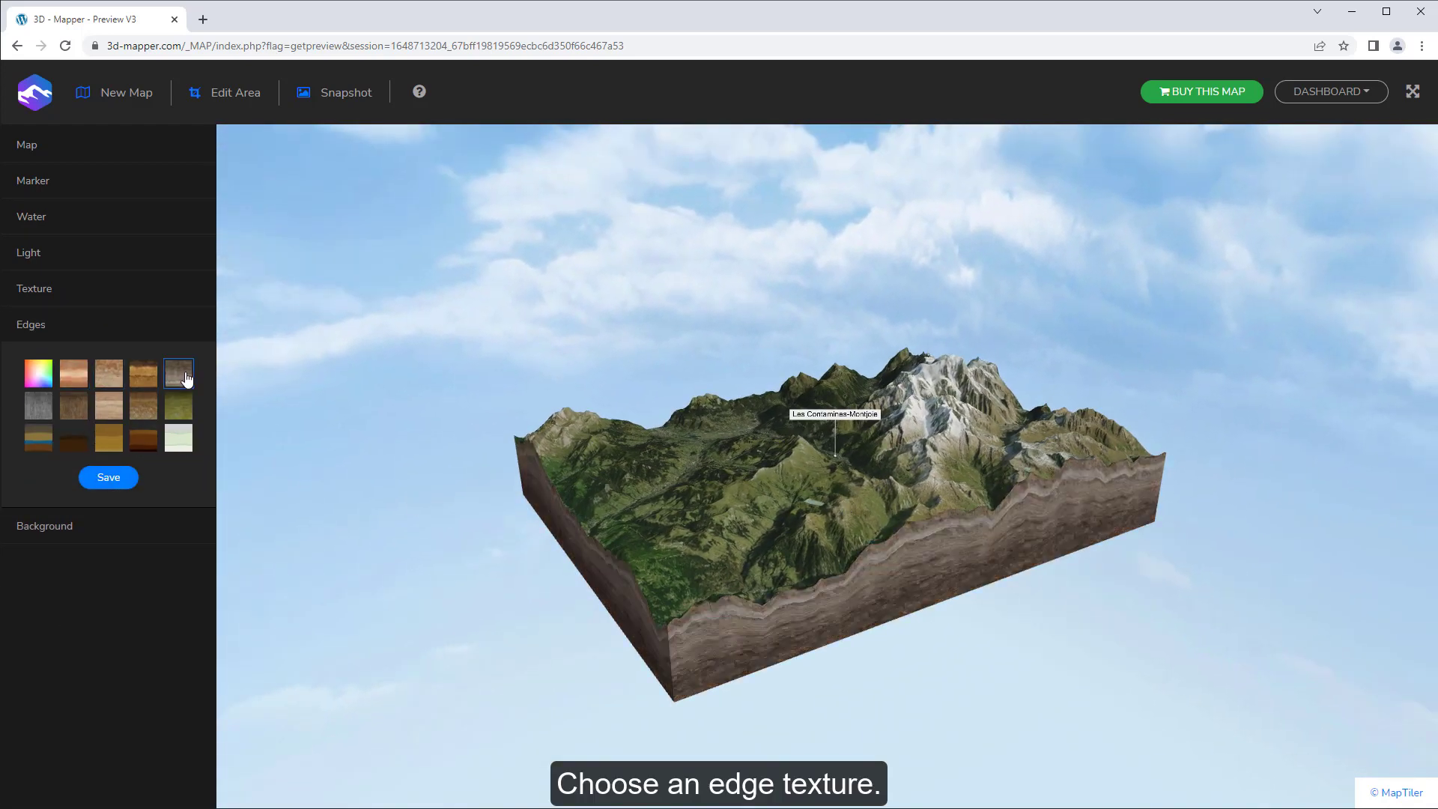
{"action": "left_click", "coordinate": [73, 405]}
{"action": "left_click", "coordinate": [107, 407]}
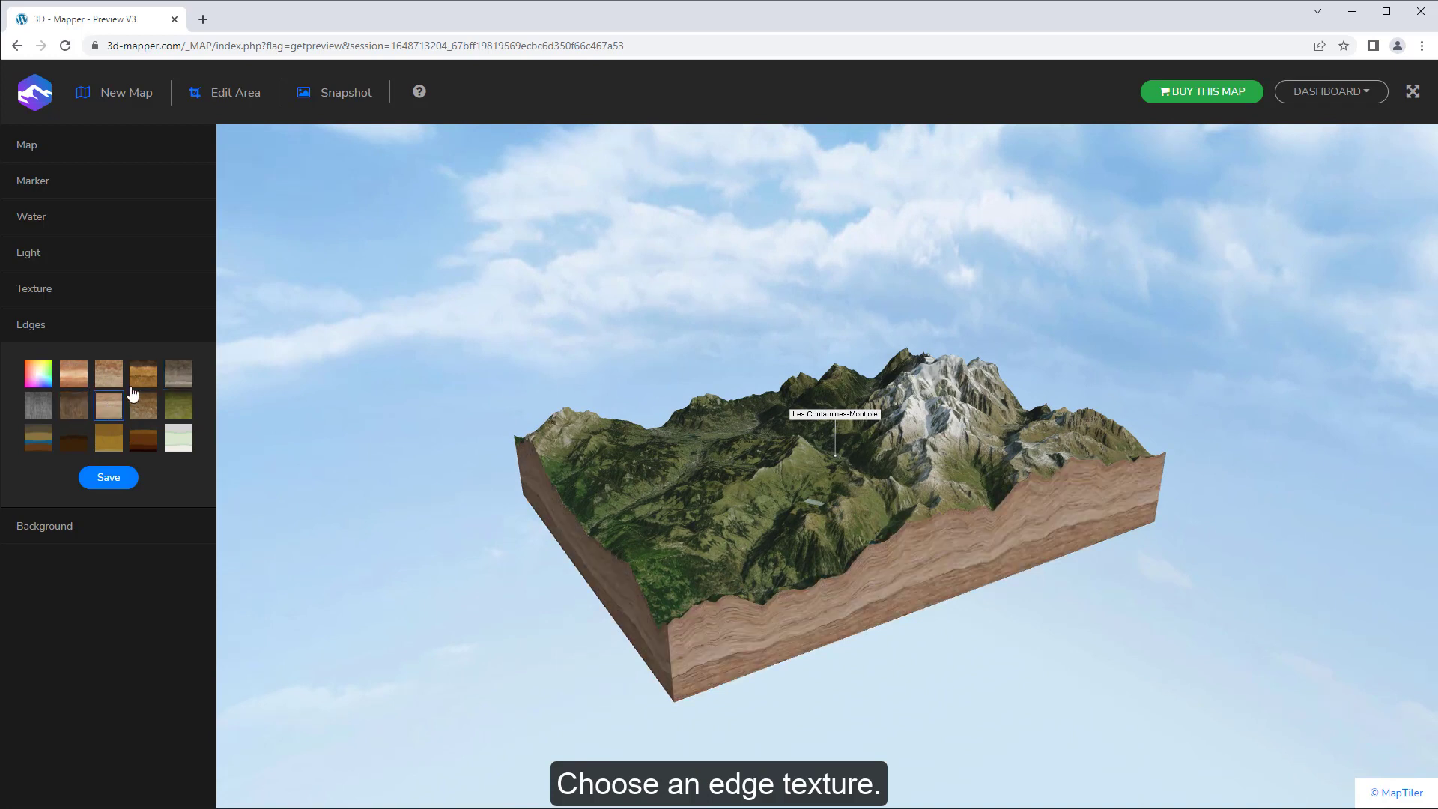
{"action": "left_click", "coordinate": [108, 373]}
{"action": "left_click_drag", "start_coordinate": [487, 488], "coordinate": [526, 500]}
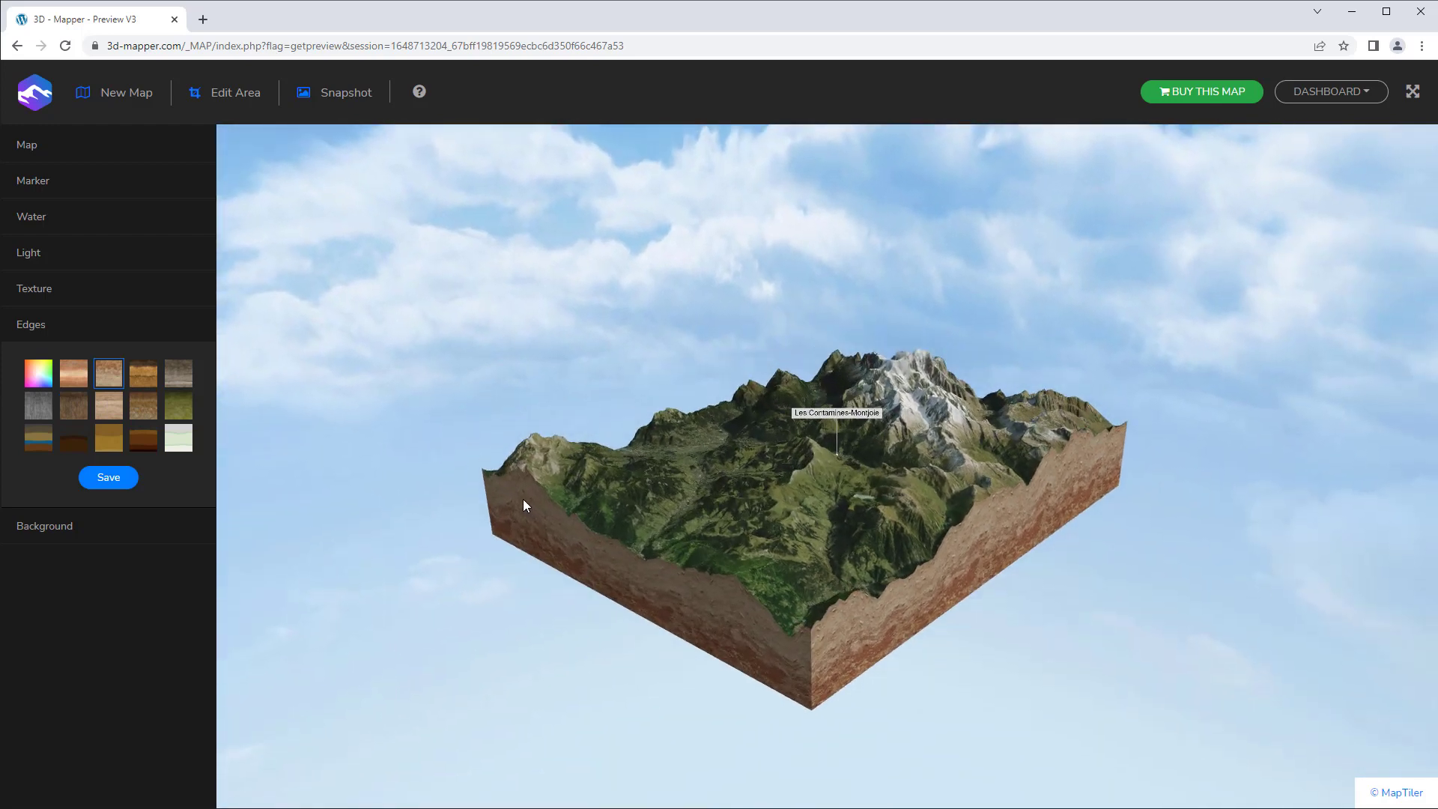
{"action": "left_click", "coordinate": [115, 479]}
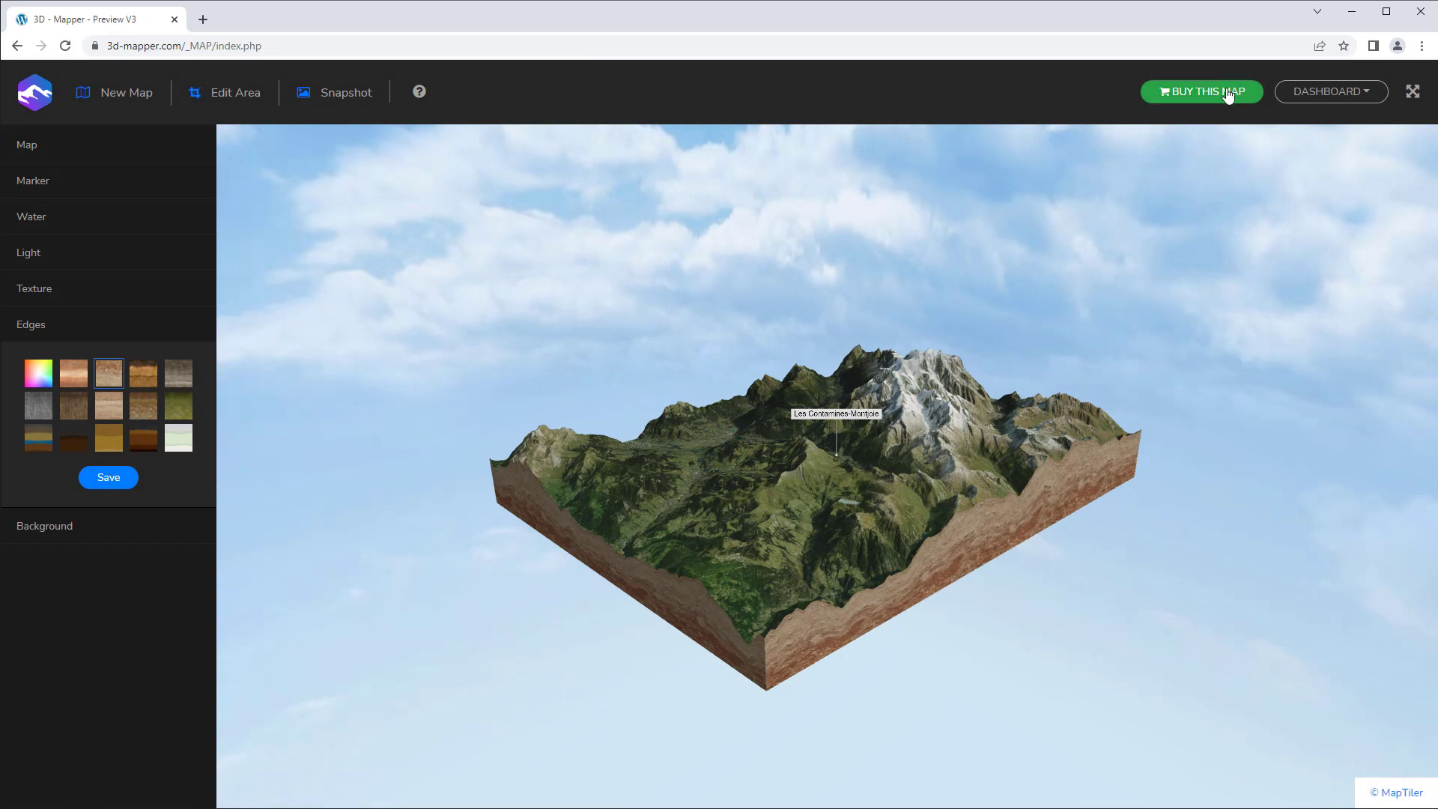
Buy the map, agreeing to the Terms of Use and completing the checkout.
{"action": "left_click", "coordinate": [1197, 95]}
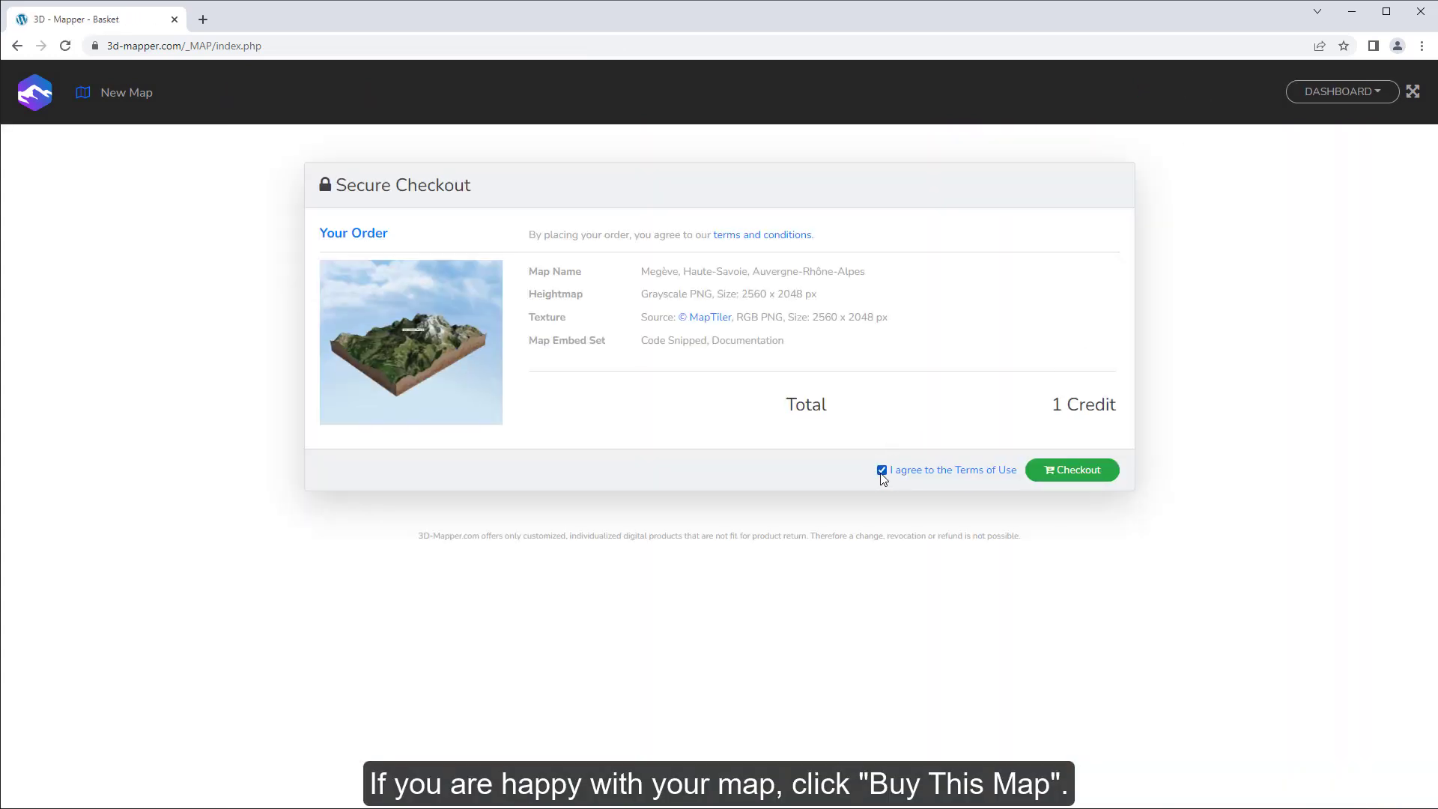
{"action": "left_click", "coordinate": [1084, 472]}
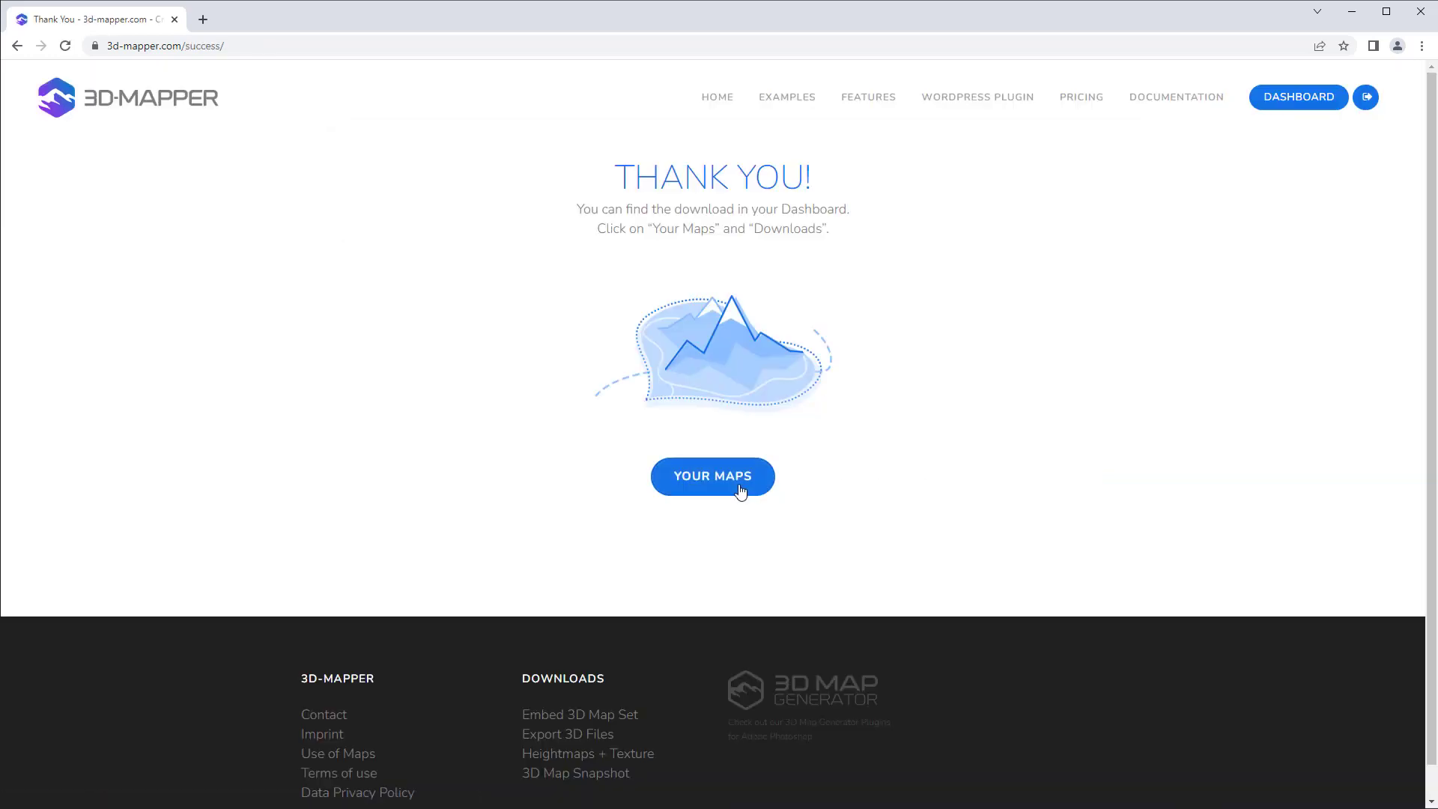
Export the purchased Megève map from the account's downloads as a GLB file using the "high - presentation" preset.
{"action": "left_click", "coordinate": [737, 485]}
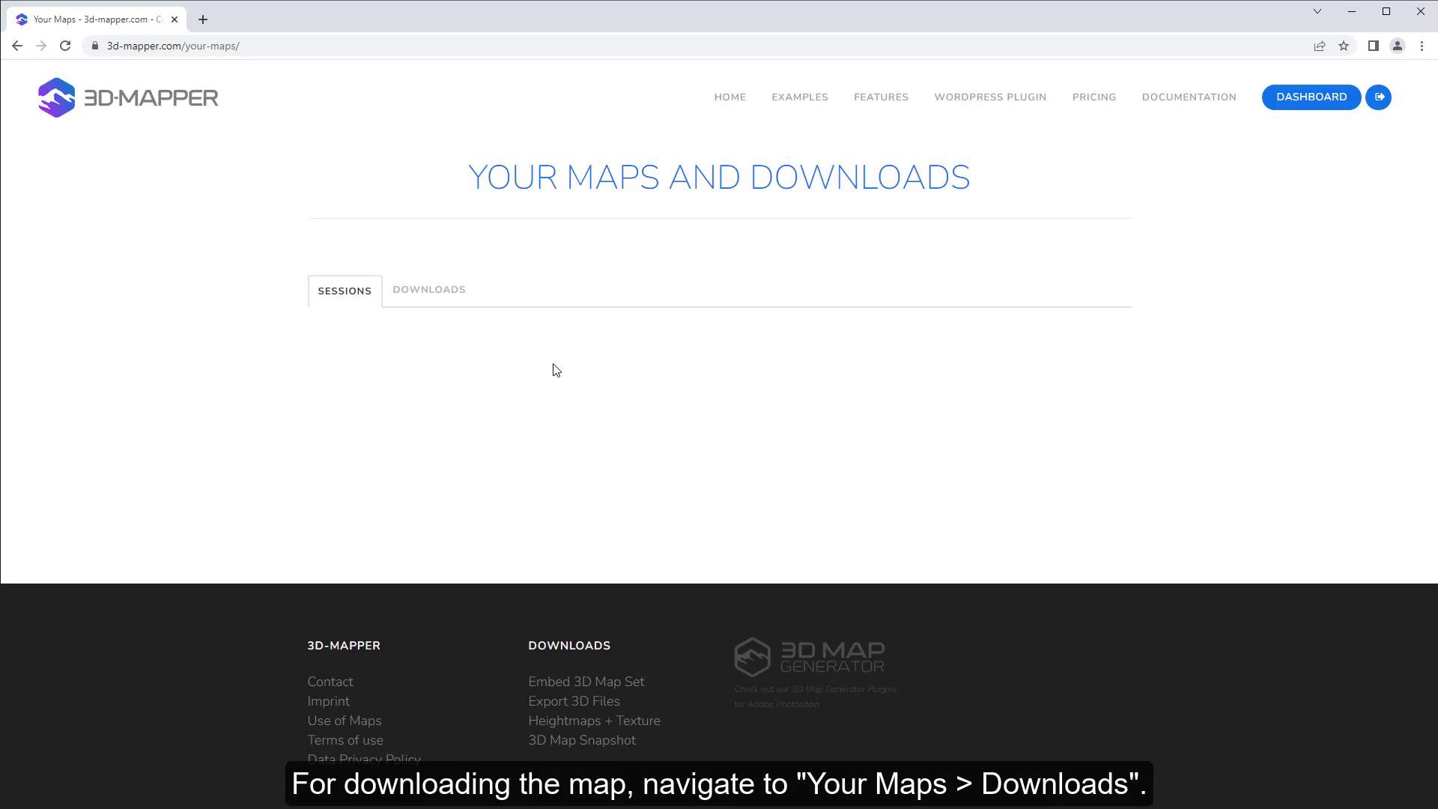
{"action": "left_click", "coordinate": [433, 290]}
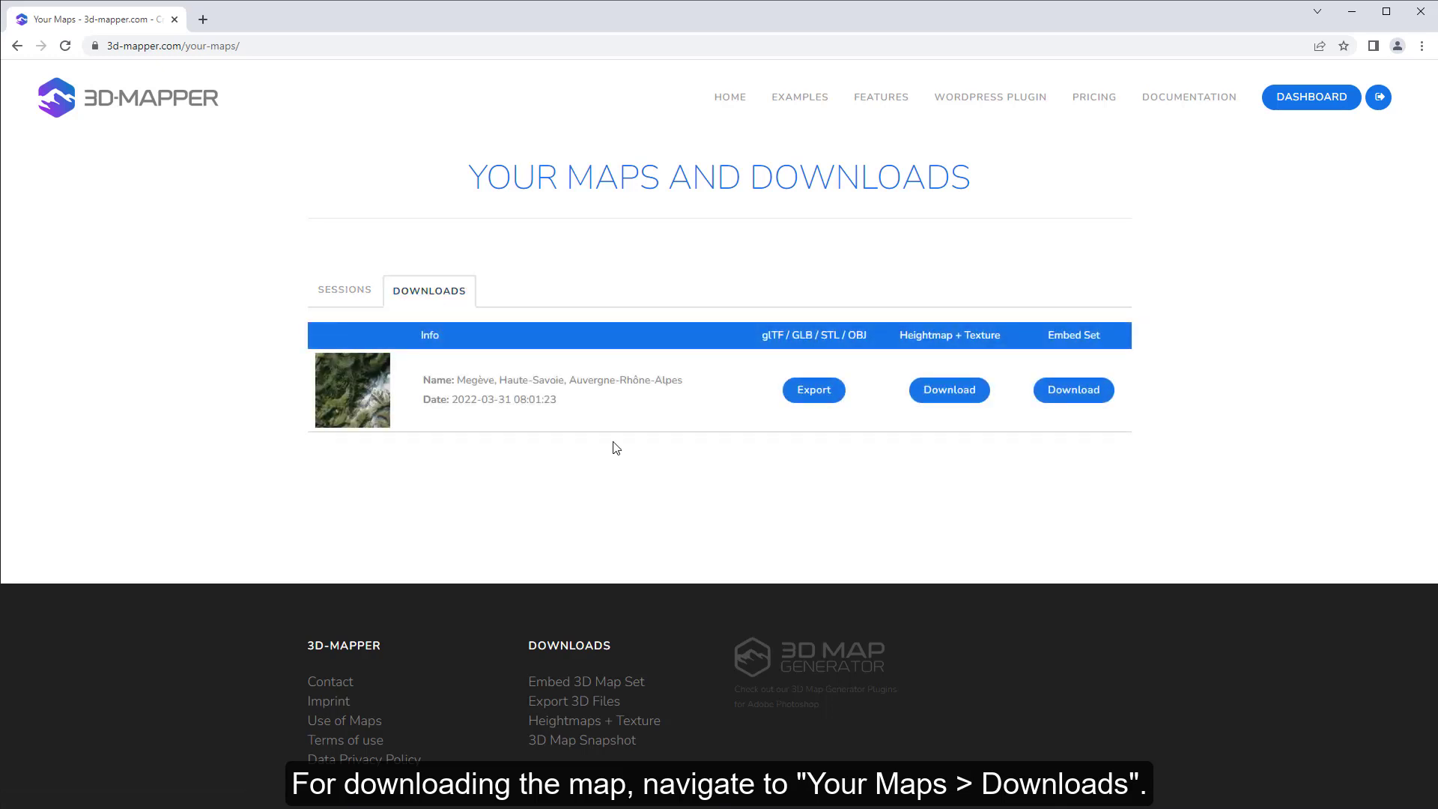
{"action": "left_click", "coordinate": [815, 390]}
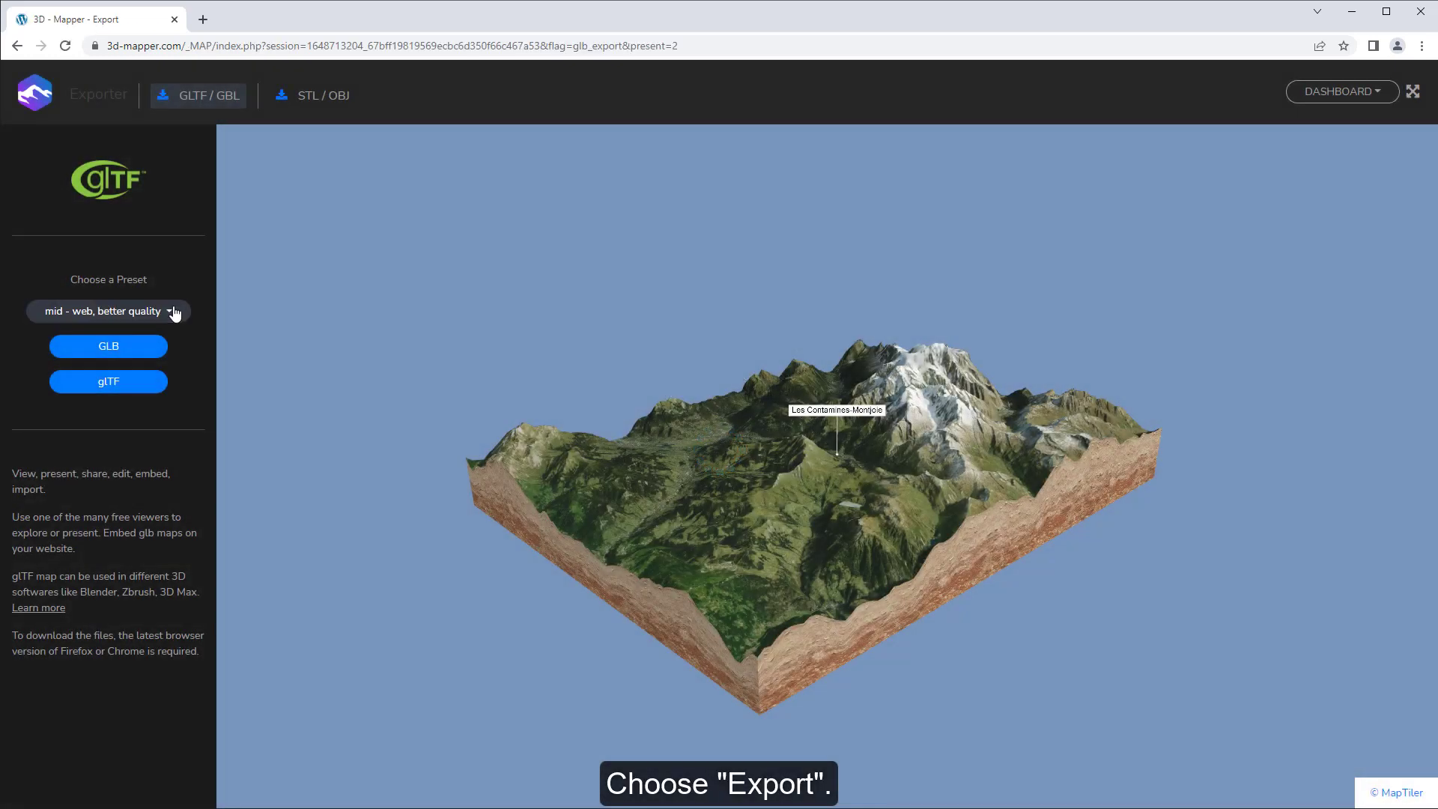
{"action": "left_click", "coordinate": [175, 313]}
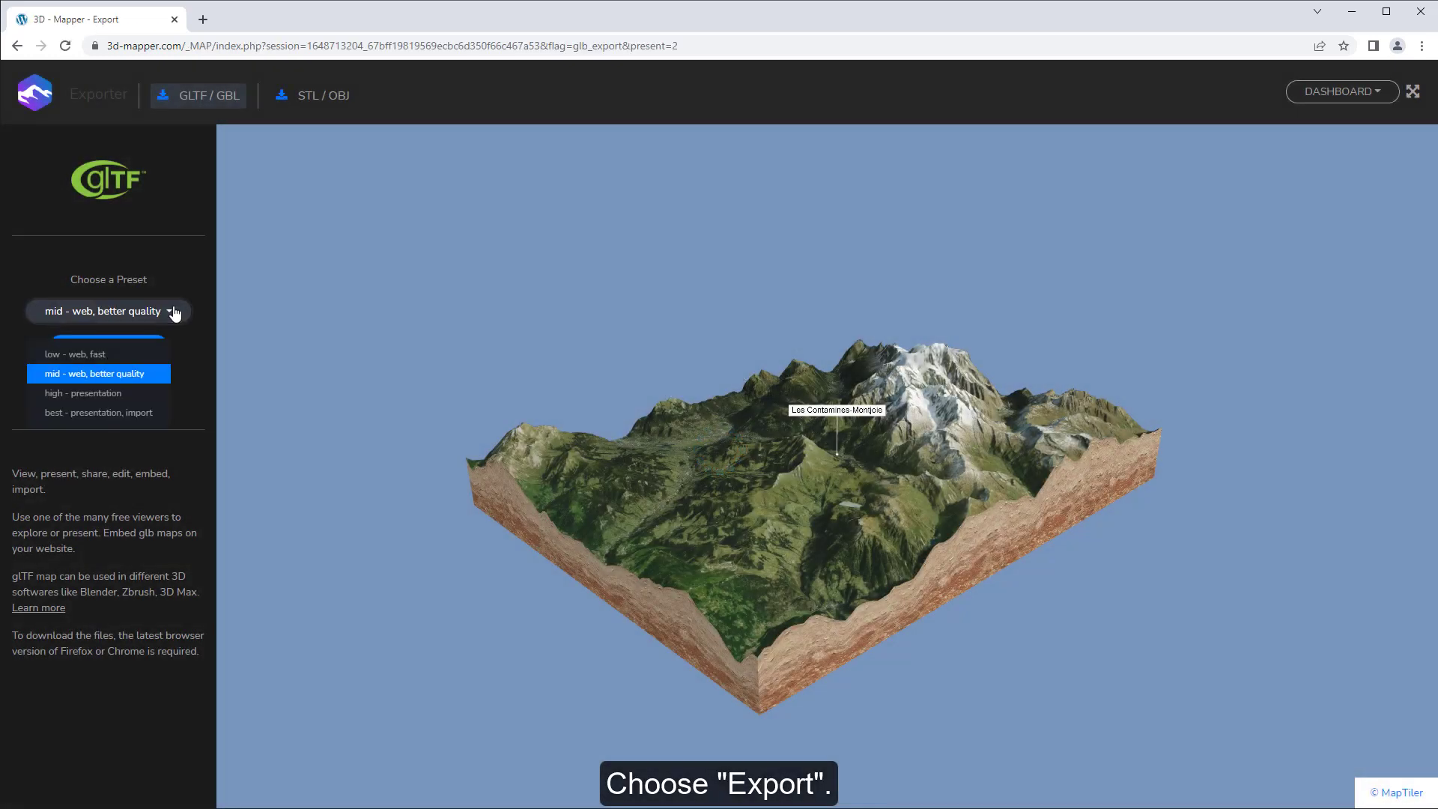
{"action": "left_click", "coordinate": [103, 394]}
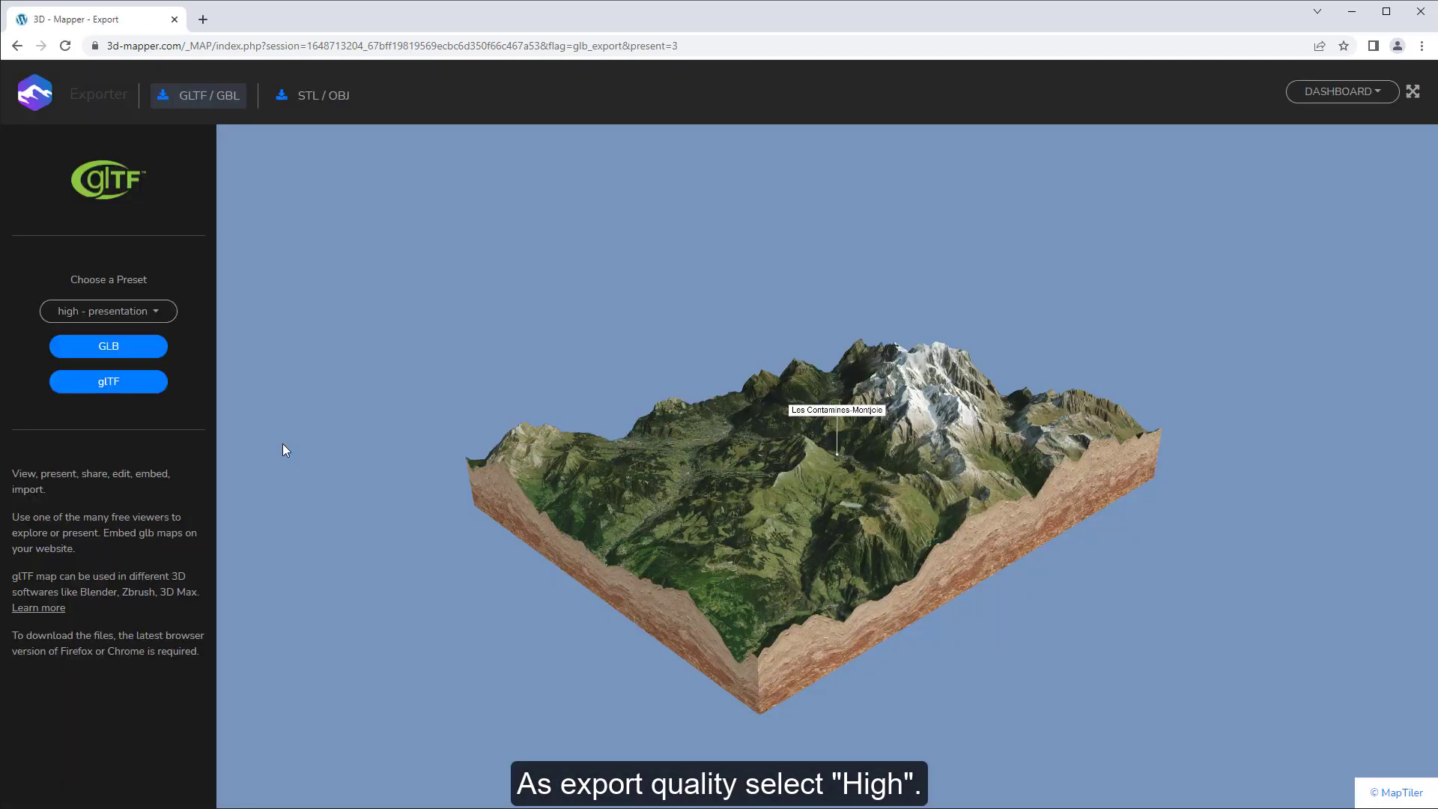
{"action": "left_click", "coordinate": [131, 359]}
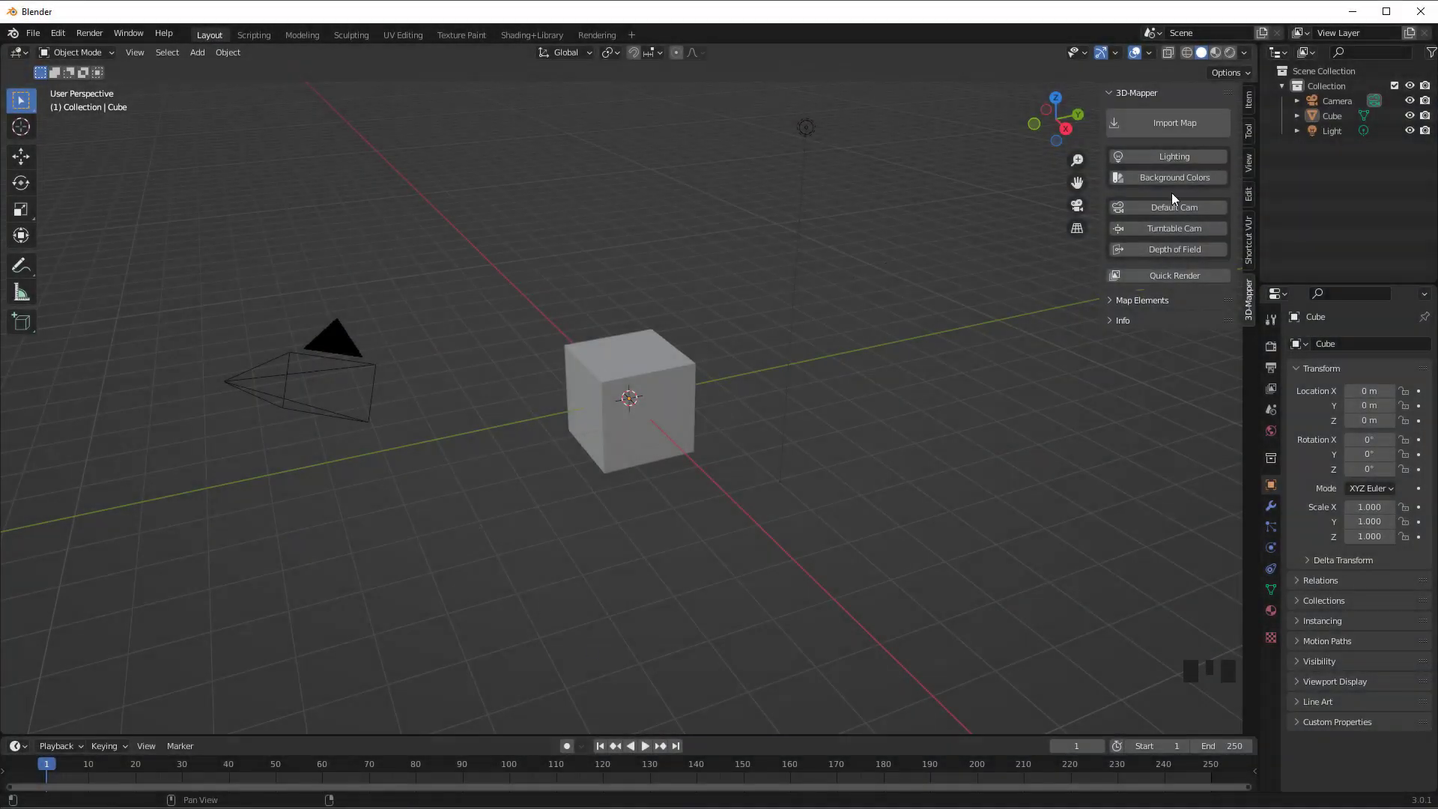
Switch to Blender and import 3D-Map.glb with all markers through the 3D-Mapper add-on.
{"action": "left_click", "coordinate": [1175, 126]}
{"action": "left_click", "coordinate": [555, 251]}
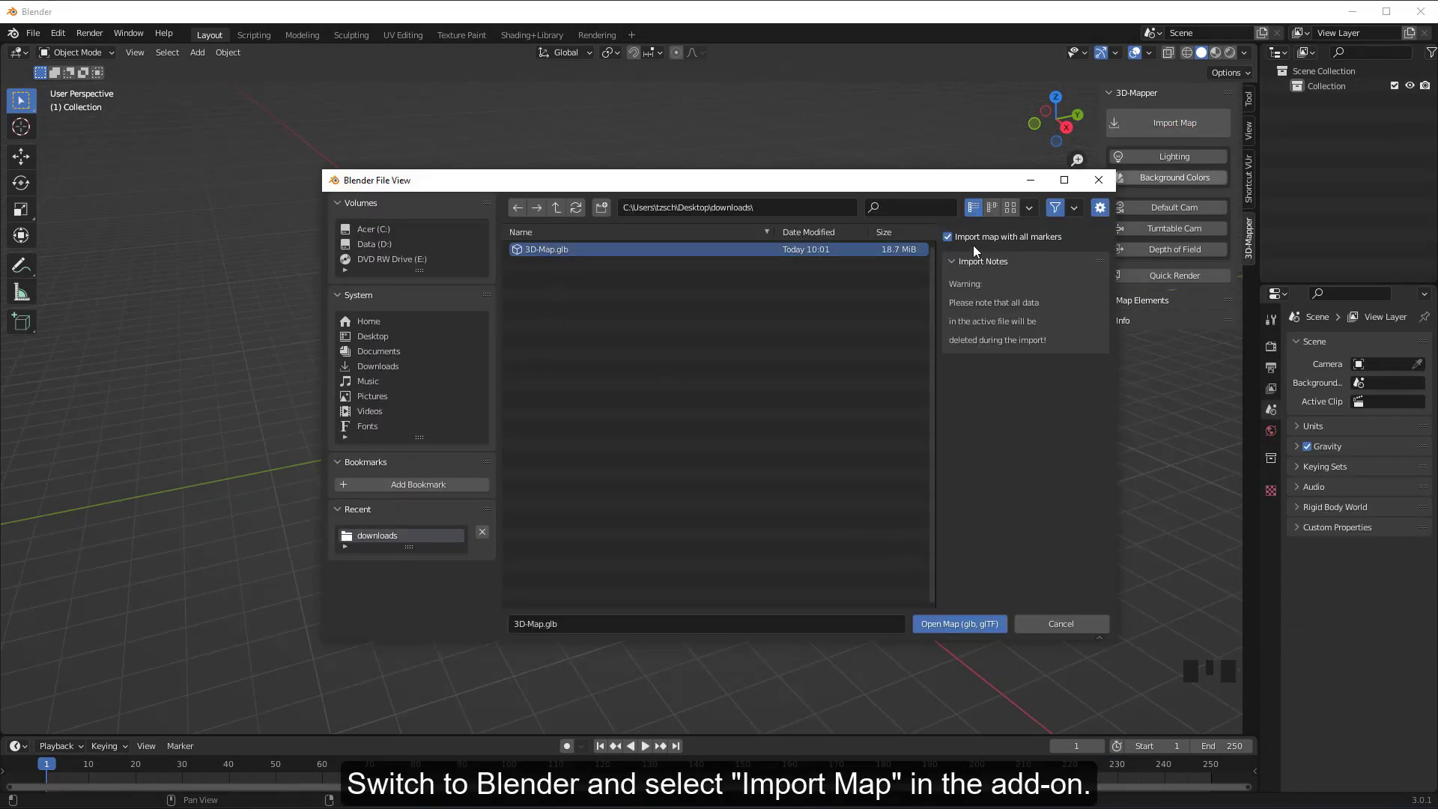
{"action": "left_click", "coordinate": [956, 624]}
{"action": "scroll", "coordinate": [636, 459], "scroll_direction": "up", "scroll_amount": 8}
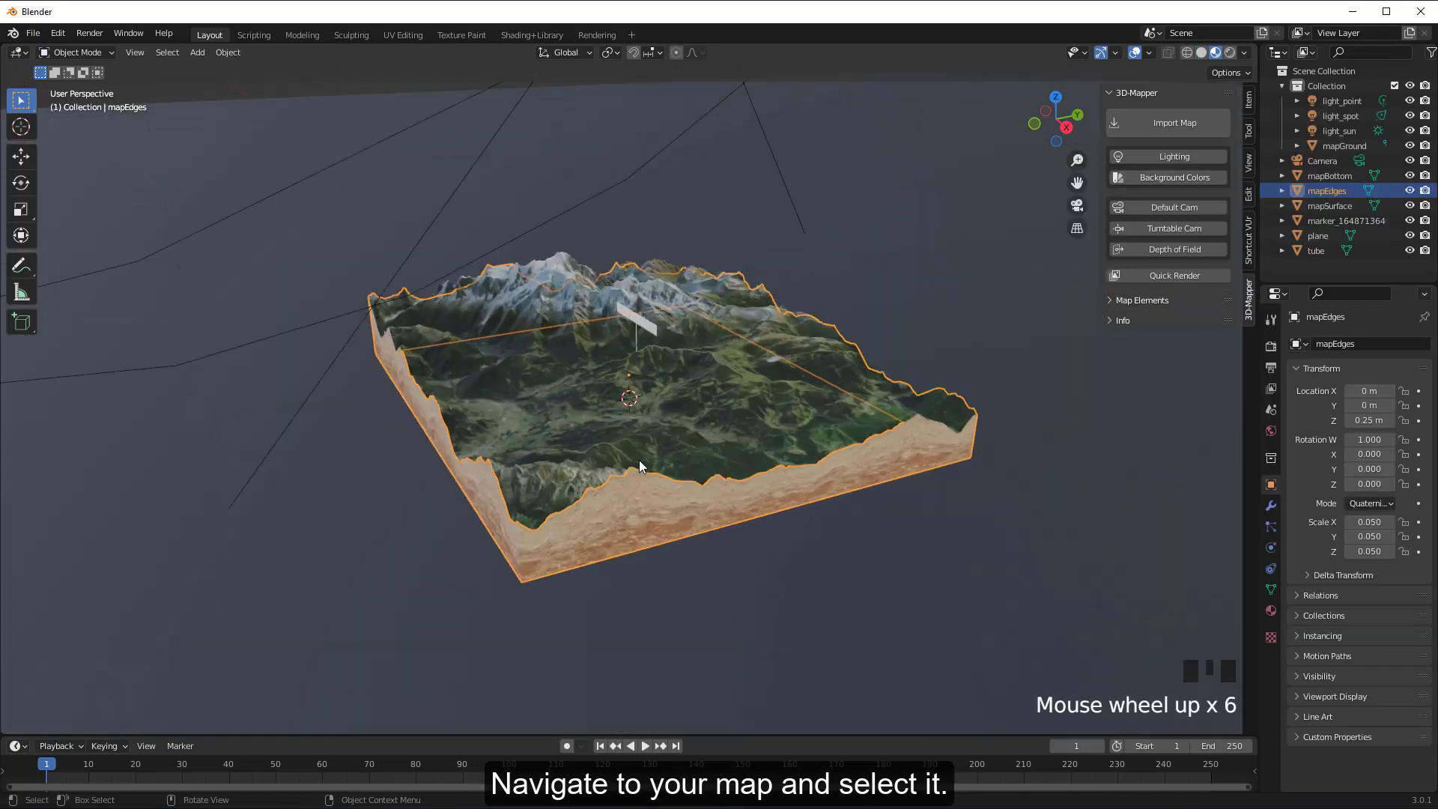
{"action": "middle_click_drag", "start_coordinate": [672, 490], "coordinate": [537, 493]}
{"action": "scroll", "coordinate": [538, 493], "scroll_direction": "down", "scroll_amount": 2}
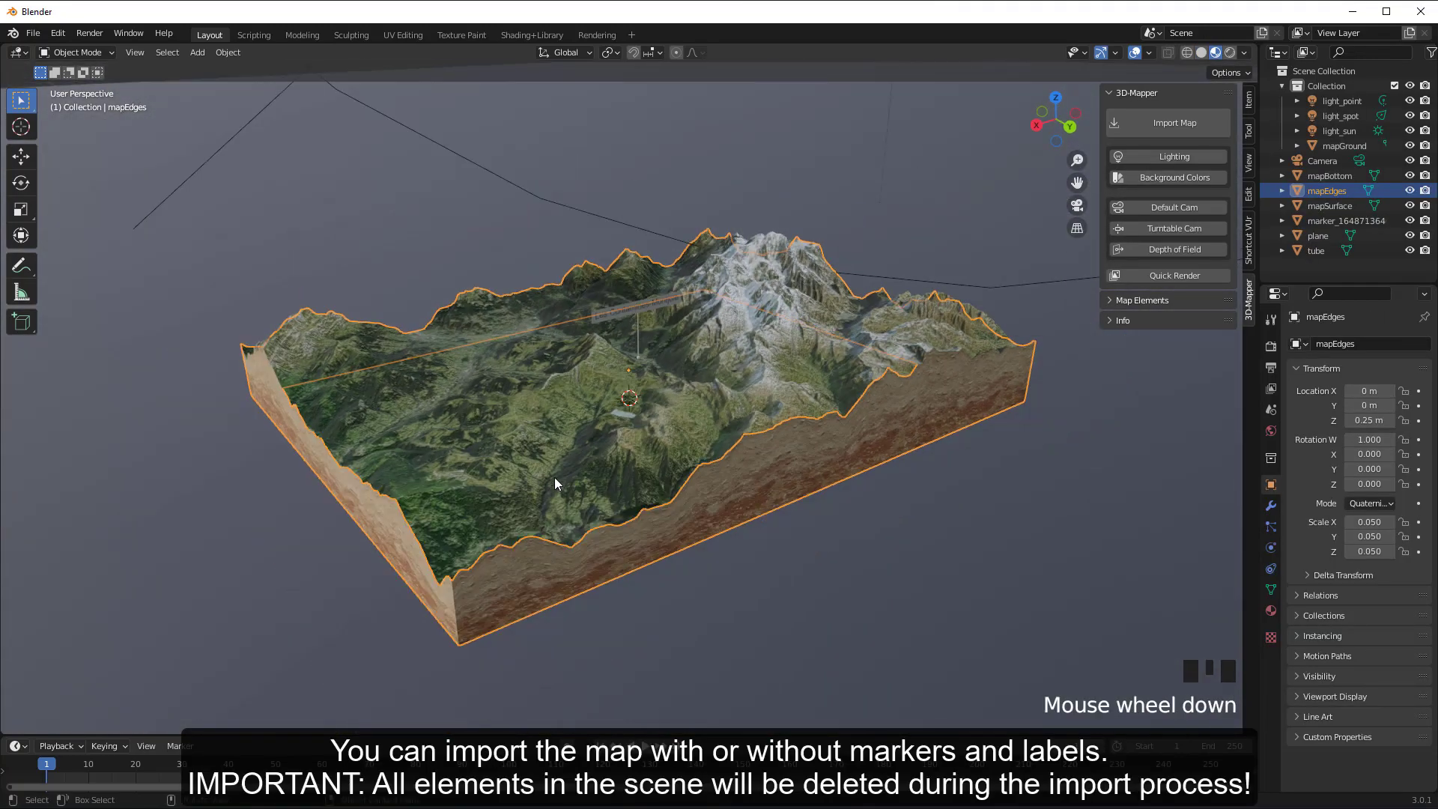
{"action": "left_click", "coordinate": [851, 505]}
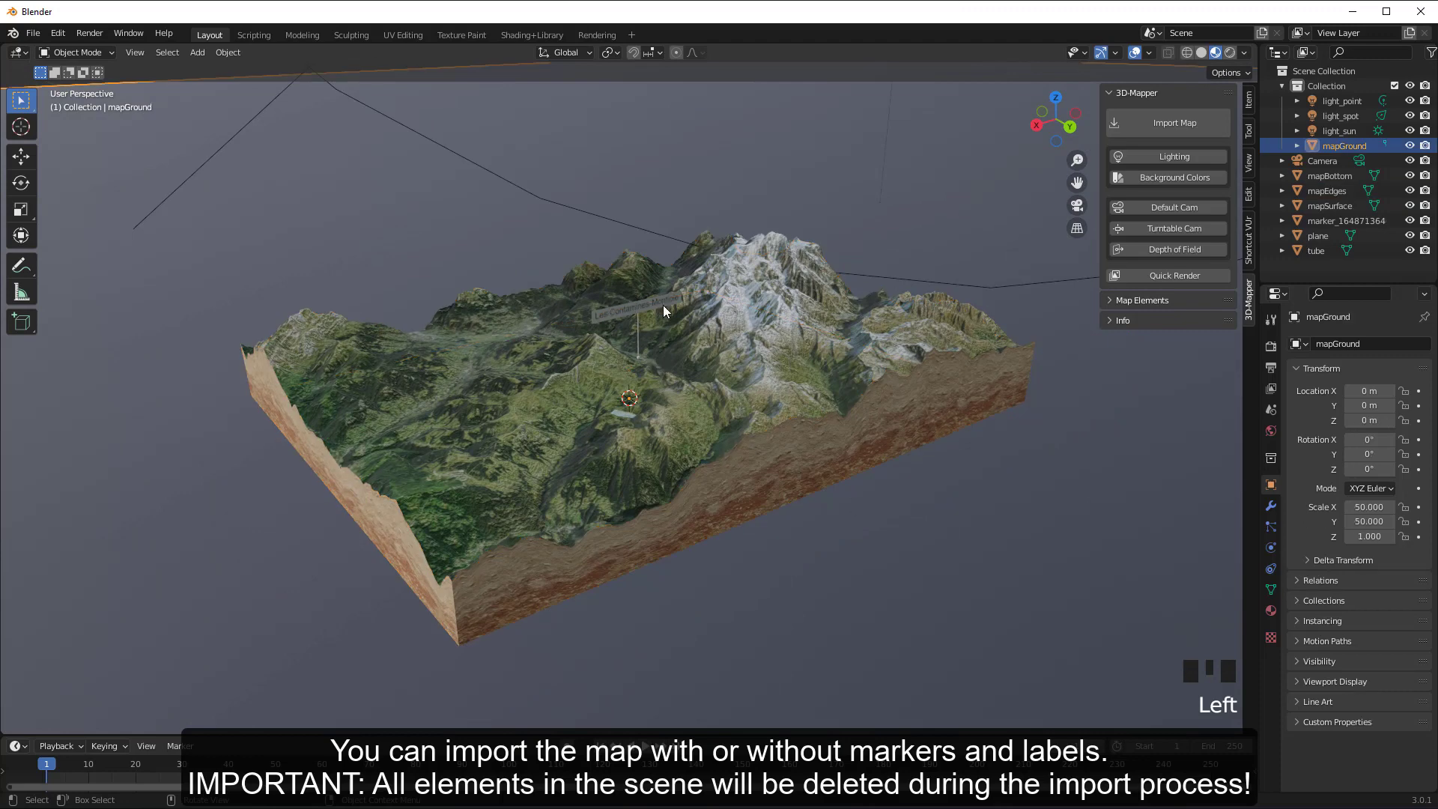
Import 3D-Map.glb again with the 3D-Mapper add-on, this time without its markers.
{"action": "left_click", "coordinate": [1184, 124]}
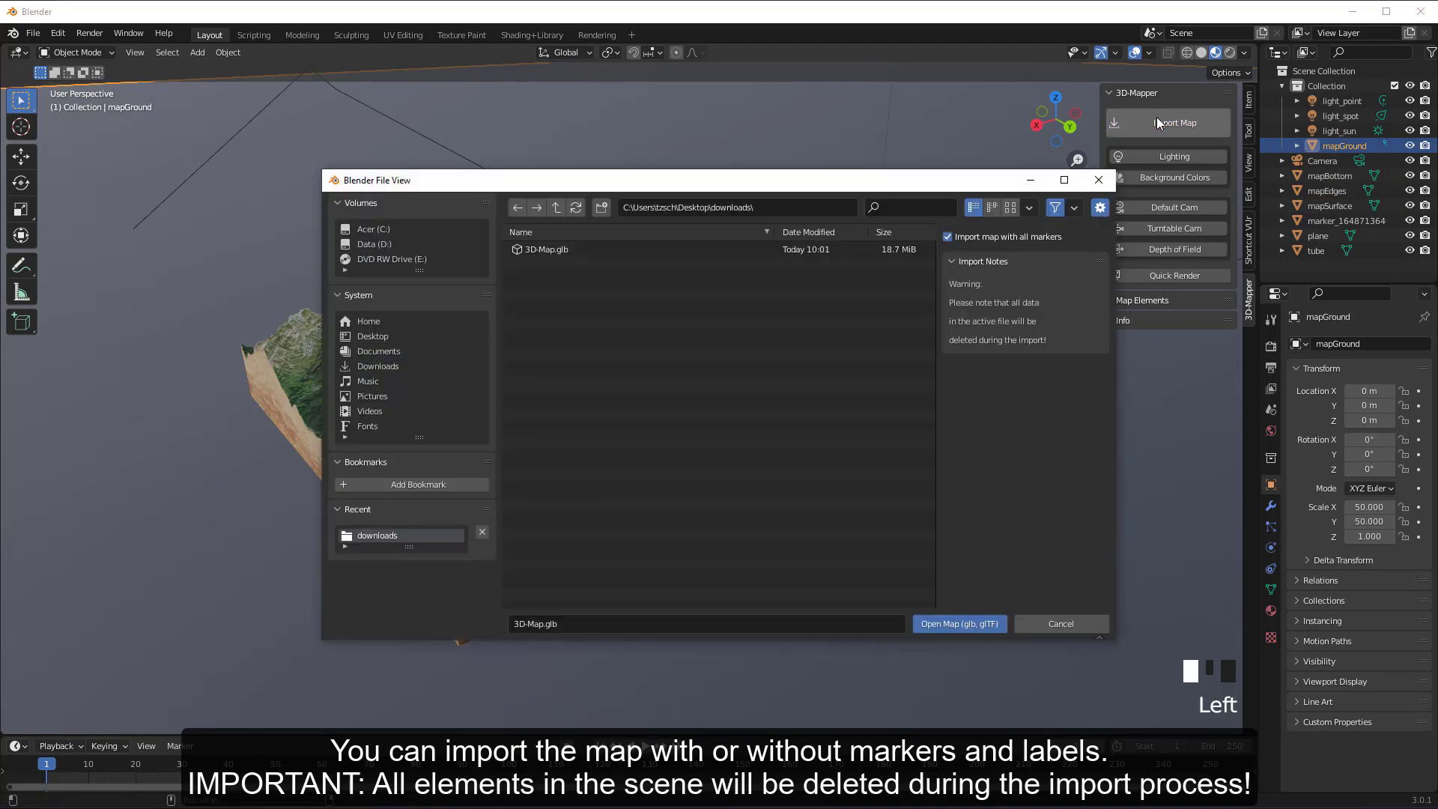
{"action": "left_click", "coordinate": [948, 237]}
{"action": "left_click", "coordinate": [557, 251]}
{"action": "left_click", "coordinate": [945, 624]}
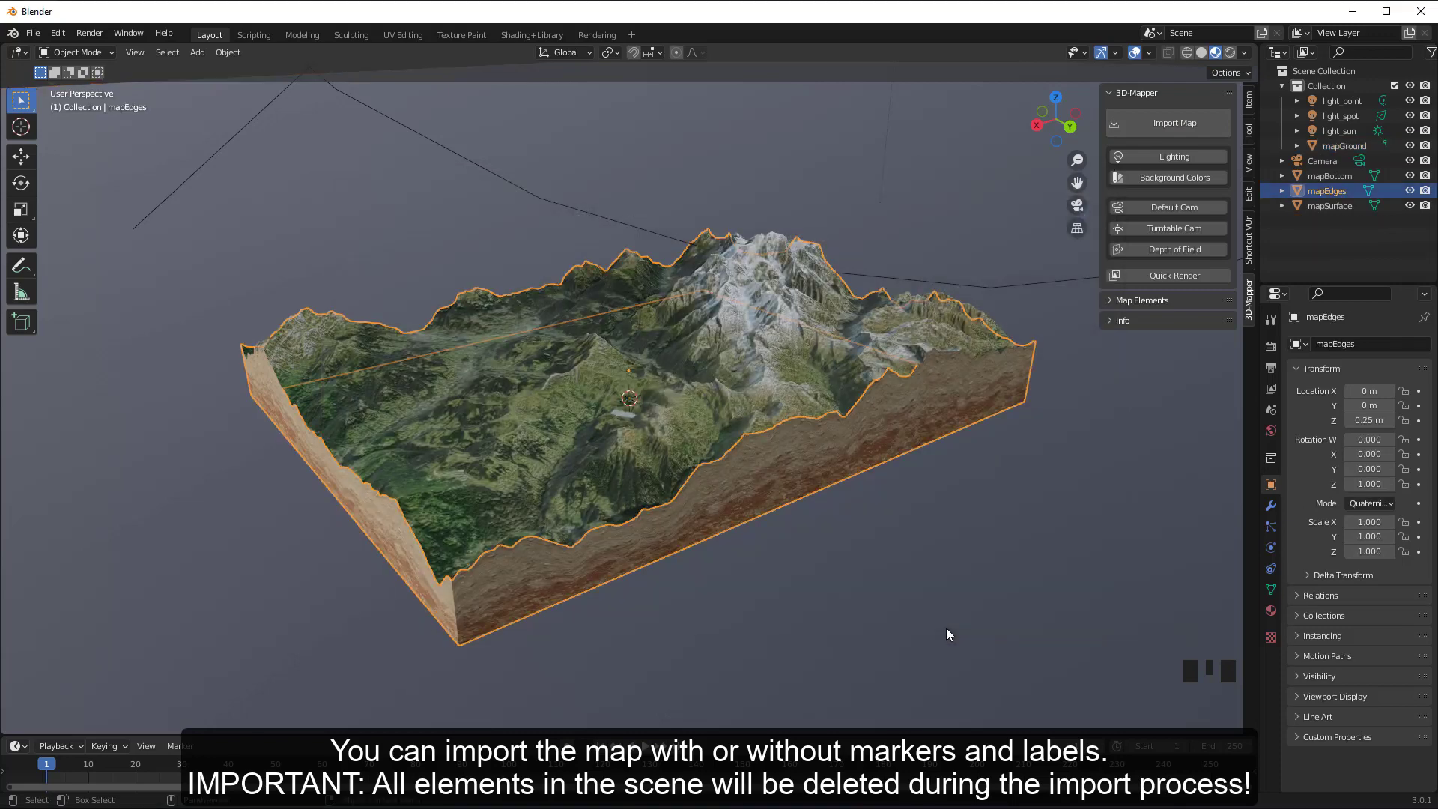
{"action": "middle_click_drag", "start_coordinate": [961, 624], "coordinate": [819, 603]}
{"action": "scroll", "coordinate": [890, 605], "scroll_direction": "down", "scroll_amount": 2}
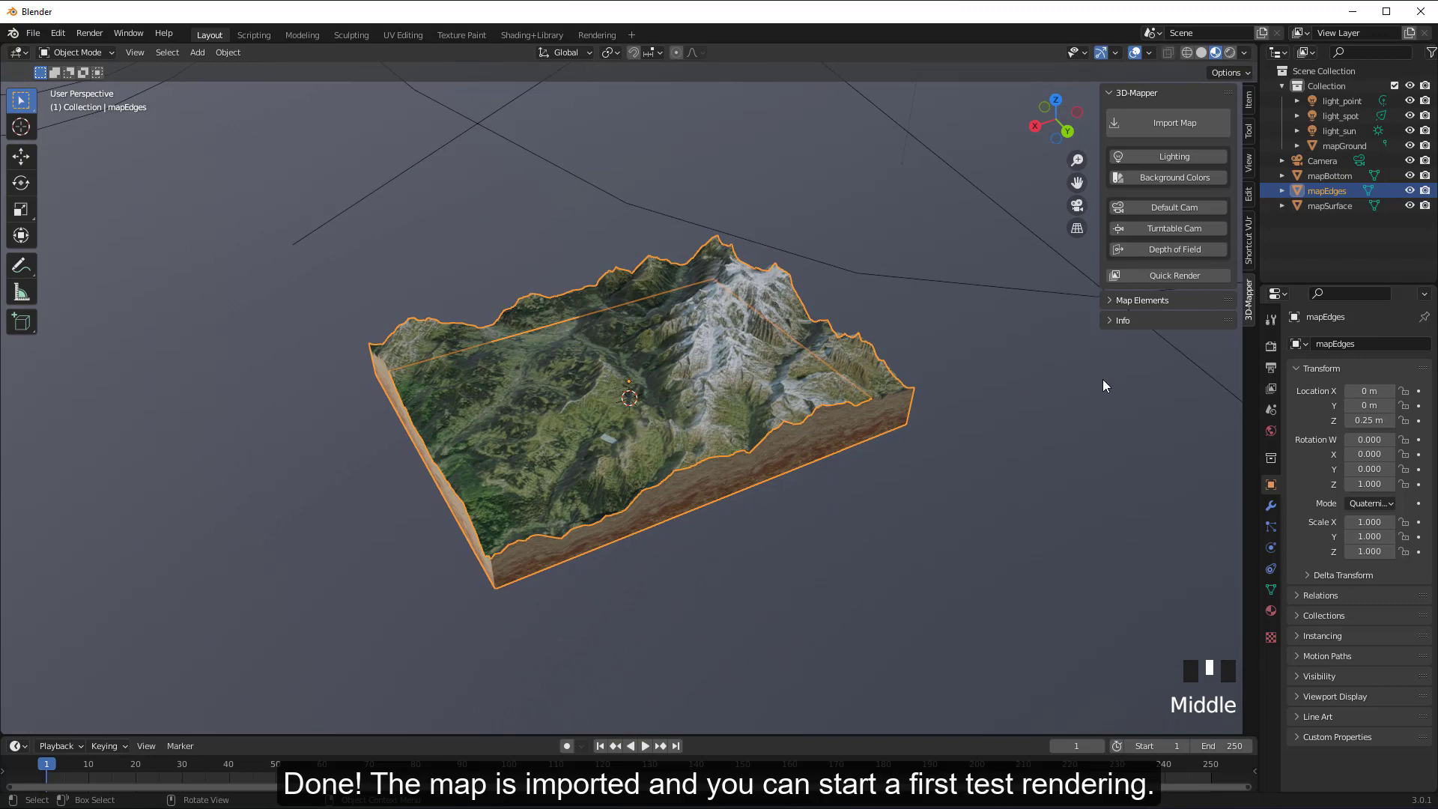
Look through the camera, run a Quick Render of the map with the ground plane, and close the render.
{"action": "left_click", "coordinate": [1077, 206]}
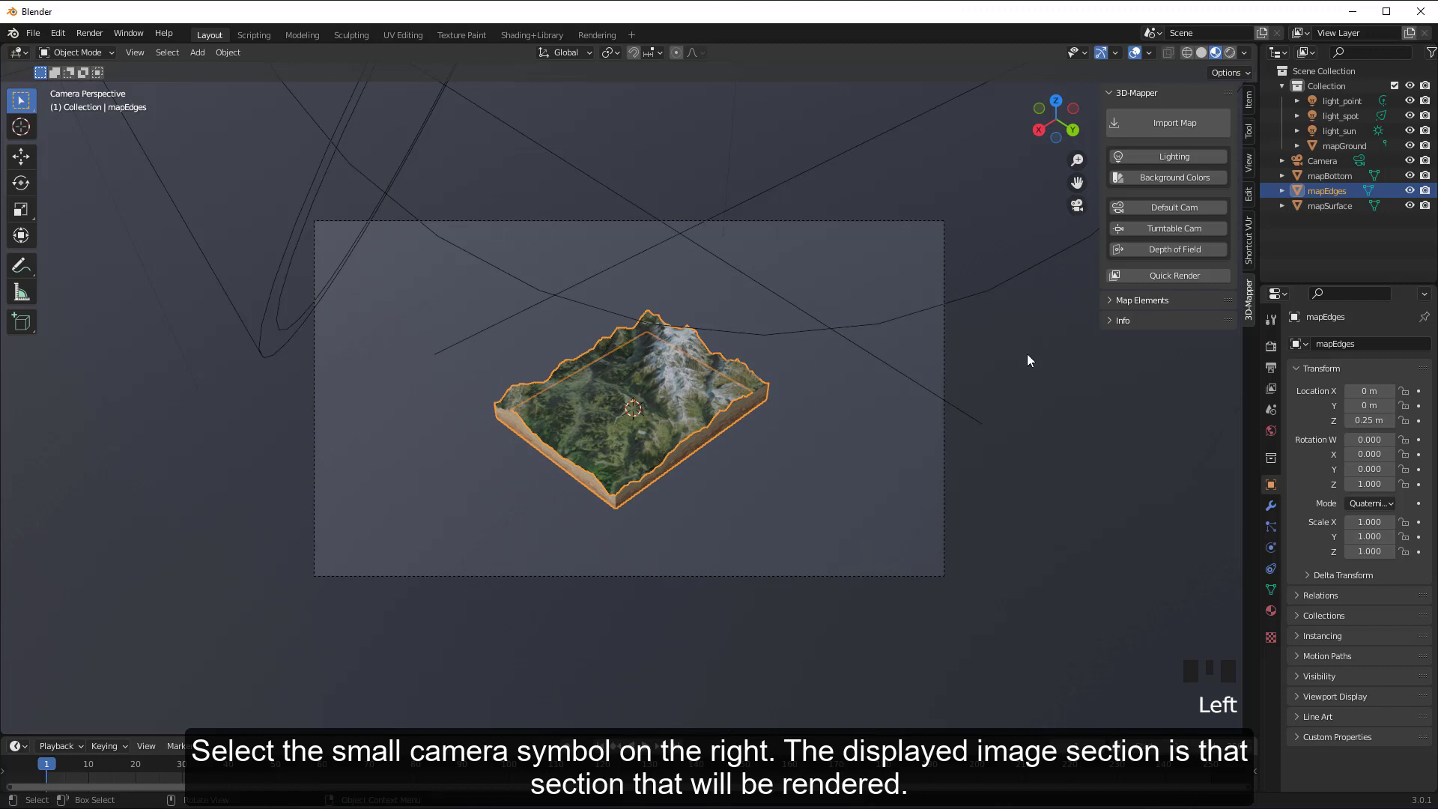
{"action": "left_click", "coordinate": [1175, 276]}
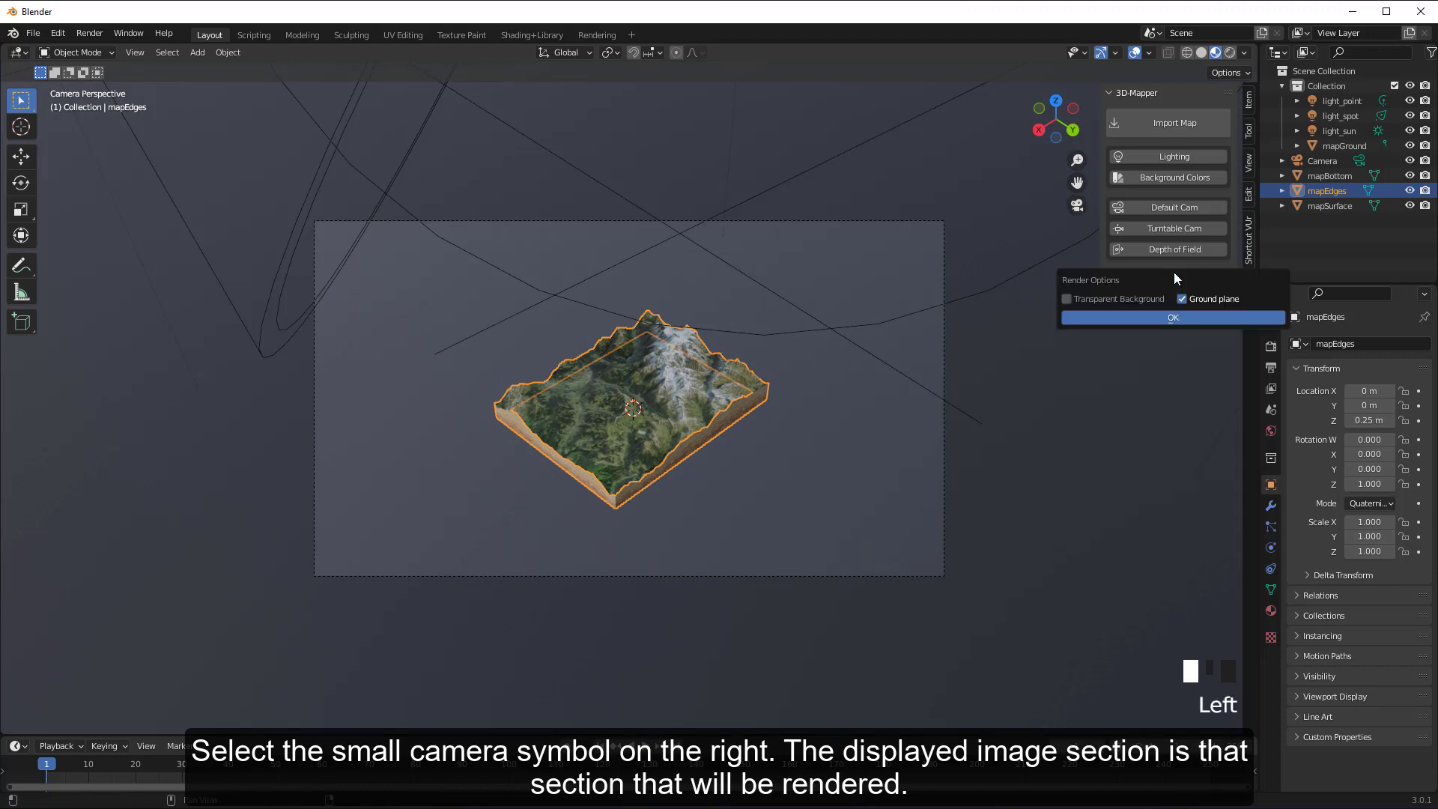
{"action": "left_click", "coordinate": [1176, 318]}
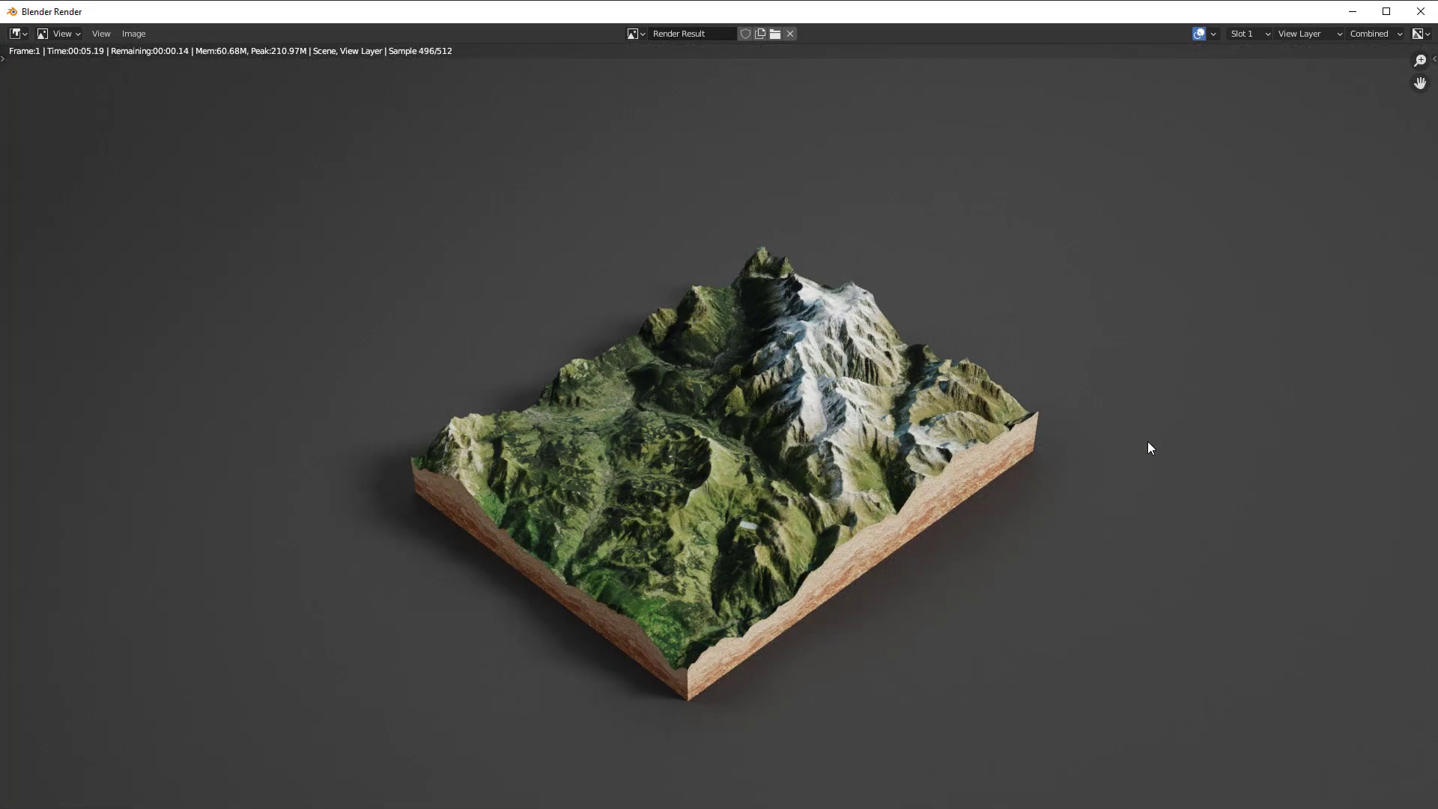
{"action": "left_click", "coordinate": [1421, 11]}
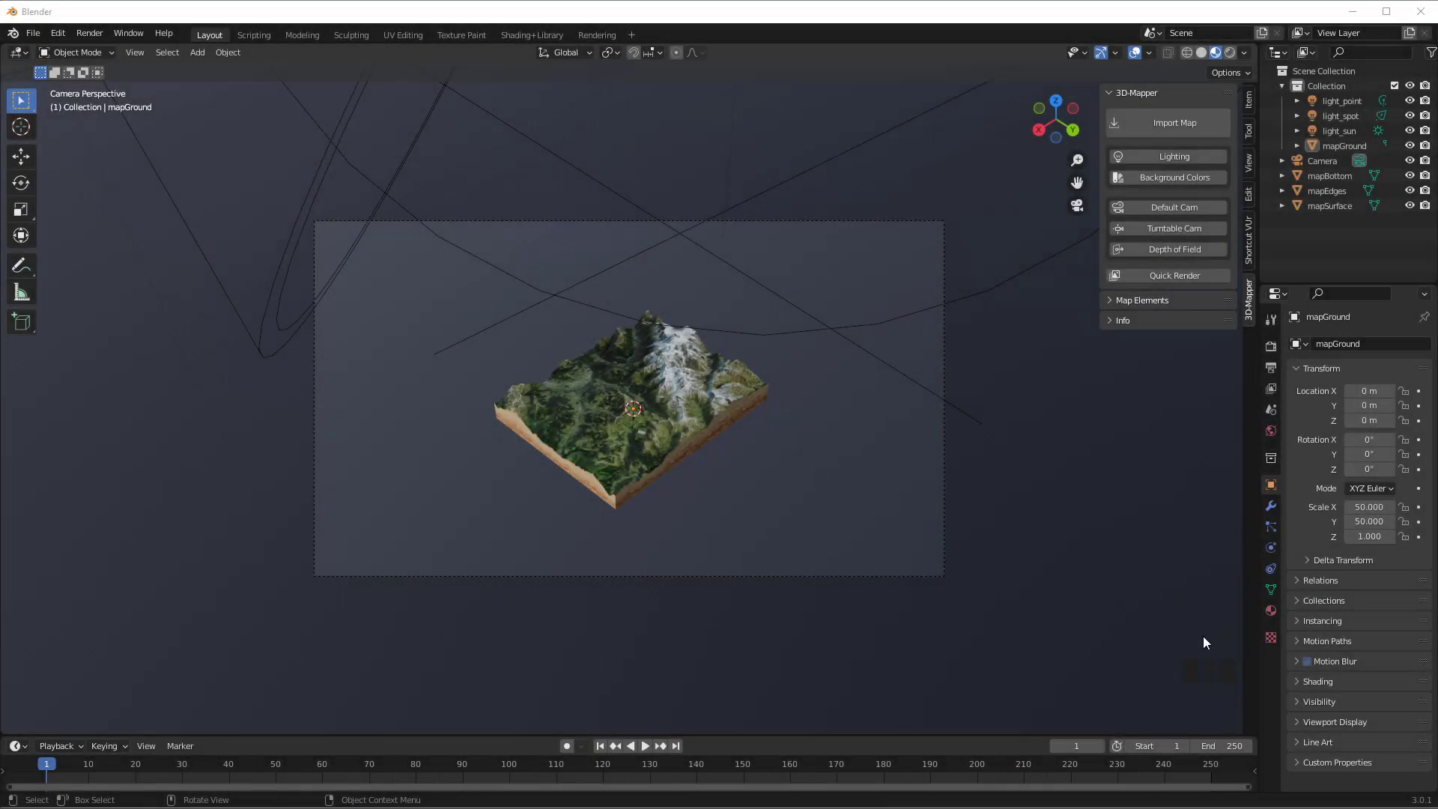
{"action": "middle_click_drag", "start_coordinate": [995, 552], "coordinate": [1031, 561]}
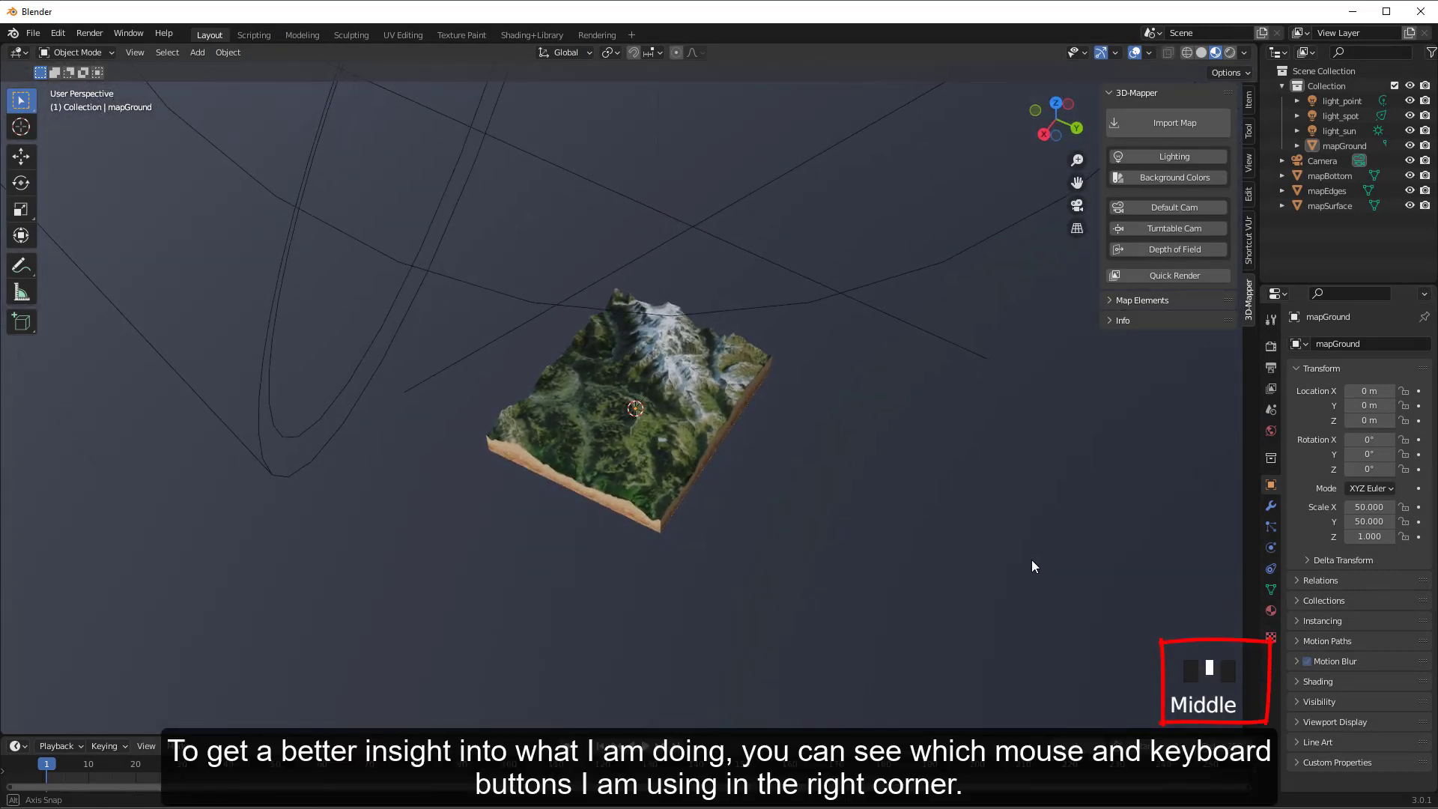
{"action": "left_click", "coordinate": [762, 456]}
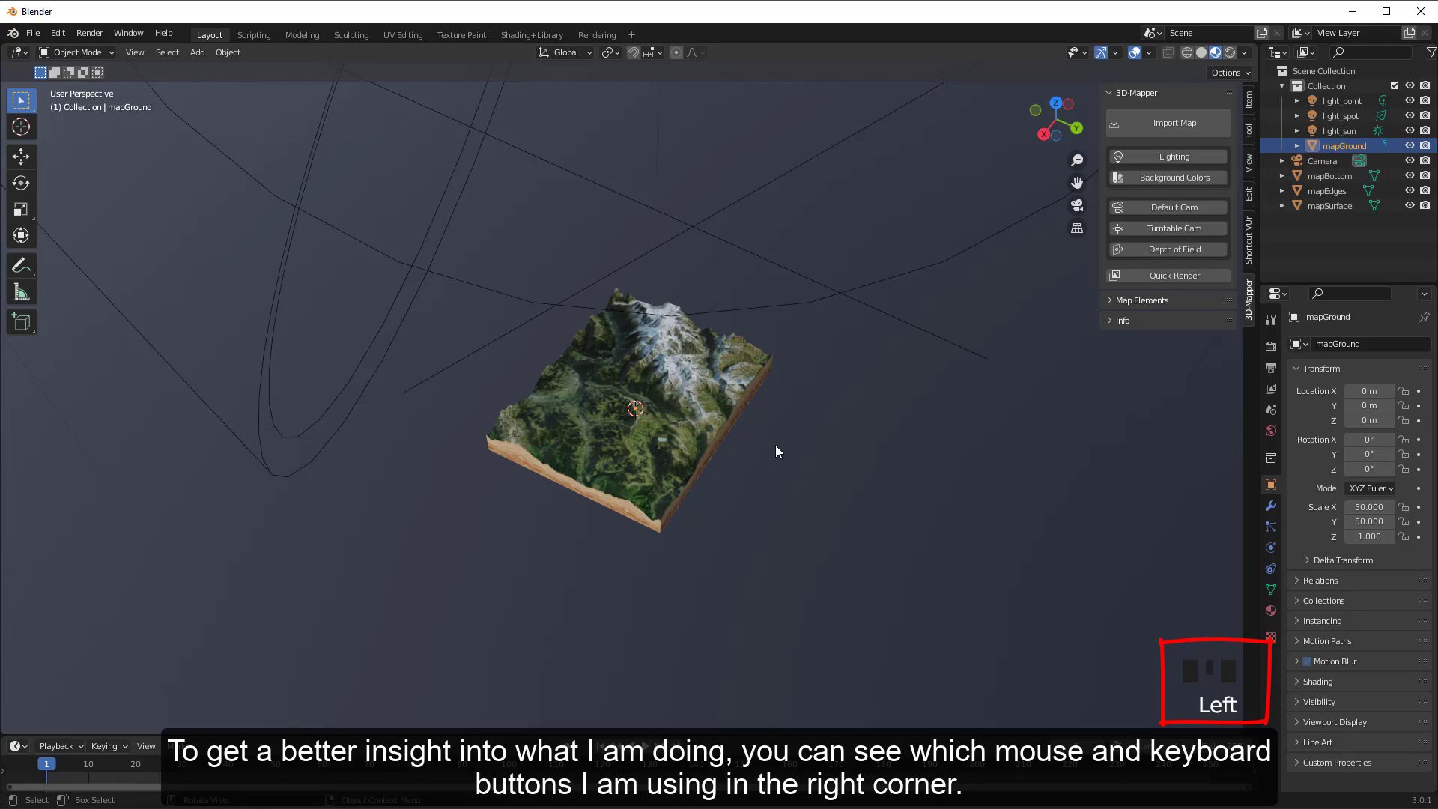
{"action": "right_click", "coordinate": [776, 445]}
{"action": "left_click", "coordinate": [893, 412]}
{"action": "middle_click_drag", "start_coordinate": [915, 479], "coordinate": [867, 509]}
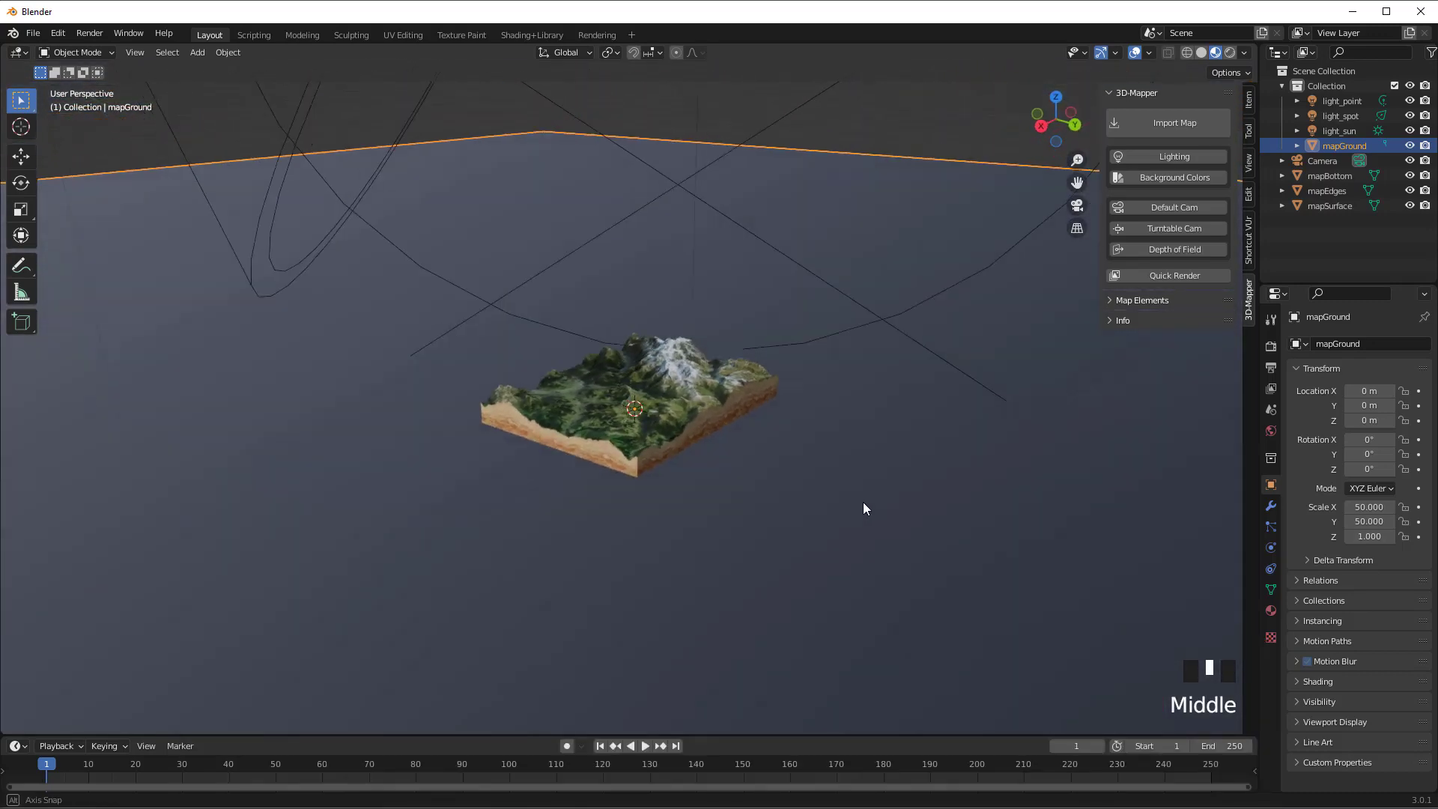
{"action": "scroll", "coordinate": [686, 464], "scroll_direction": "up", "scroll_amount": 6}
{"action": "scroll", "coordinate": [709, 433], "scroll_direction": "down", "scroll_amount": 3}
{"action": "middle_click_drag", "start_coordinate": [709, 433], "coordinate": [730, 482]}
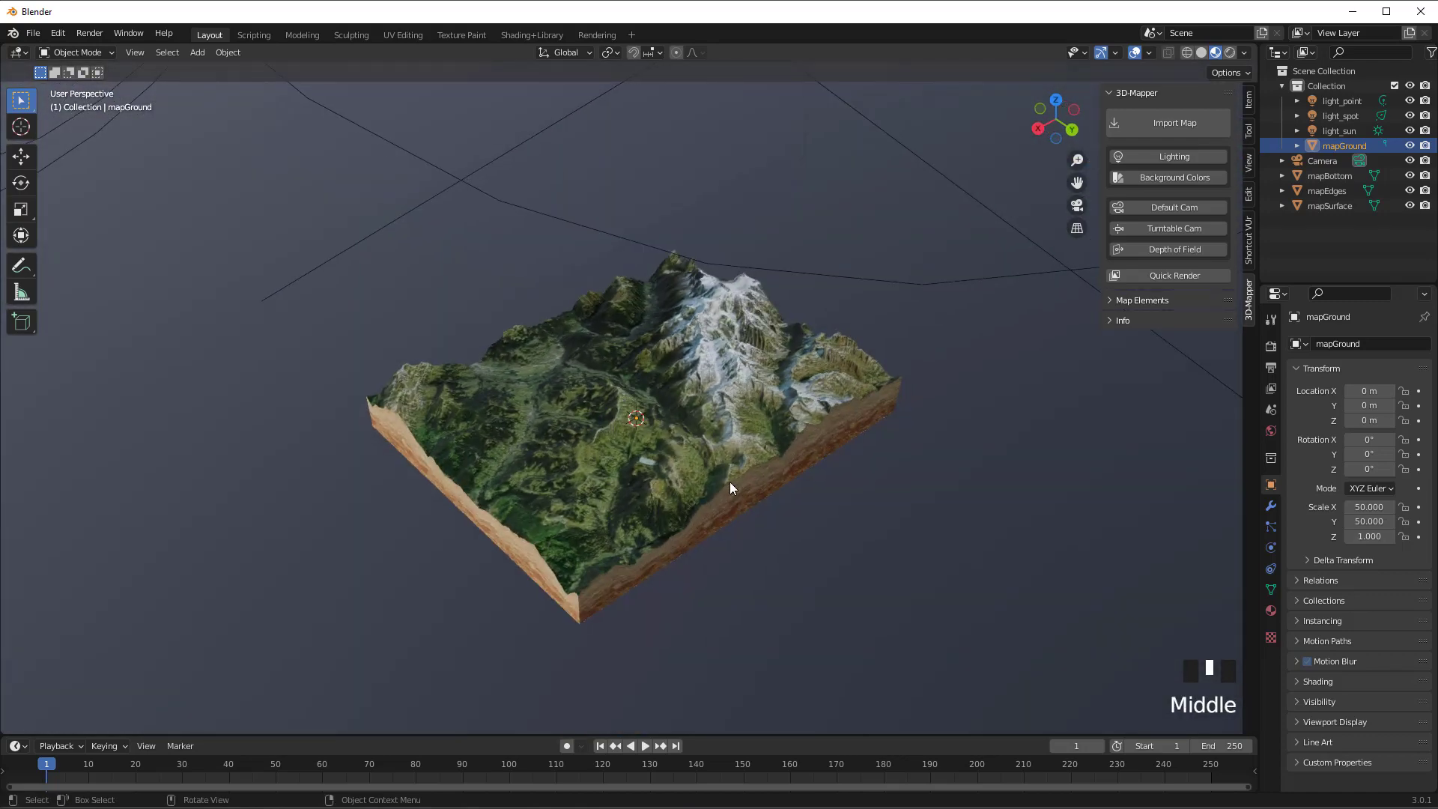
Align the camera to new views of the map, ending with a low angle that has the snowy peak near the left corner.
{"action": "left_click", "coordinate": [1078, 205]}
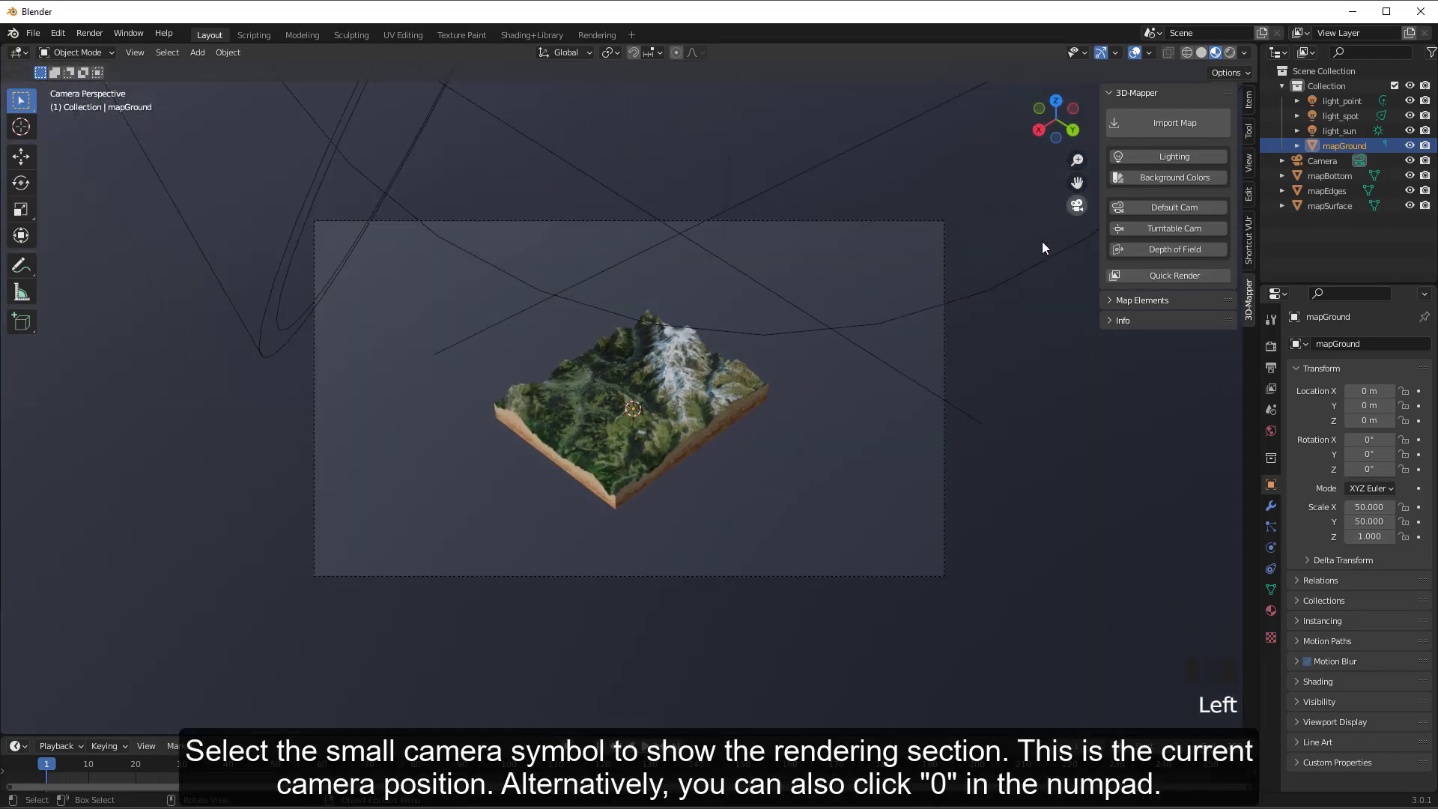
{"action": "middle_click_drag", "start_coordinate": [837, 409], "coordinate": [659, 379]}
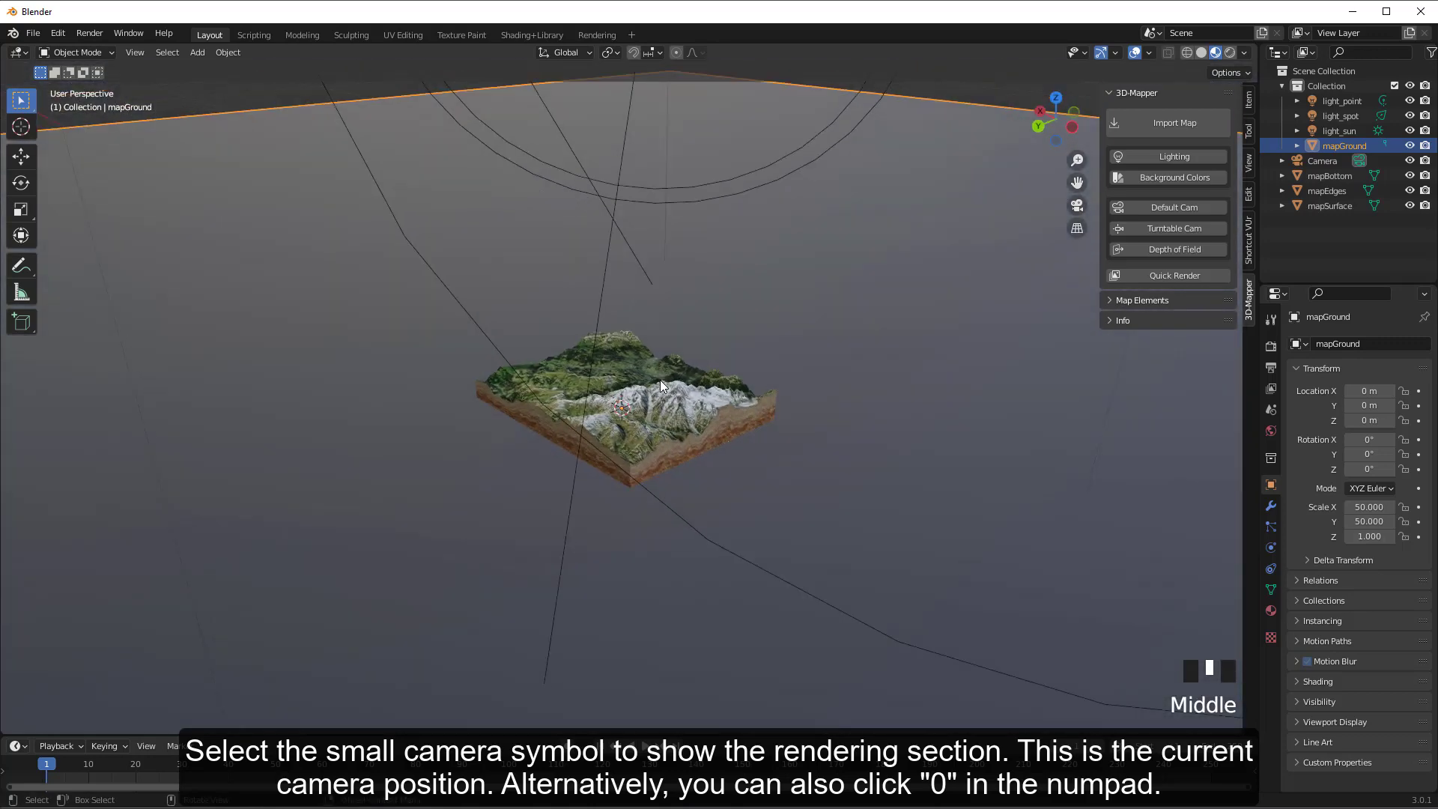
{"action": "scroll", "coordinate": [660, 379], "scroll_direction": "up", "scroll_amount": 3}
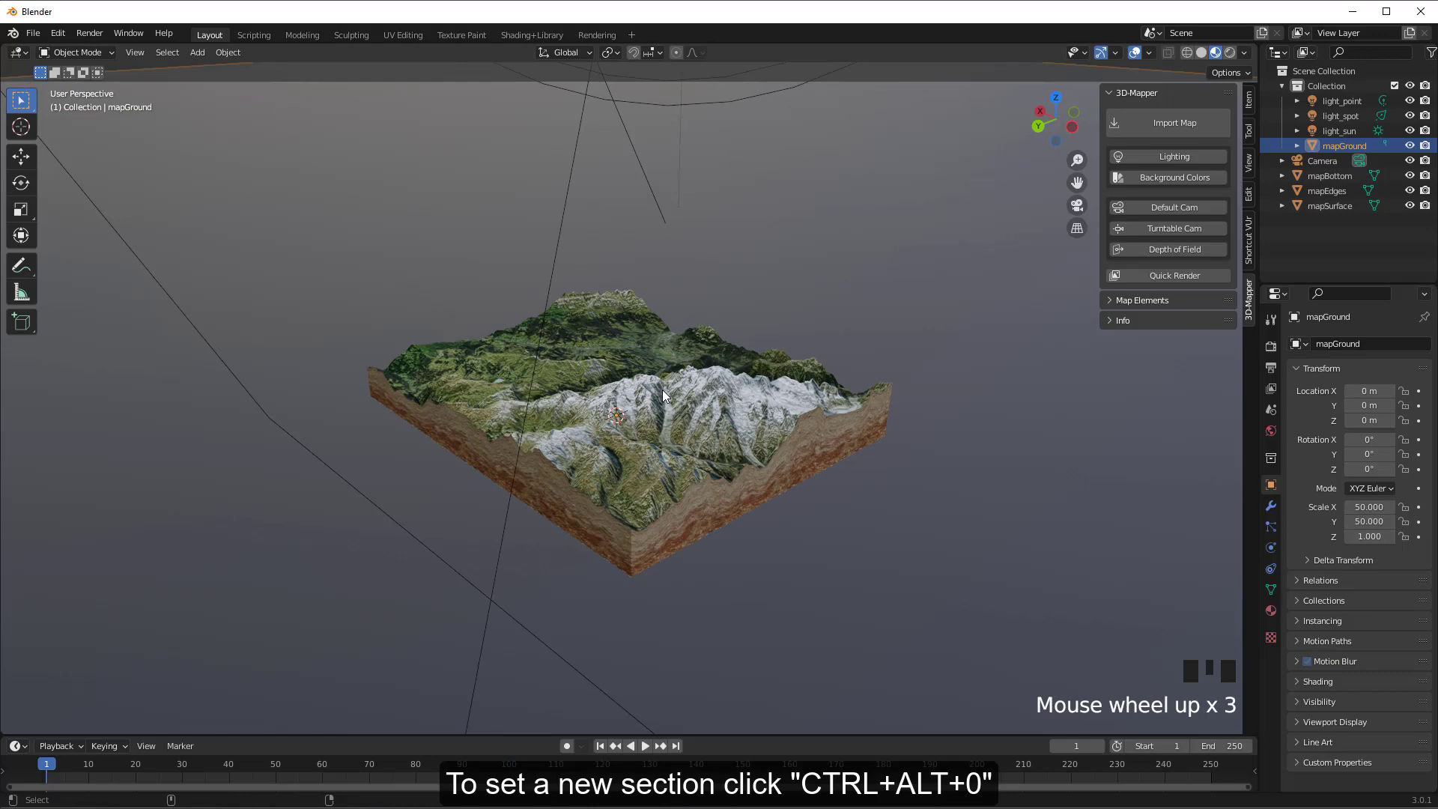
{"action": "key", "text": "ctrl+alt+KP_0"}
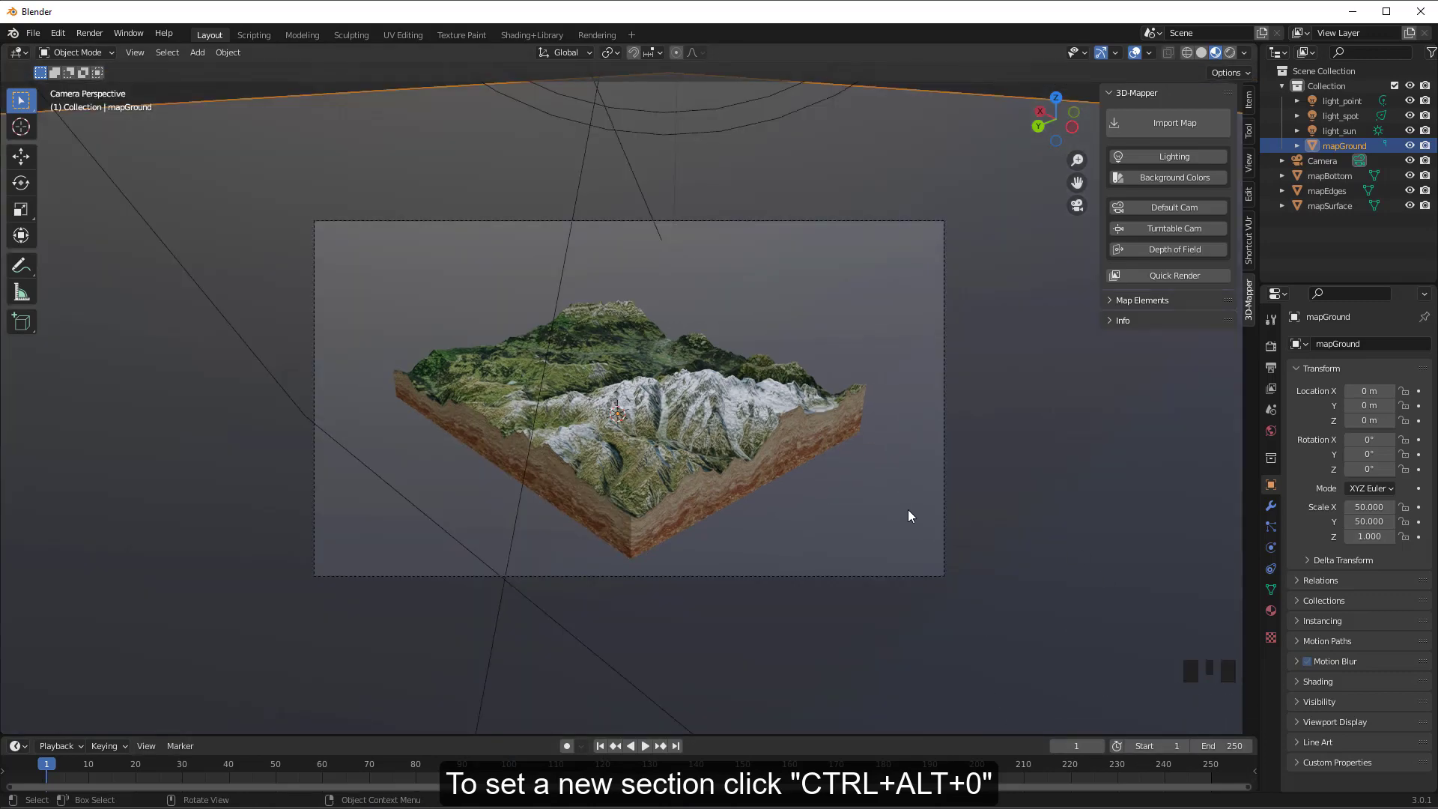
{"action": "middle_click_drag", "start_coordinate": [908, 511], "coordinate": [706, 482]}
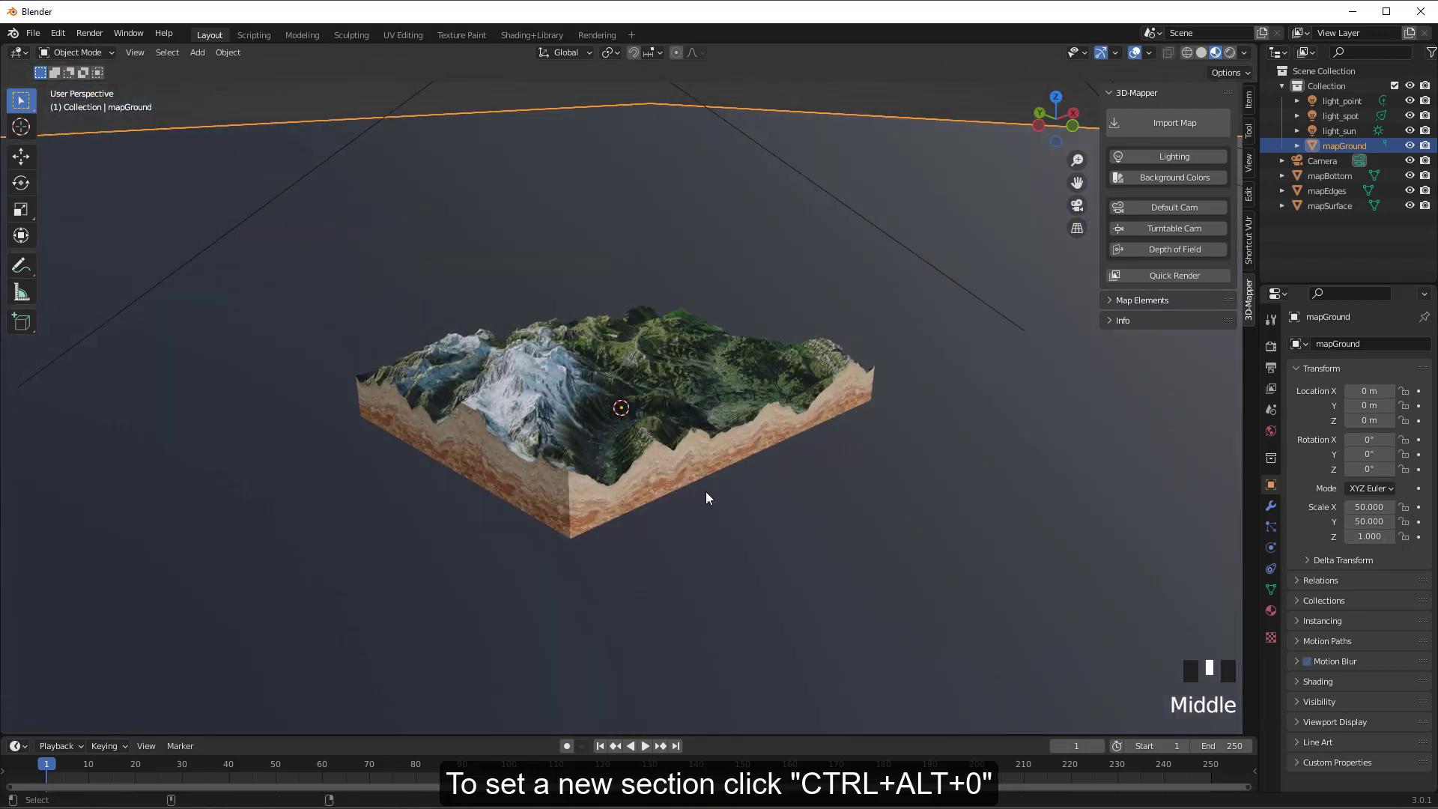
{"action": "key", "text": "ctrl+alt+KP_0"}
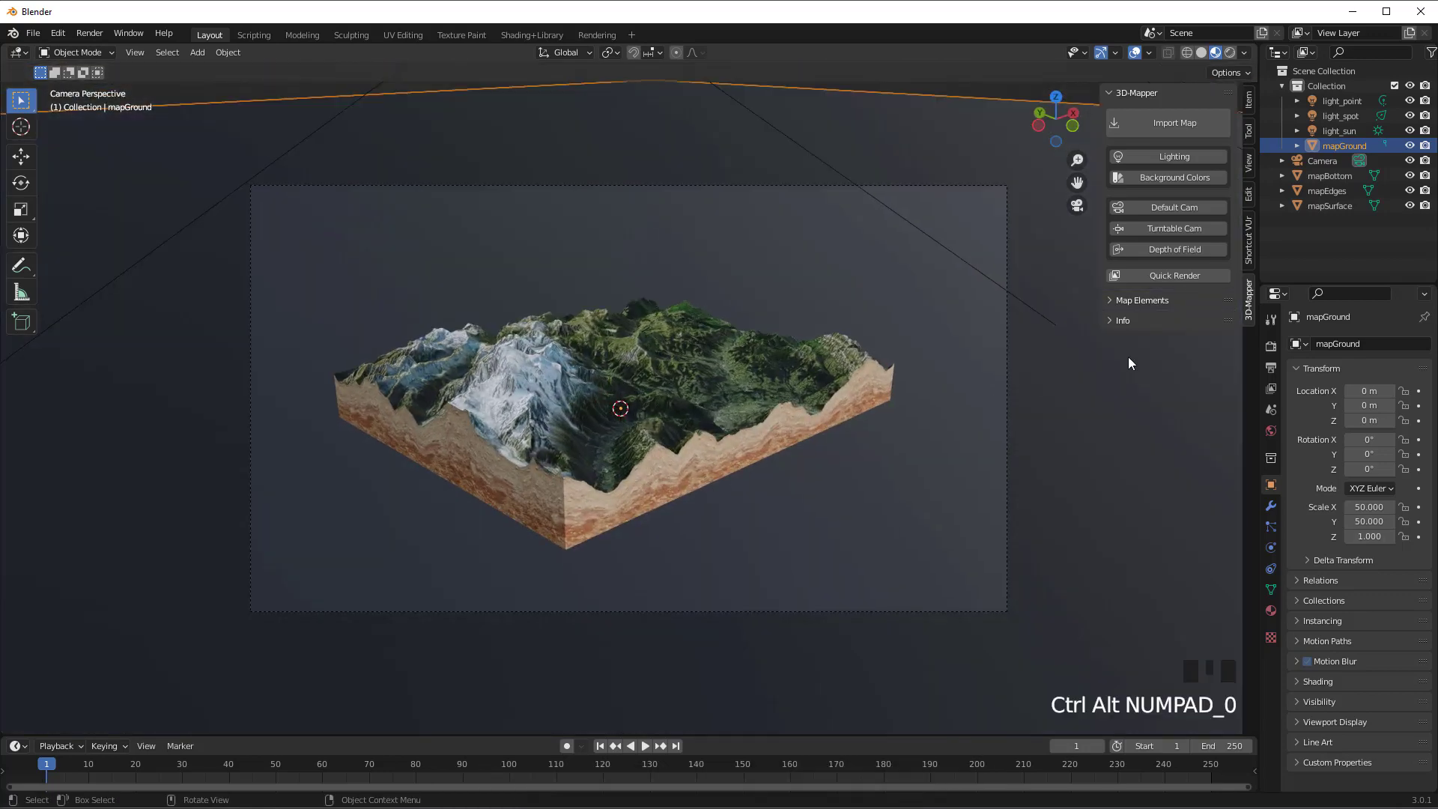
Run a Quick Render of the newly set camera section and close the render.
{"action": "left_click", "coordinate": [1154, 276]}
{"action": "left_click", "coordinate": [1183, 328]}
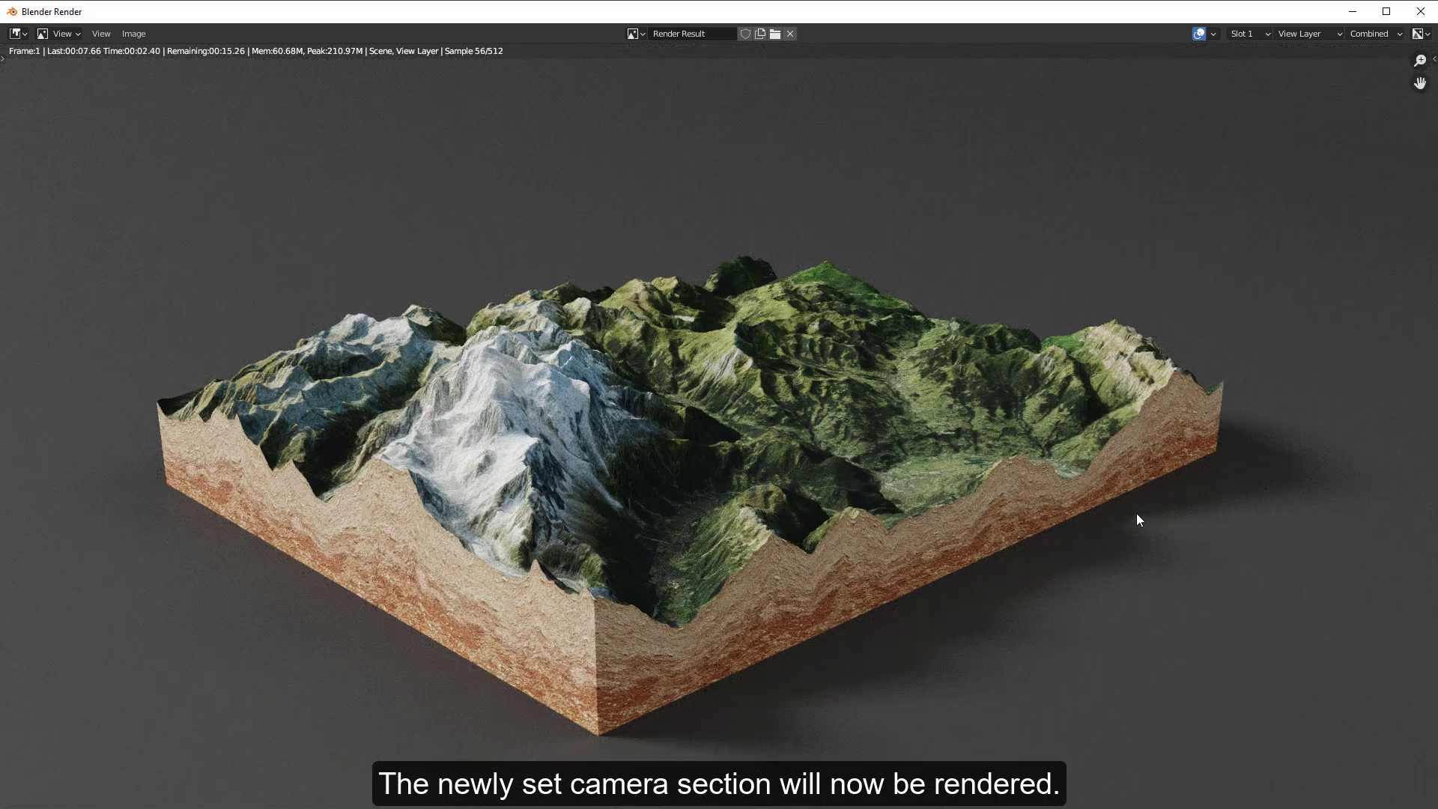
{"action": "left_click", "coordinate": [1422, 12]}
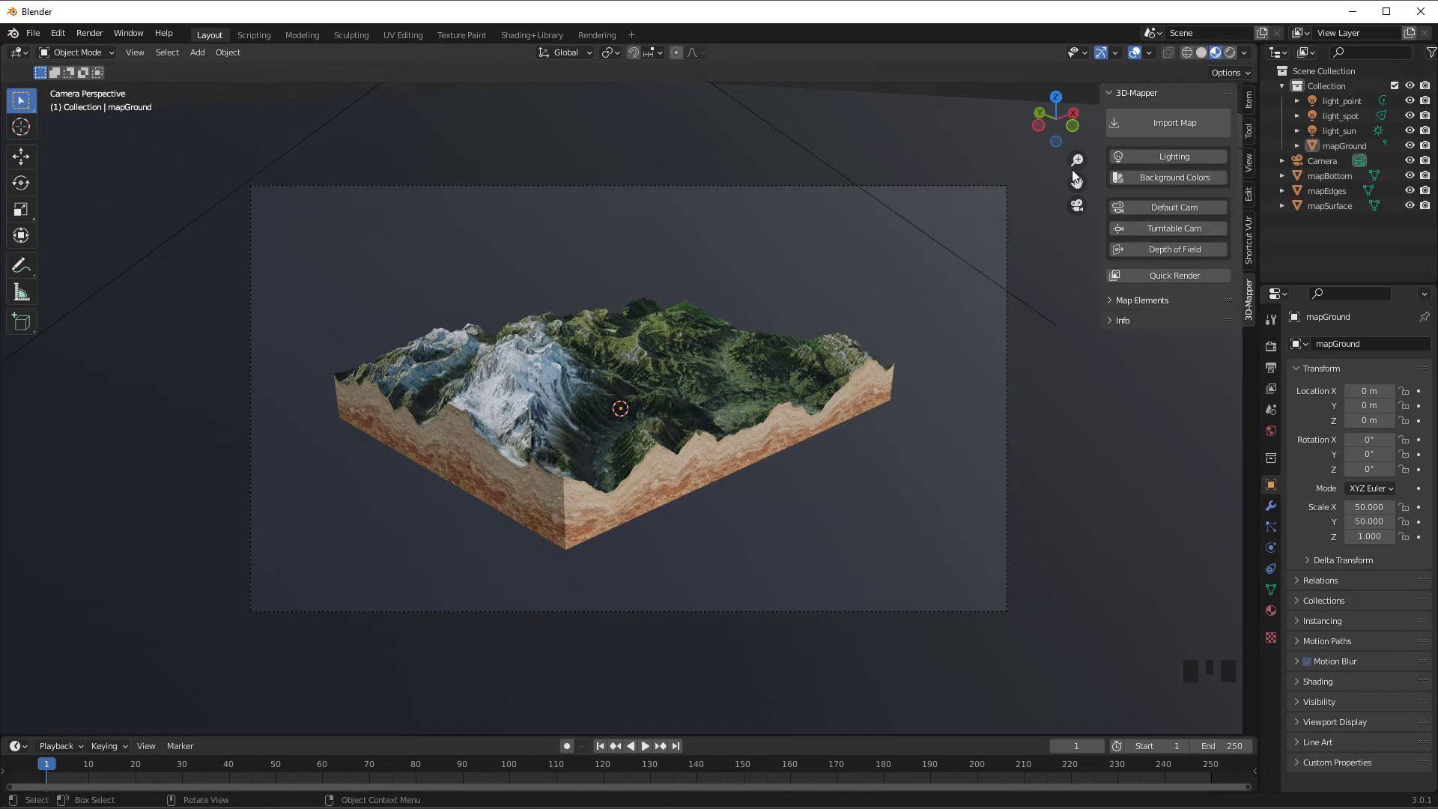
Apply the Default Lights preset to the map scene with the add-on's Lighting command.
{"action": "middle_click_drag", "start_coordinate": [890, 439], "coordinate": [704, 445]}
{"action": "scroll", "coordinate": [704, 445], "scroll_direction": "down", "scroll_amount": 3}
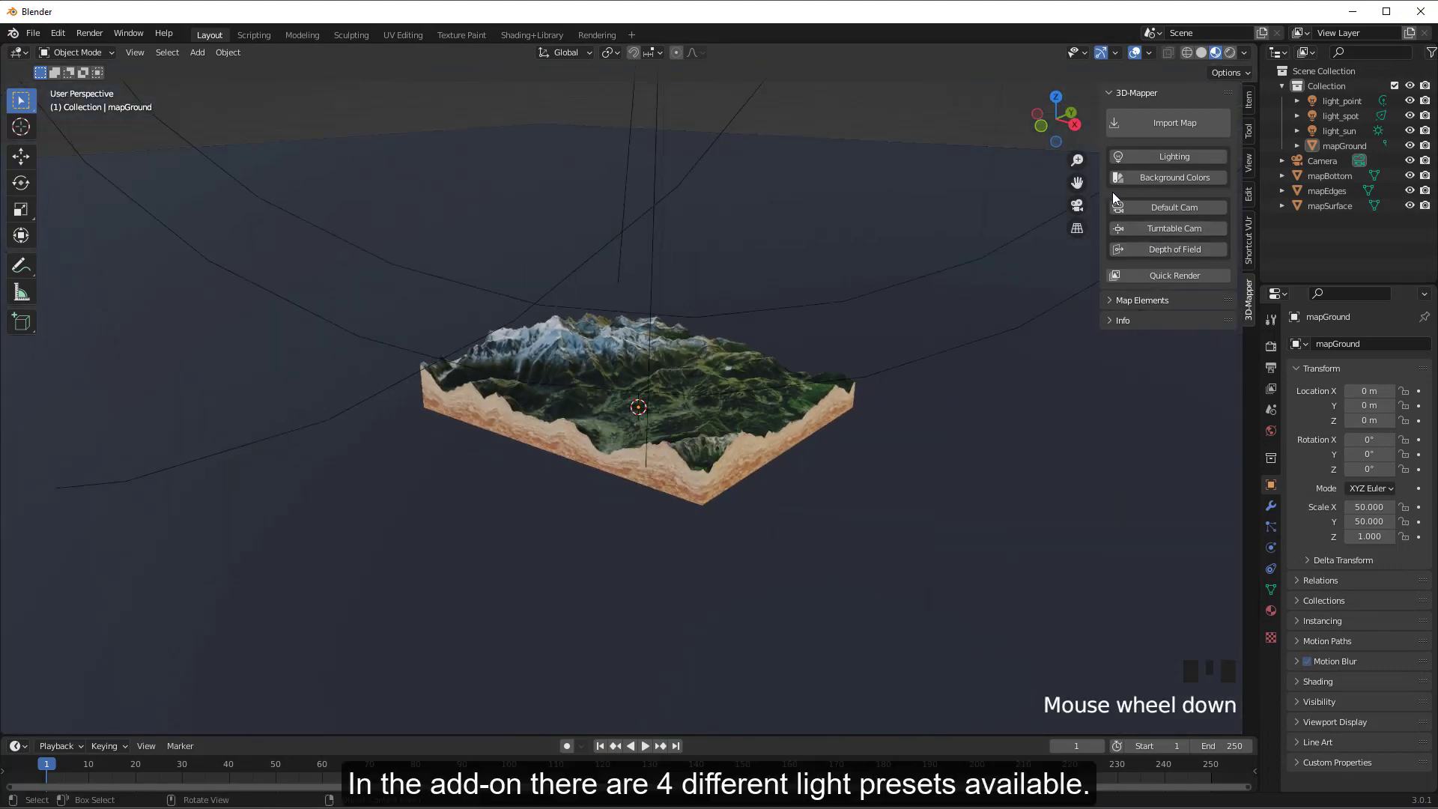
{"action": "left_click", "coordinate": [1132, 156]}
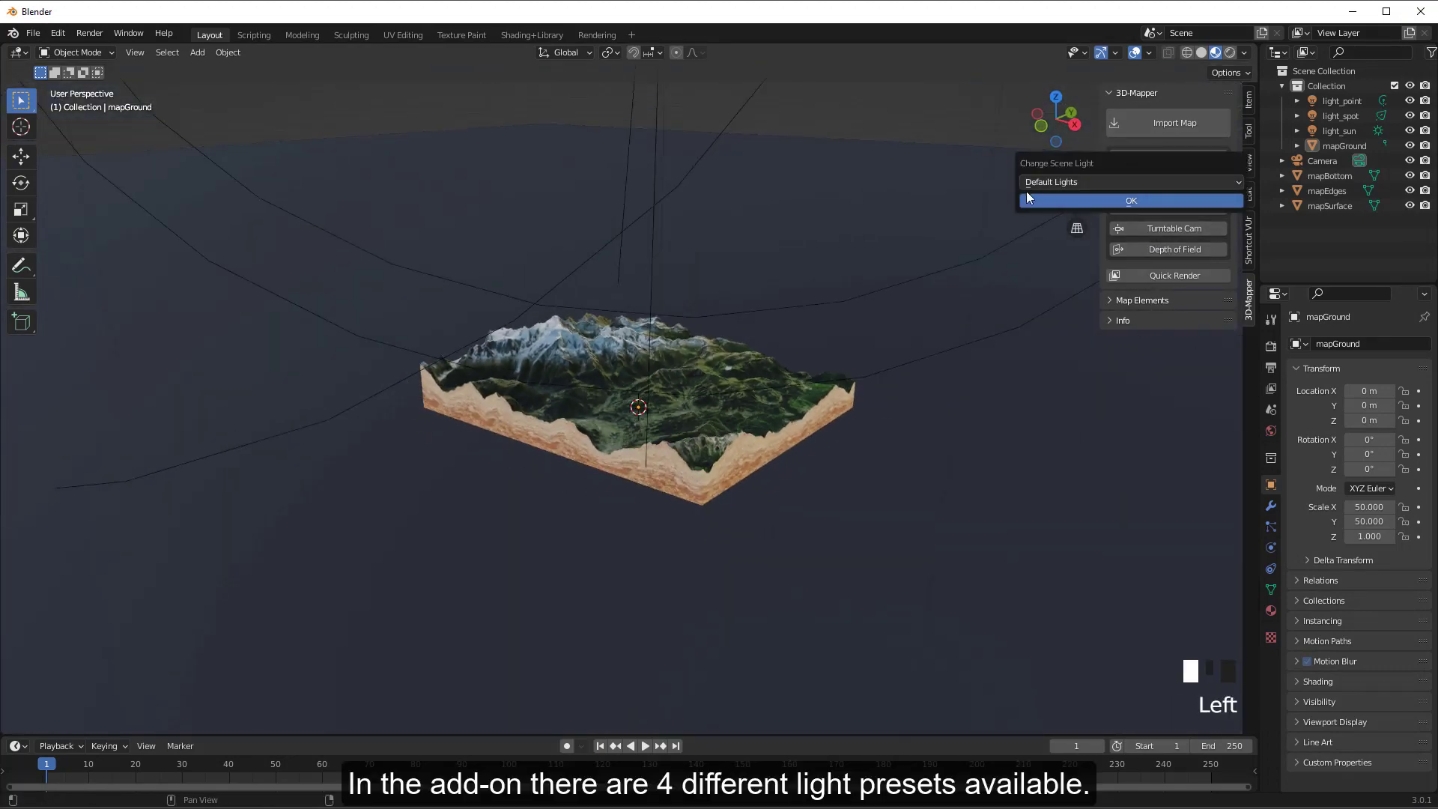
{"action": "left_click", "coordinate": [1045, 184]}
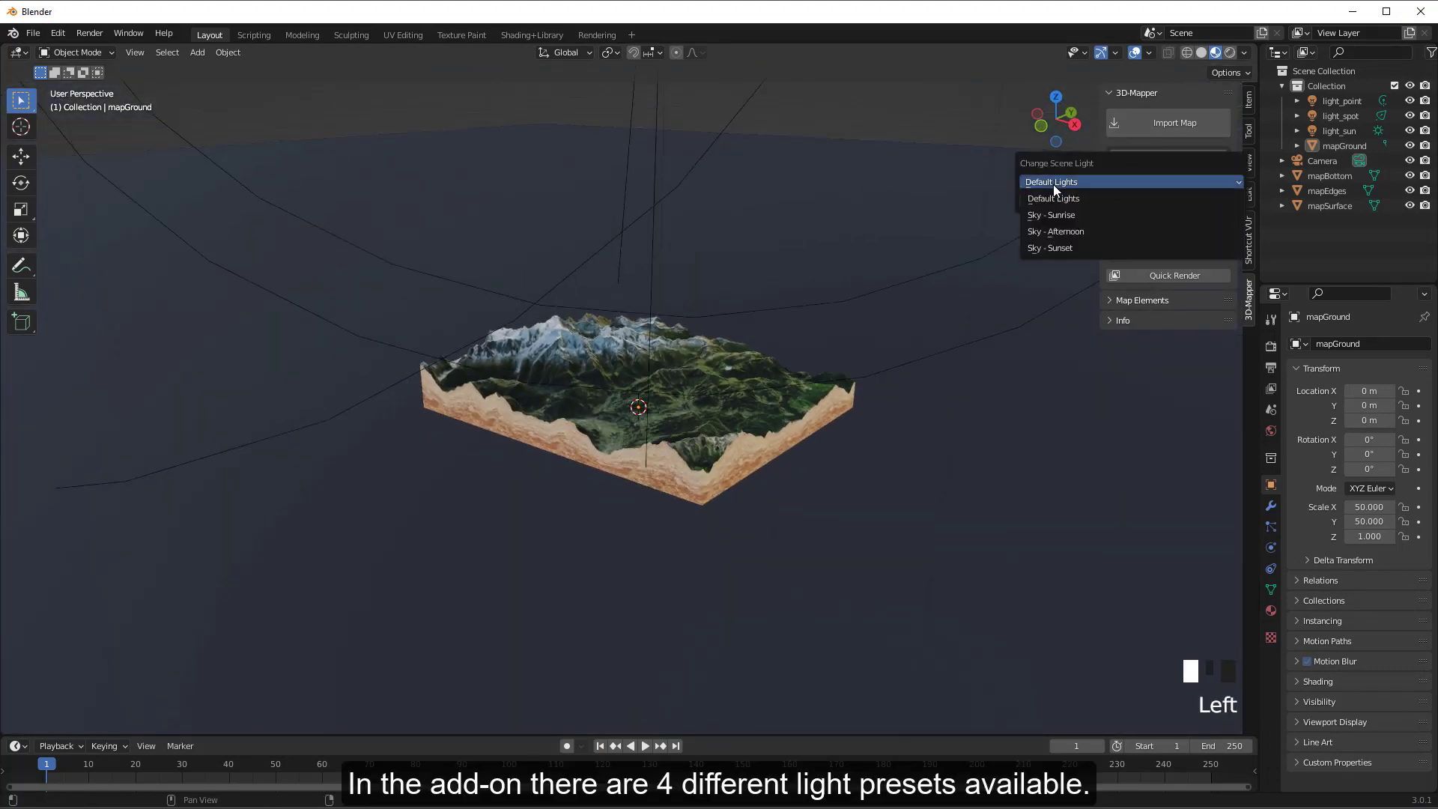
{"action": "left_click", "coordinate": [1116, 200]}
{"action": "left_click", "coordinate": [1116, 201]}
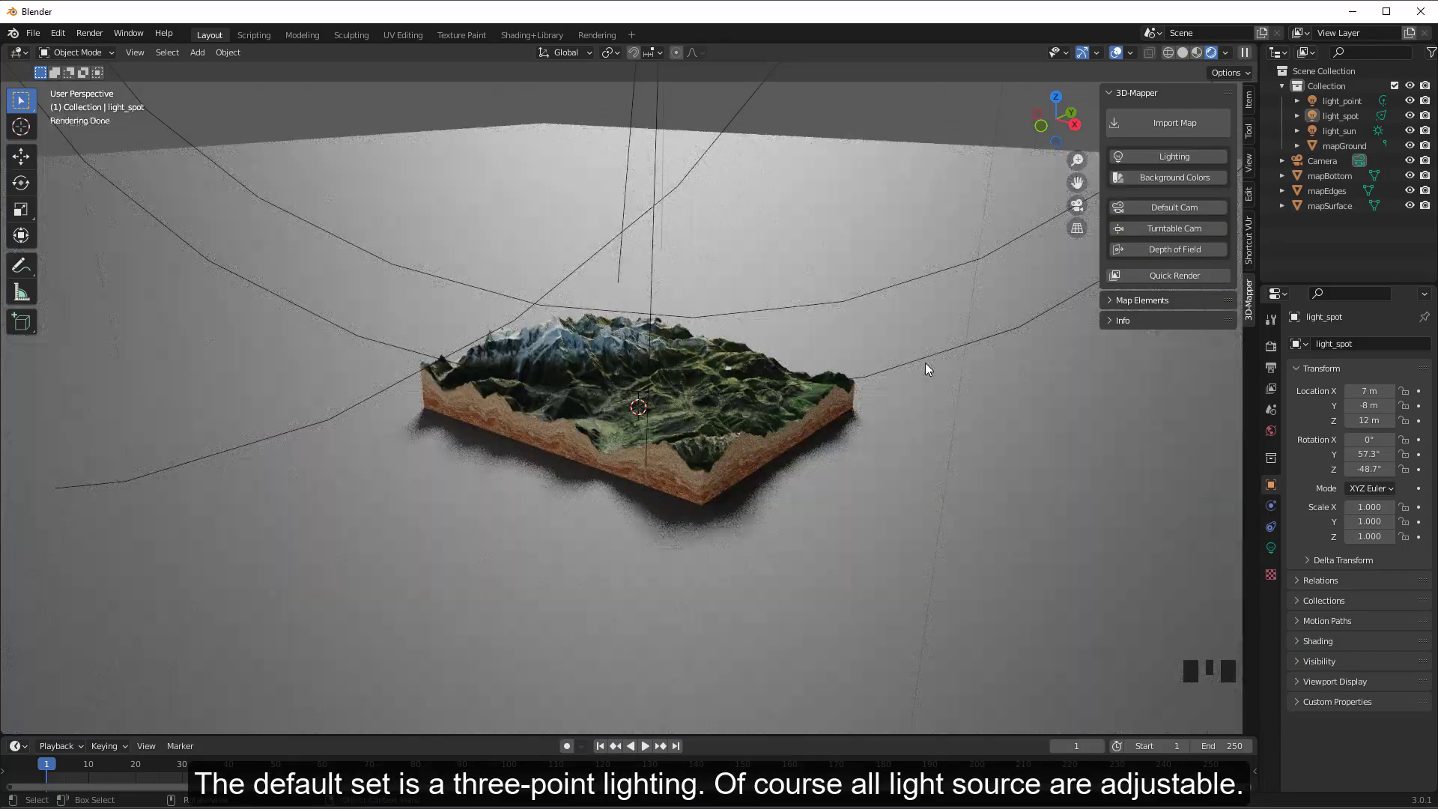
Apply the Sky - Sunrise lighting preset to the map scene and view it from the snowy ridge's side.
{"action": "middle_click_drag", "start_coordinate": [926, 363], "coordinate": [854, 406]}
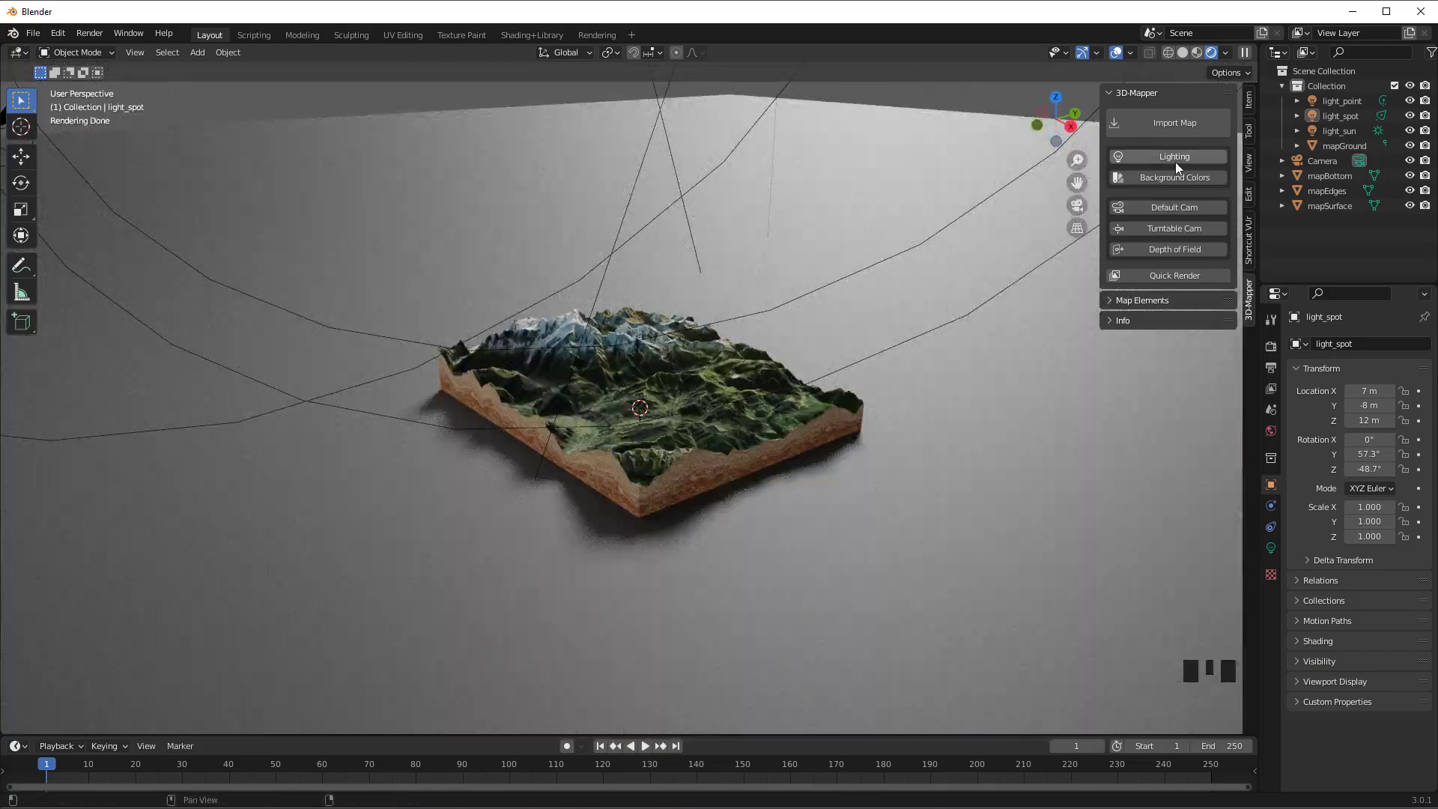
{"action": "left_click", "coordinate": [1171, 154]}
{"action": "left_click", "coordinate": [1146, 183]}
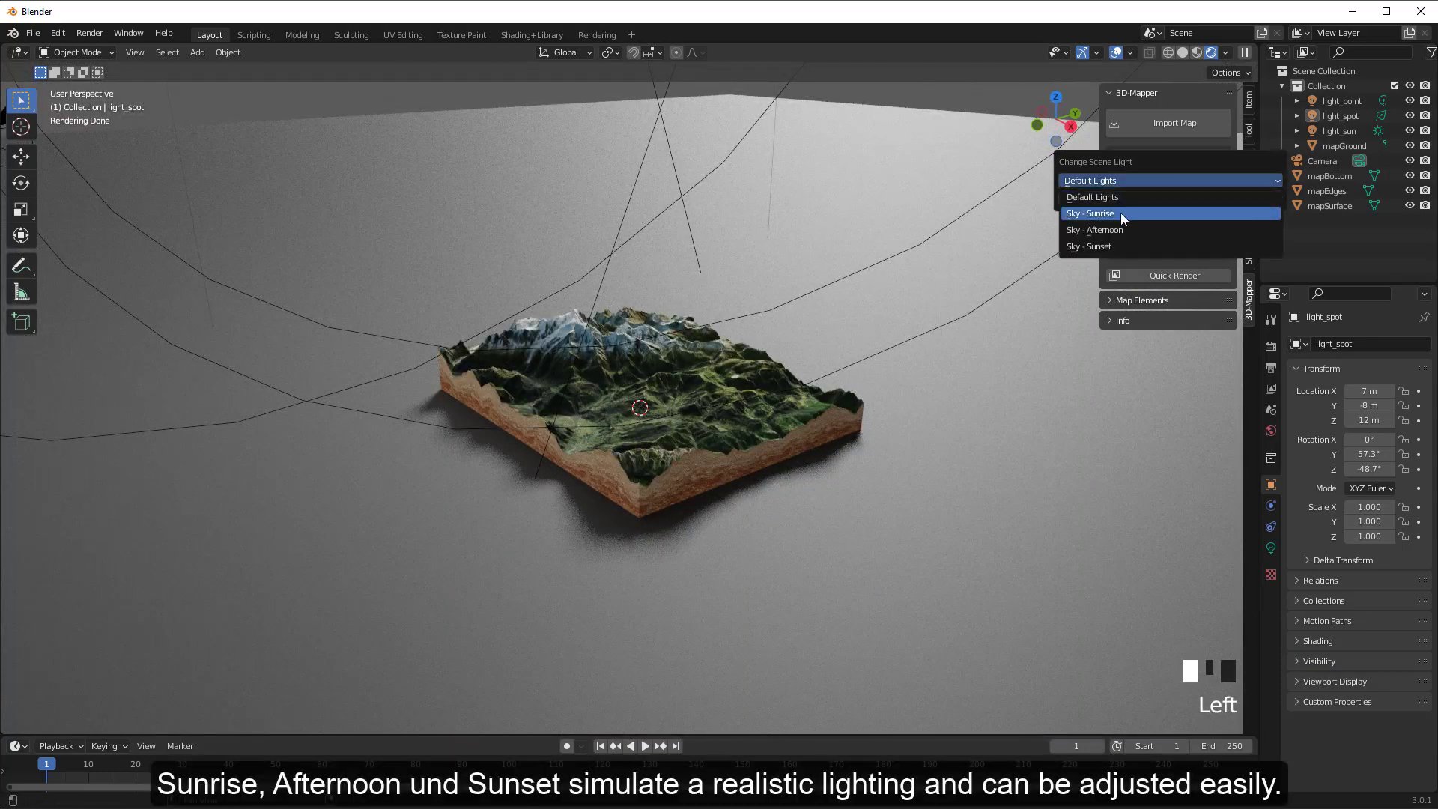
{"action": "left_click", "coordinate": [1121, 212]}
{"action": "left_click", "coordinate": [1125, 200]}
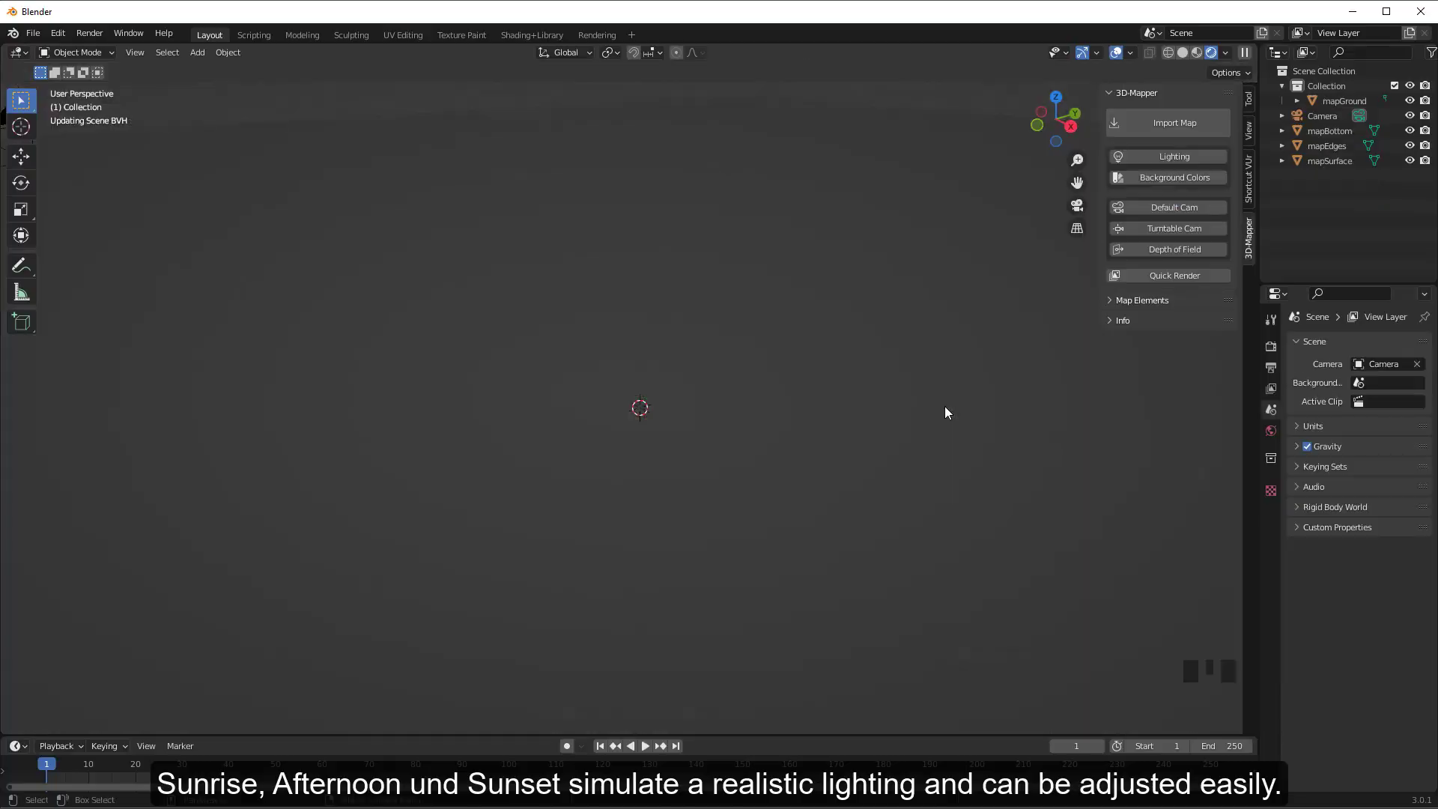
{"action": "middle_click_drag", "start_coordinate": [920, 477], "coordinate": [47, 453]}
{"action": "scroll", "coordinate": [317, 425], "scroll_direction": "down", "scroll_amount": 2}
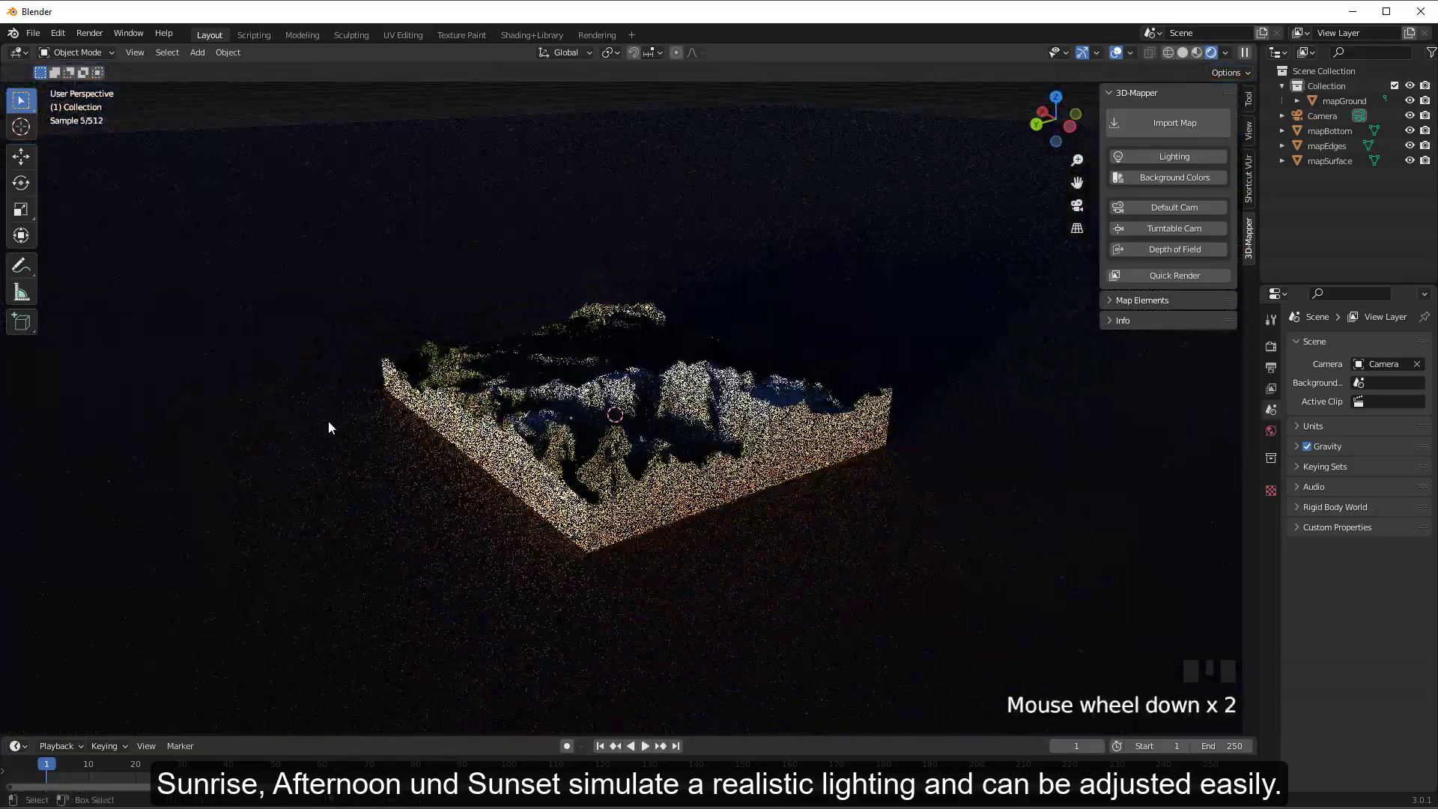
Switch the scene lighting to the Sky - Afternoon preset and inspect the map from several angles.
{"action": "left_click", "coordinate": [1153, 153]}
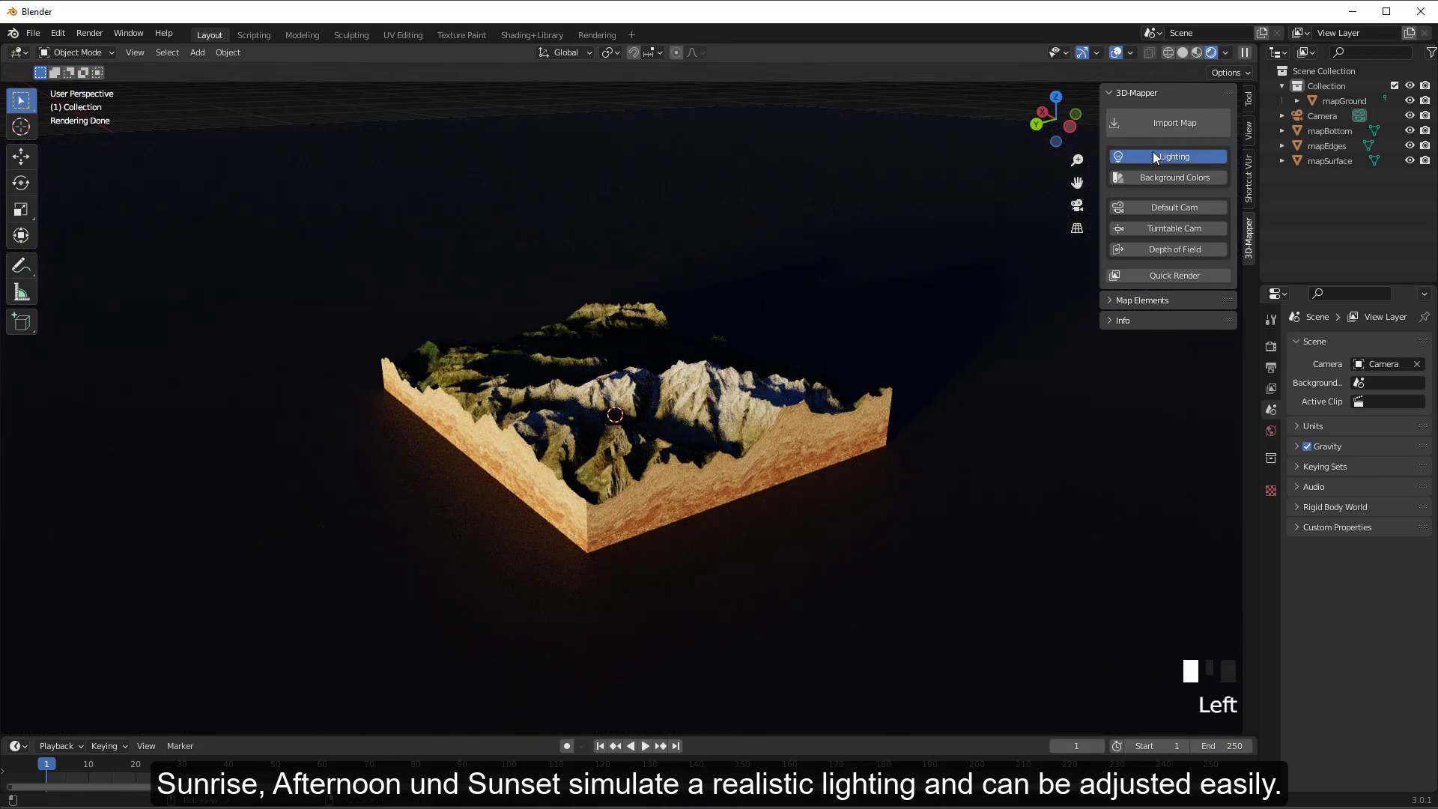
{"action": "left_click", "coordinate": [1127, 178]}
{"action": "left_click", "coordinate": [1112, 228]}
{"action": "left_click", "coordinate": [1153, 196]}
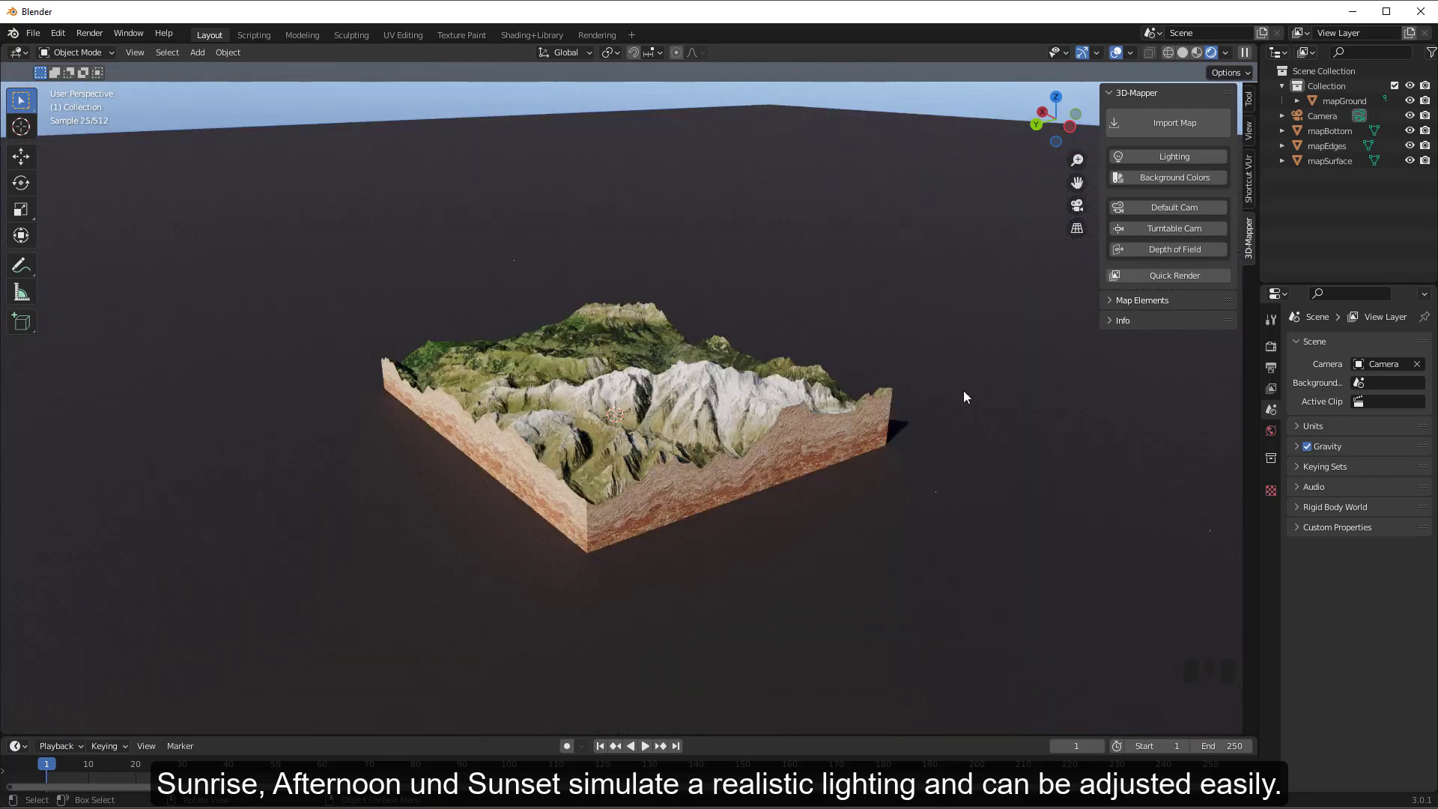
{"action": "mouse_move", "coordinate": [870, 475]}
{"action": "middle_mouse_down"}
{"action": "mouse_move", "coordinate": [727, 496]}
{"action": "mouse_move", "coordinate": [384, 469]}
{"action": "mouse_move", "coordinate": [663, 502]}
{"action": "mouse_move", "coordinate": [839, 510]}
{"action": "mouse_move", "coordinate": [874, 496]}
{"action": "middle_mouse_up"}
{"action": "scroll", "coordinate": [717, 468], "scroll_direction": "up", "scroll_amount": 3}
{"action": "scroll", "coordinate": [717, 466], "scroll_direction": "down", "scroll_amount": 2}
{"action": "scroll", "coordinate": [717, 466], "scroll_direction": "down", "scroll_amount": 1}
{"action": "middle_click_drag", "start_coordinate": [714, 461], "coordinate": [851, 441]}
Change the scene lighting to the Sky - Sunset preset.
{"action": "left_click", "coordinate": [1154, 158]}
{"action": "left_click", "coordinate": [1139, 187]}
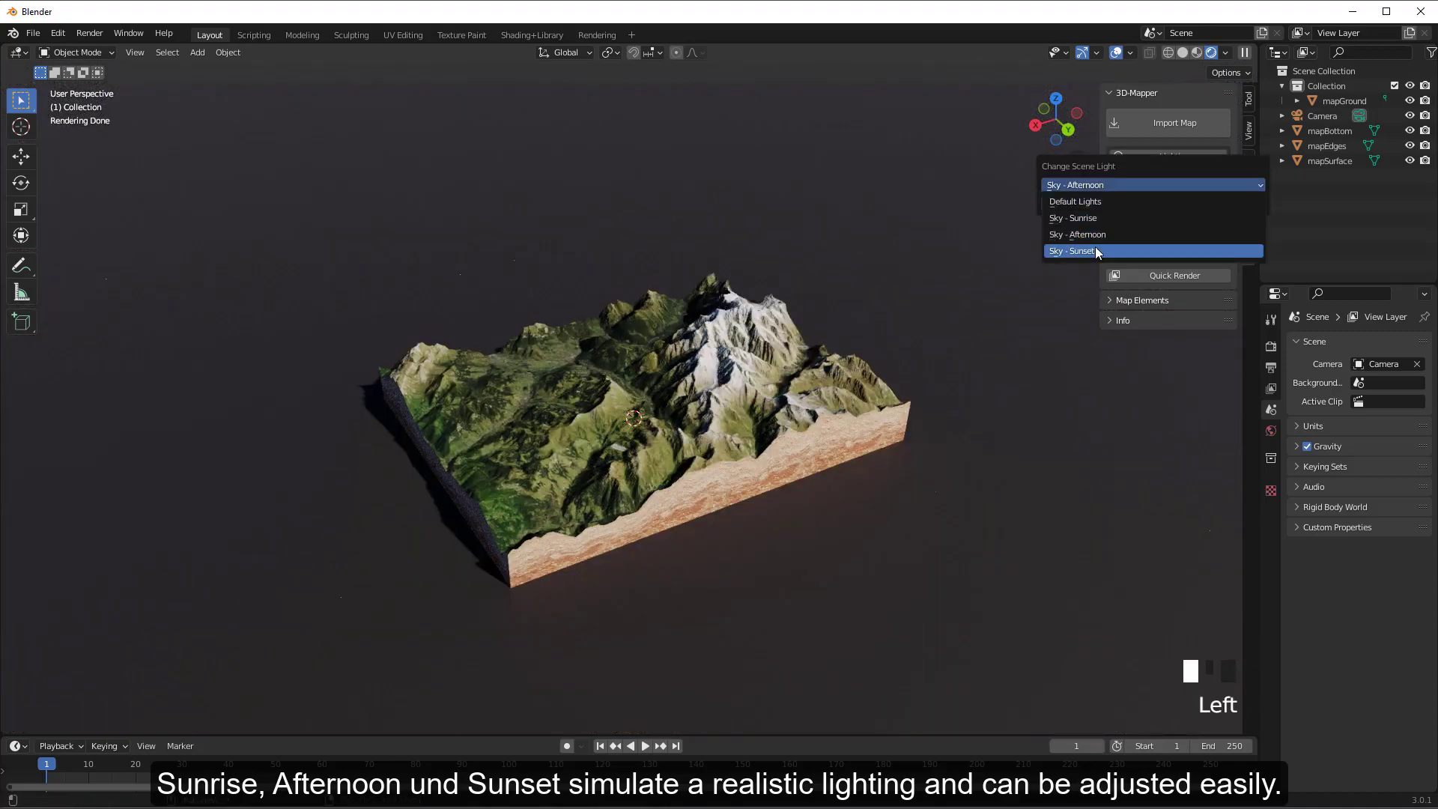
{"action": "left_click", "coordinate": [1094, 249]}
{"action": "left_click", "coordinate": [1150, 206]}
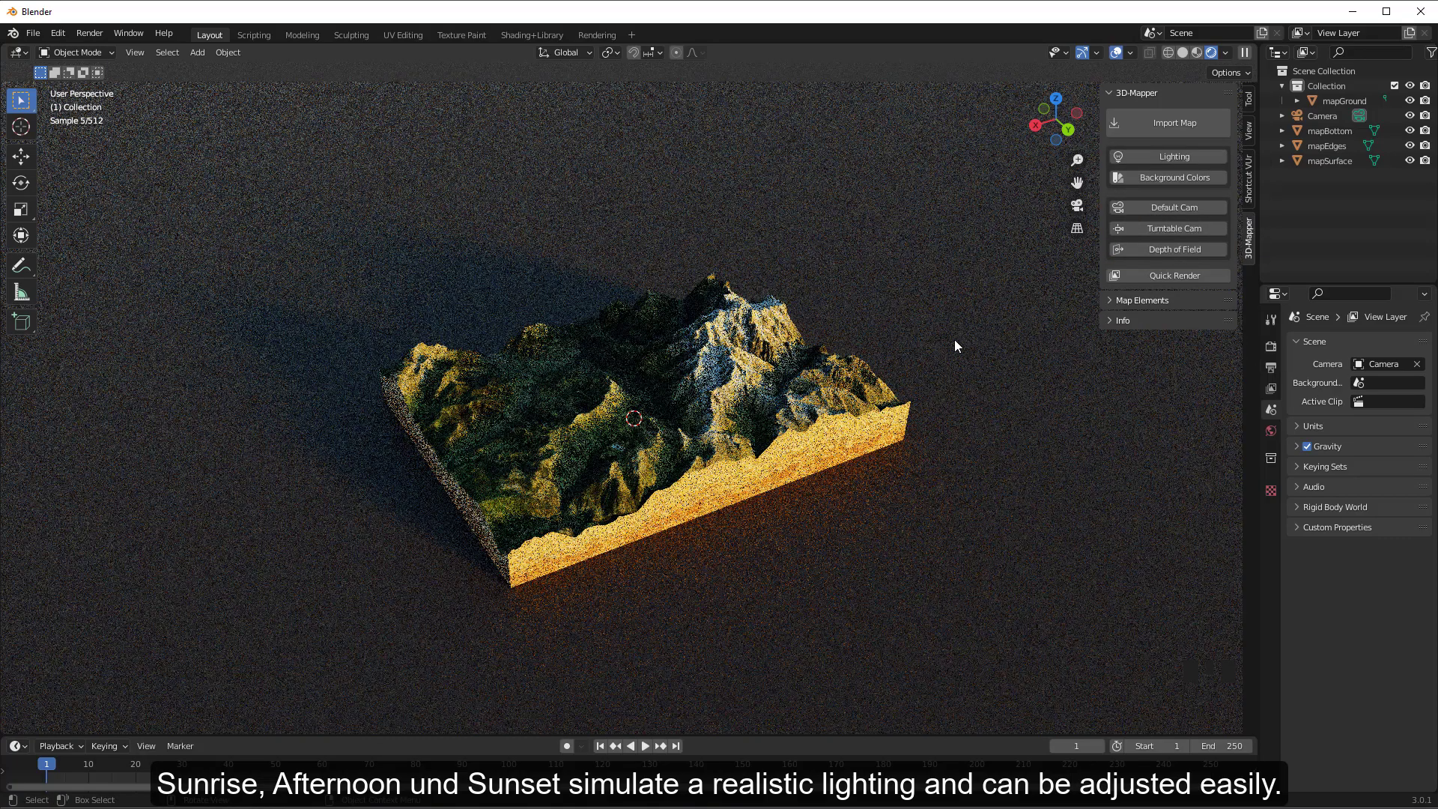
Align the camera to a view with the snowy ridge in the foreground and Quick Render it with the ground plane, closing the result.
{"action": "middle_click_drag", "start_coordinate": [860, 528], "coordinate": [704, 517]}
{"action": "key", "text": "ctrl+alt+KP_0"}
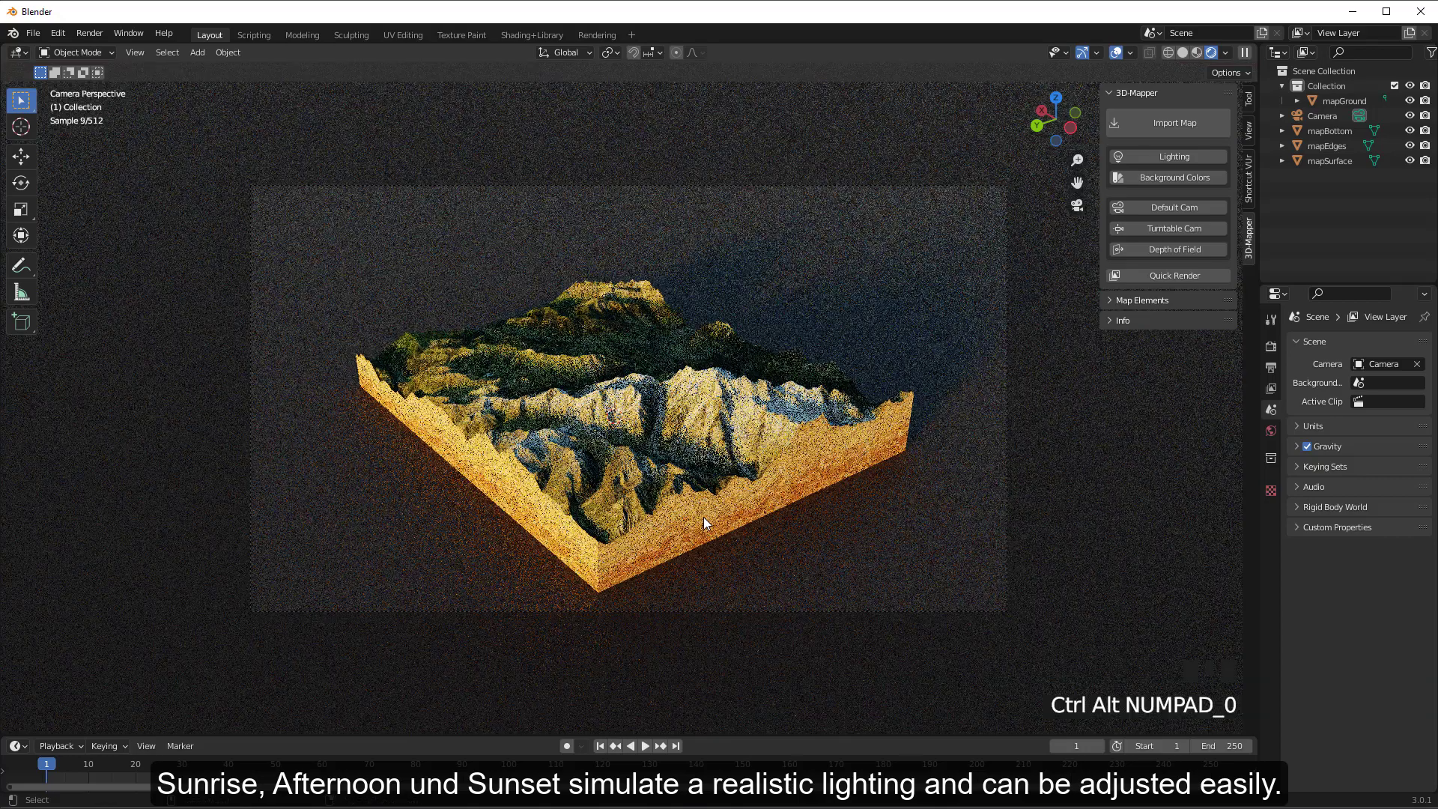
{"action": "left_click", "coordinate": [1176, 276]}
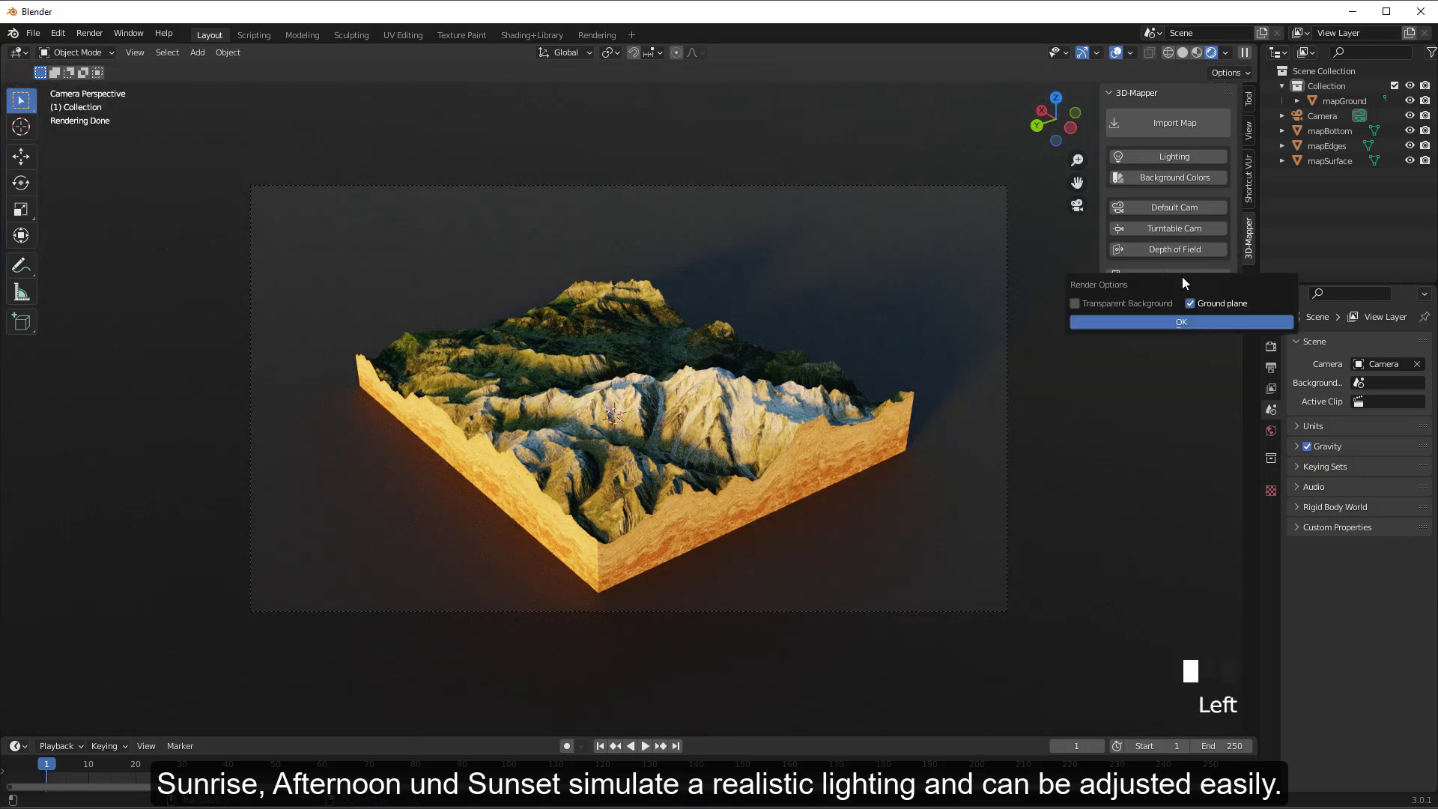
{"action": "left_click", "coordinate": [1161, 320]}
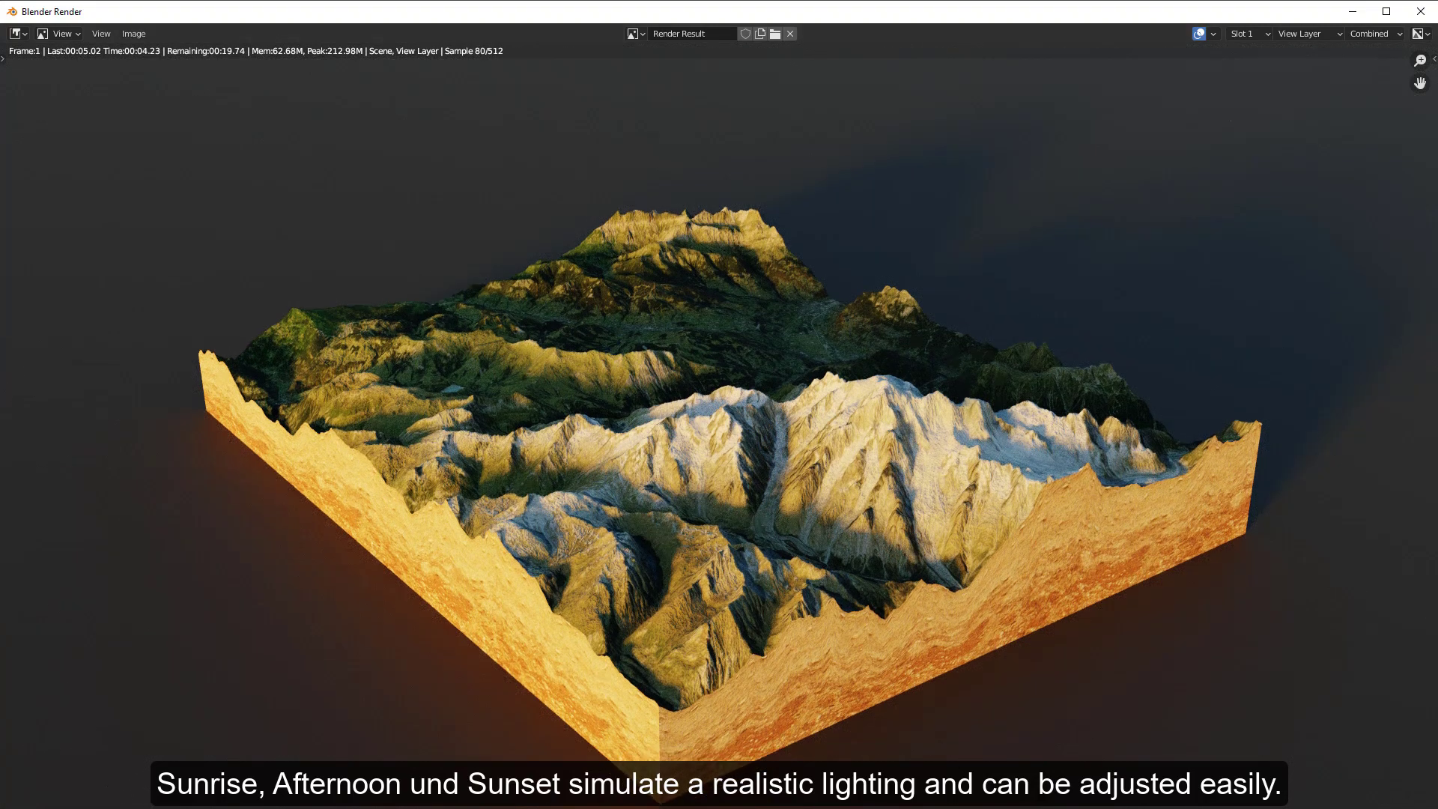
{"action": "scroll", "coordinate": [879, 585], "scroll_direction": "down", "scroll_amount": 1}
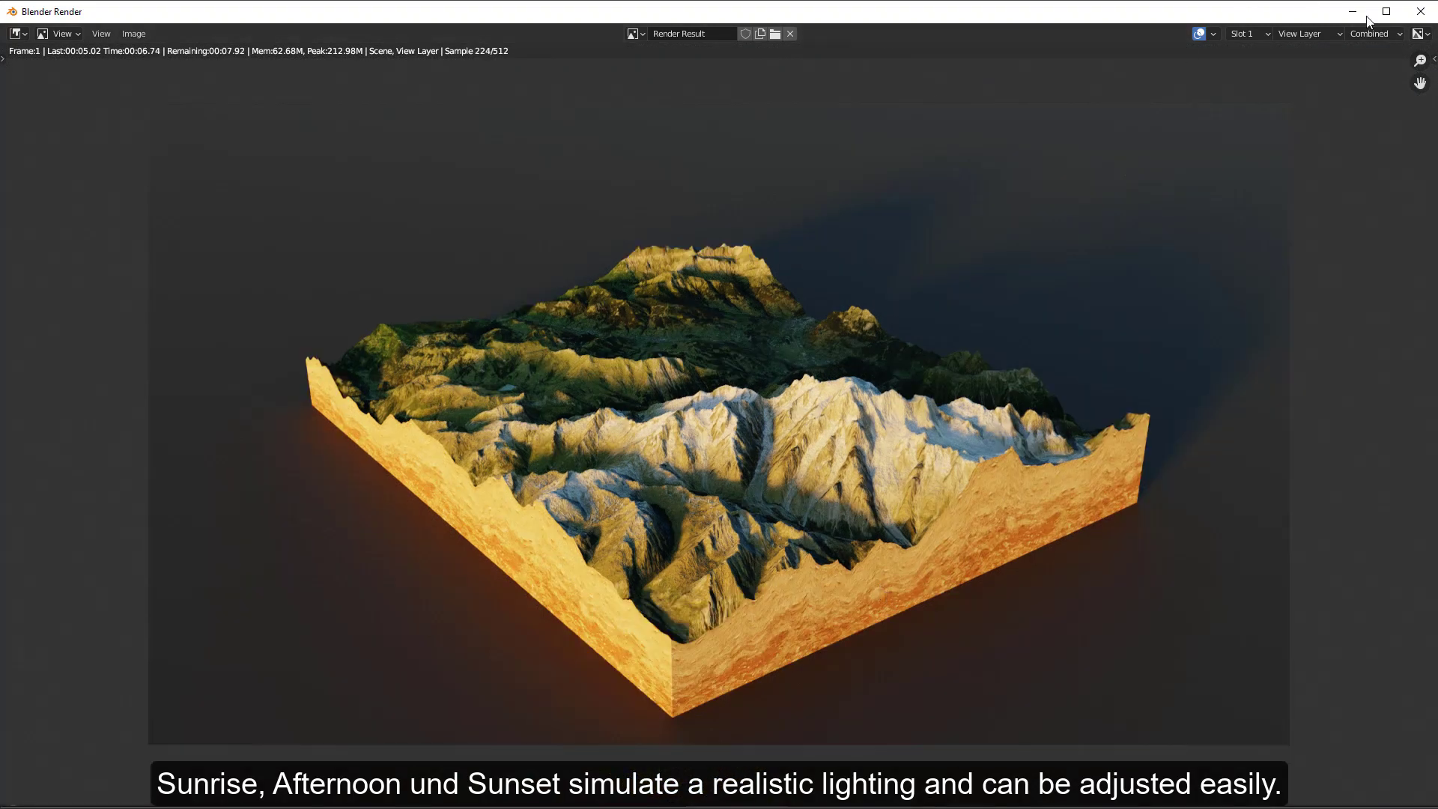
{"action": "left_click", "coordinate": [1422, 12]}
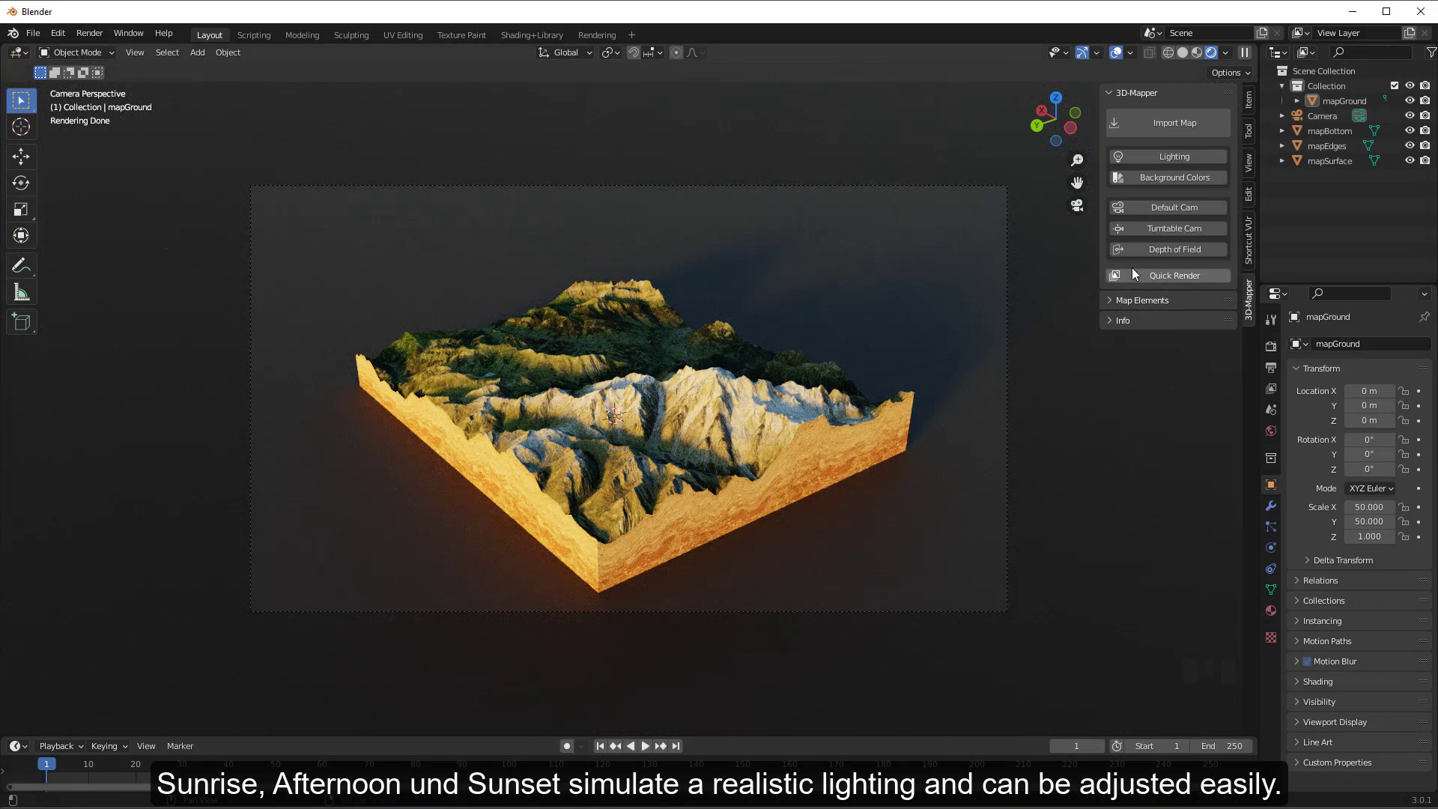
Change the scene's background color to a medium blue using the add-on's Background Colors command.
{"action": "middle_click_drag", "start_coordinate": [933, 363], "coordinate": [41, 349]}
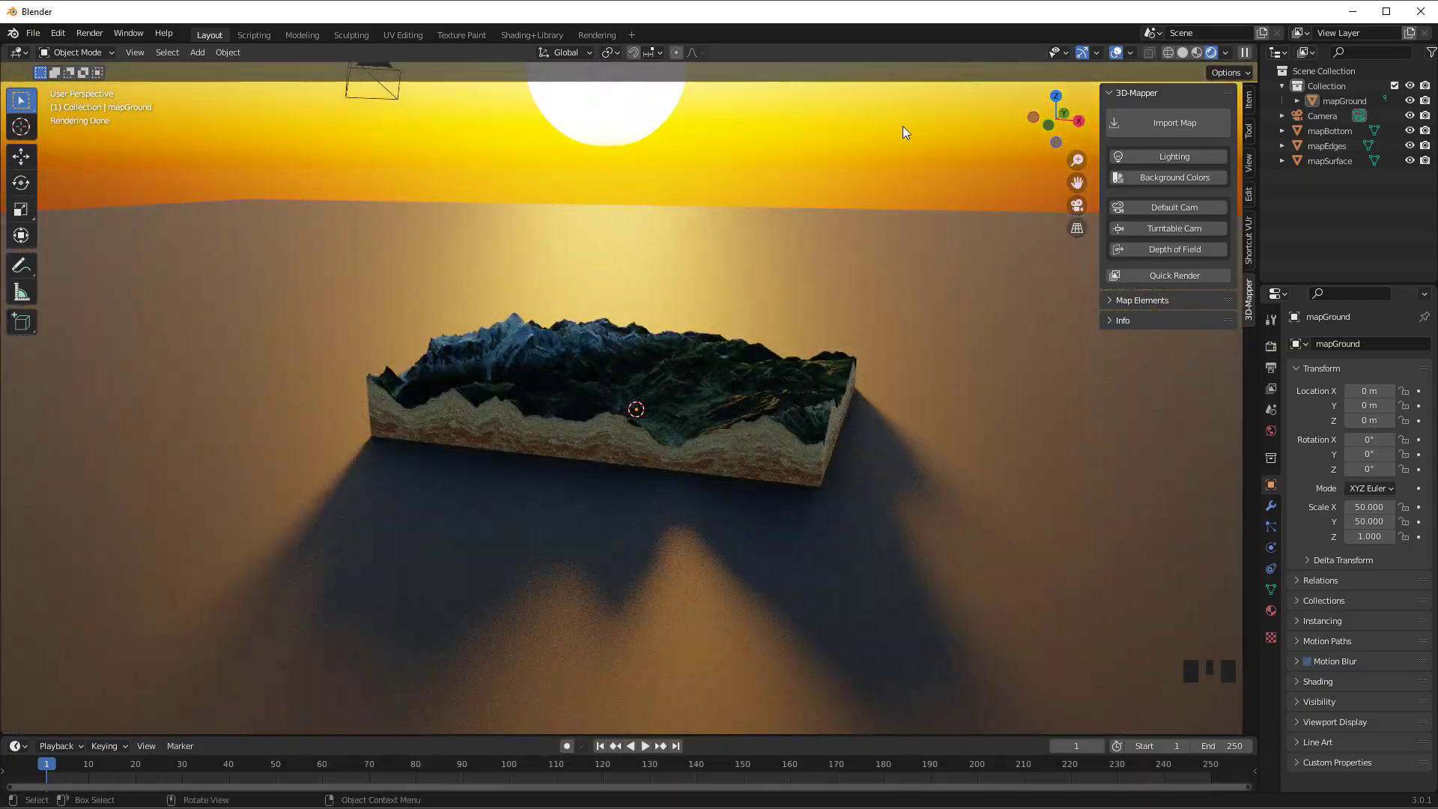
{"action": "left_click", "coordinate": [1180, 179]}
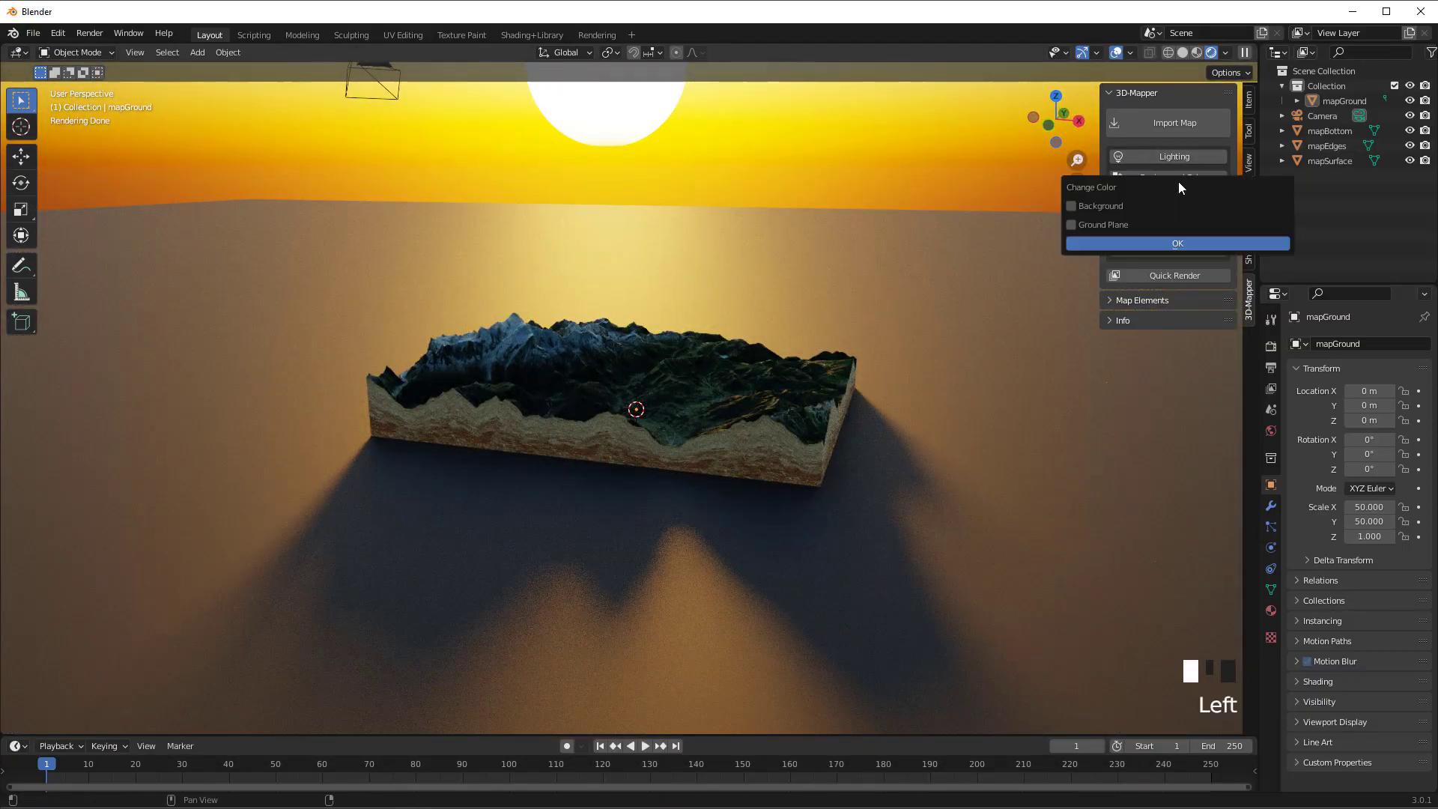
{"action": "left_click", "coordinate": [1071, 207]}
{"action": "left_click", "coordinate": [1265, 208]}
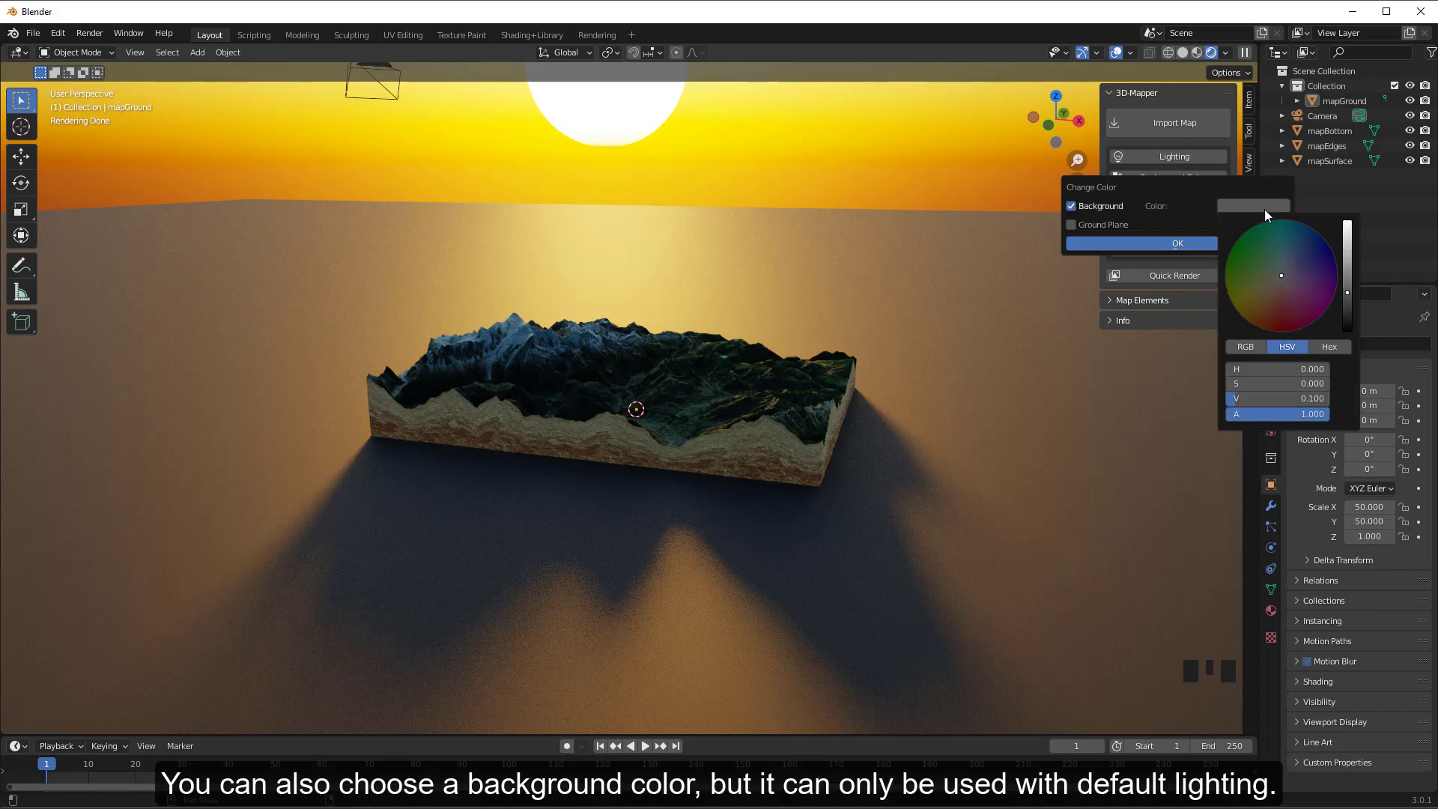
{"action": "left_click_drag", "start_coordinate": [1347, 292], "coordinate": [1347, 258]}
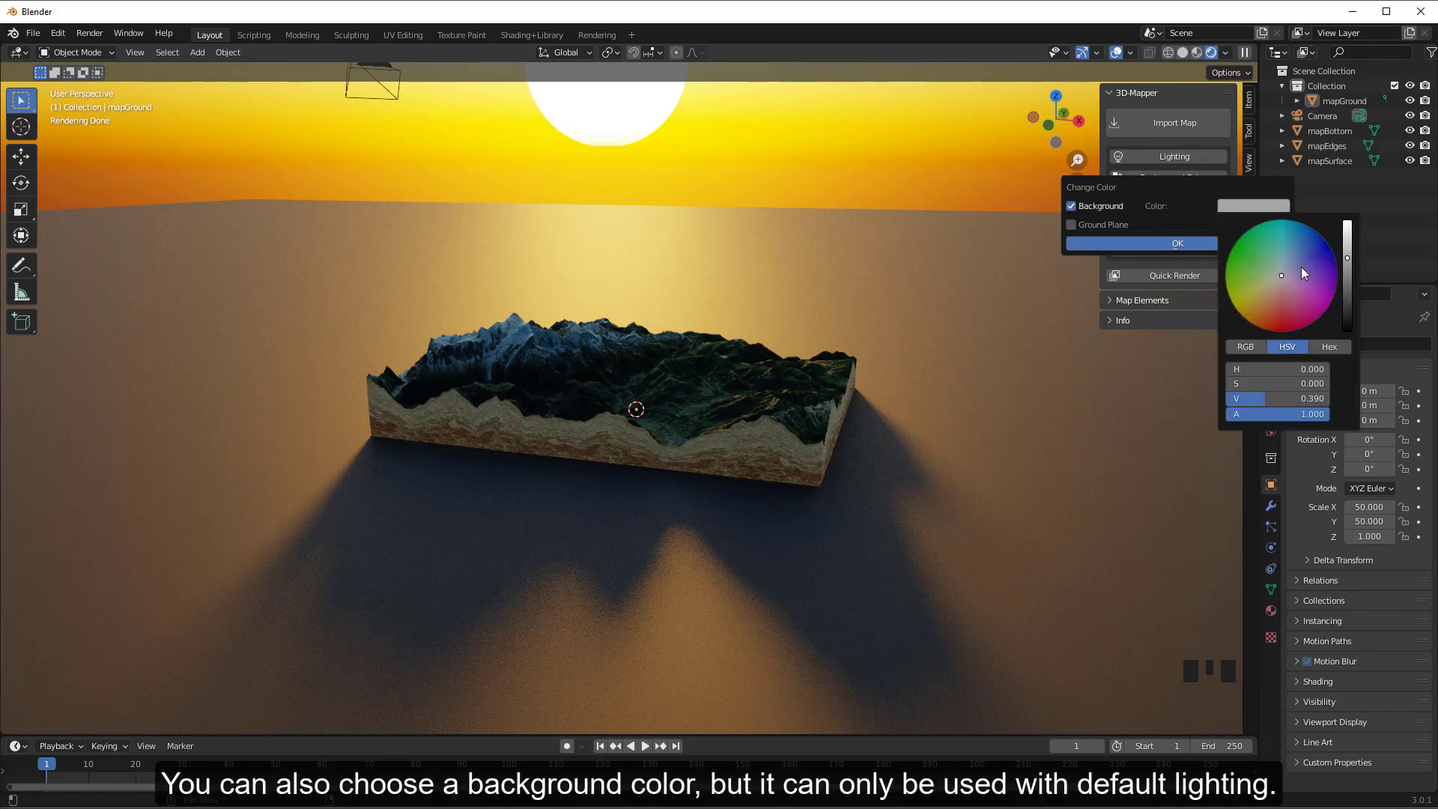
{"action": "left_click", "coordinate": [1294, 243]}
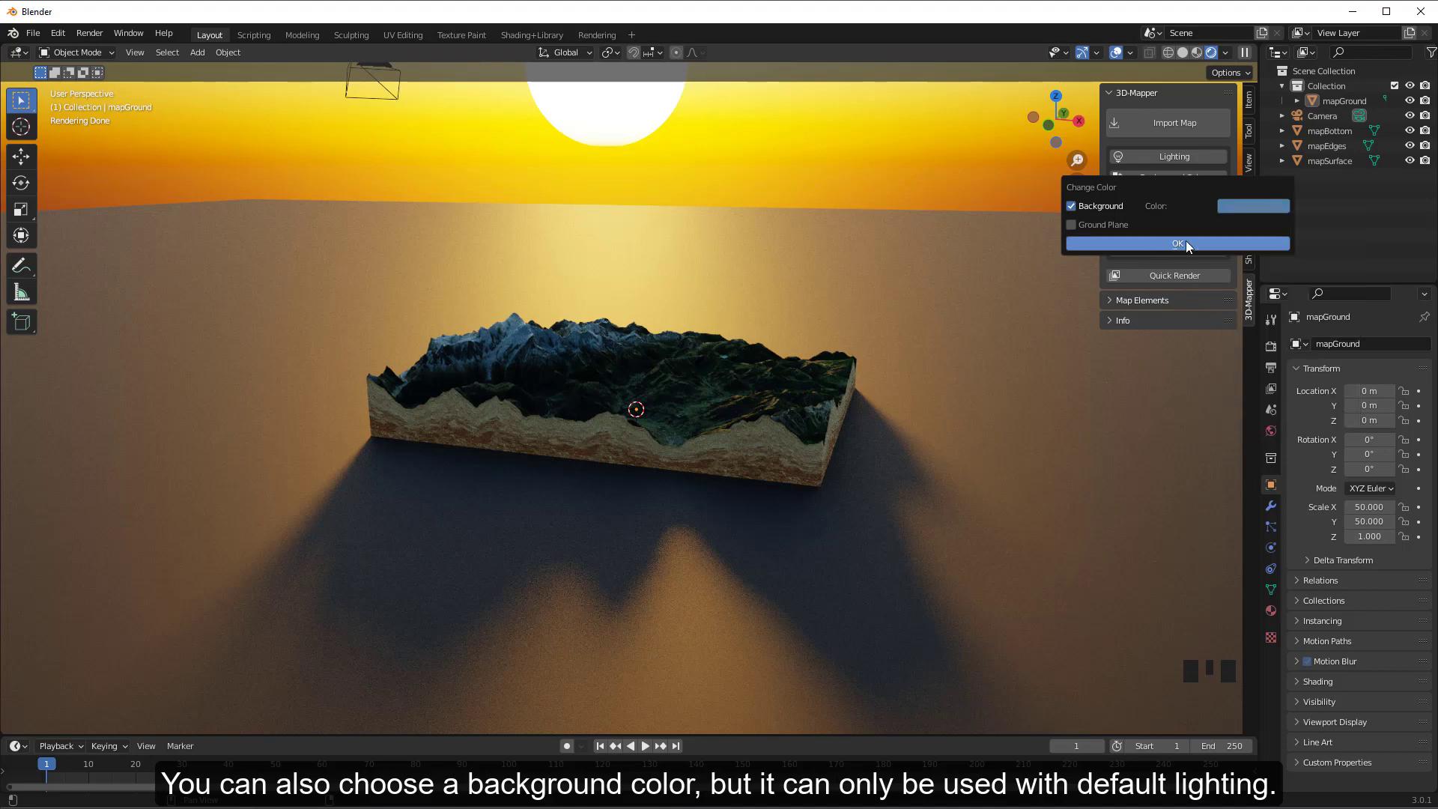
{"action": "left_click", "coordinate": [1148, 244]}
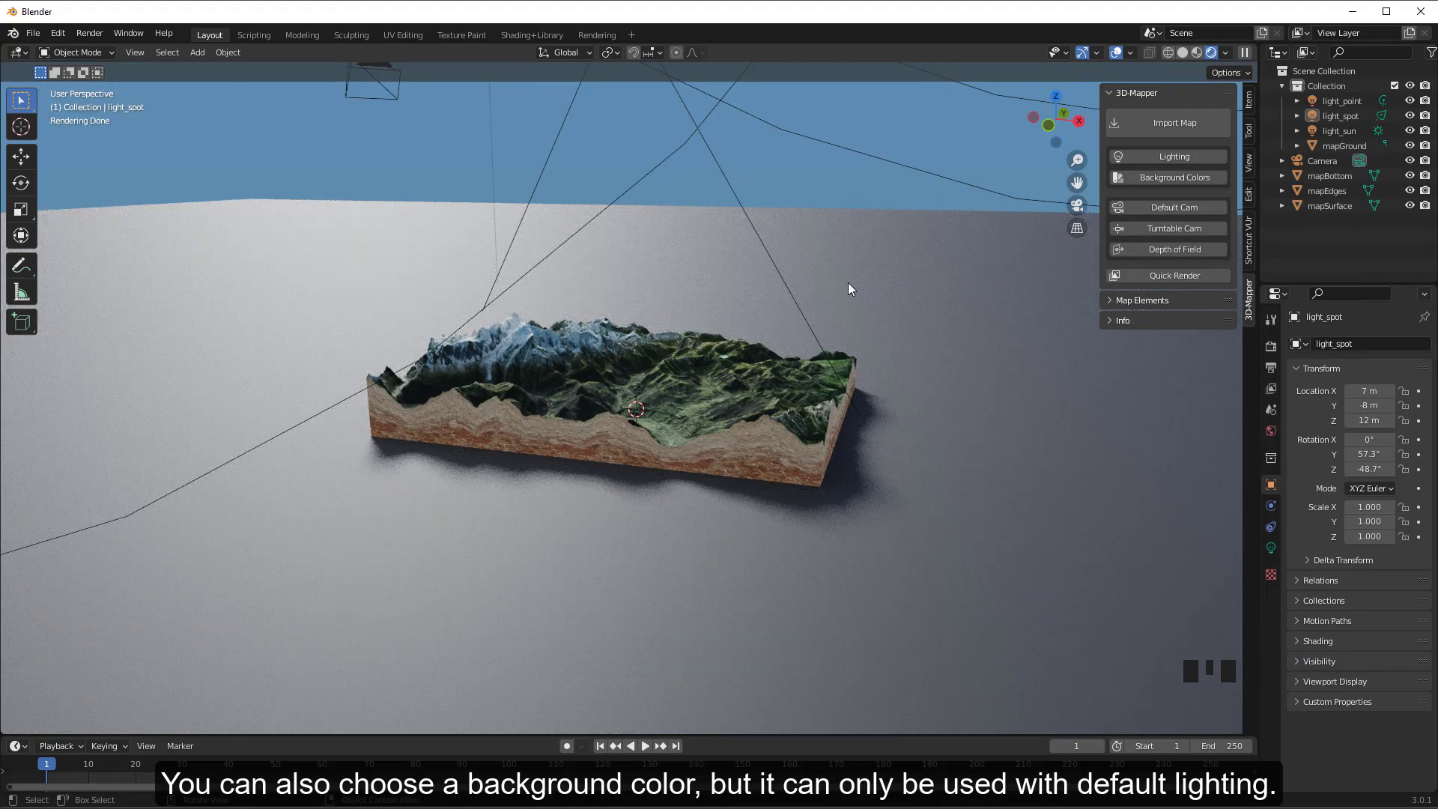
Set the ground plane's color to a muted green with hue 0.308 and saturation 0.529, and raise its brightness.
{"action": "left_click", "coordinate": [1183, 178]}
{"action": "left_click", "coordinate": [1105, 224]}
{"action": "left_click", "coordinate": [1248, 223]}
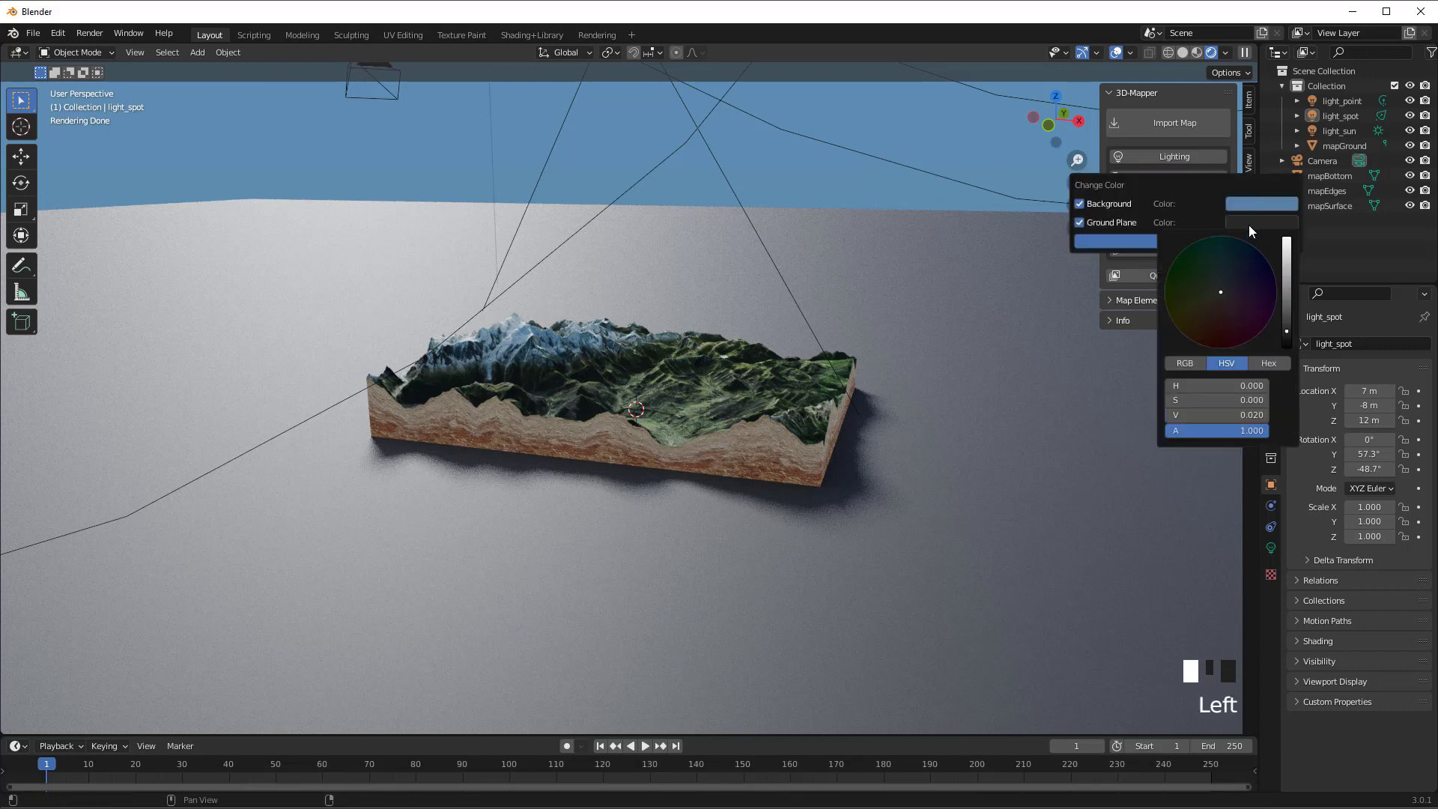
{"action": "left_click_drag", "start_coordinate": [1207, 286], "coordinate": [1201, 285]}
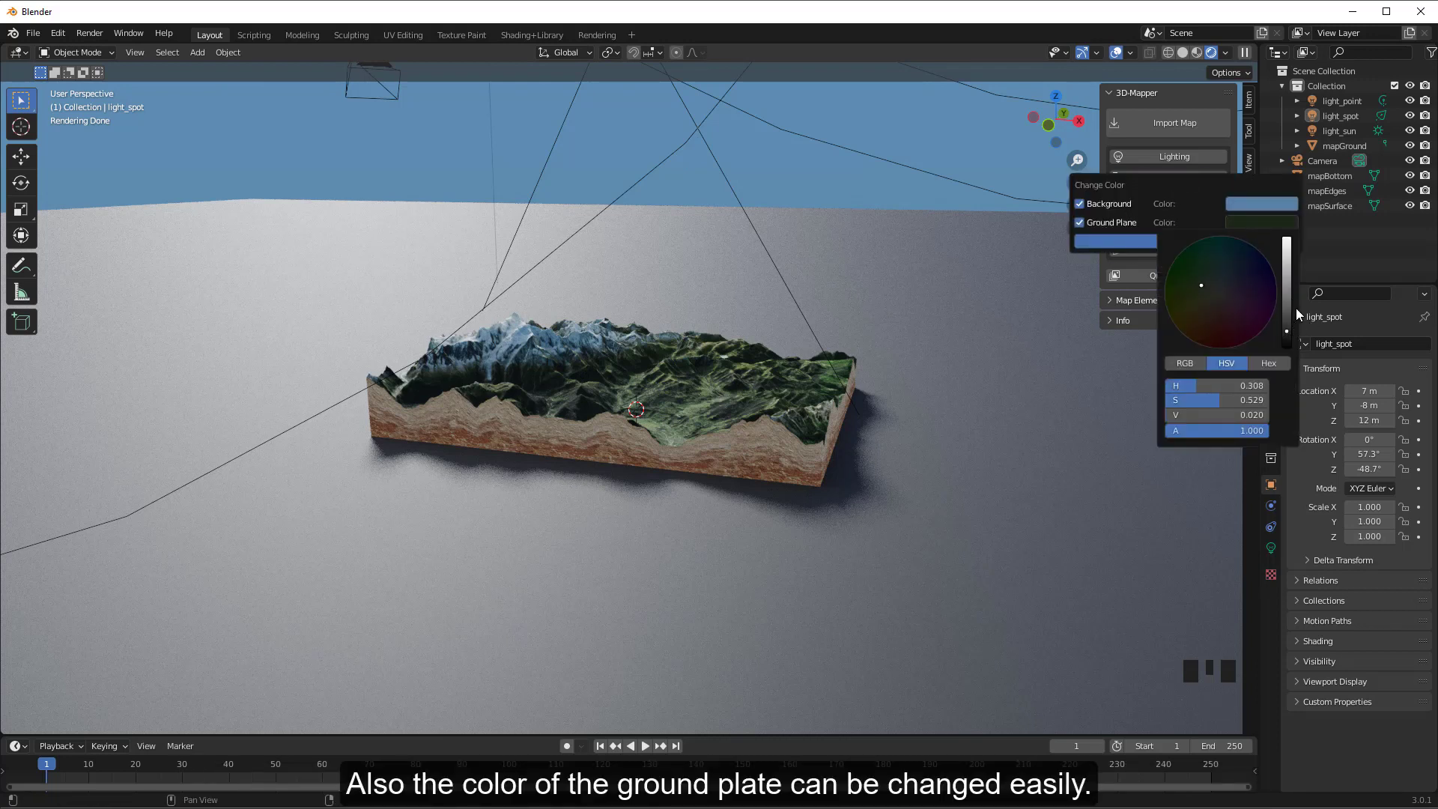
{"action": "left_click_drag", "start_coordinate": [1287, 328], "coordinate": [1287, 312]}
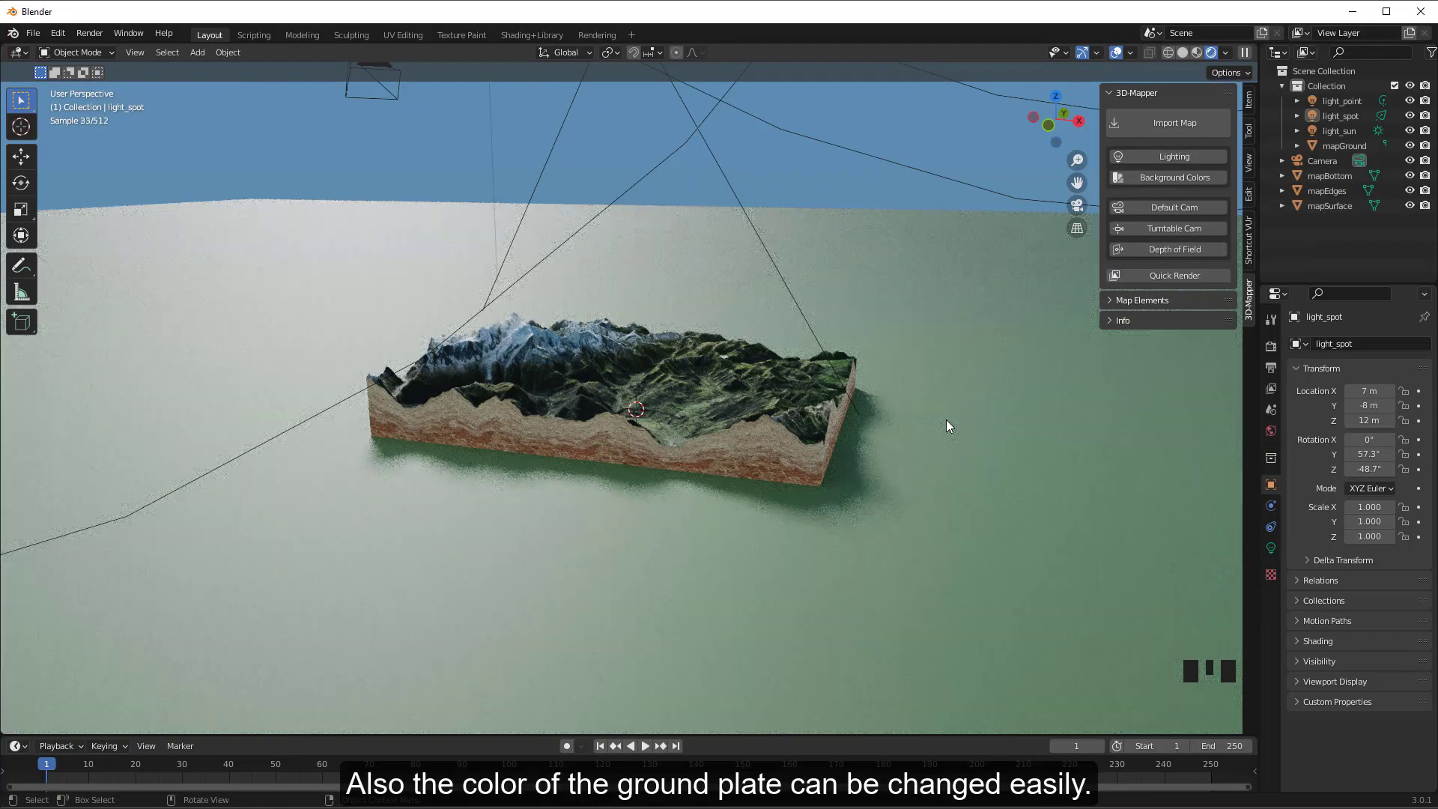
Reset the camera with the Default Cam command and look through it.
{"action": "middle_click_drag", "start_coordinate": [946, 419], "coordinate": [858, 547]}
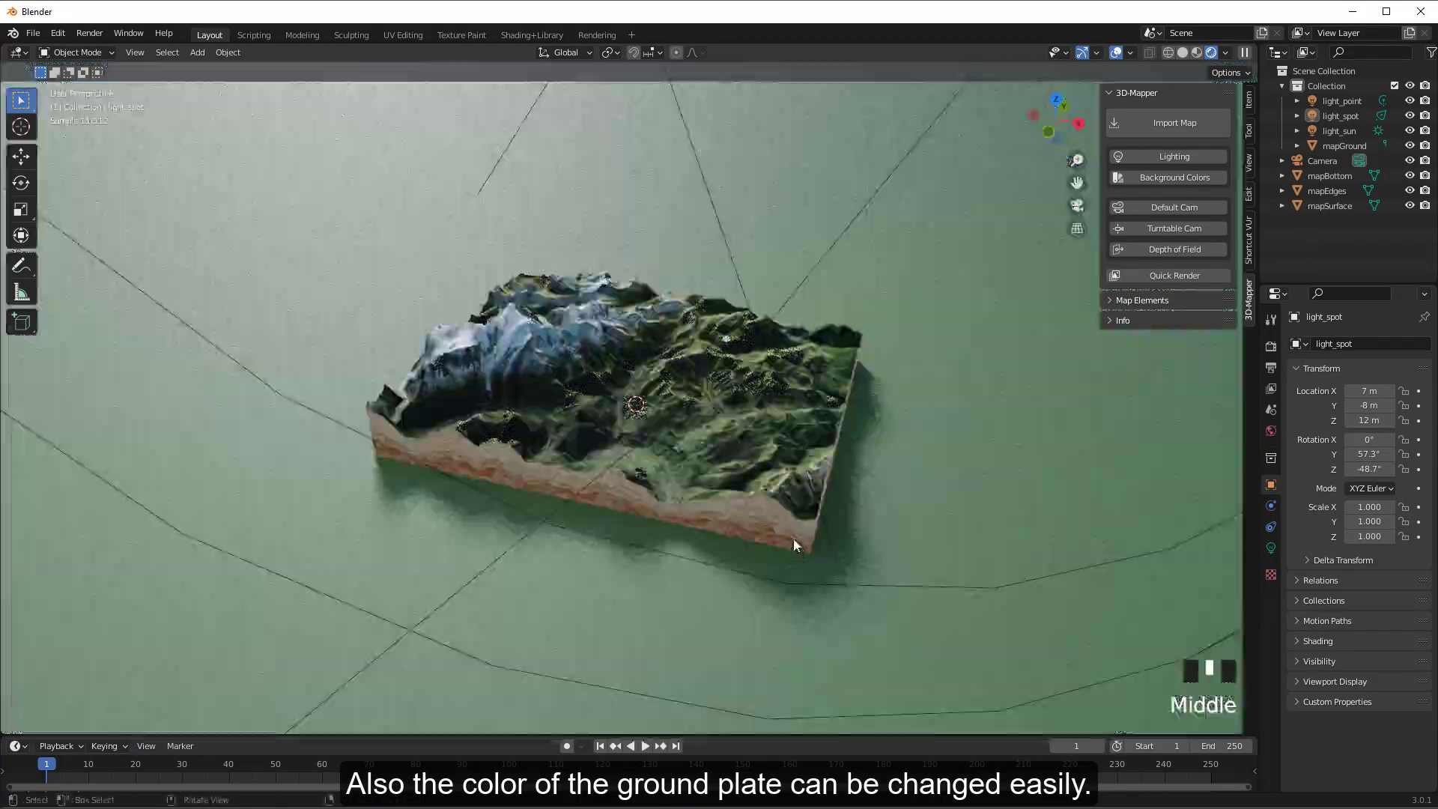
{"action": "middle_click_drag", "start_coordinate": [764, 524], "coordinate": [709, 487]}
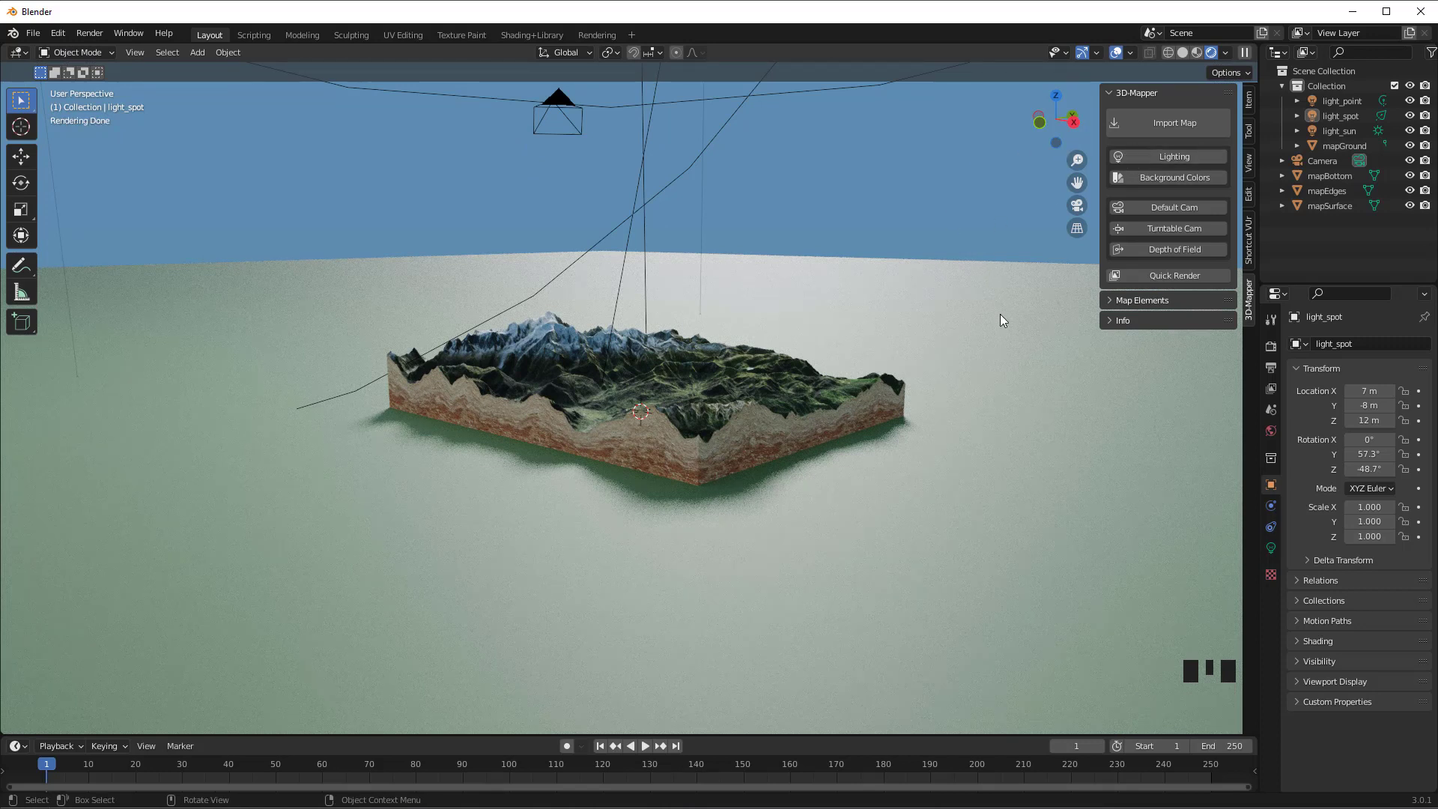
{"action": "left_click", "coordinate": [1157, 205]}
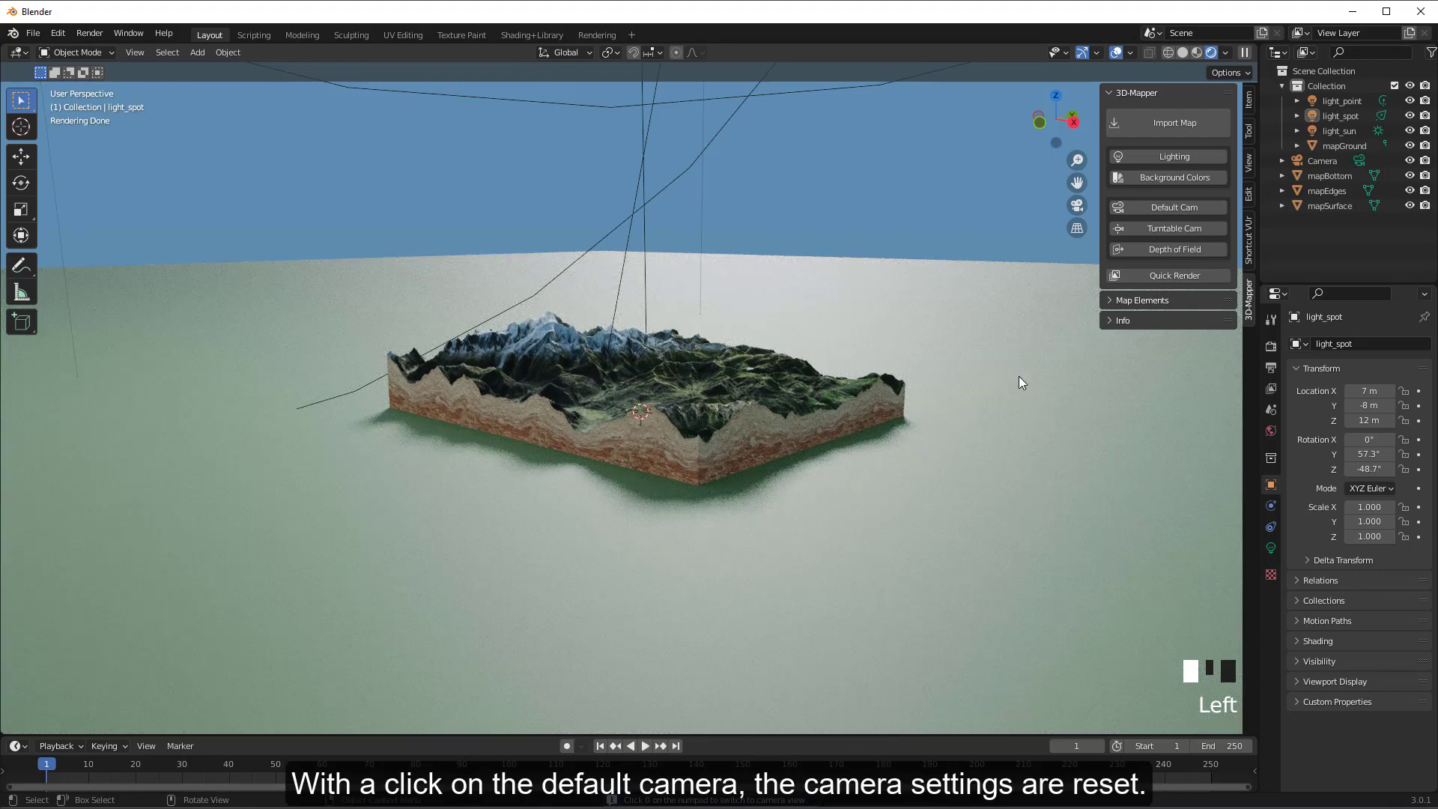
{"action": "left_click", "coordinate": [1078, 205]}
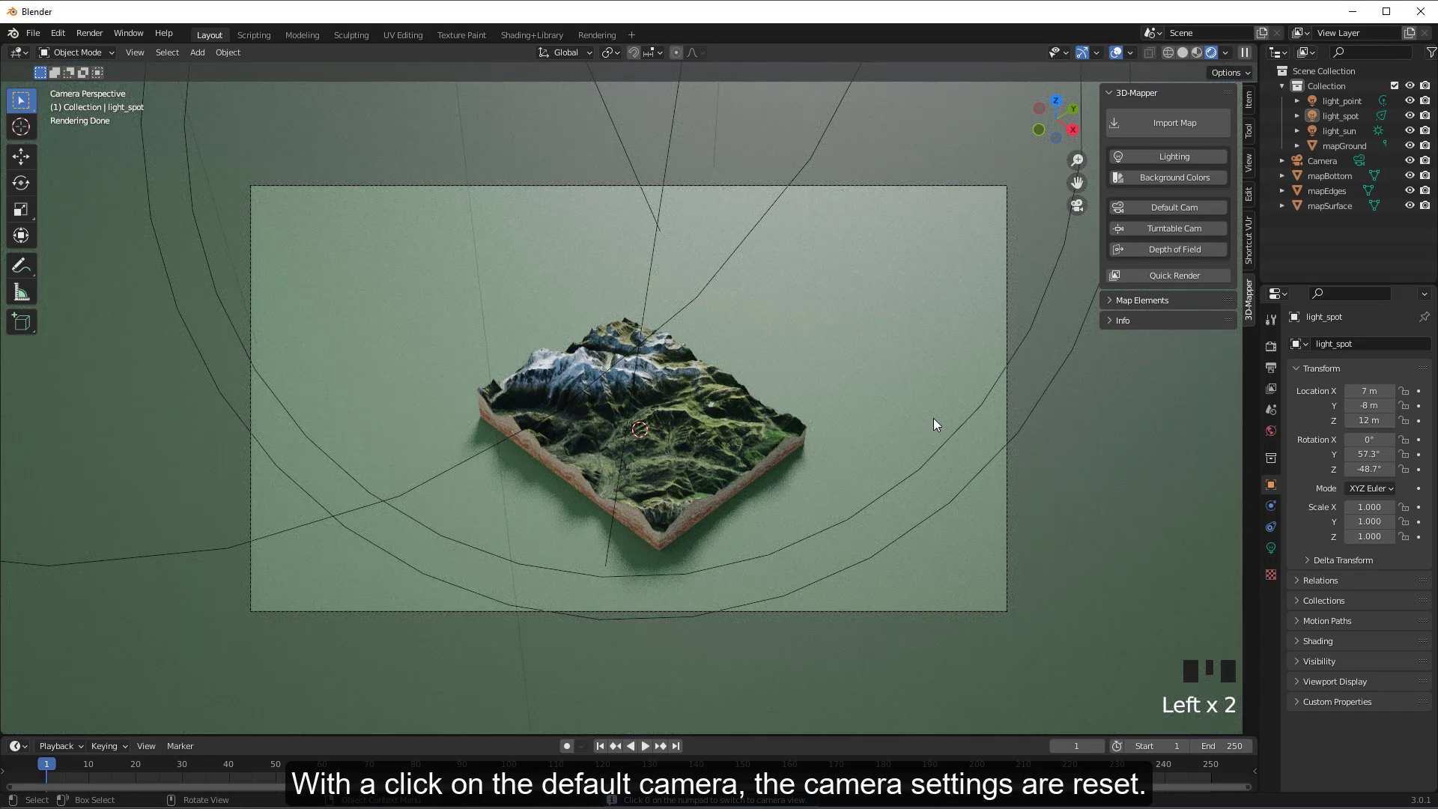
Add a Turntable Cam with a turntable animation of 100 frames.
{"action": "left_click", "coordinate": [1182, 228]}
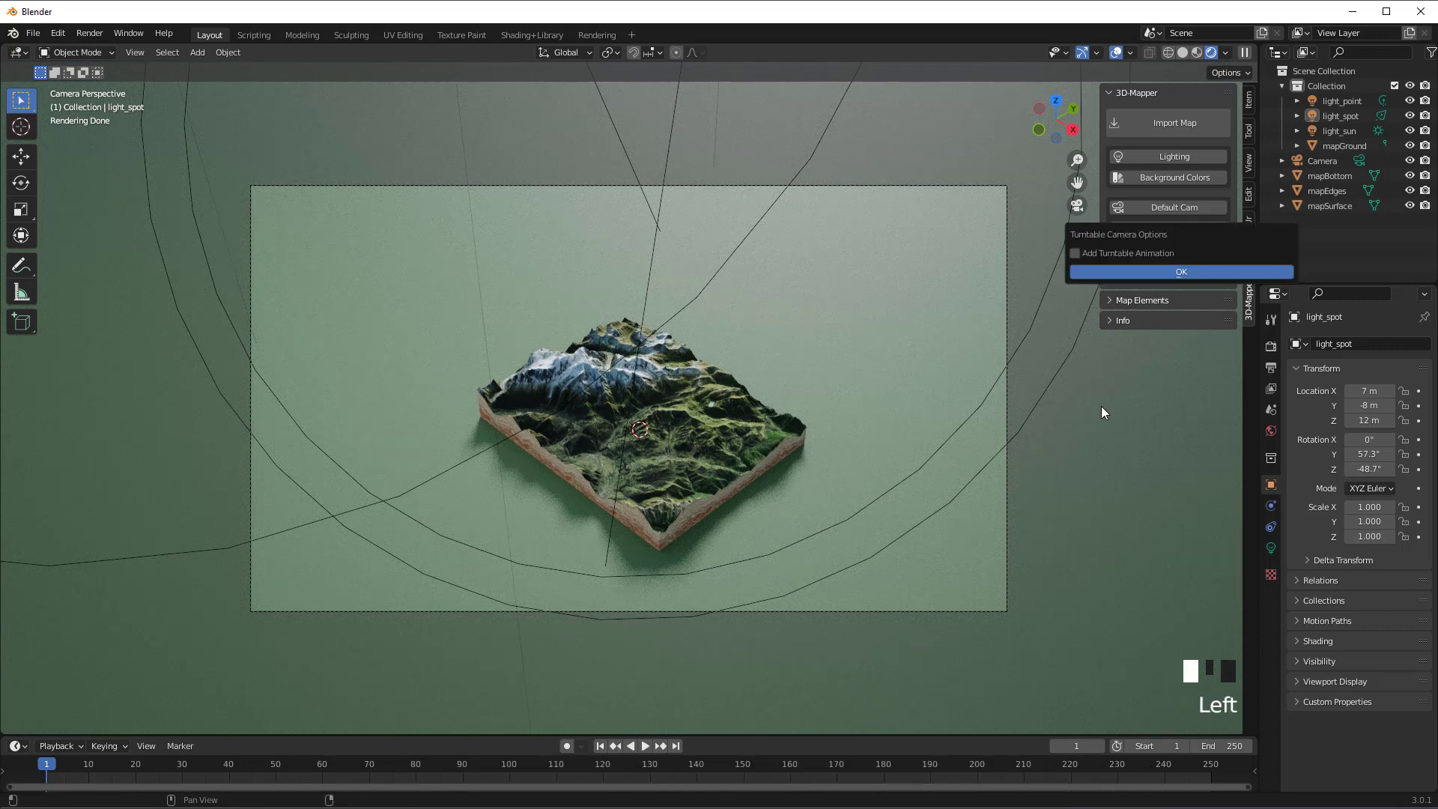
{"action": "left_click", "coordinate": [1071, 253]}
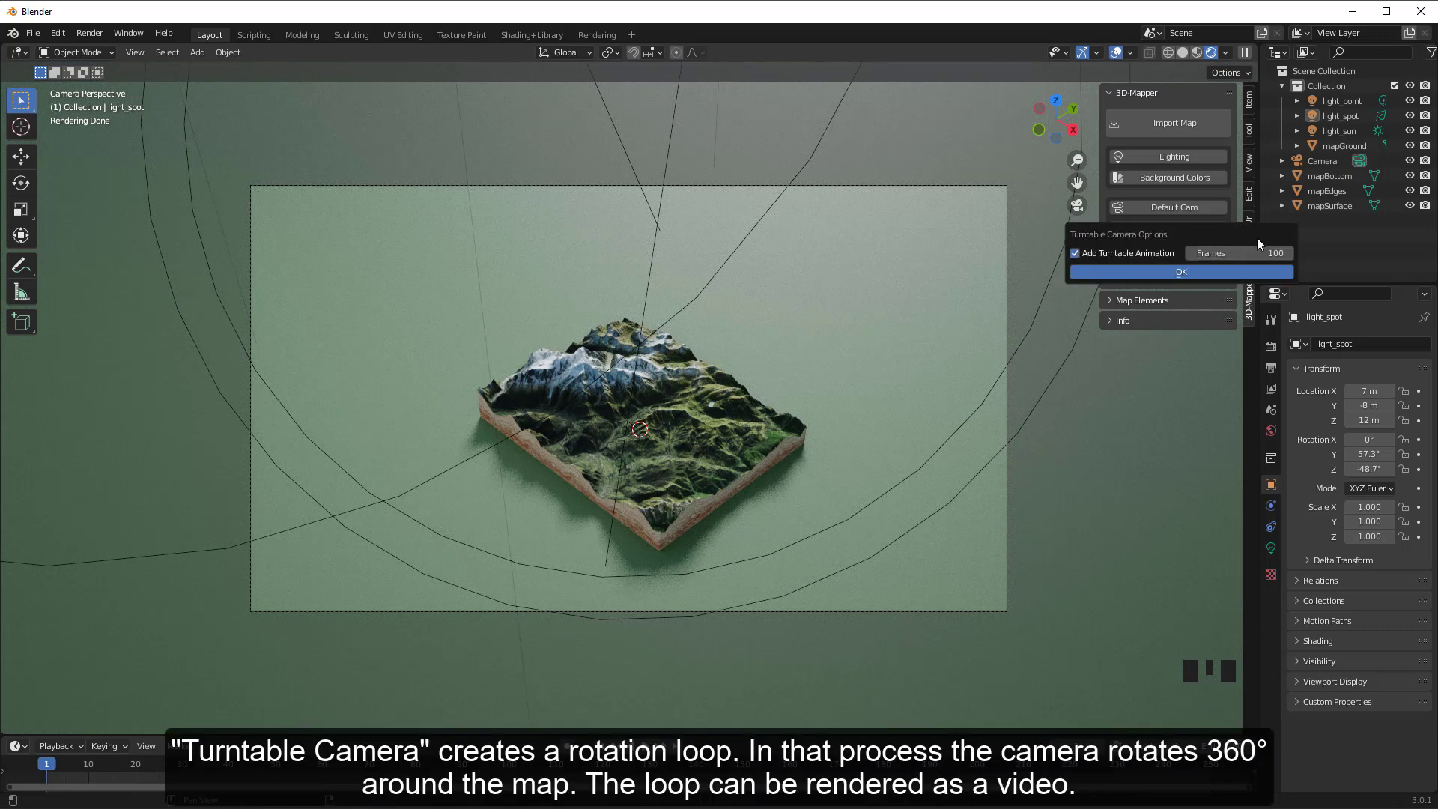
{"action": "left_click", "coordinate": [1175, 274]}
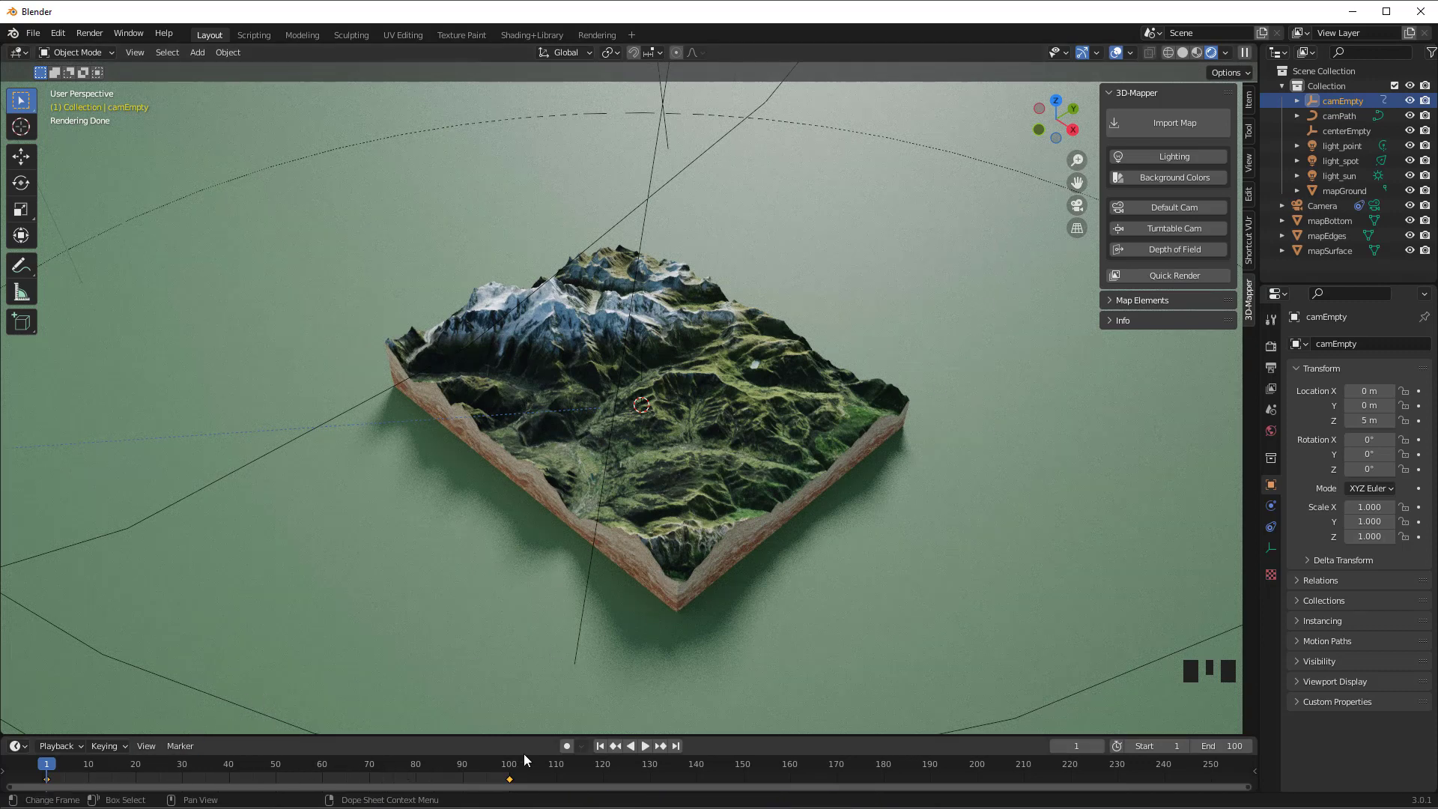
Play the turntable animation and watch the camera circle the map from a distance.
{"action": "left_click", "coordinate": [645, 746]}
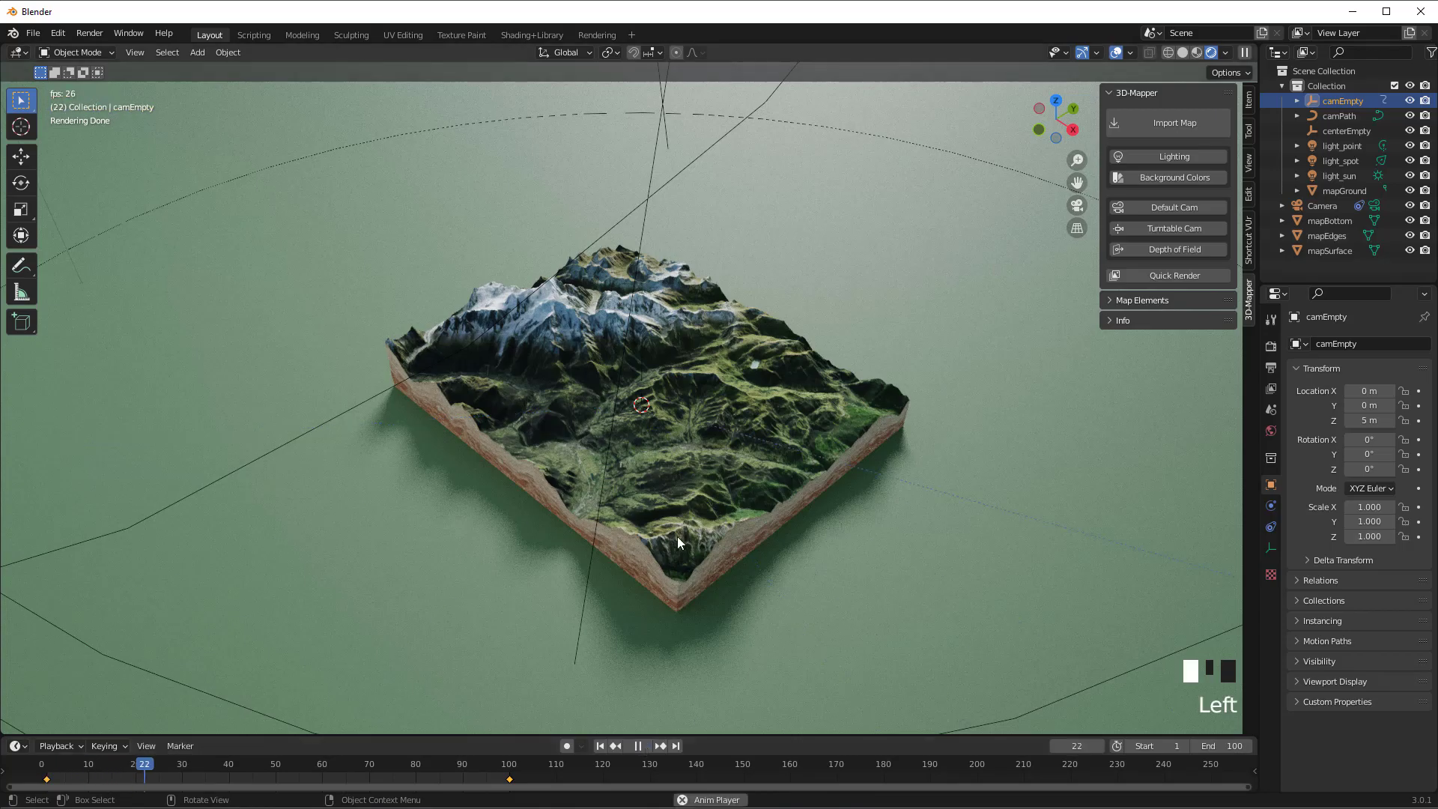
{"action": "scroll", "coordinate": [658, 515], "scroll_direction": "down", "scroll_amount": 4}
{"action": "scroll", "coordinate": [646, 527], "scroll_direction": "down", "scroll_amount": 1}
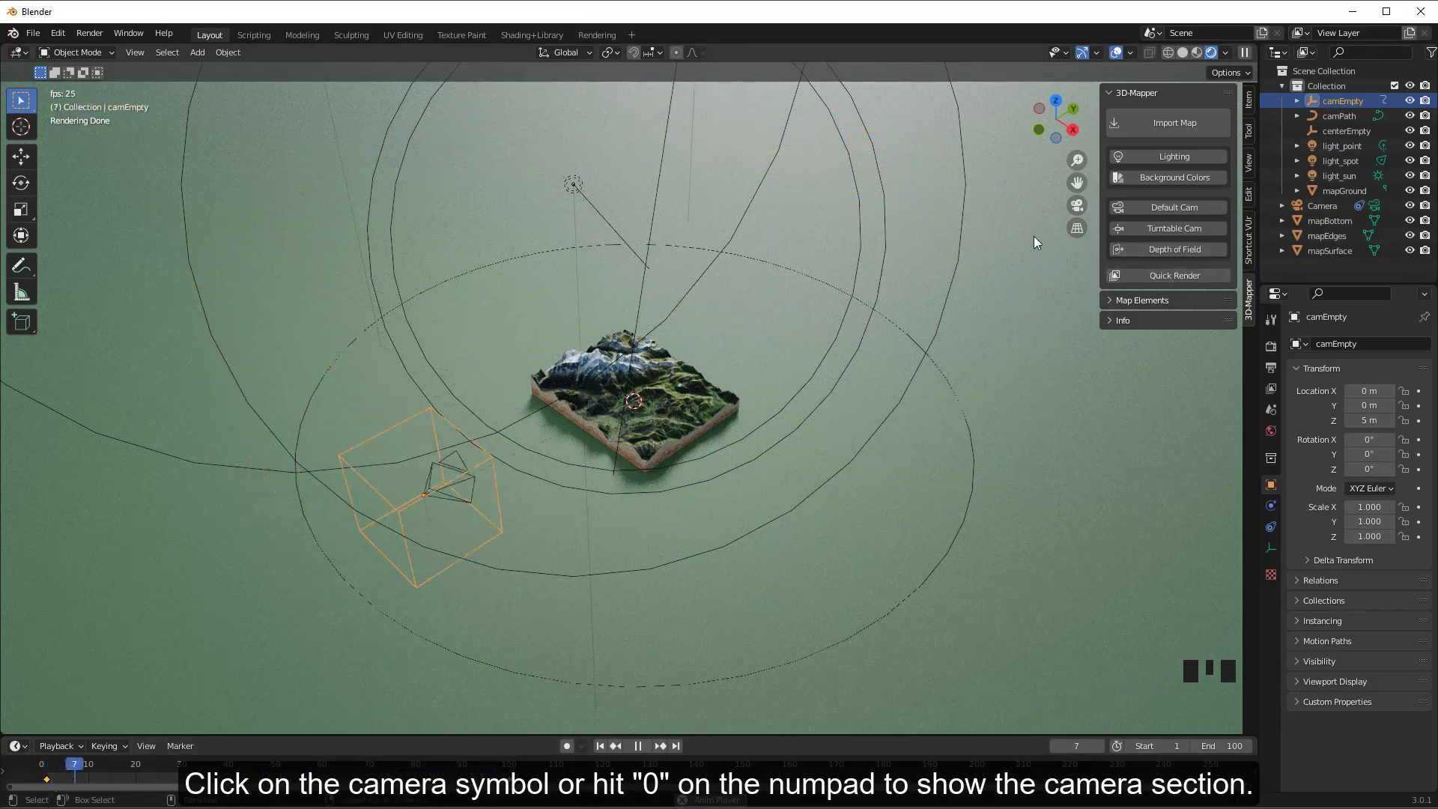
Look through the turntable camera, stop the playback, and position the camera by moving the timeline to frame 86.
{"action": "left_click", "coordinate": [1078, 204]}
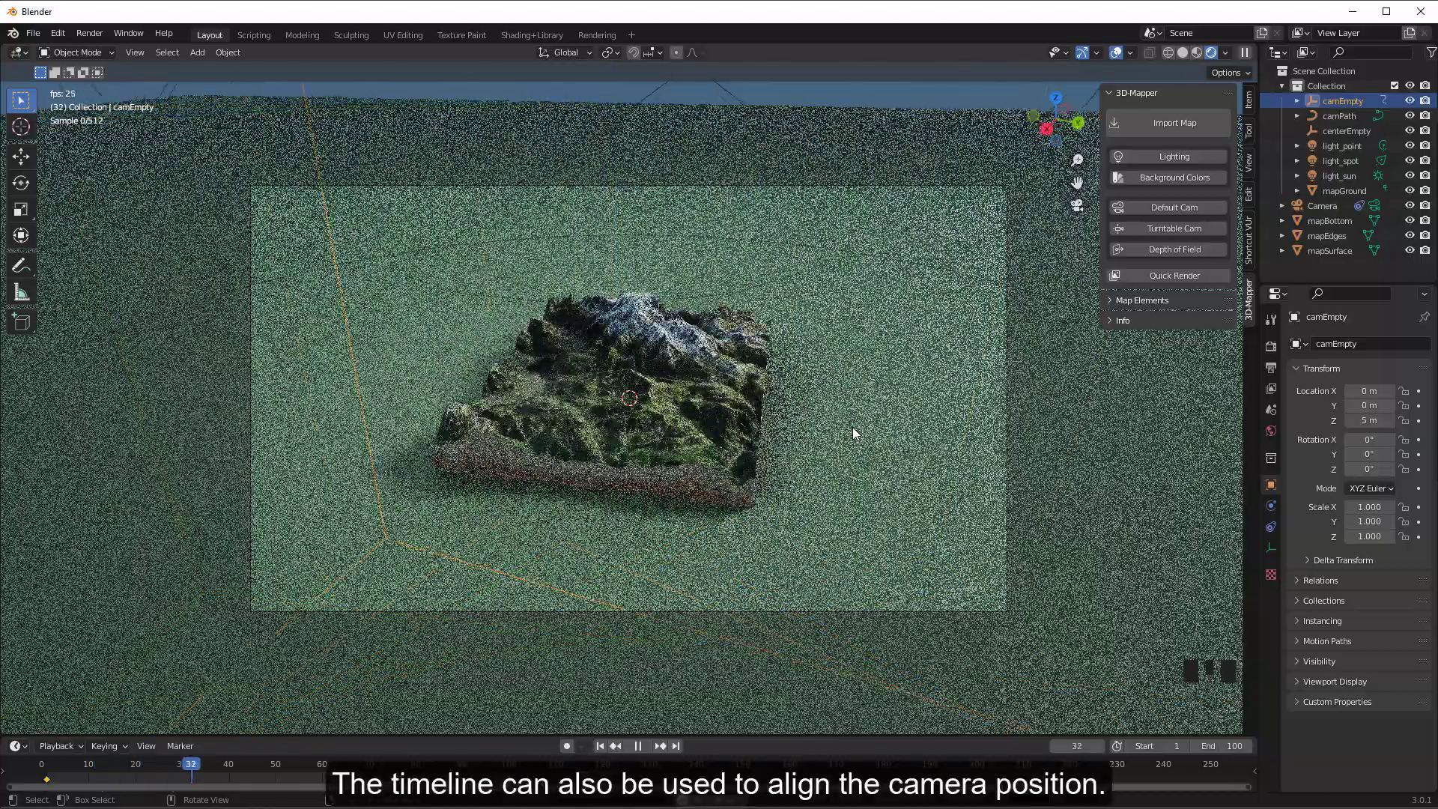
{"action": "key", "text": "space"}
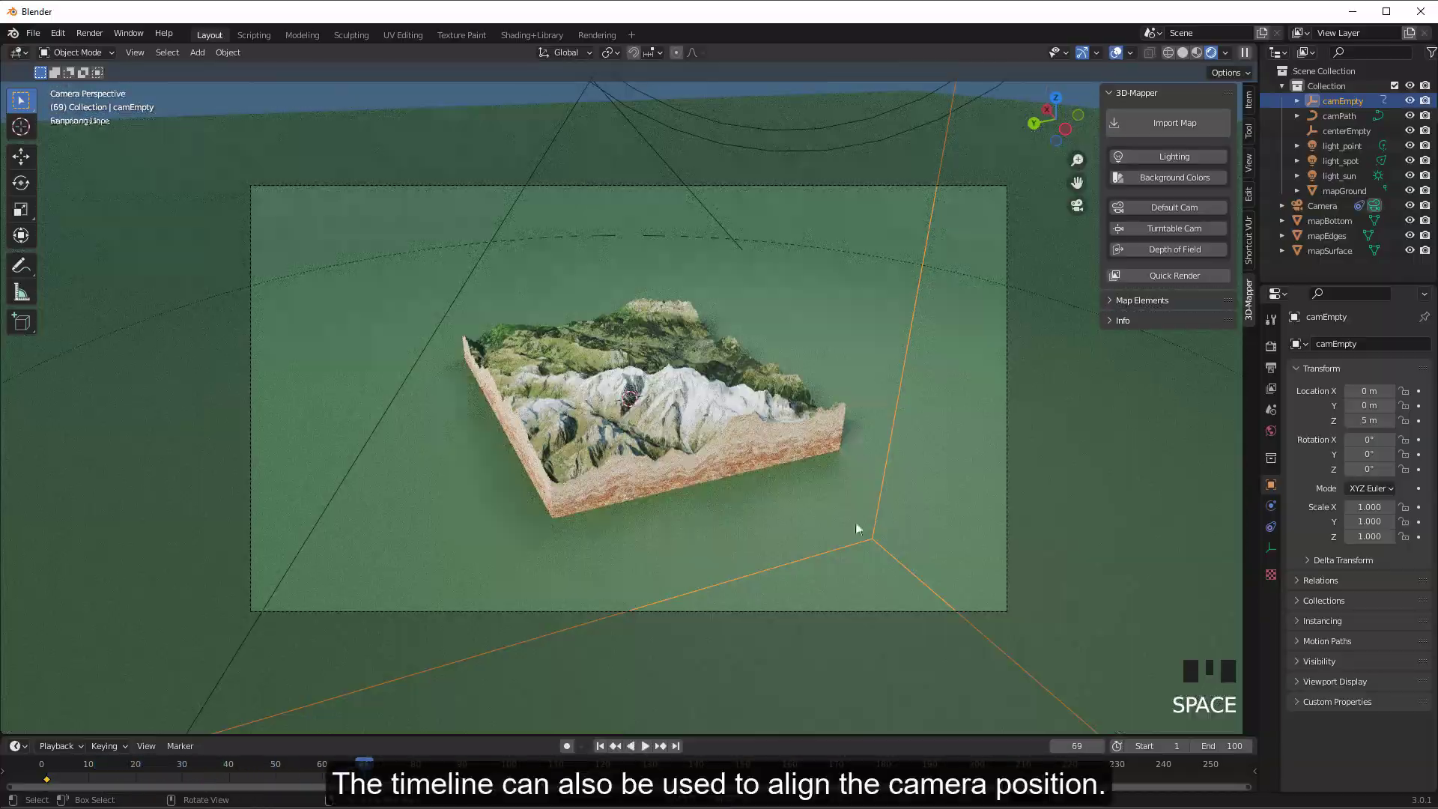
{"action": "left_click_drag", "start_coordinate": [364, 779], "coordinate": [448, 802]}
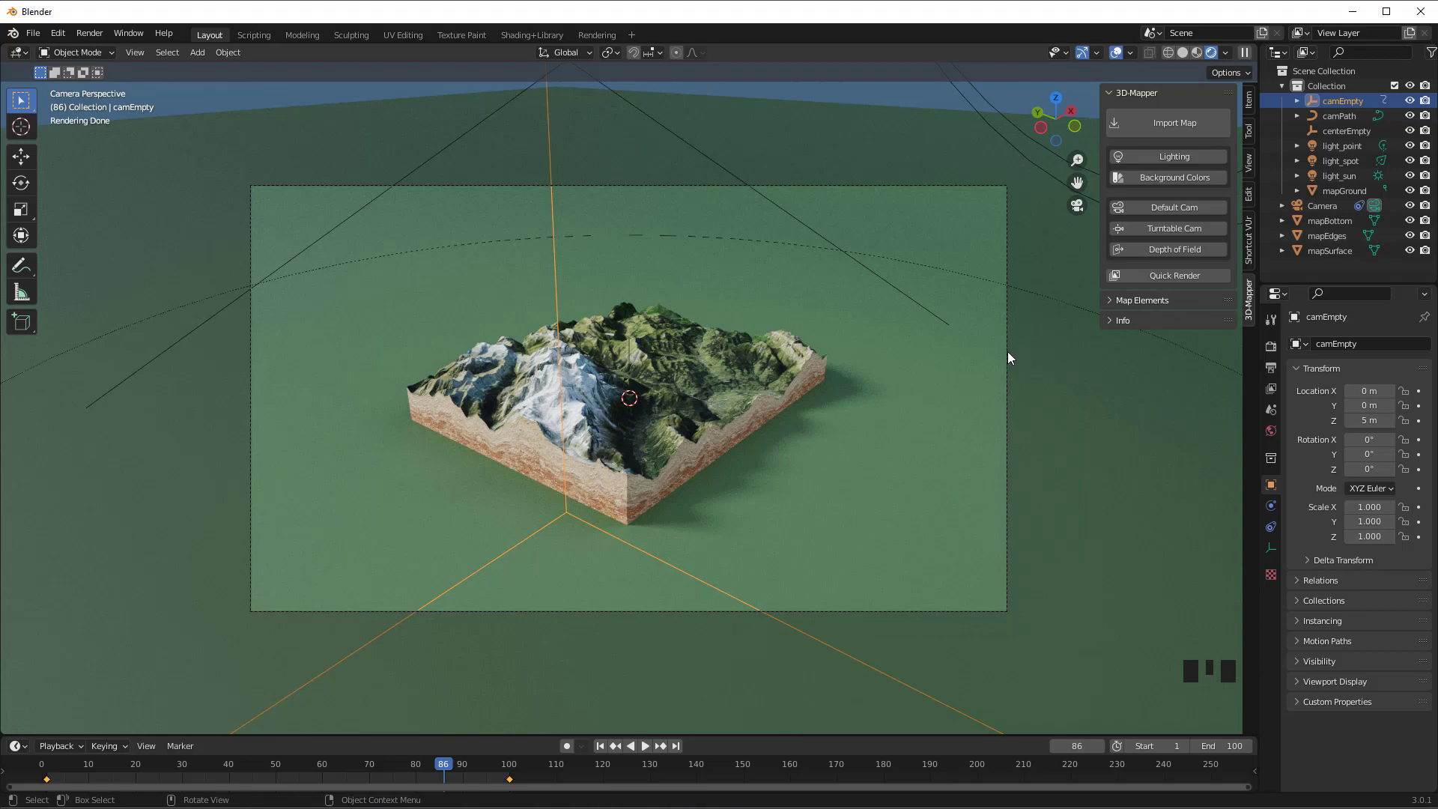
{"action": "scroll", "coordinate": [656, 377], "scroll_direction": "up", "scroll_amount": 2}
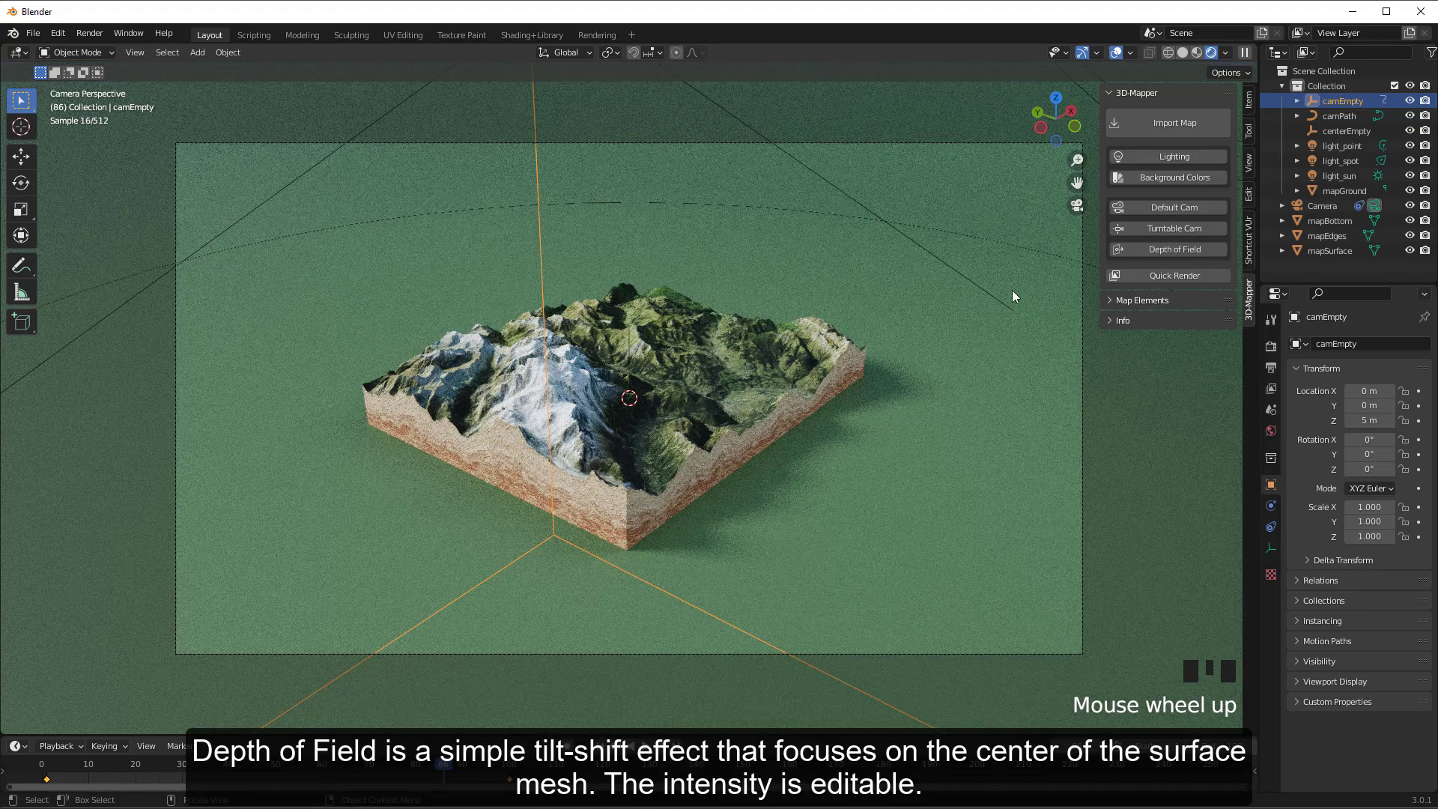
Enable Depth of Field for the camera with an F-Stop of 0.10 and inspect the blur on the map.
{"action": "left_click", "coordinate": [1173, 251]}
{"action": "left_click", "coordinate": [1063, 274]}
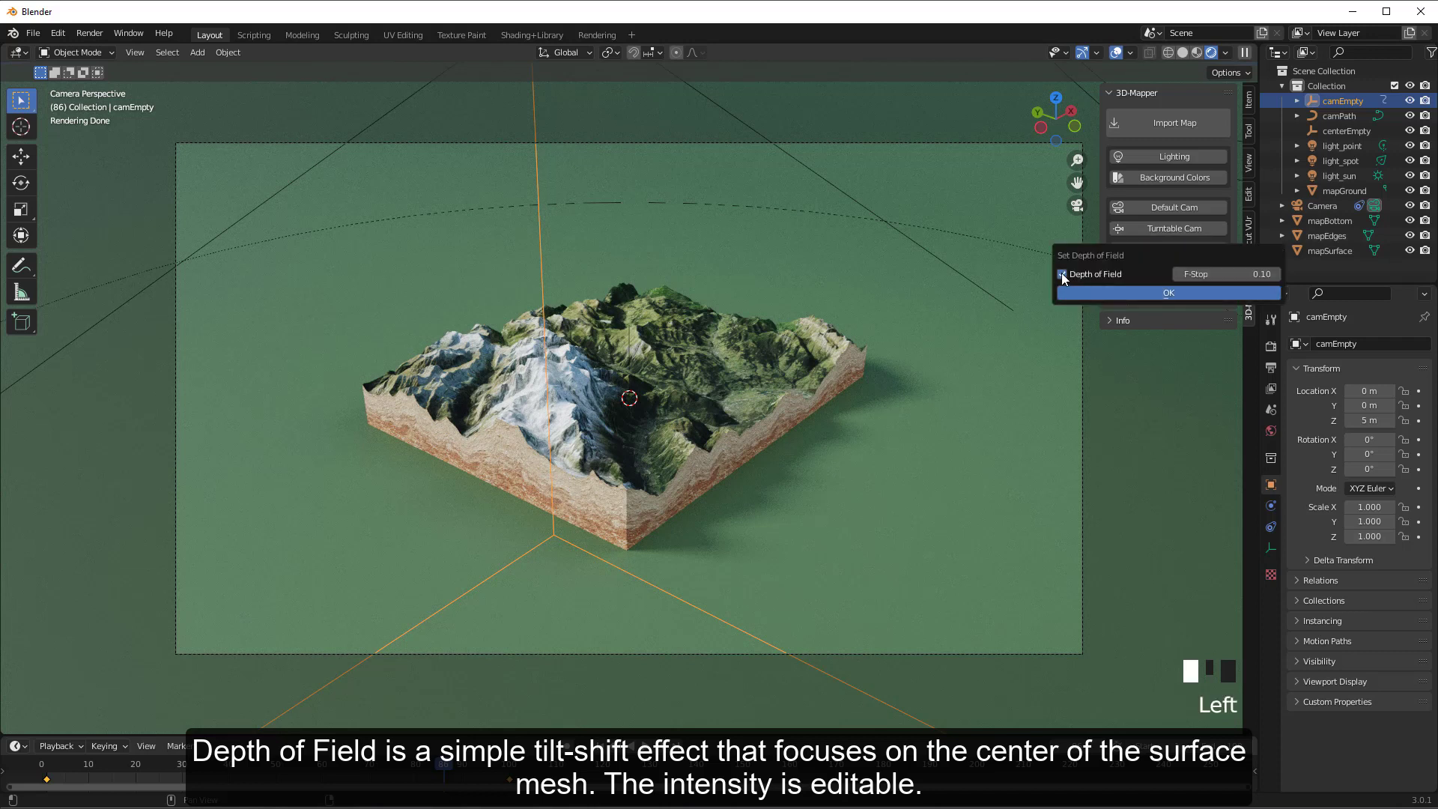
{"action": "left_click", "coordinate": [1231, 288]}
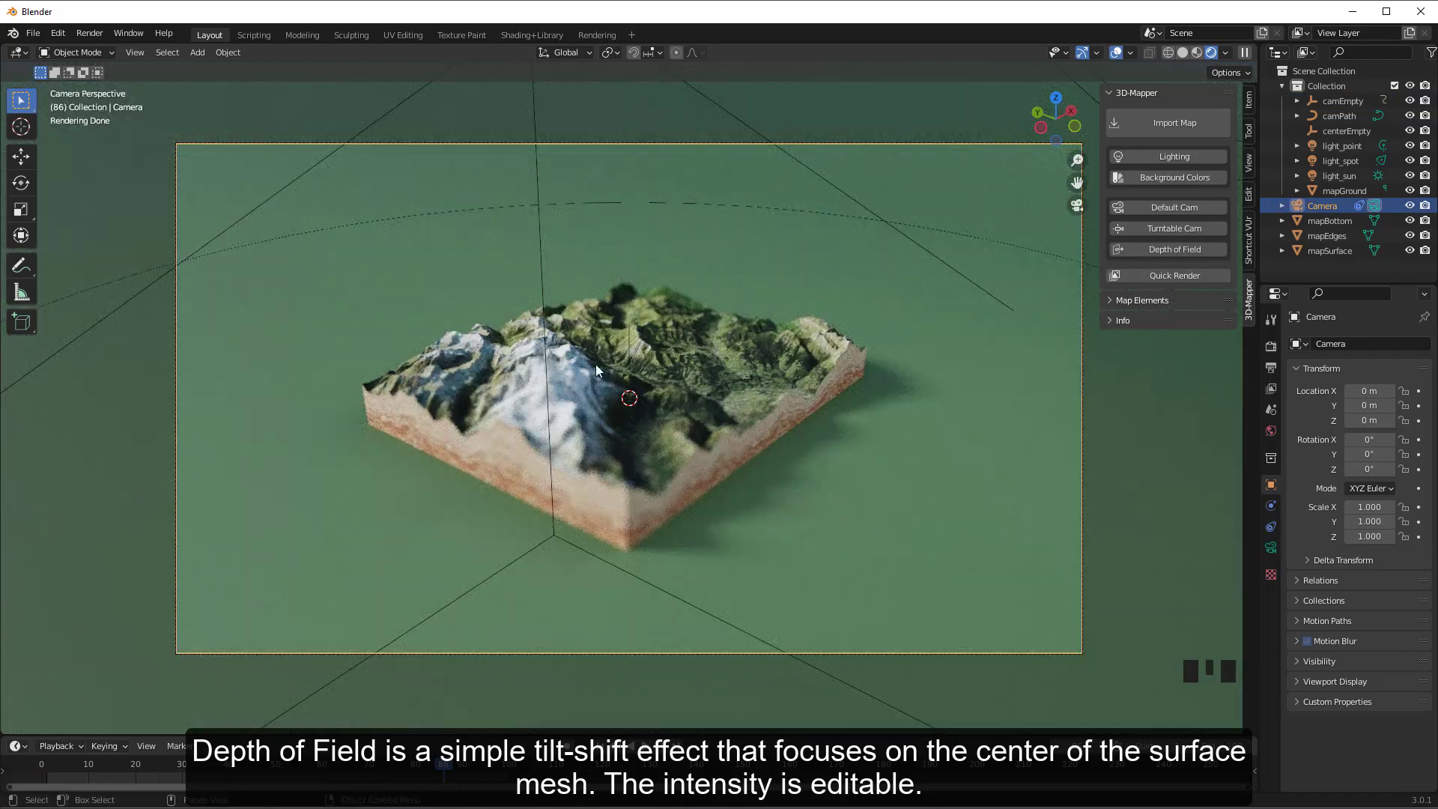
{"action": "scroll", "coordinate": [616, 355], "scroll_direction": "up", "scroll_amount": 2}
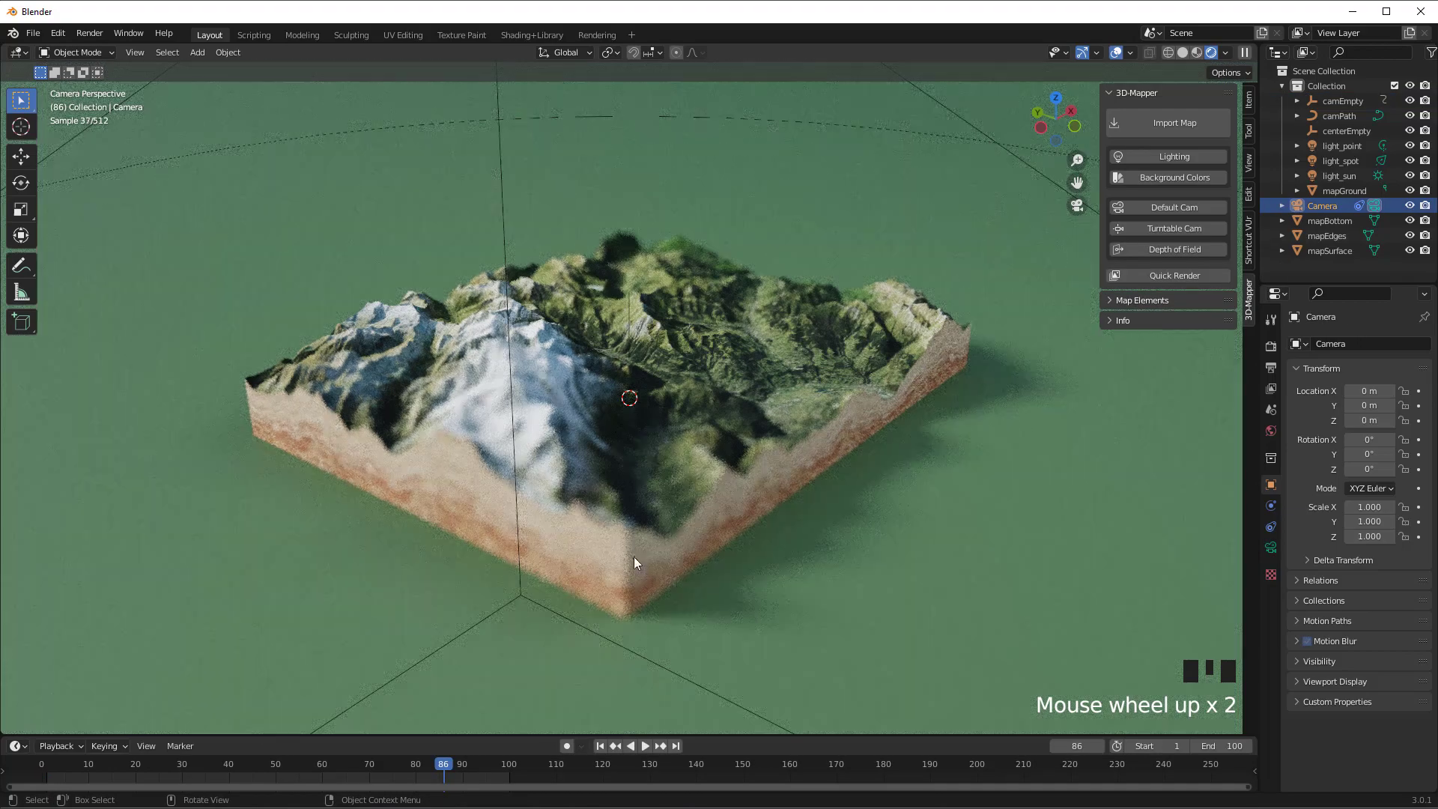
Set the Depth of Field F-Stop to 5 and apply it to the camera.
{"action": "left_click", "coordinate": [1173, 249]}
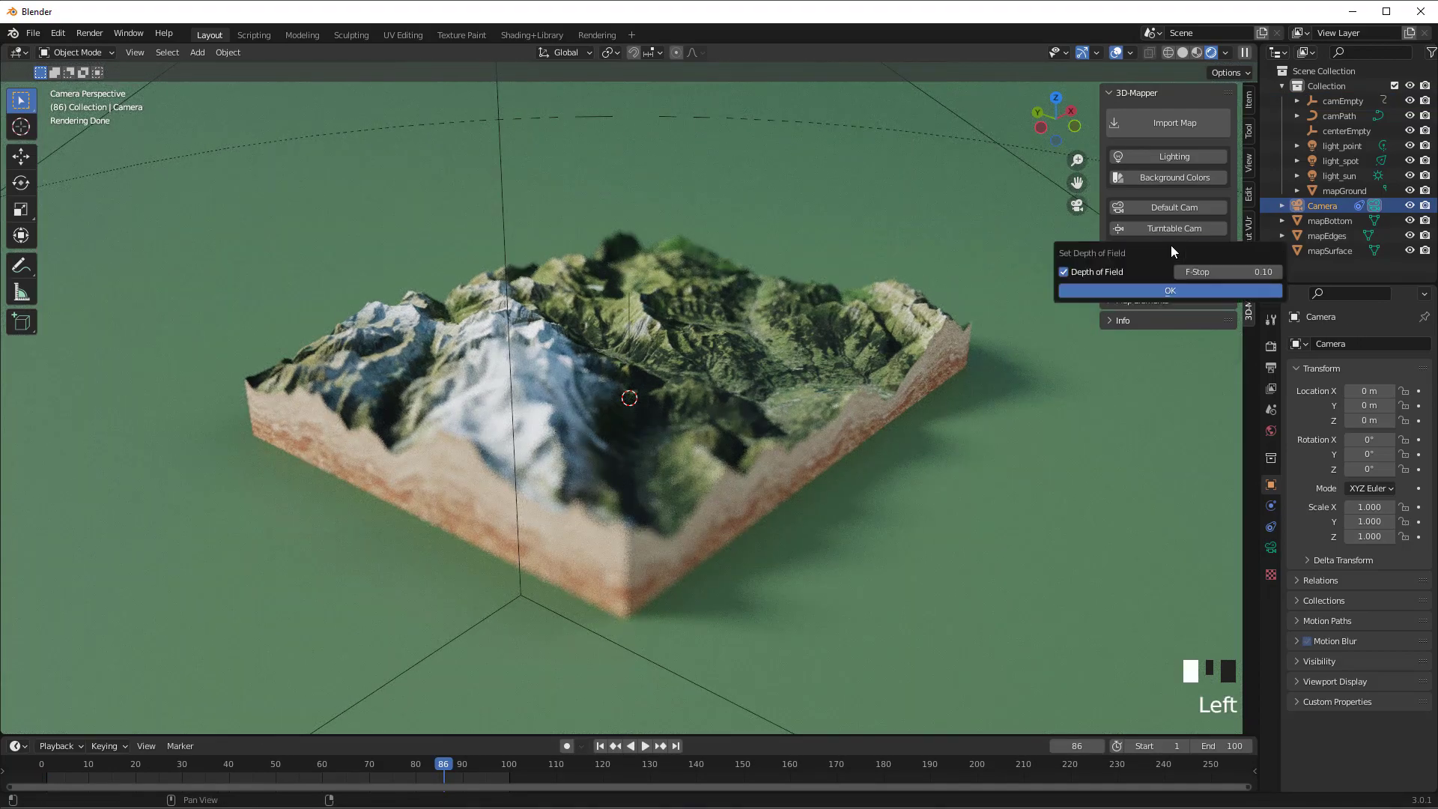
{"action": "left_click", "coordinate": [1266, 273]}
{"action": "key", "text": "BackSpace"}
{"action": "type", "text": "5"}
{"action": "left_click", "coordinate": [1222, 292]}
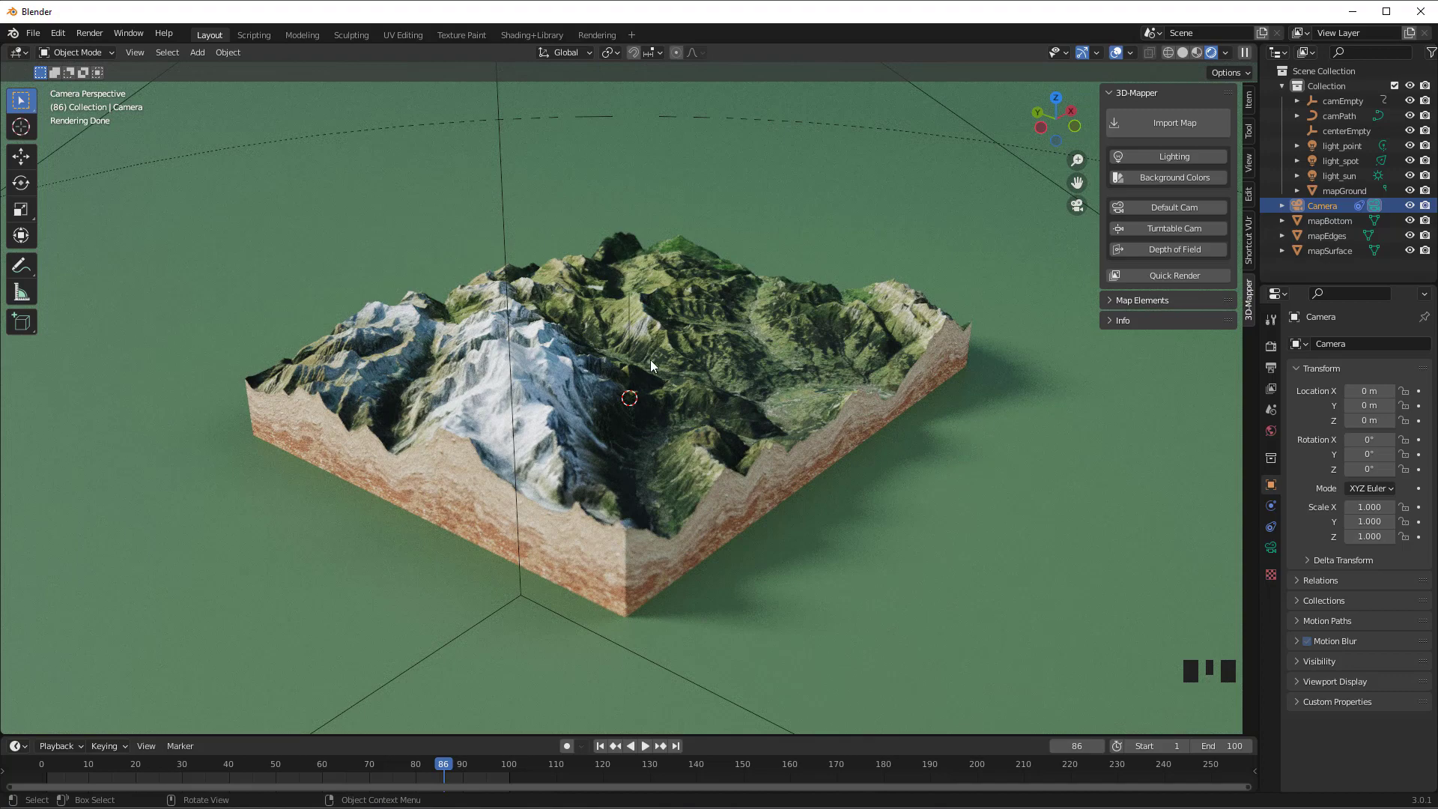
Adjust the camera's F-Stop once more and apply the Depth of Field settings.
{"action": "left_click", "coordinate": [1189, 250]}
{"action": "left_click_drag", "start_coordinate": [1251, 272], "coordinate": [1192, 273]}
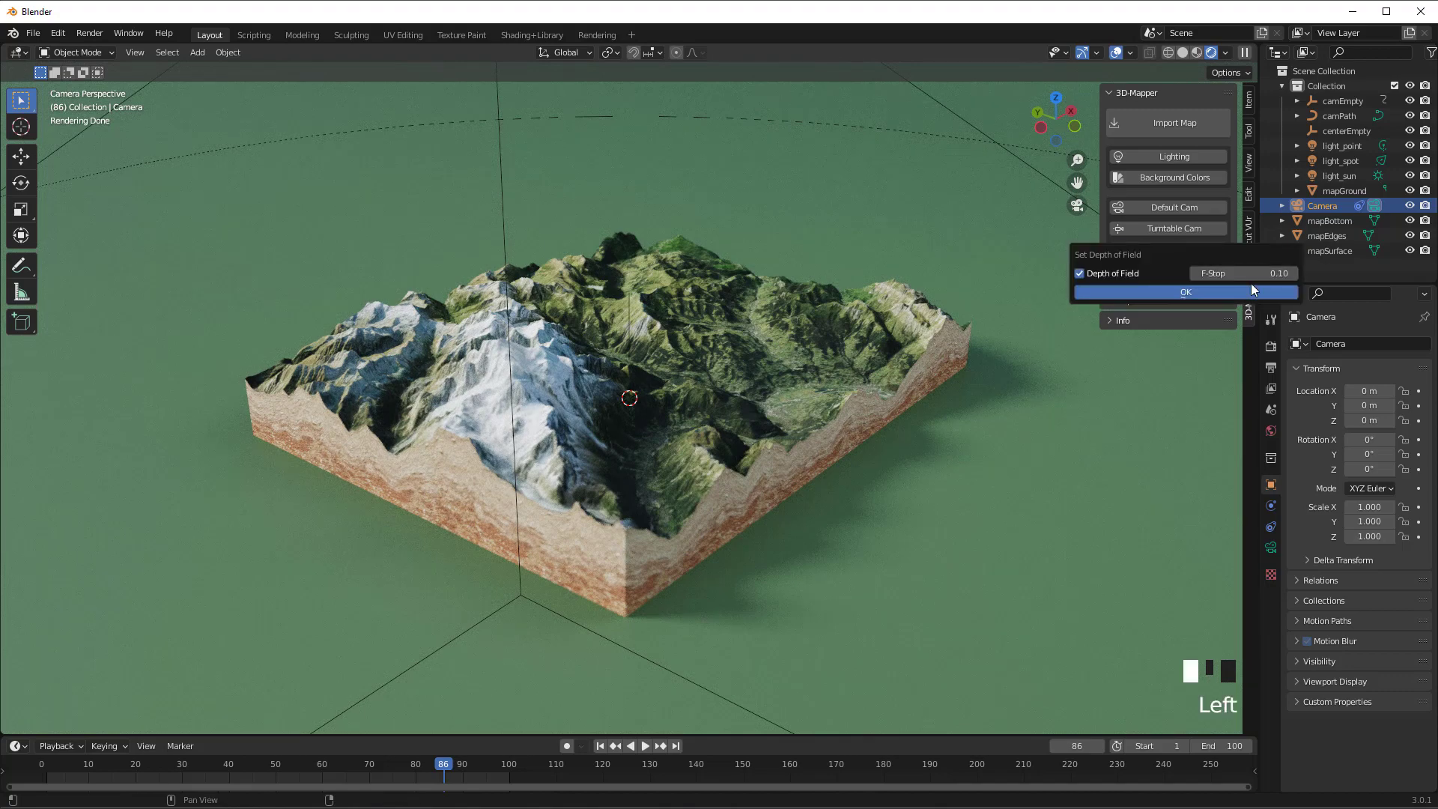
{"action": "left_click", "coordinate": [1141, 291]}
{"action": "left_click", "coordinate": [1162, 250]}
{"action": "left_click", "coordinate": [1141, 293]}
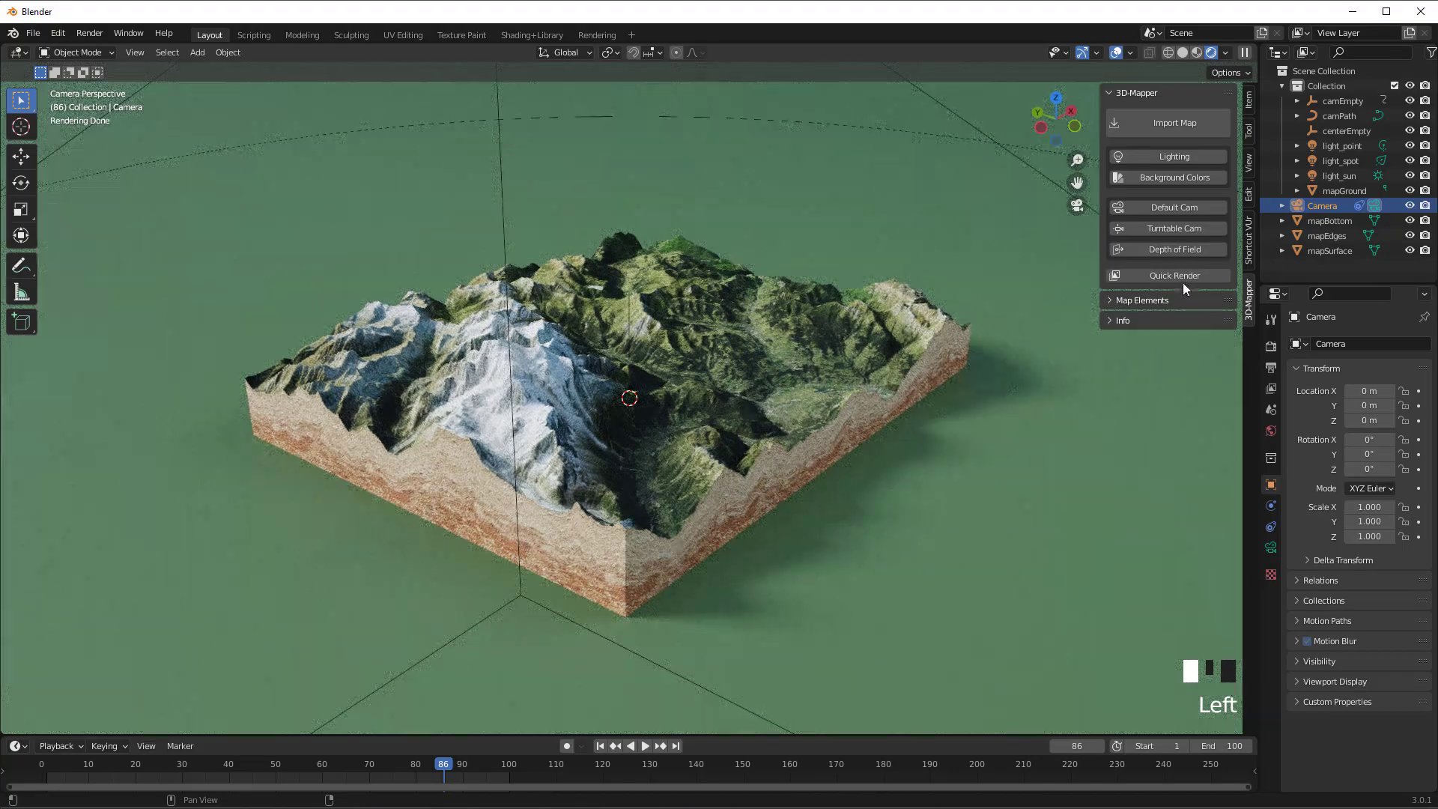
Align the camera to a low, distant view of the map that includes the horizon.
{"action": "scroll", "coordinate": [732, 312], "scroll_direction": "down", "scroll_amount": 5}
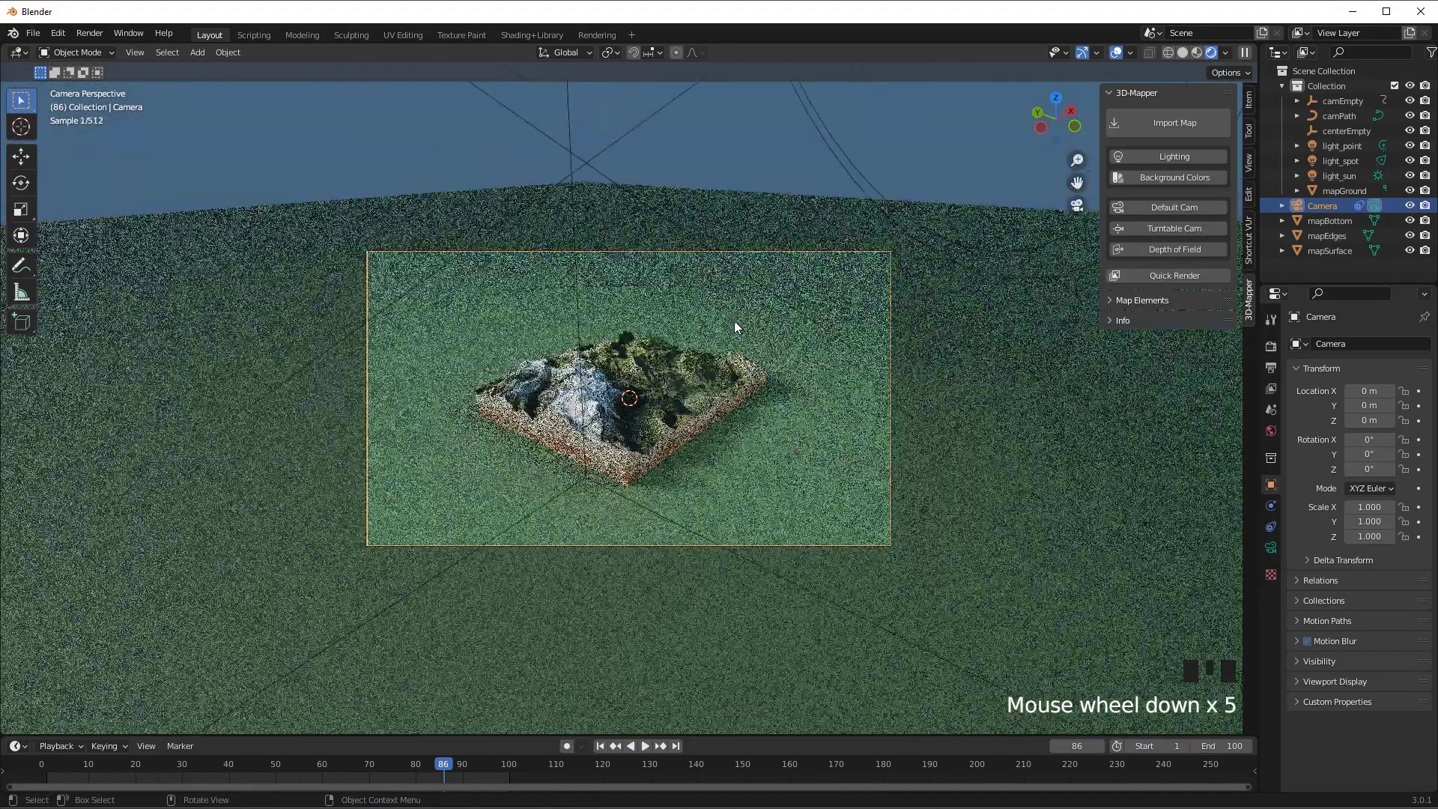
{"action": "middle_click_drag", "start_coordinate": [735, 325], "coordinate": [699, 311]}
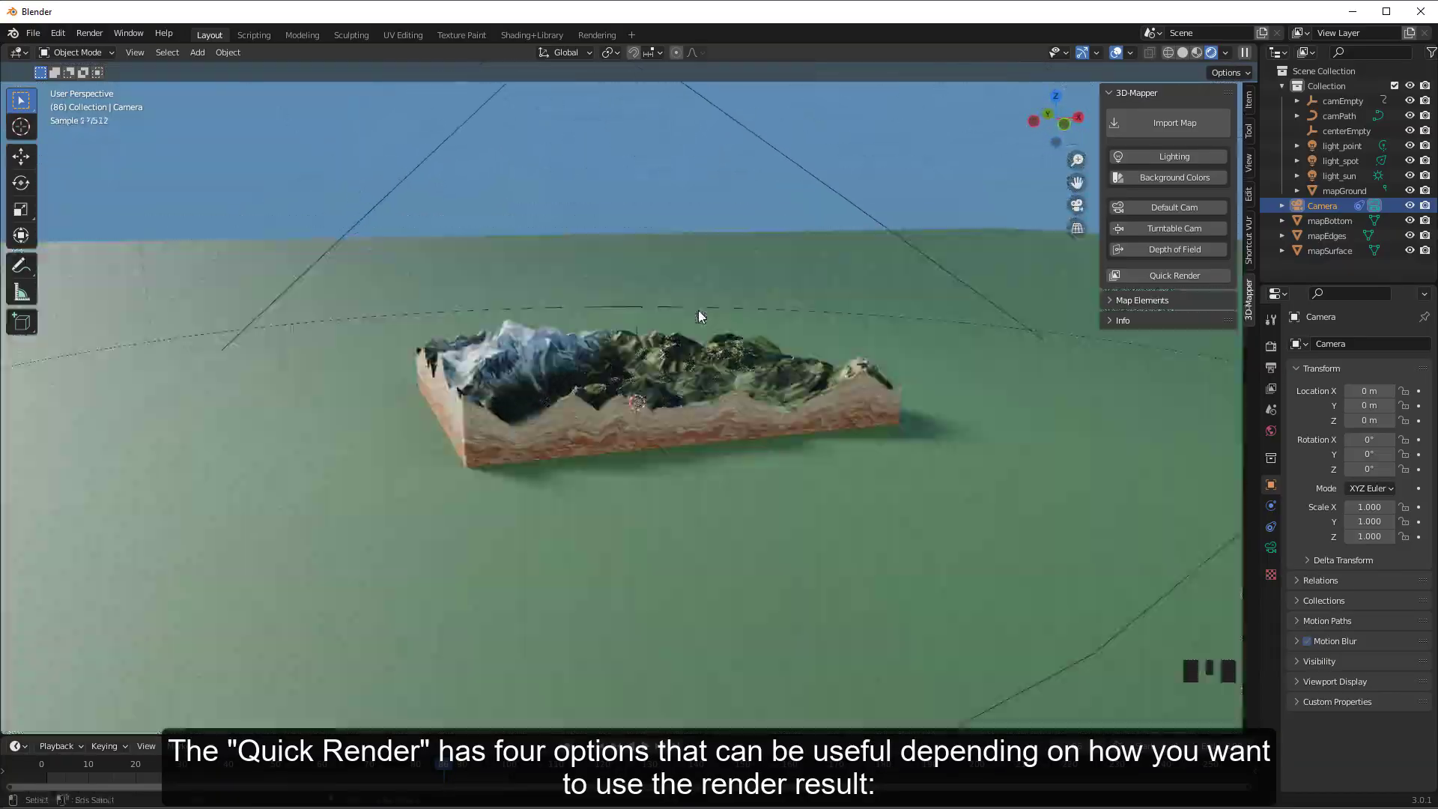
{"action": "scroll", "coordinate": [718, 310], "scroll_direction": "down", "scroll_amount": 2}
{"action": "key", "text": "ctrl+alt+KP_0"}
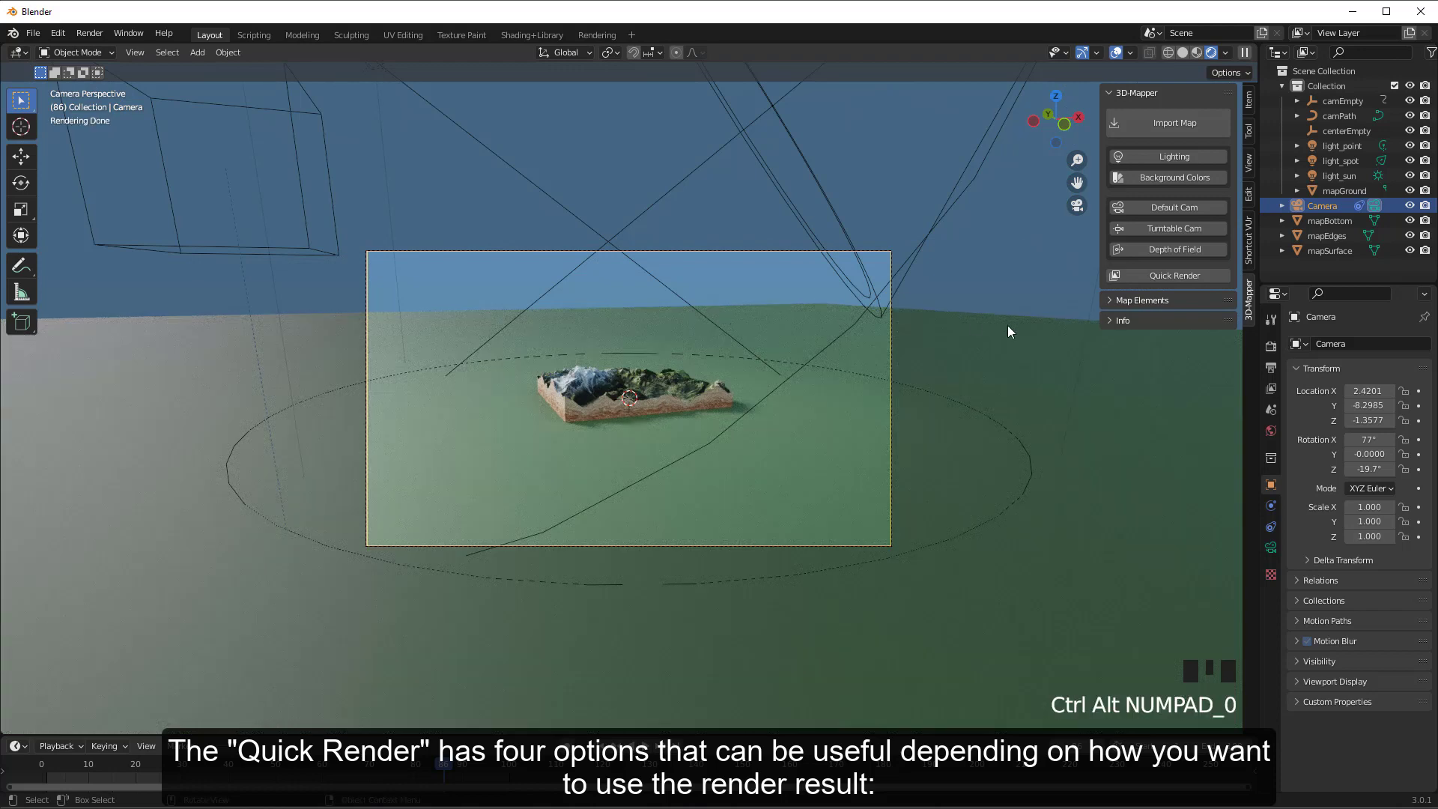
Make a Quick Render with the ground plane and an opaque background, and close the render window.
{"action": "left_click", "coordinate": [1177, 275]}
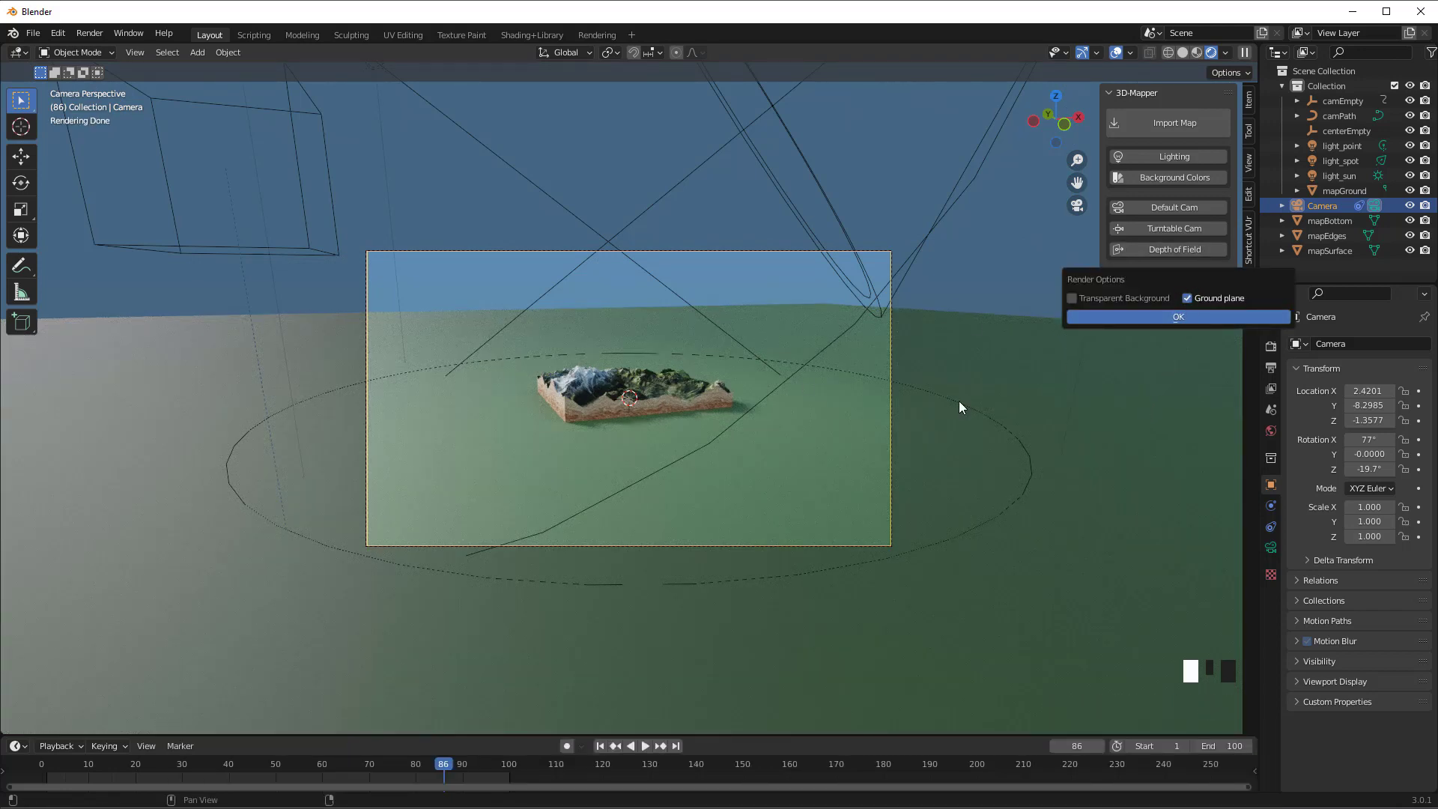
{"action": "left_click", "coordinate": [1131, 315]}
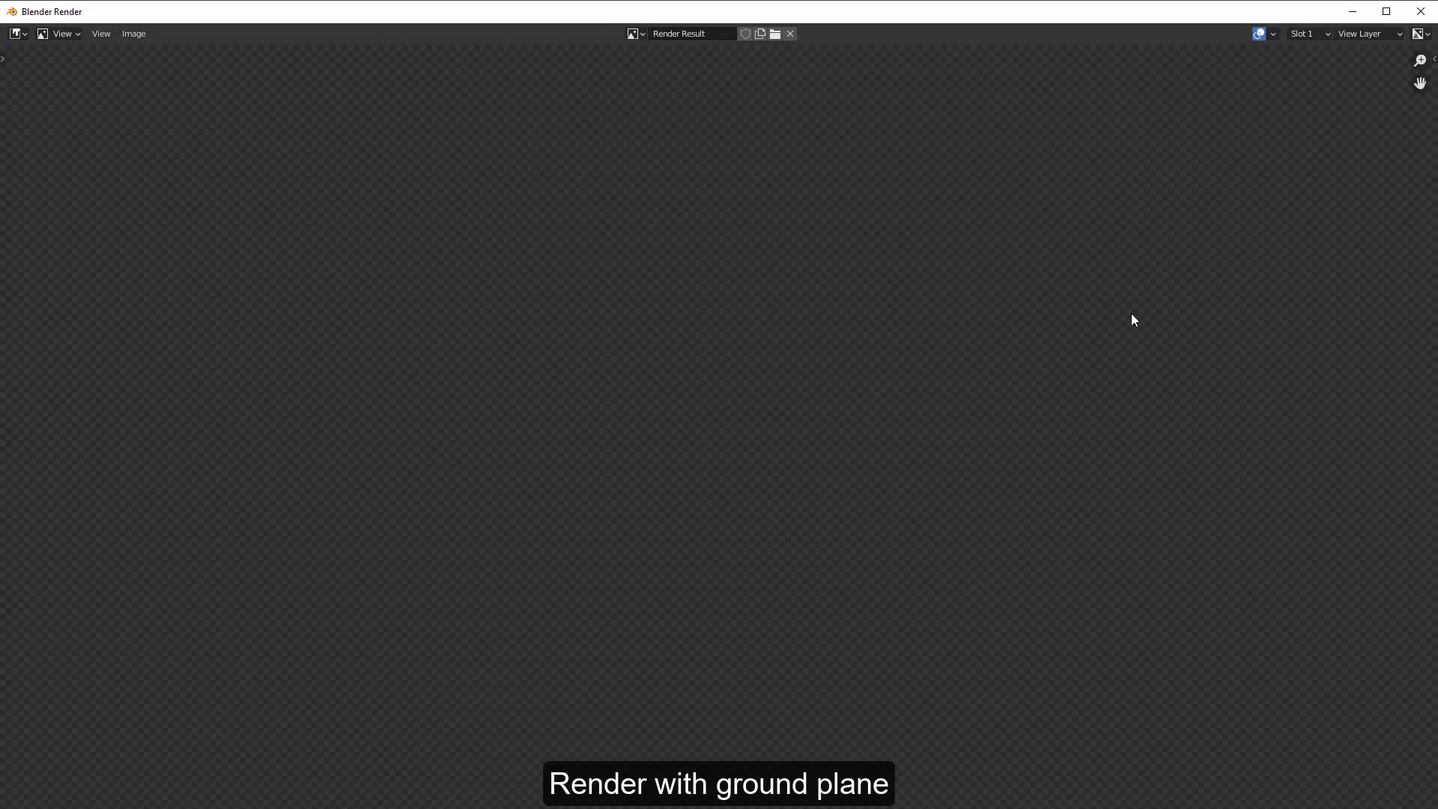
{"action": "scroll", "coordinate": [876, 367], "scroll_direction": "down", "scroll_amount": 2}
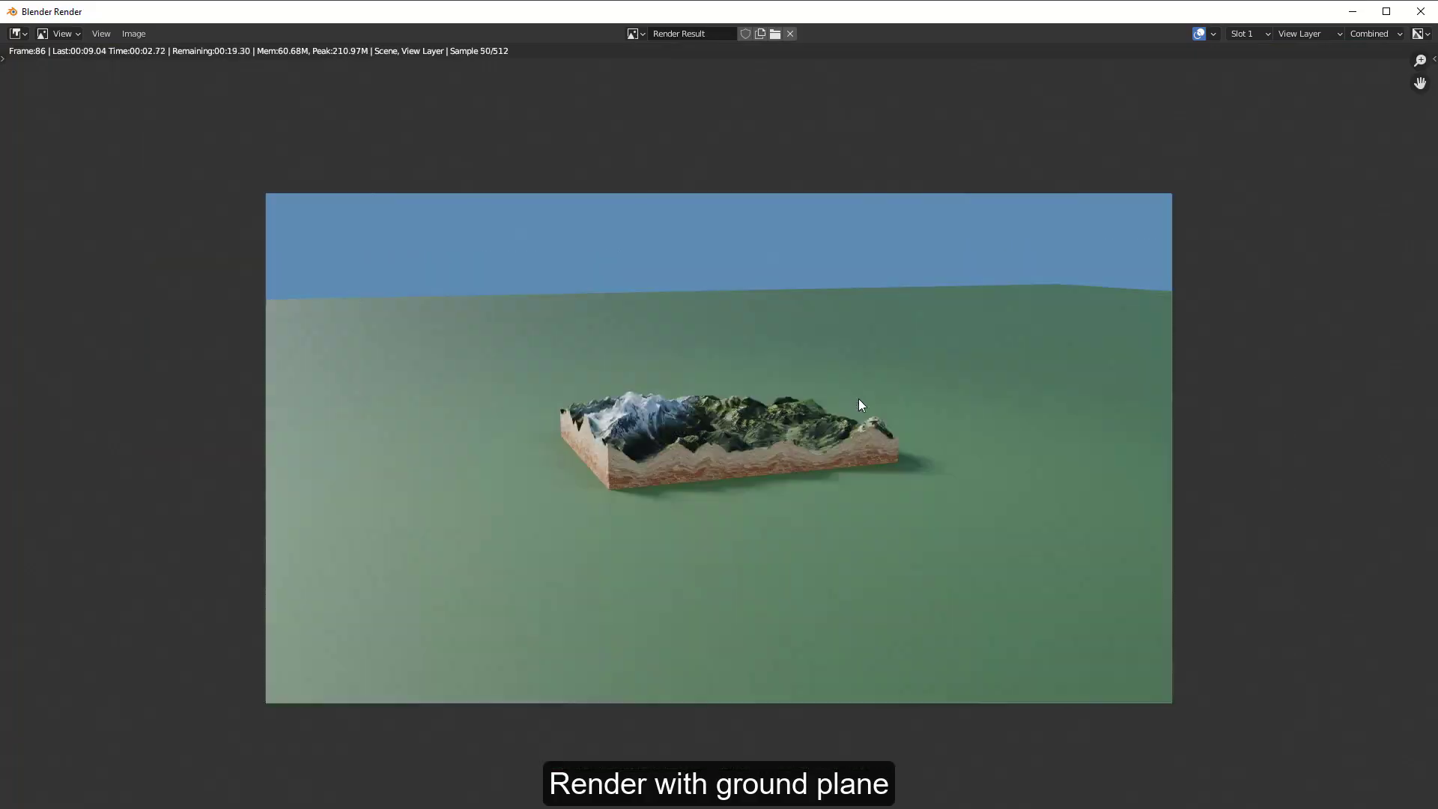
{"action": "left_click", "coordinate": [1421, 11]}
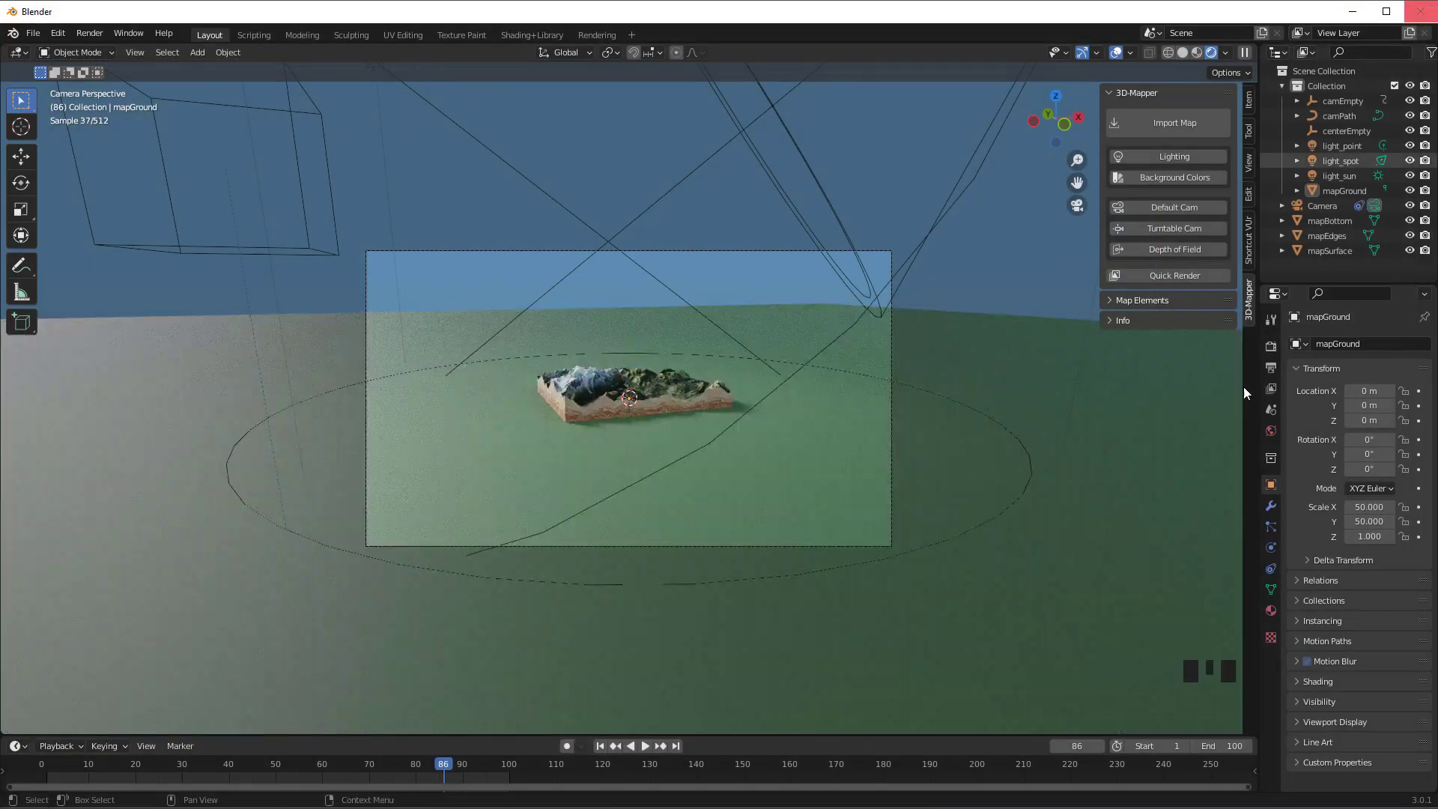
Make a Quick Render without the ground plane, keeping the background opaque, and close the render window.
{"action": "left_click", "coordinate": [1170, 276]}
{"action": "left_click", "coordinate": [1191, 300]}
{"action": "left_click", "coordinate": [1153, 316]}
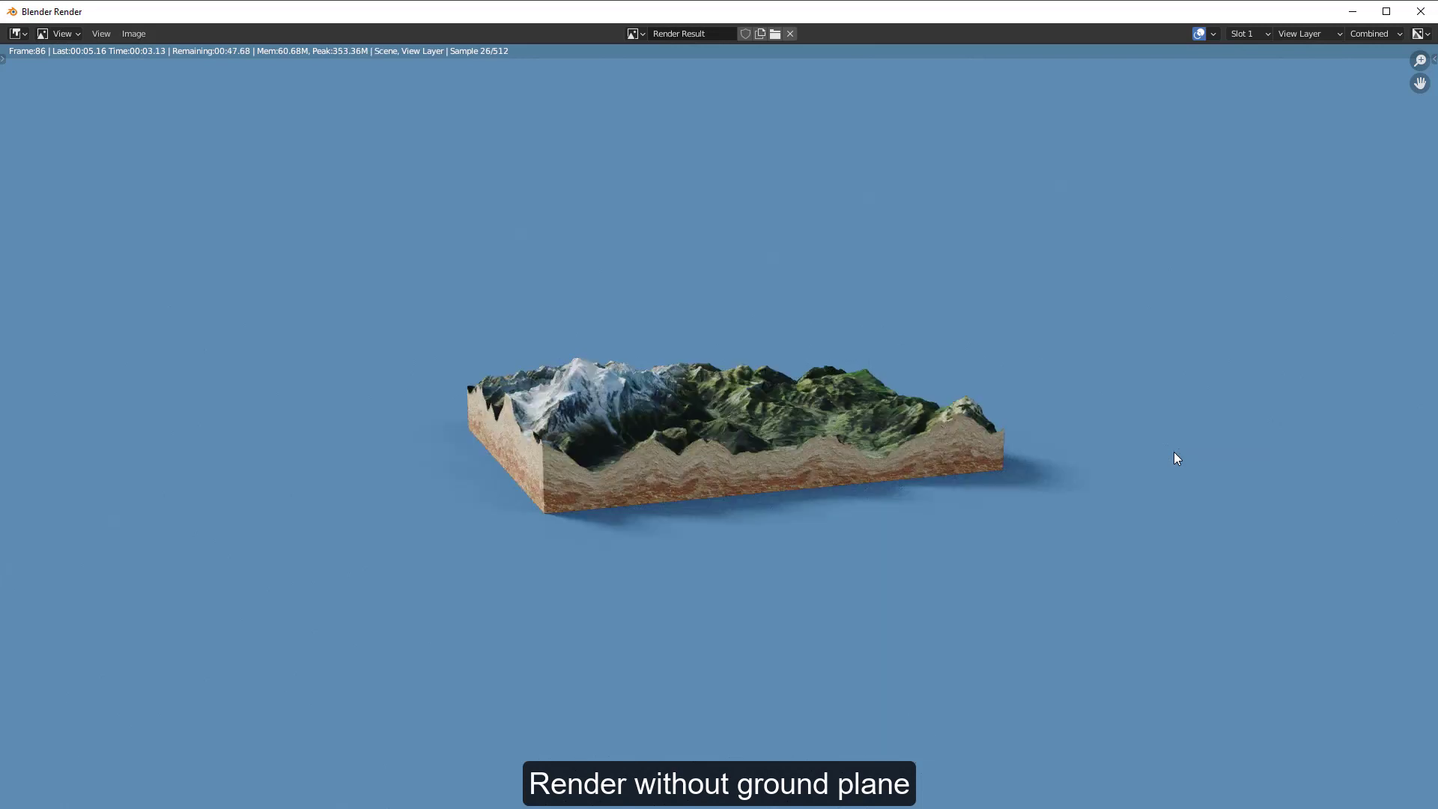
{"action": "left_click", "coordinate": [1421, 11]}
Make a Quick Render with a transparent background and no ground plane, and close the render window.
{"action": "left_click", "coordinate": [1159, 276]}
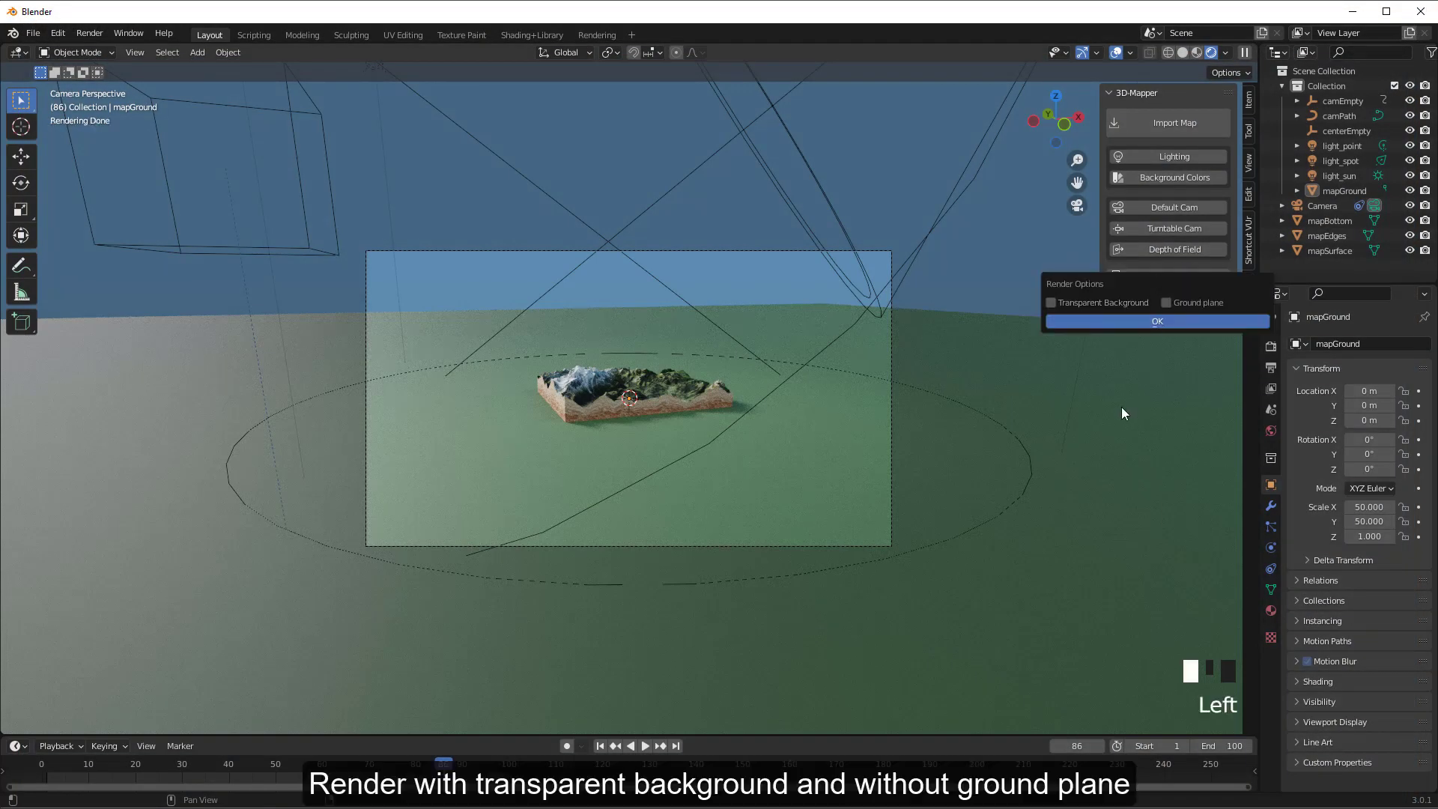
{"action": "left_click", "coordinate": [1059, 302]}
{"action": "left_click", "coordinate": [1109, 321]}
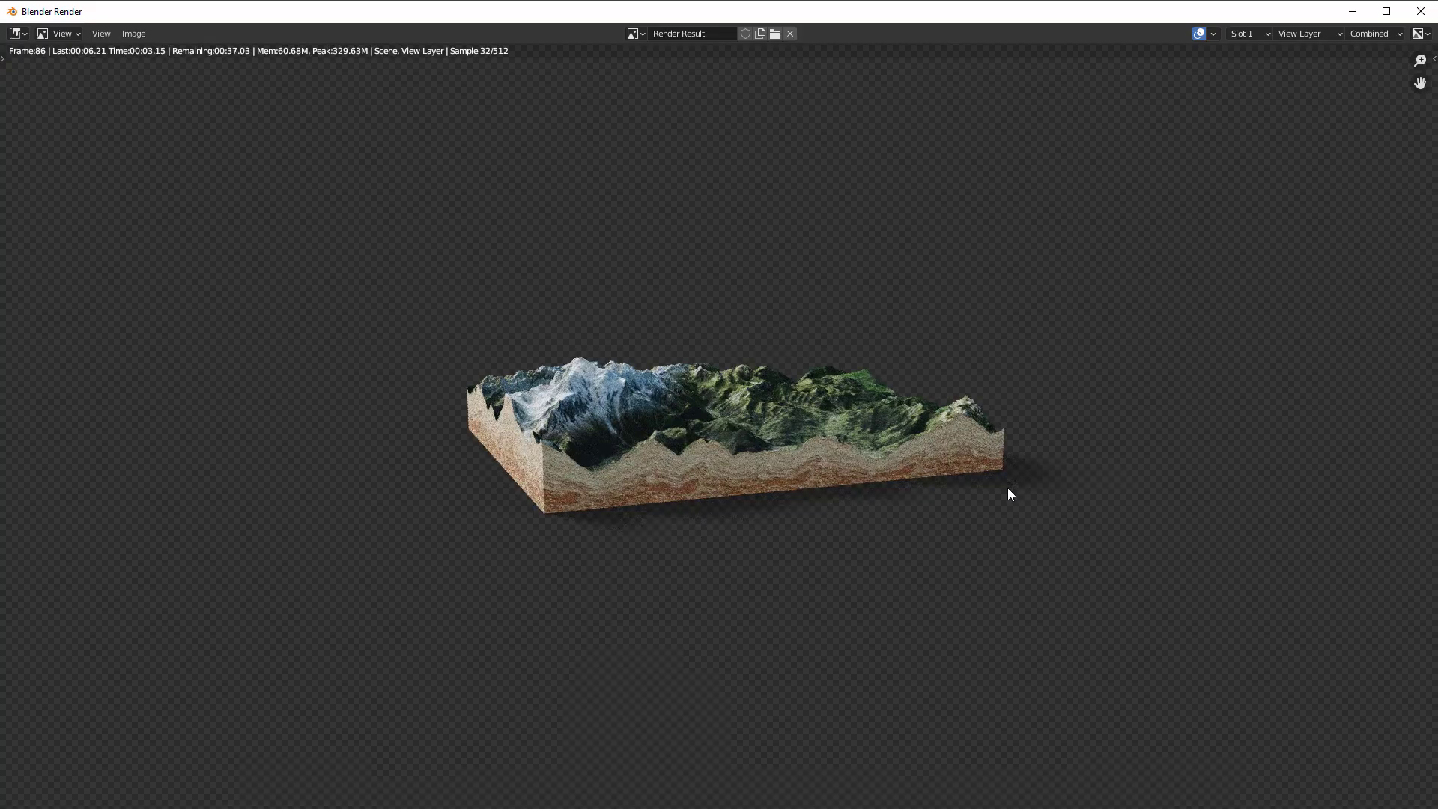
{"action": "left_click", "coordinate": [1423, 12]}
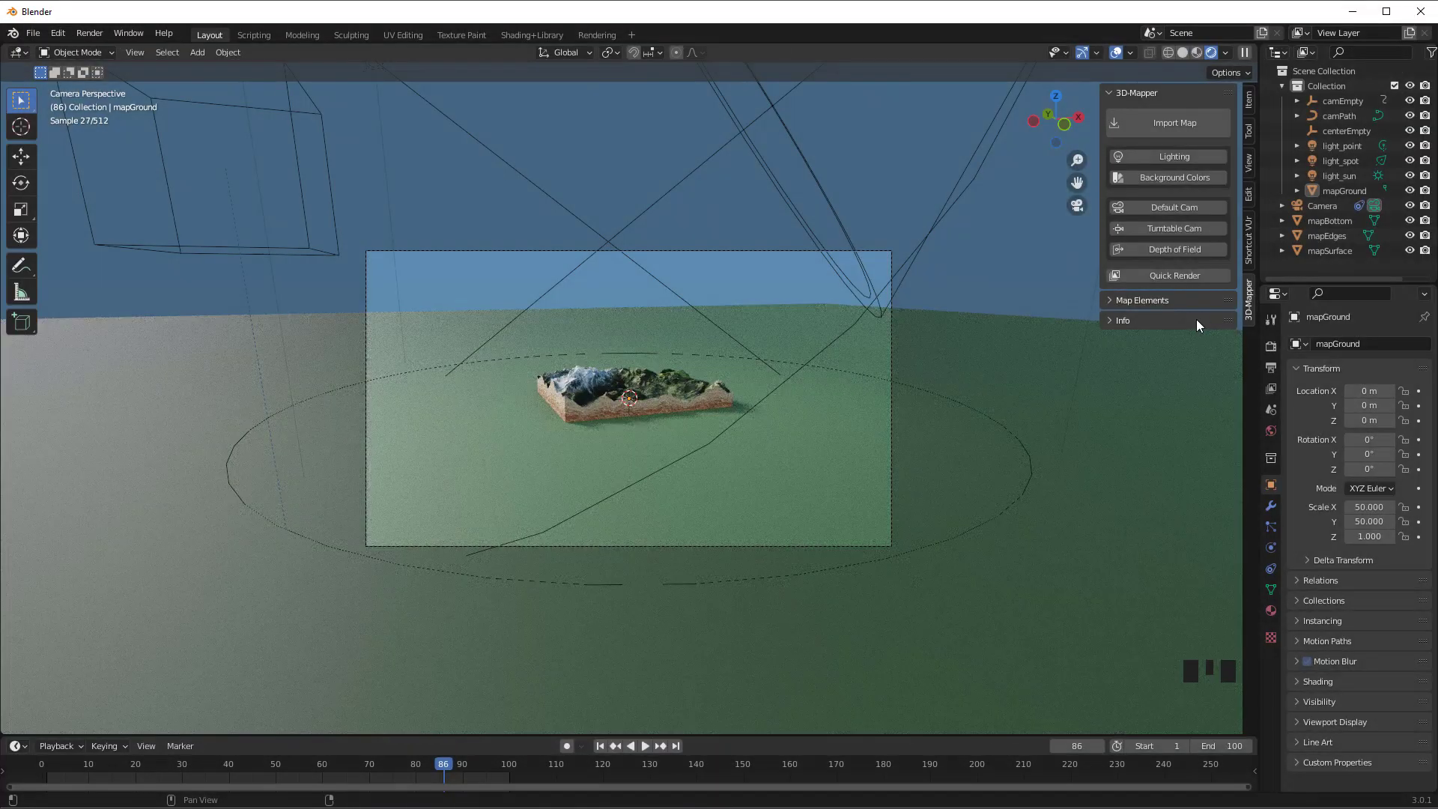
Make a Quick Render with both a transparent background and the ground plane, and close the render window.
{"action": "left_click", "coordinate": [1191, 275]}
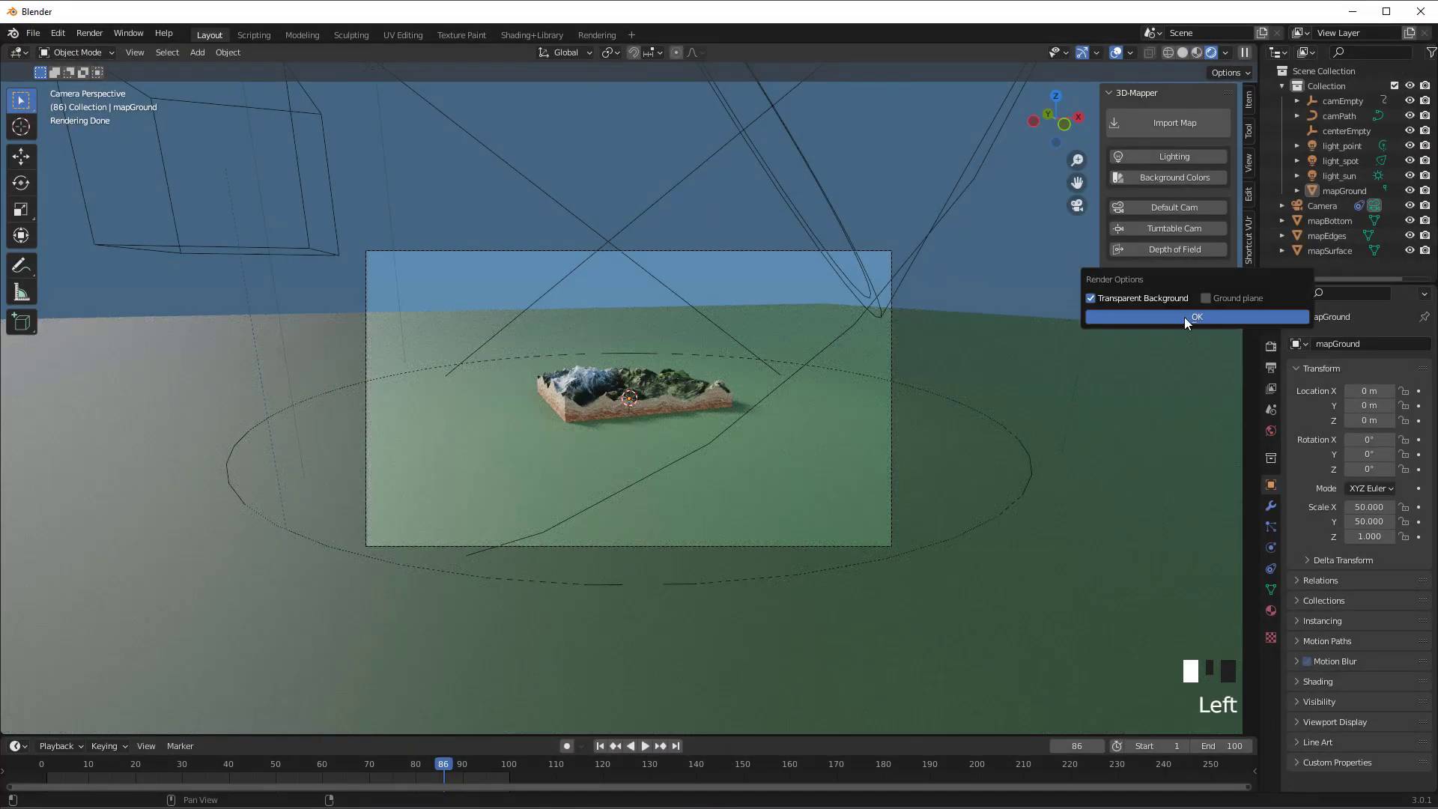
{"action": "left_click", "coordinate": [1196, 318]}
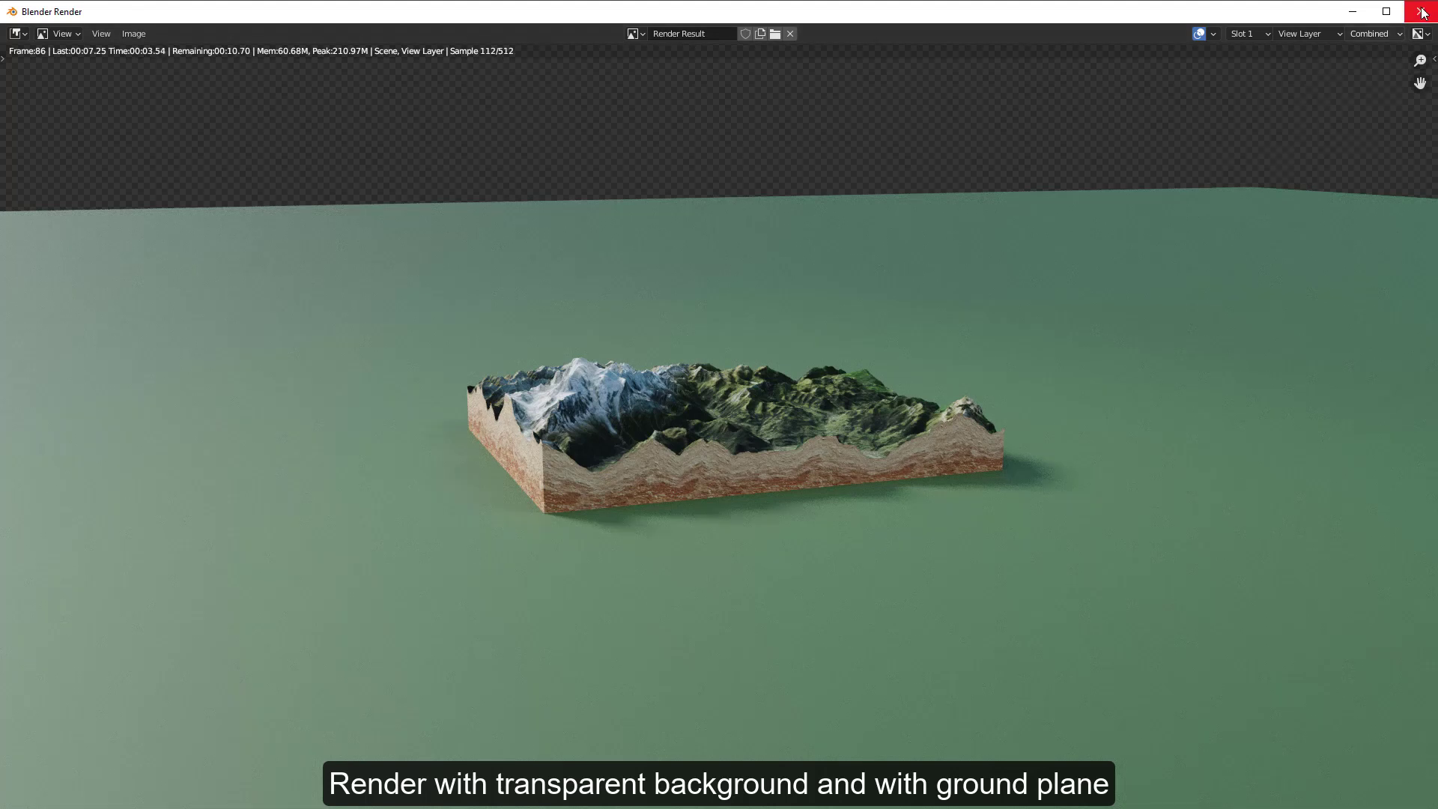
{"action": "left_click", "coordinate": [1423, 13]}
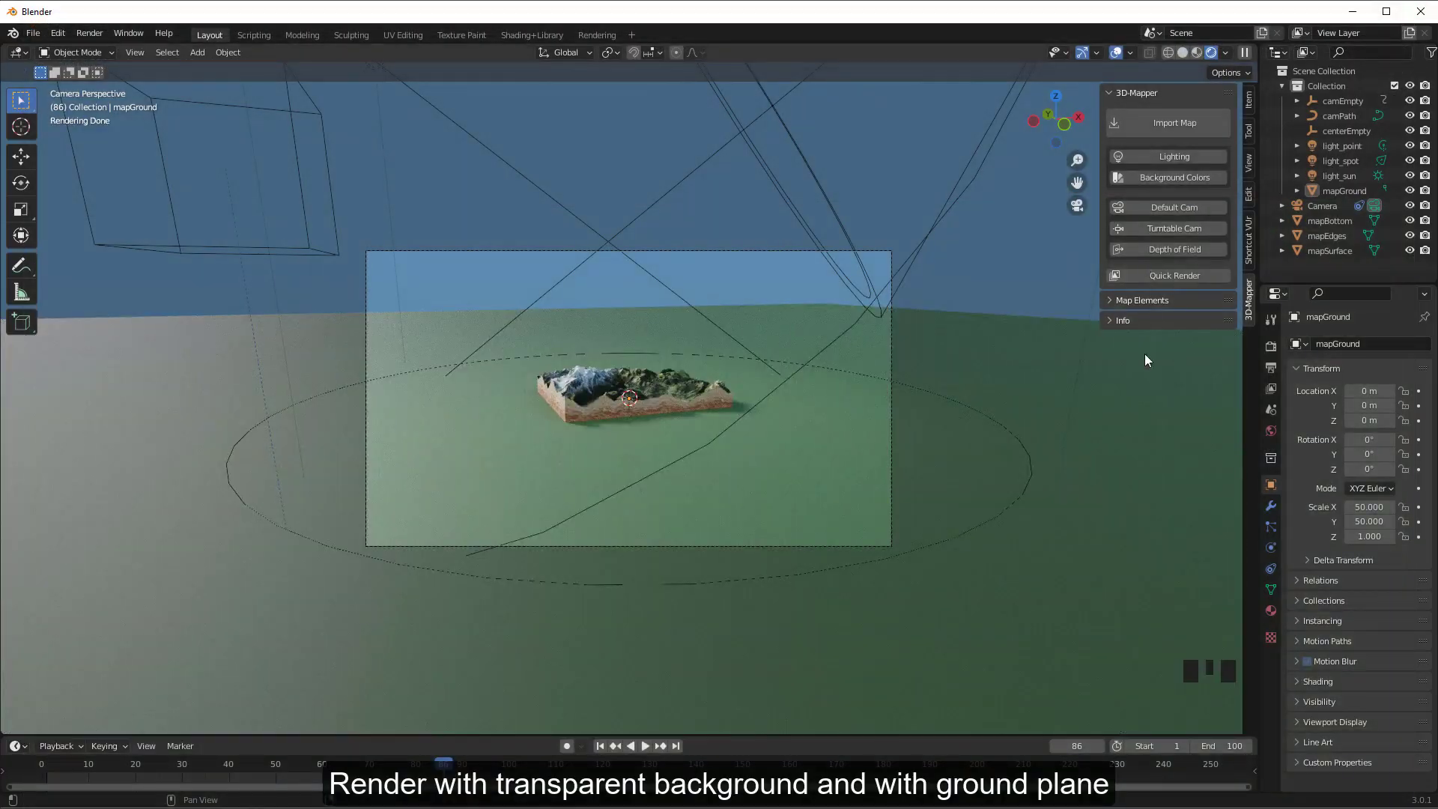
Change the viewport to Material Preview shading and add the red location marker from the Map Elements.
{"action": "middle_click_drag", "start_coordinate": [834, 427], "coordinate": [952, 350]}
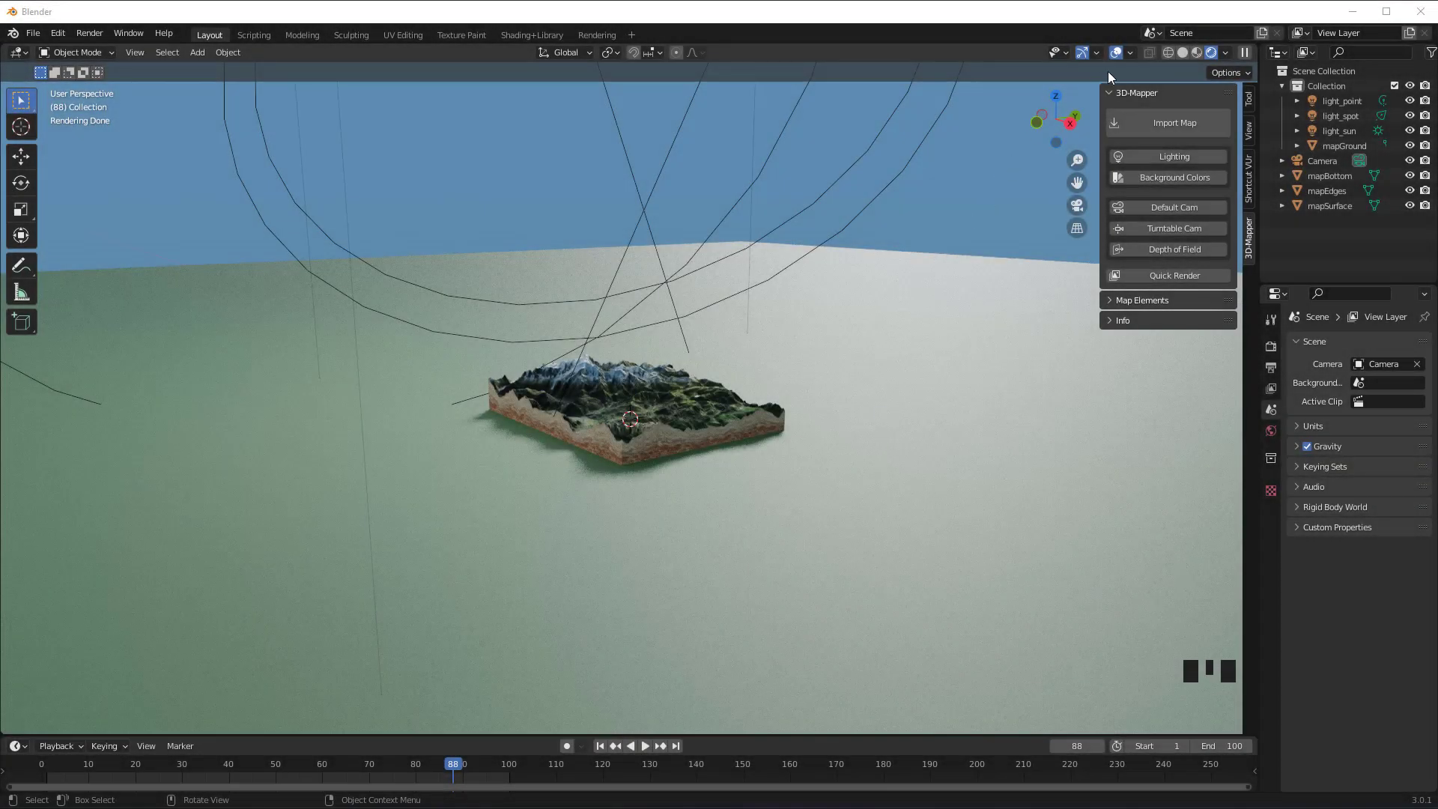
{"action": "left_click", "coordinate": [1197, 52]}
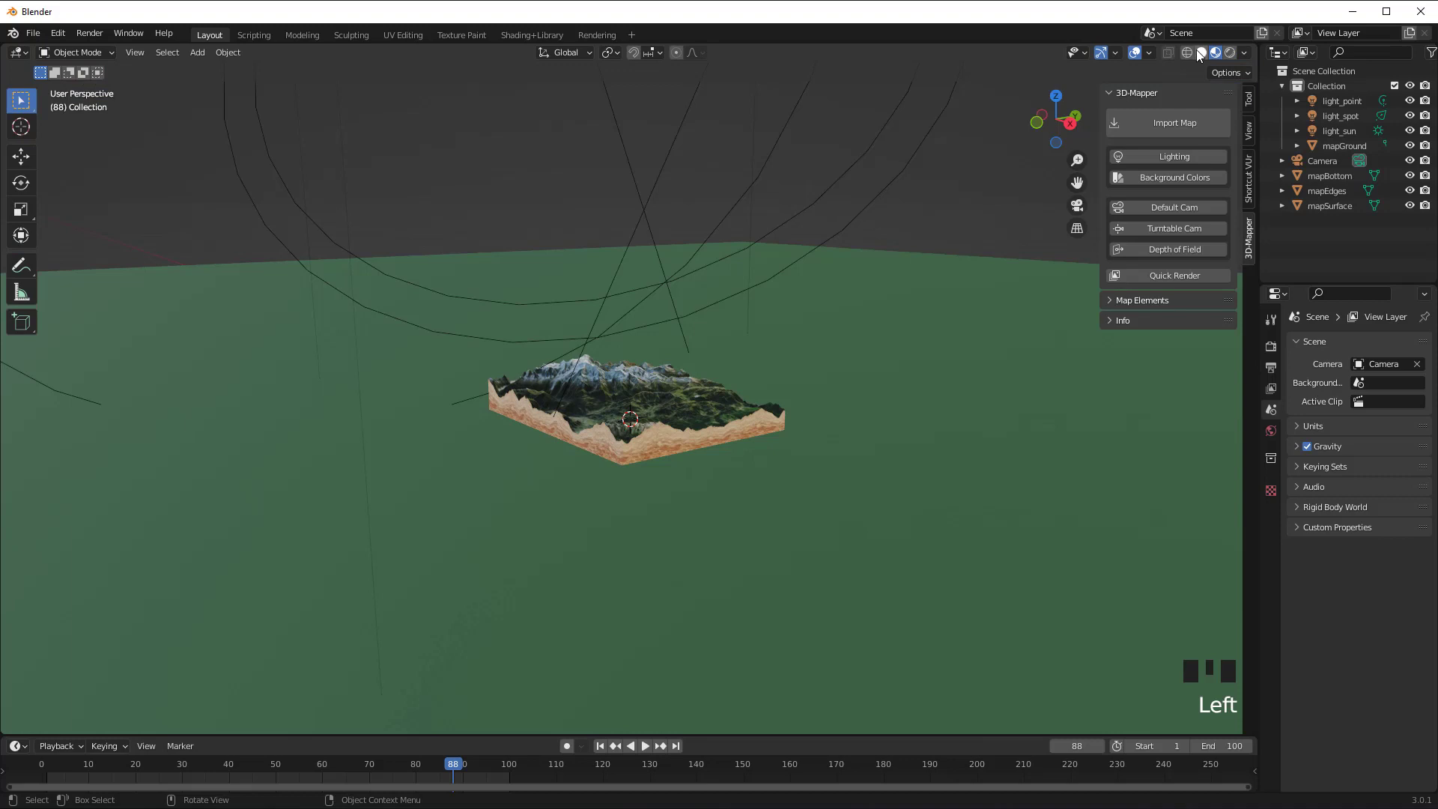
{"action": "left_click", "coordinate": [1158, 301]}
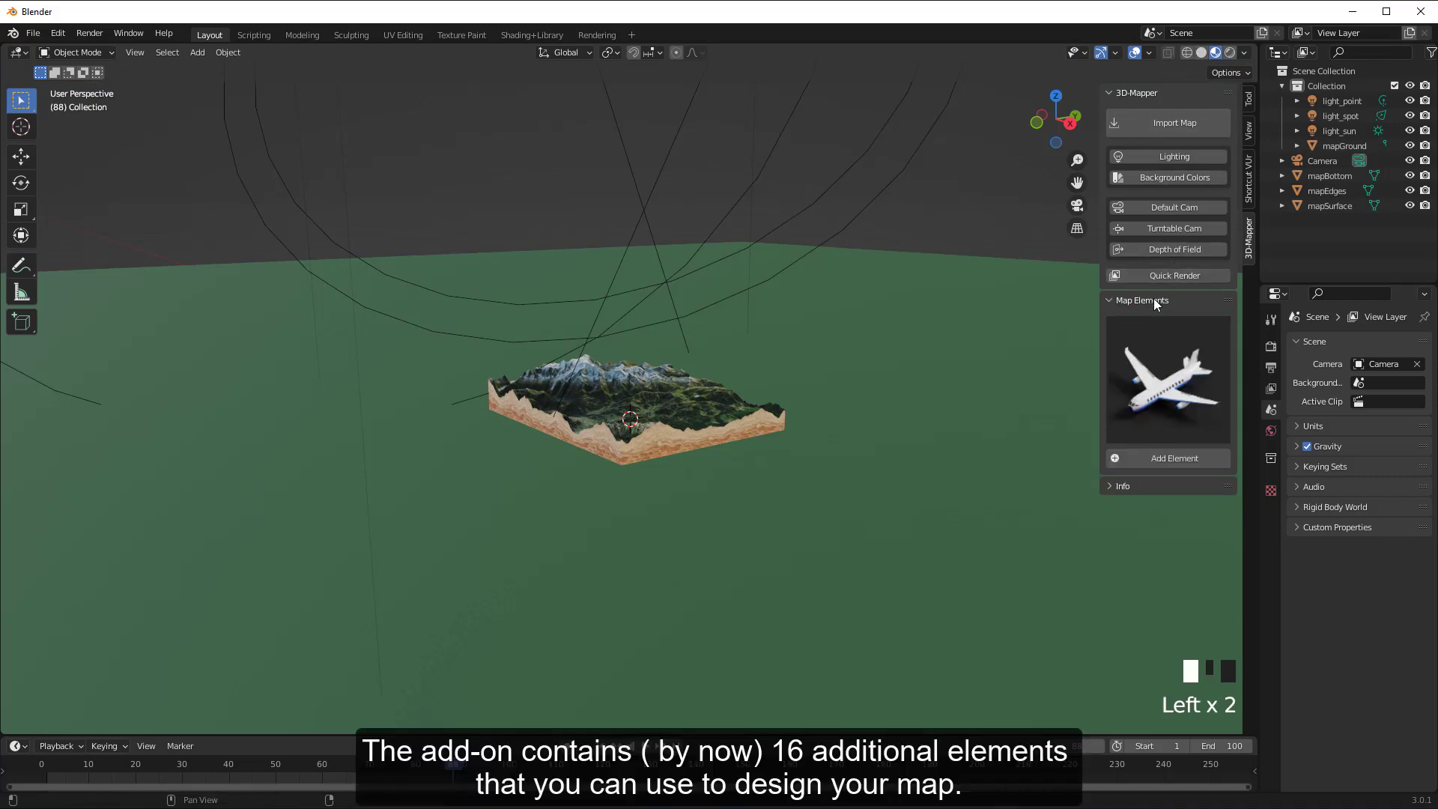
{"action": "left_click", "coordinate": [1171, 365]}
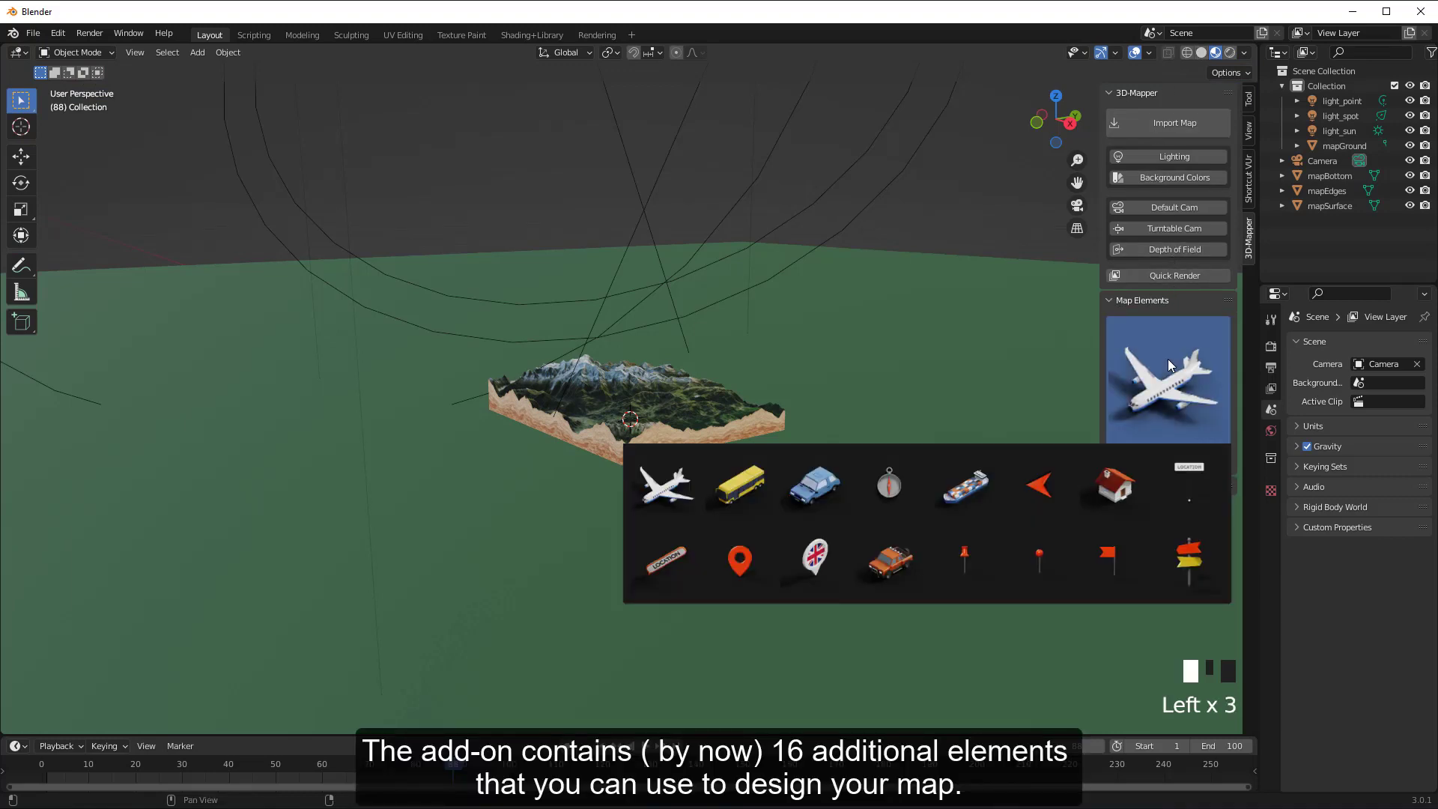
{"action": "left_click", "coordinate": [738, 562]}
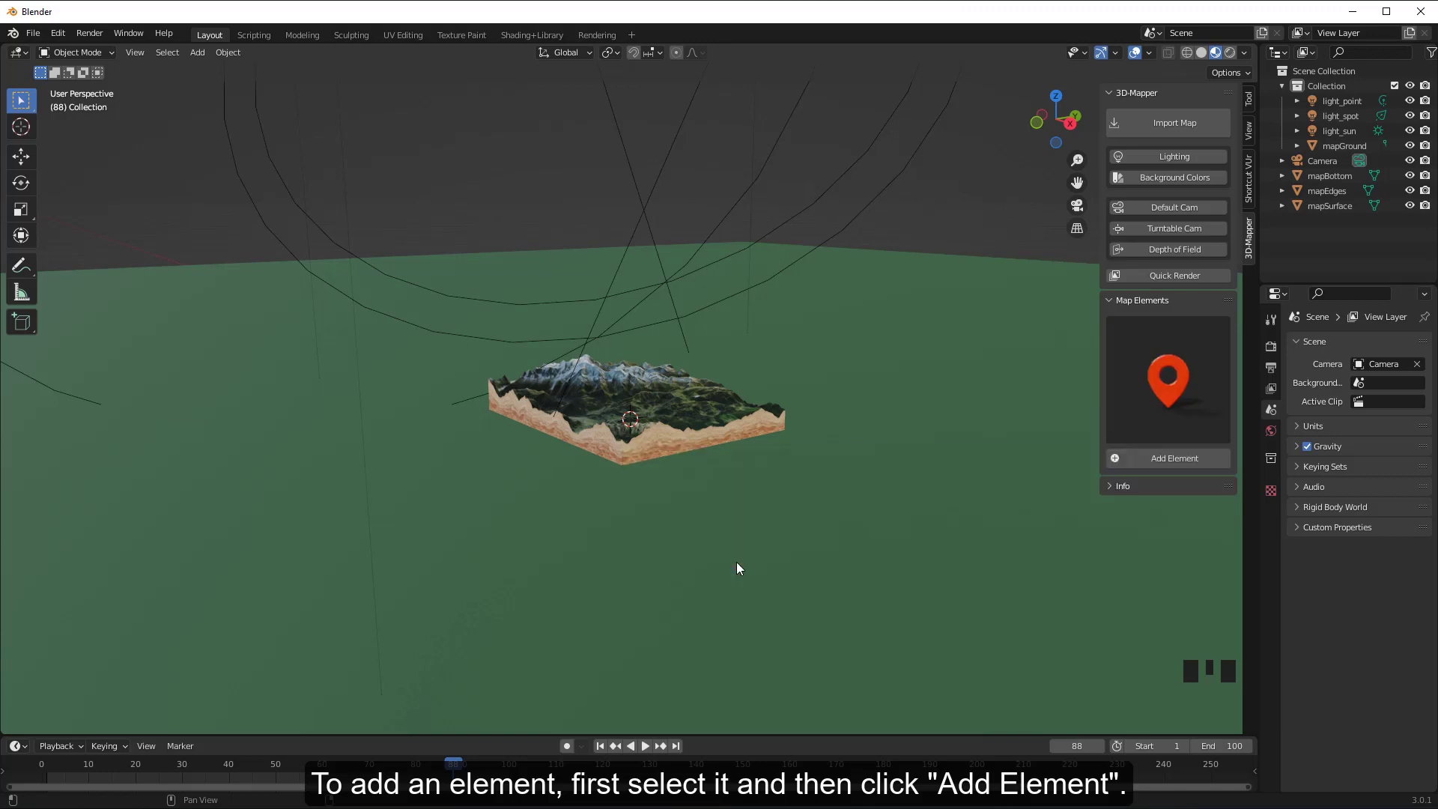
{"action": "left_click", "coordinate": [1179, 457]}
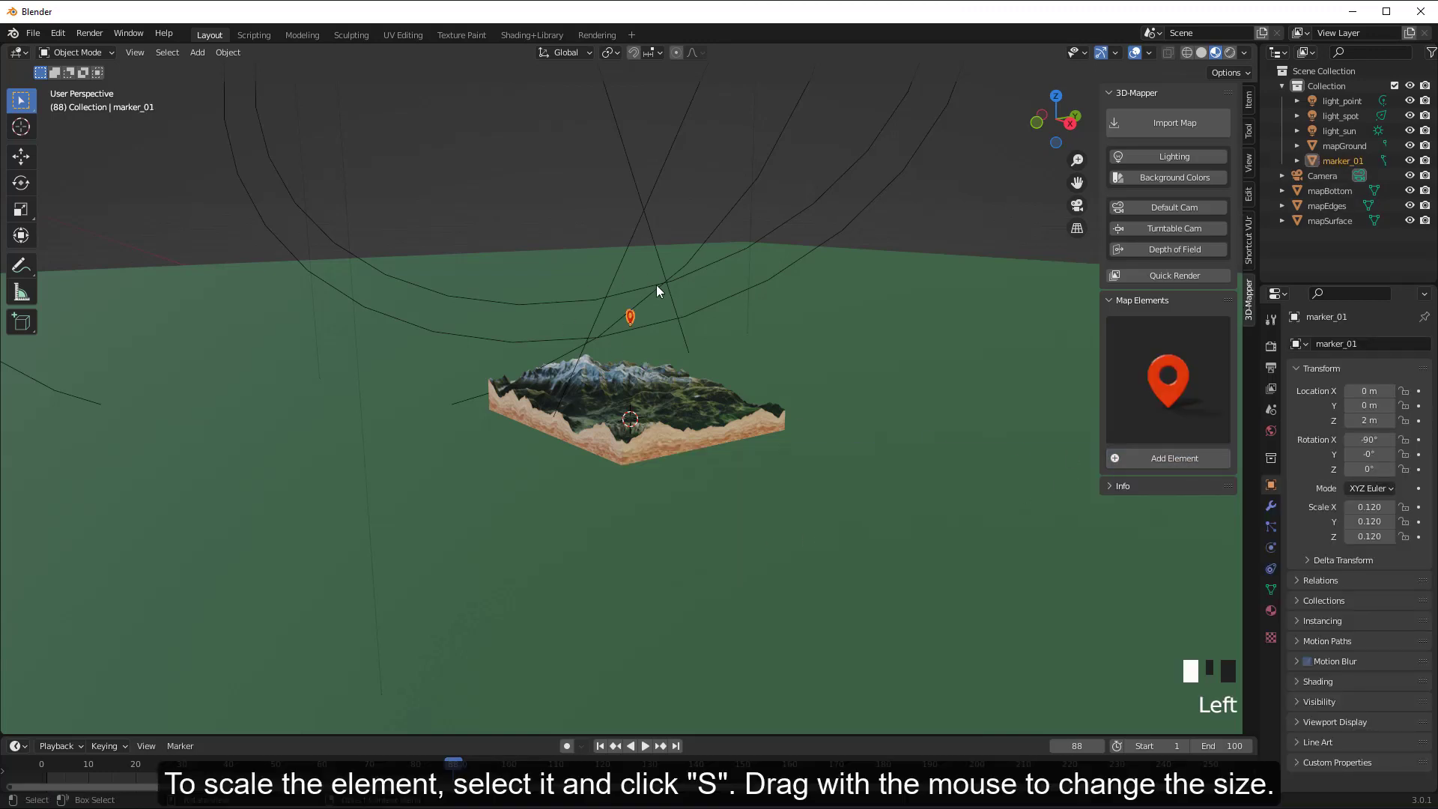
Enlarge the red location marker uniformly to a scale of about 0.152.
{"action": "scroll", "coordinate": [663, 339], "scroll_direction": "up", "scroll_amount": 4}
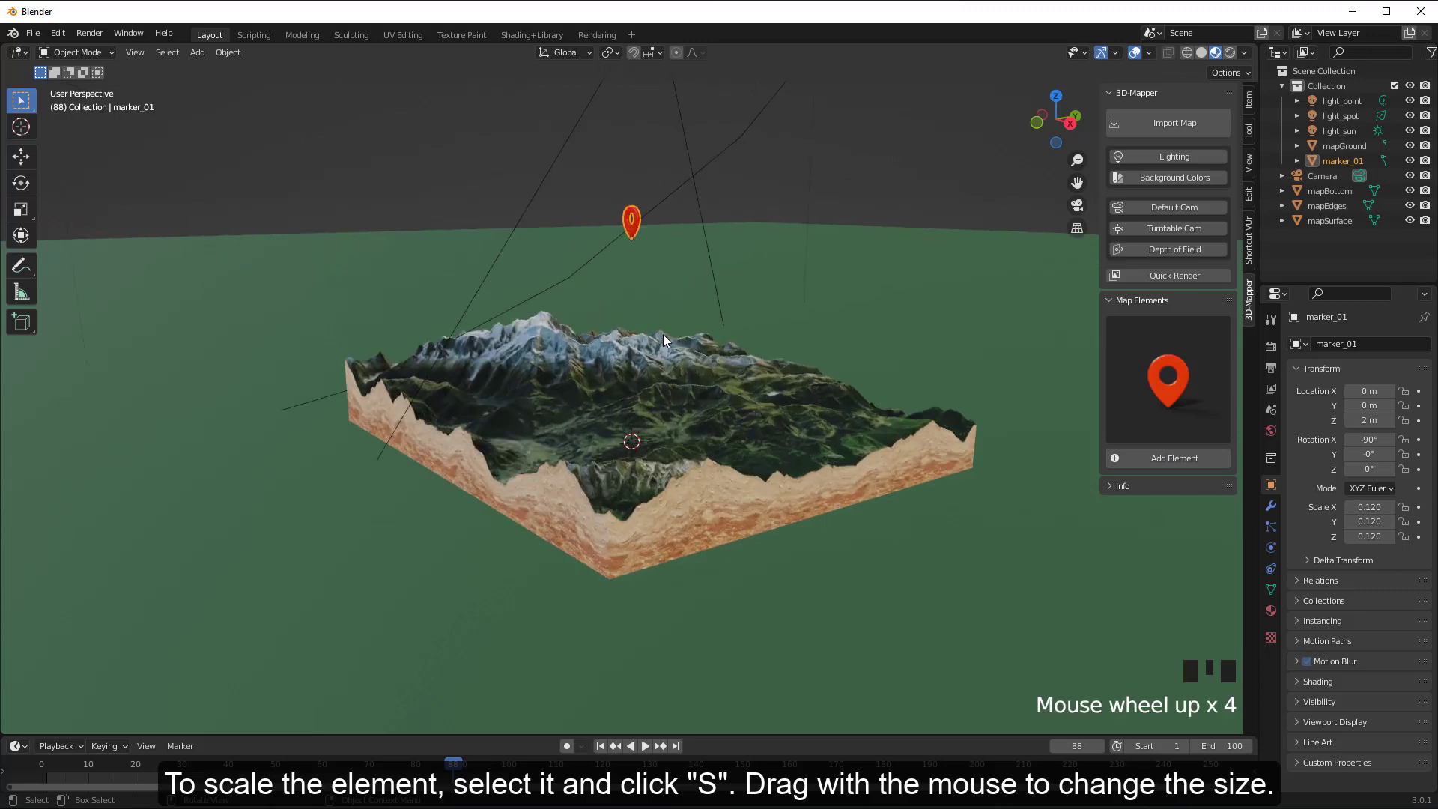
{"action": "key", "text": "s"}
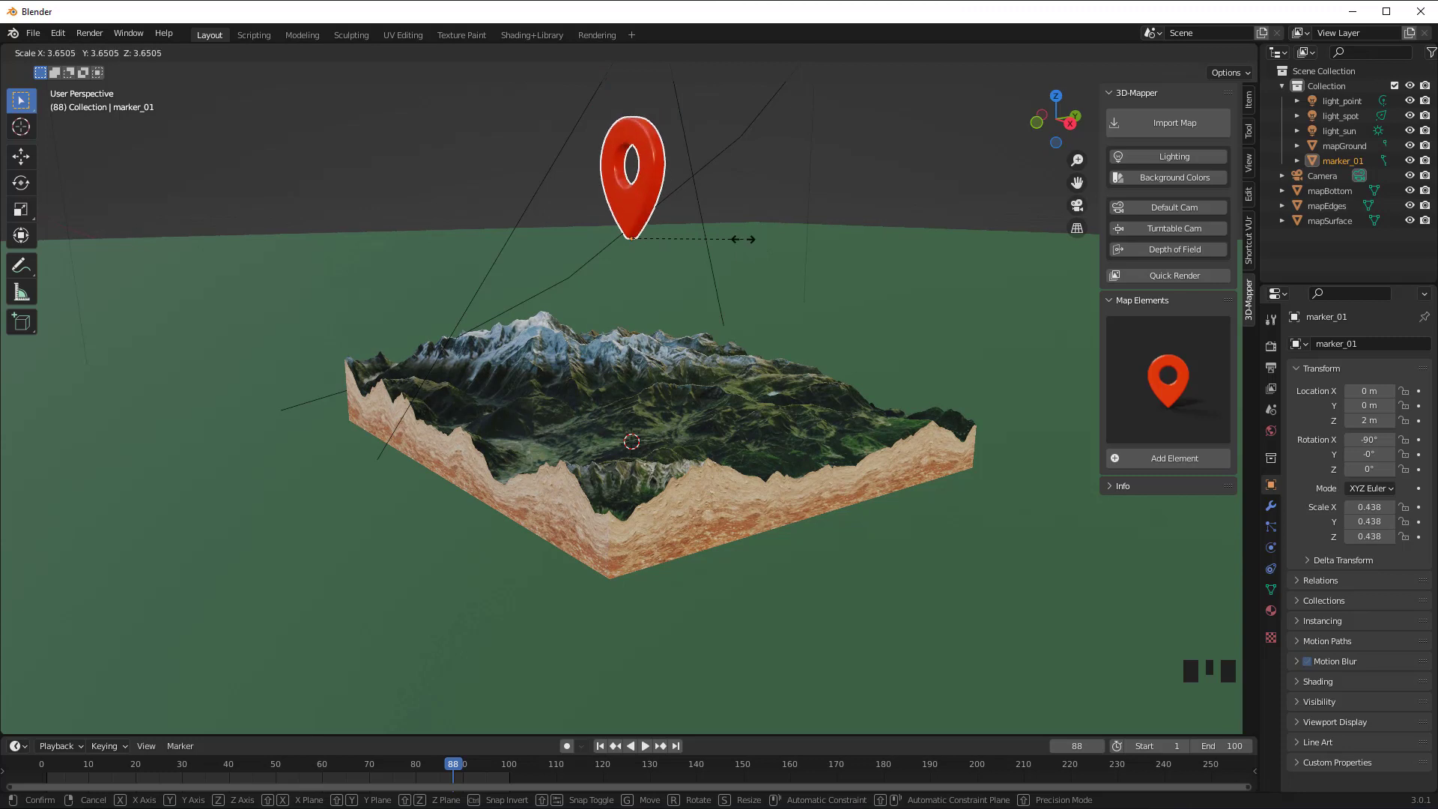
{"action": "left_click", "coordinate": [669, 239]}
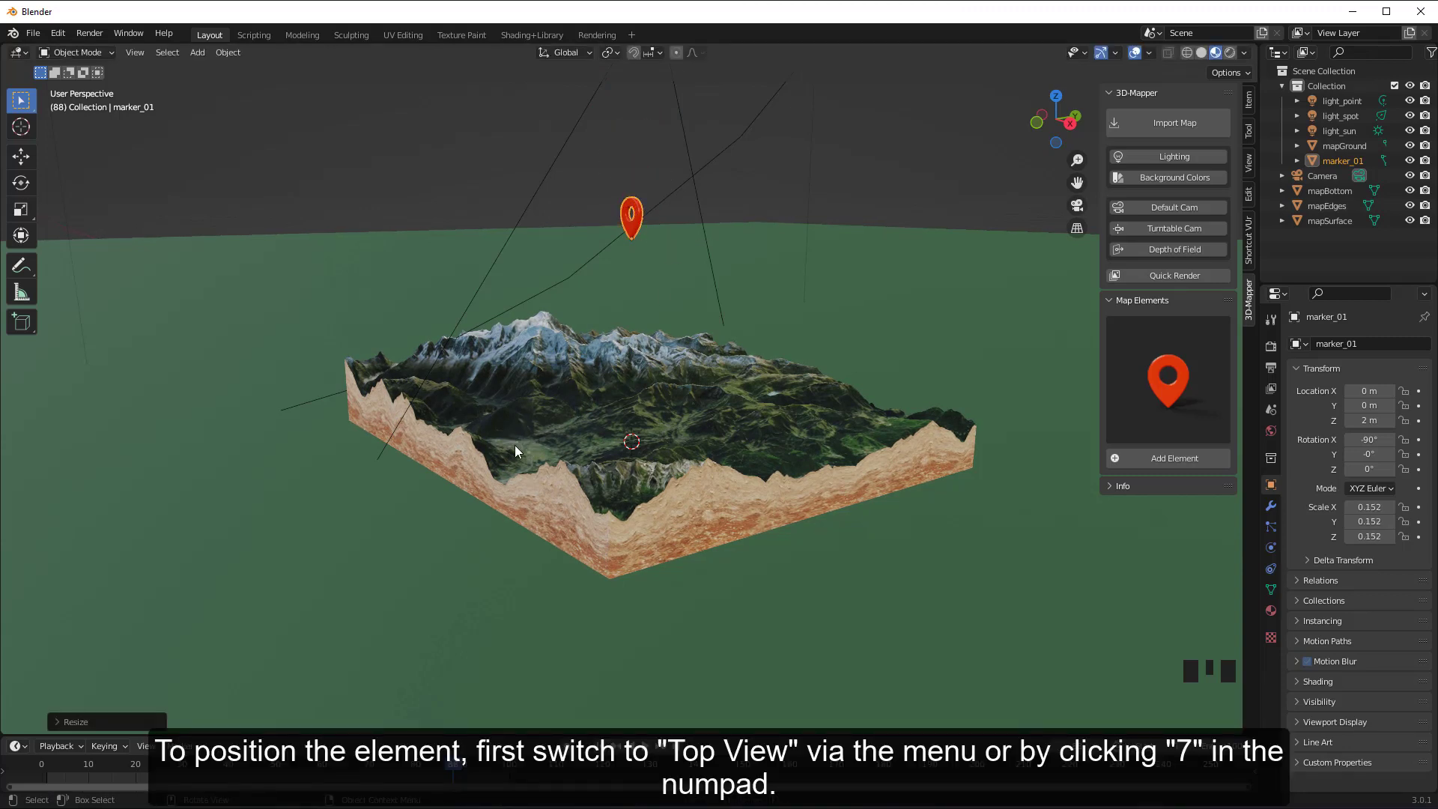
Switch to the top view and move the marker to about X 0.63 m, Y -1.39 m on the map.
{"action": "left_click", "coordinate": [137, 53]}
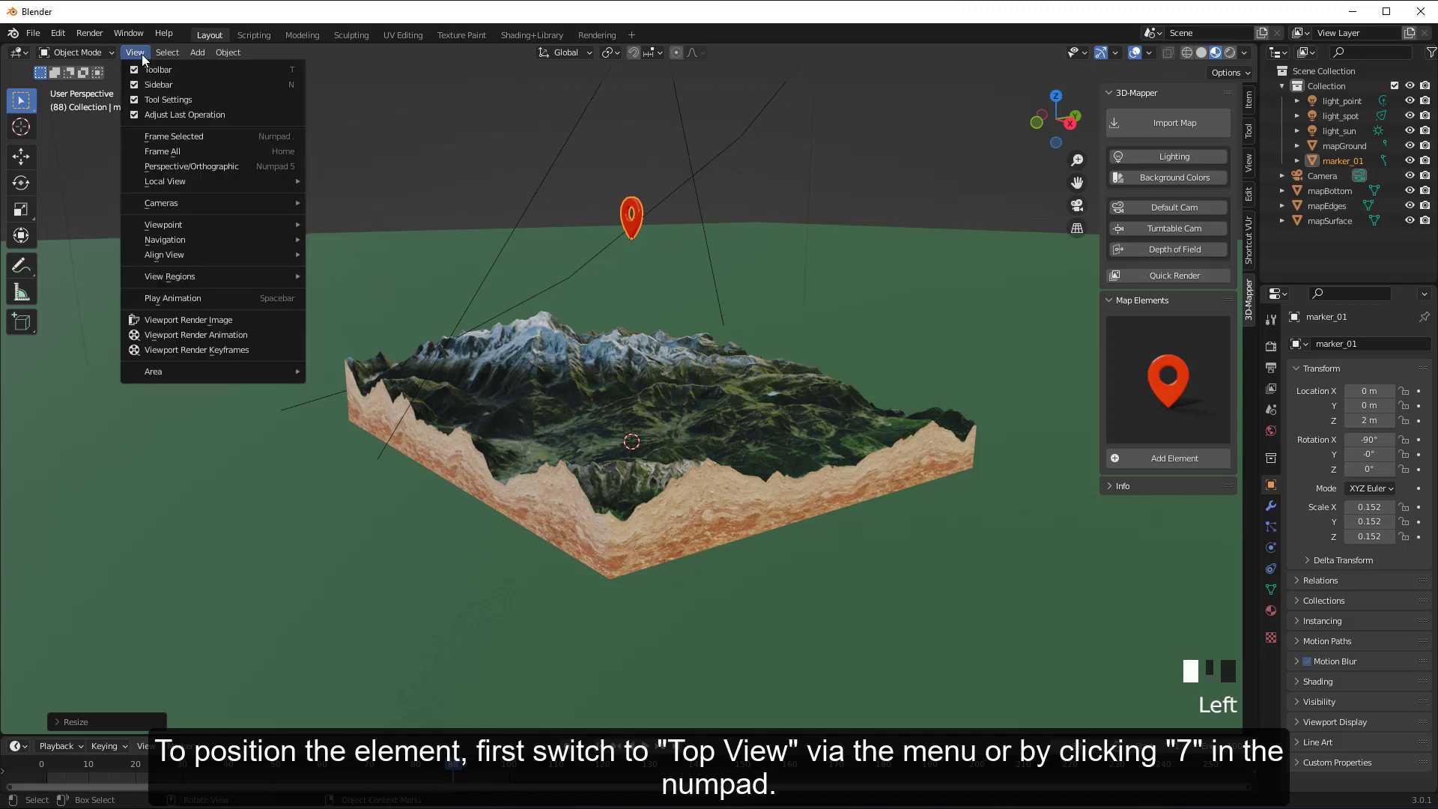
{"action": "mouse_move", "coordinate": [200, 225]}
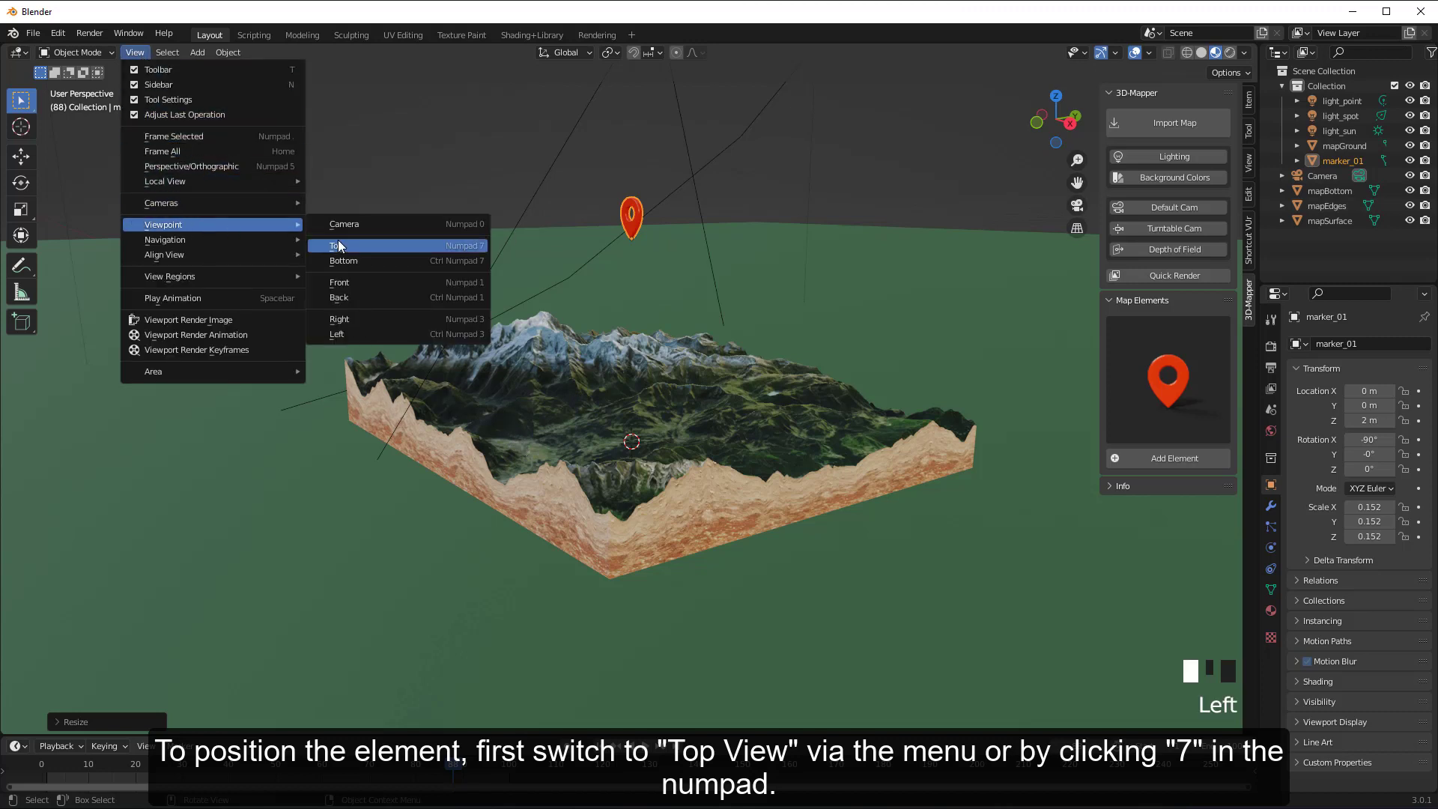
{"action": "left_click", "coordinate": [458, 246]}
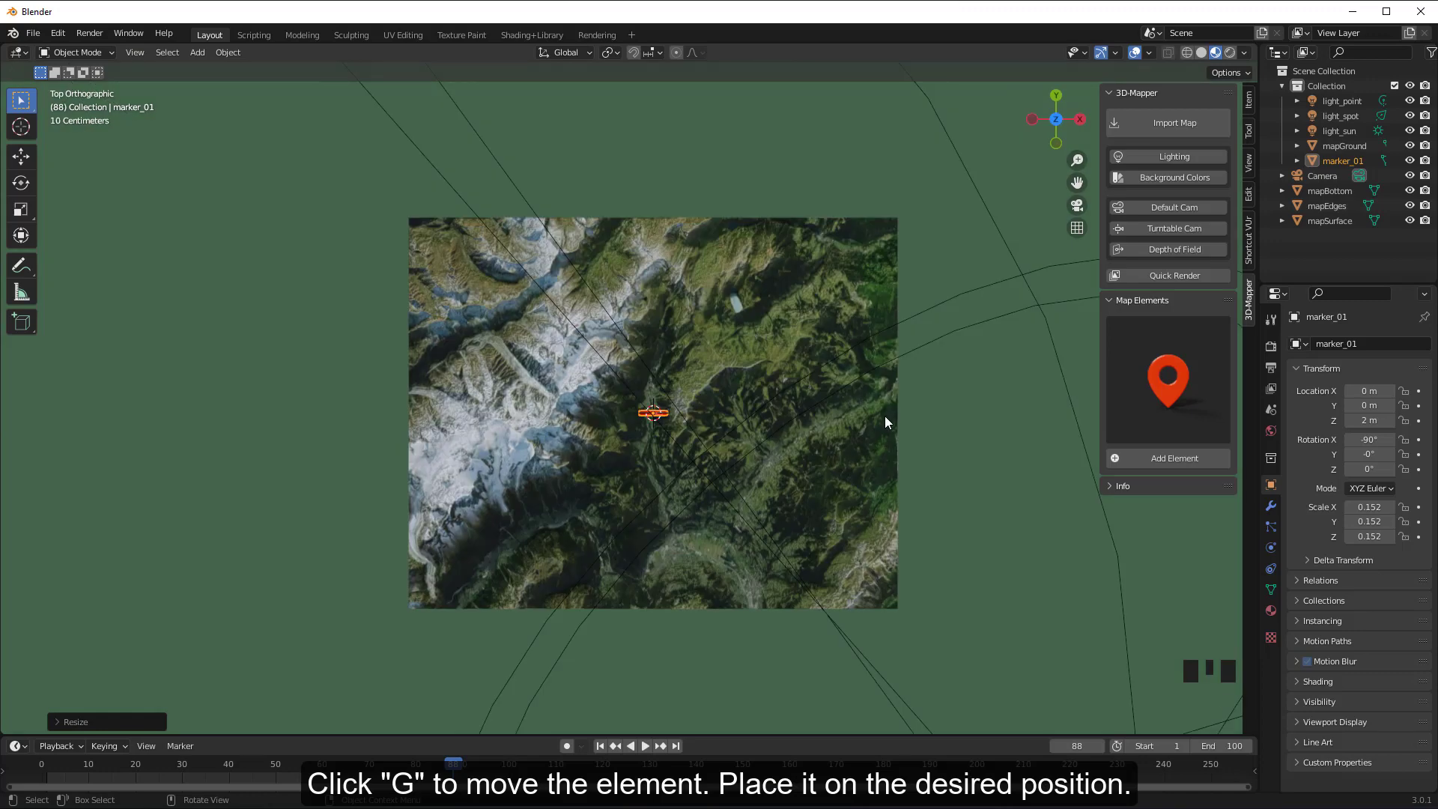
{"action": "key", "text": "g"}
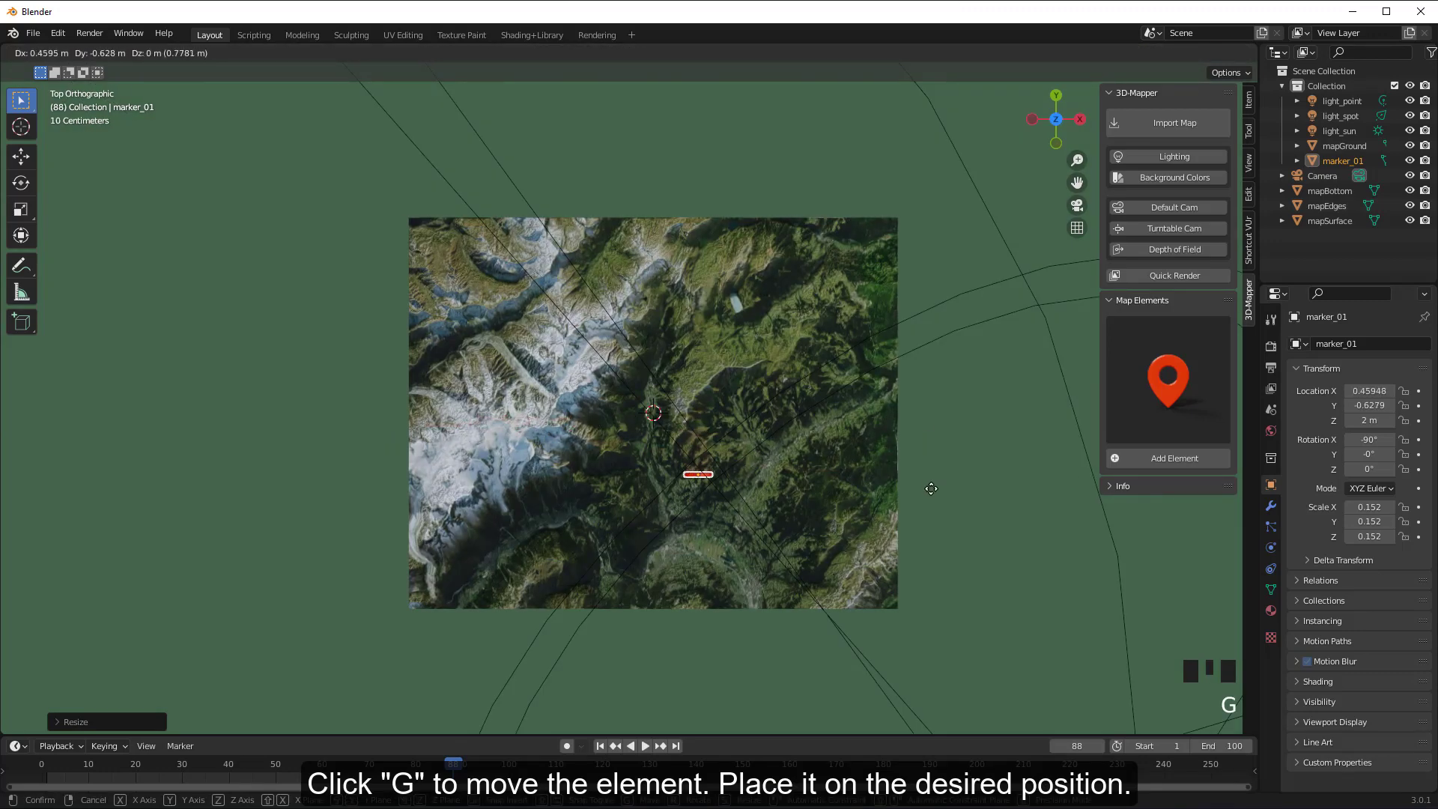
{"action": "left_click", "coordinate": [947, 552]}
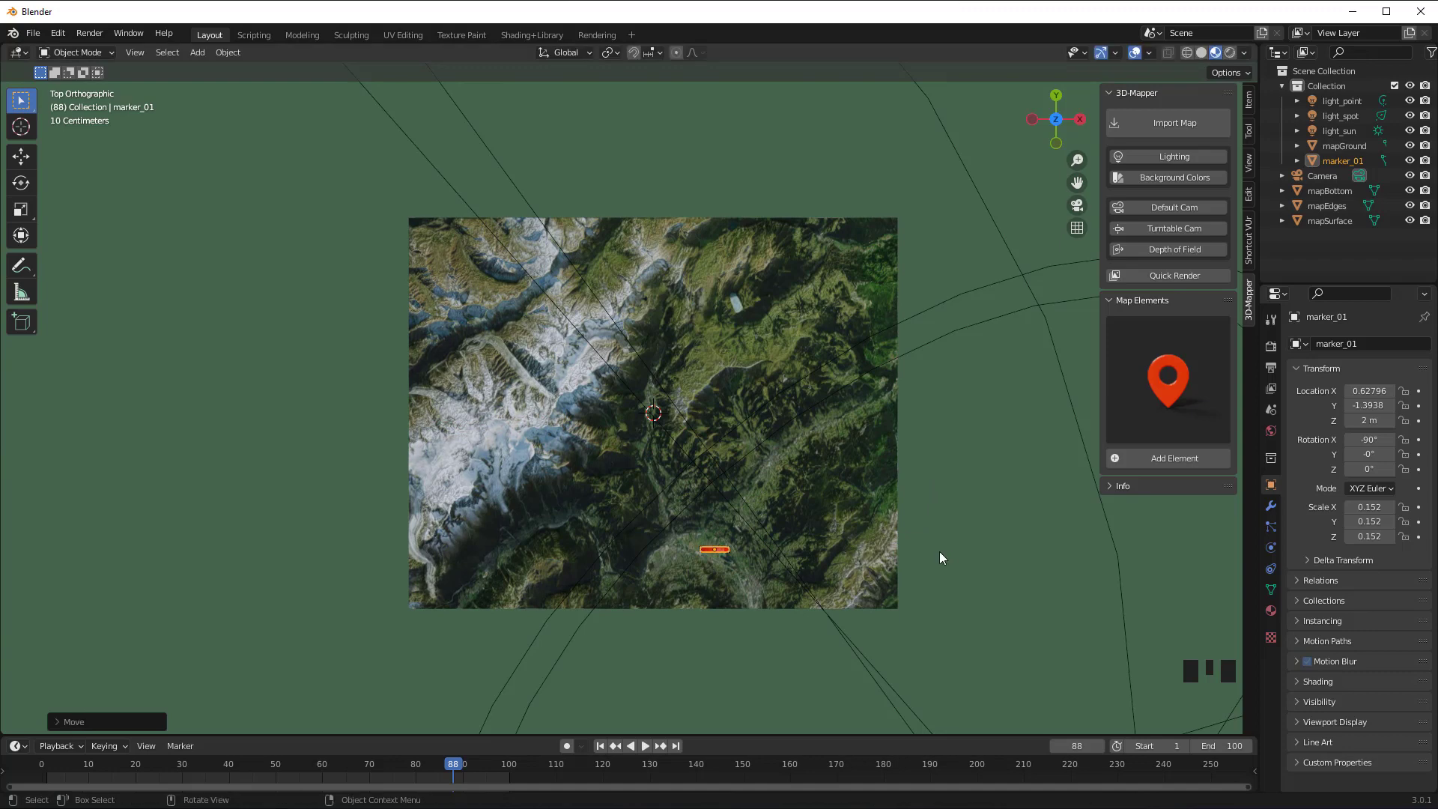
Lower the red location marker along the Z axis to about 0.22 m so its tip reaches the valley surface.
{"action": "middle_click_drag", "start_coordinate": [752, 517], "coordinate": [600, 344]}
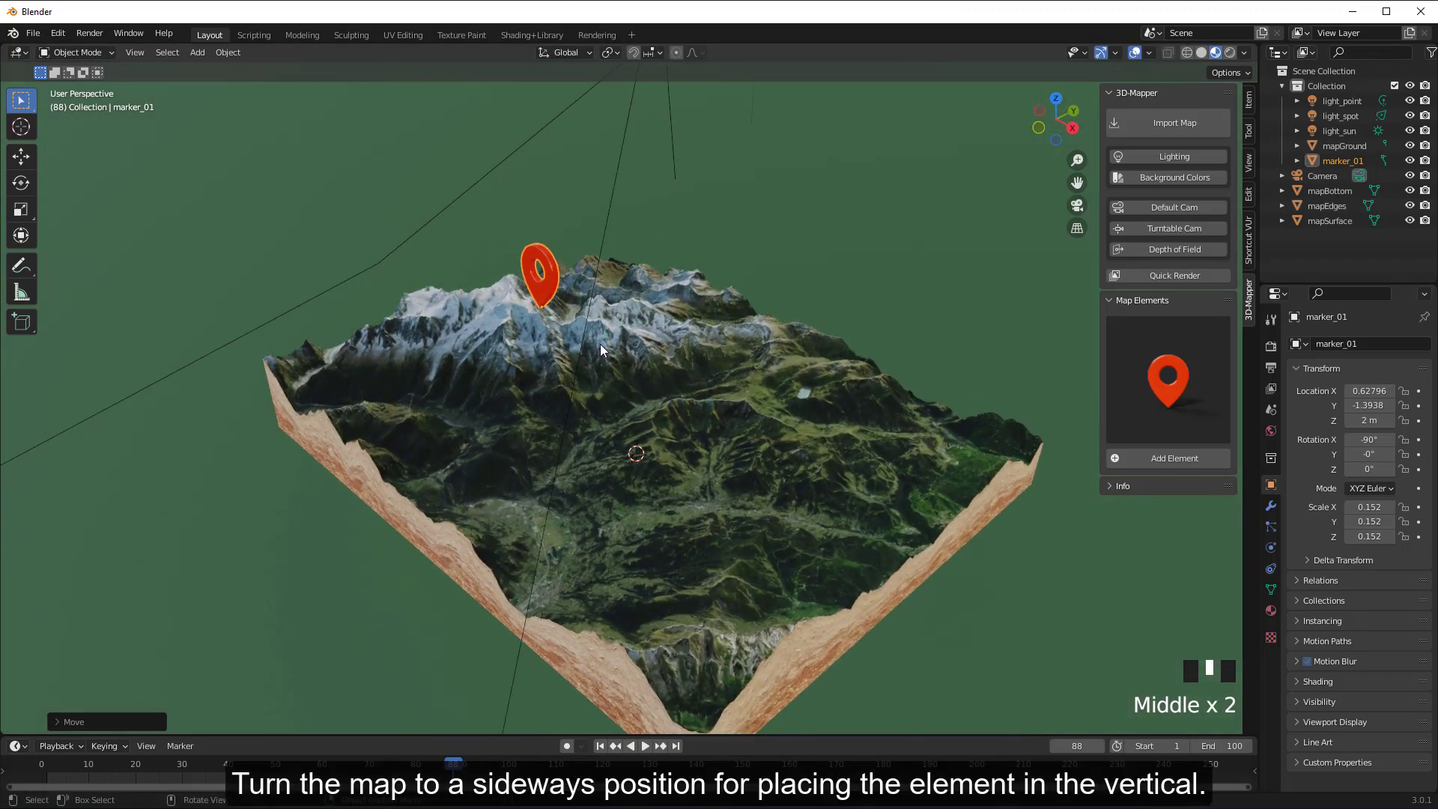
{"action": "key", "text": "g"}
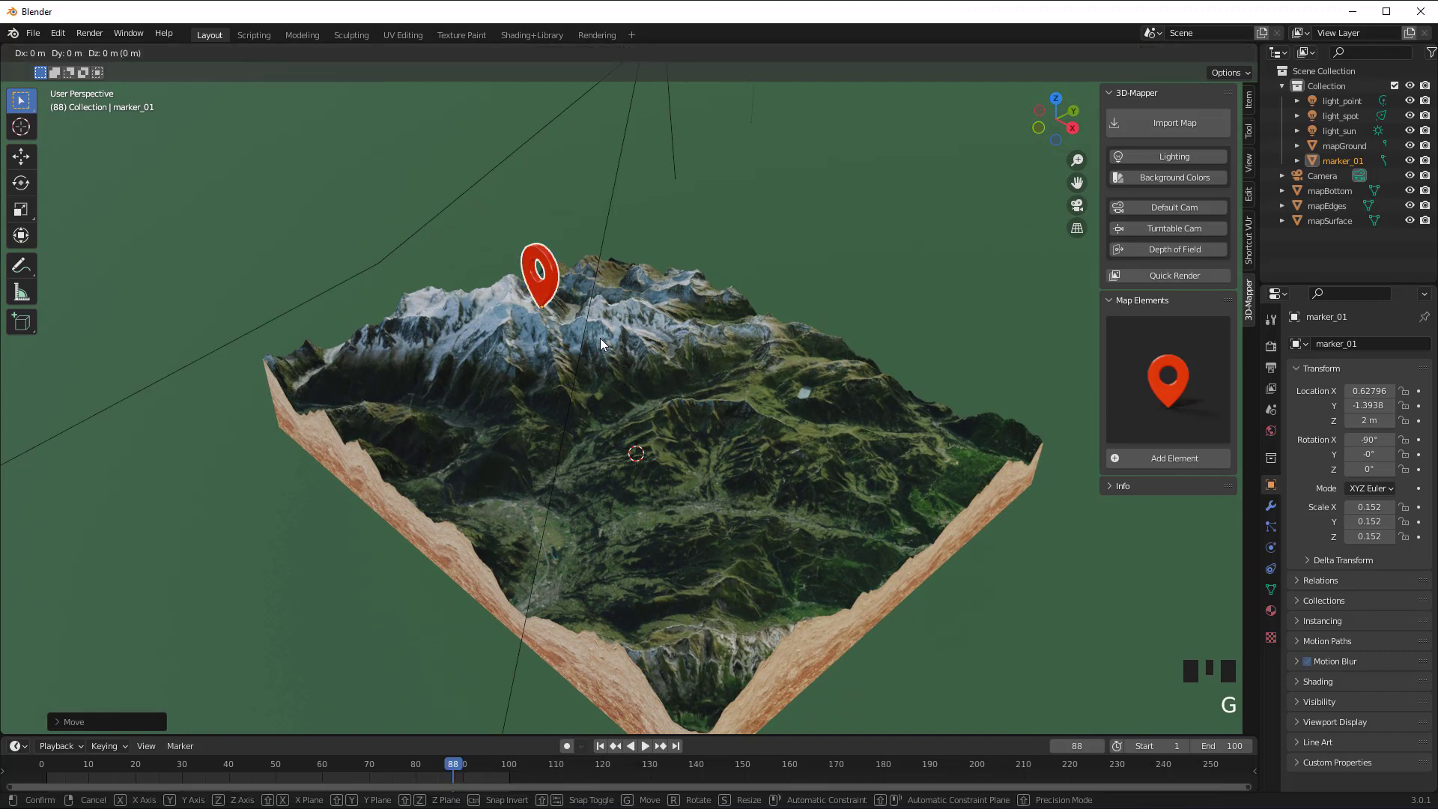
{"action": "key", "text": "z"}
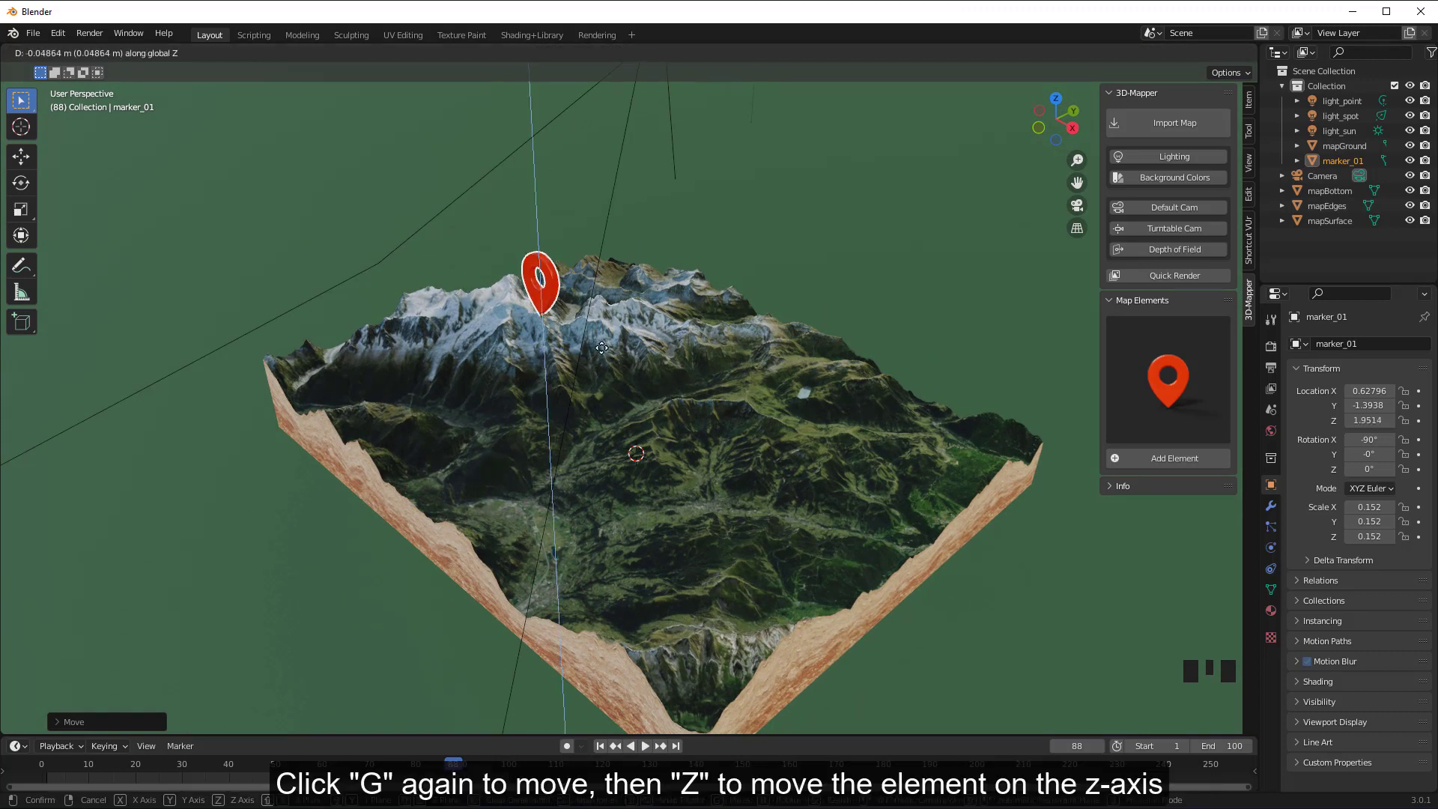
{"action": "mouse_move", "coordinate": [593, 565]}
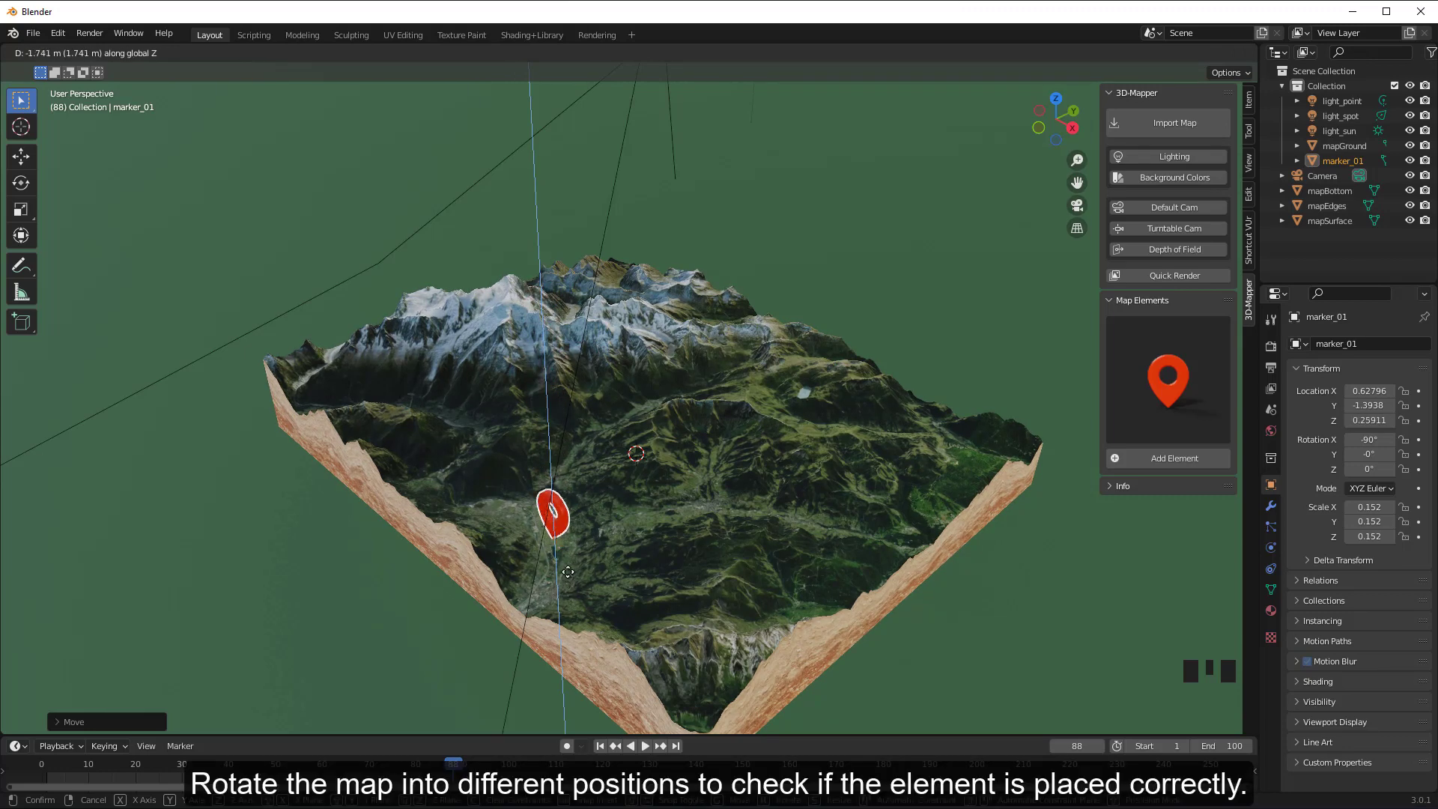
{"action": "left_click", "coordinate": [543, 567]}
{"action": "scroll", "coordinate": [532, 564], "scroll_direction": "up", "scroll_amount": 3}
{"action": "mouse_move", "coordinate": [523, 568]}
{"action": "middle_mouse_down", "text": "shift"}
{"action": "mouse_move", "coordinate": [579, 433]}
{"action": "mouse_move", "coordinate": [627, 424]}
{"action": "middle_mouse_up", "text": "shift"}
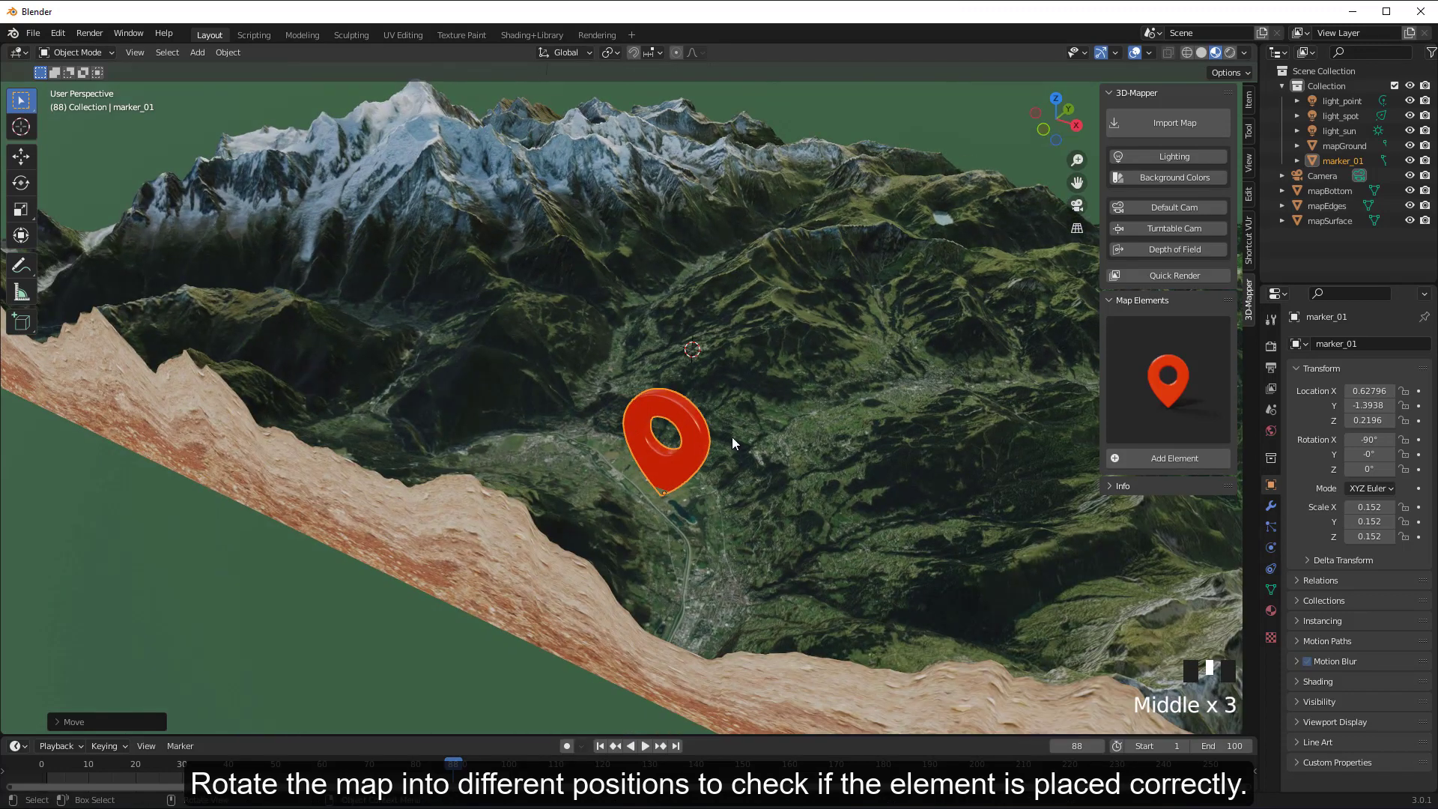
Raise the marker along Z to about 0.25 m and shrink it uniformly to a scale of about 0.068.
{"action": "key", "text": "g"}
{"action": "key", "text": "z"}
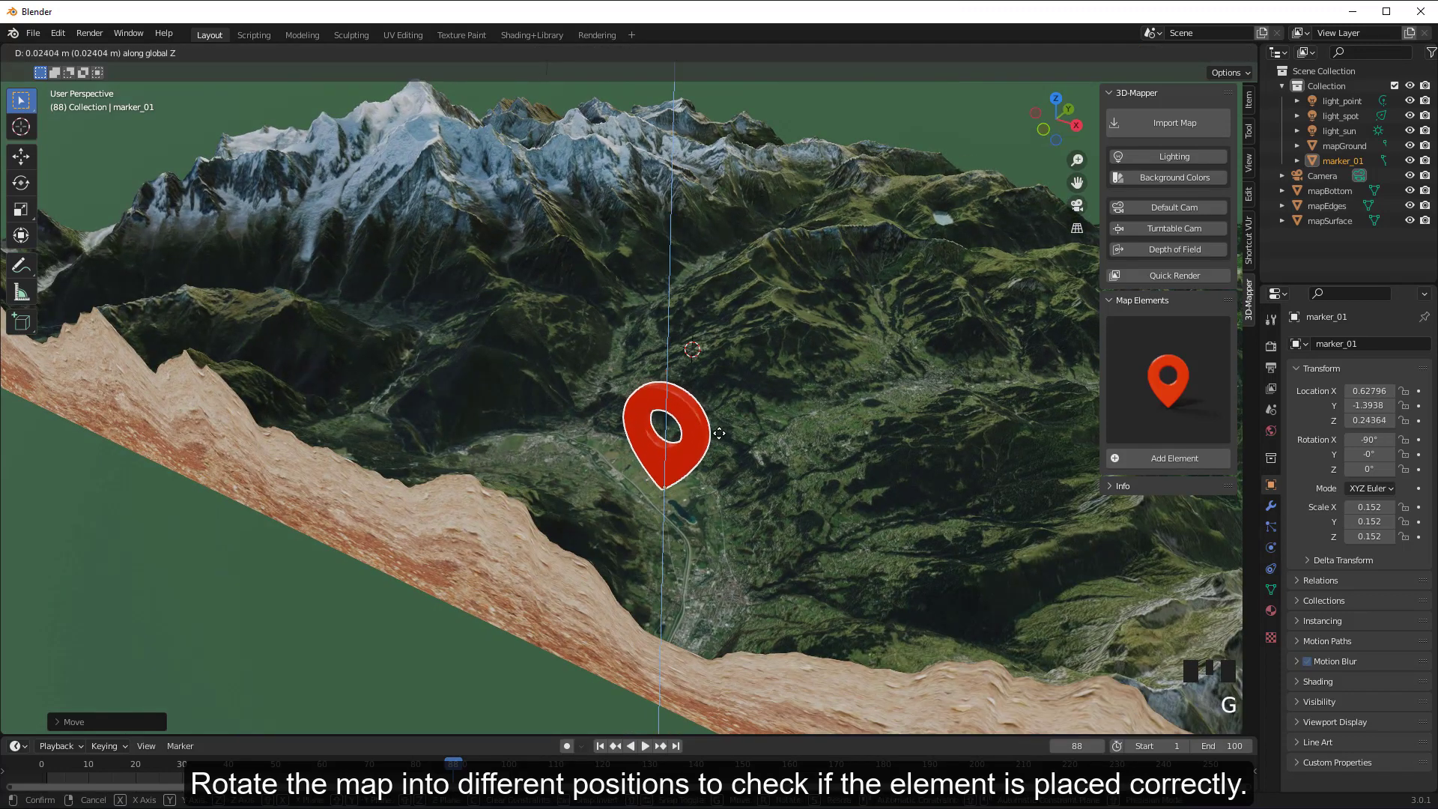
{"action": "left_click", "coordinate": [718, 430]}
{"action": "key", "text": "s"}
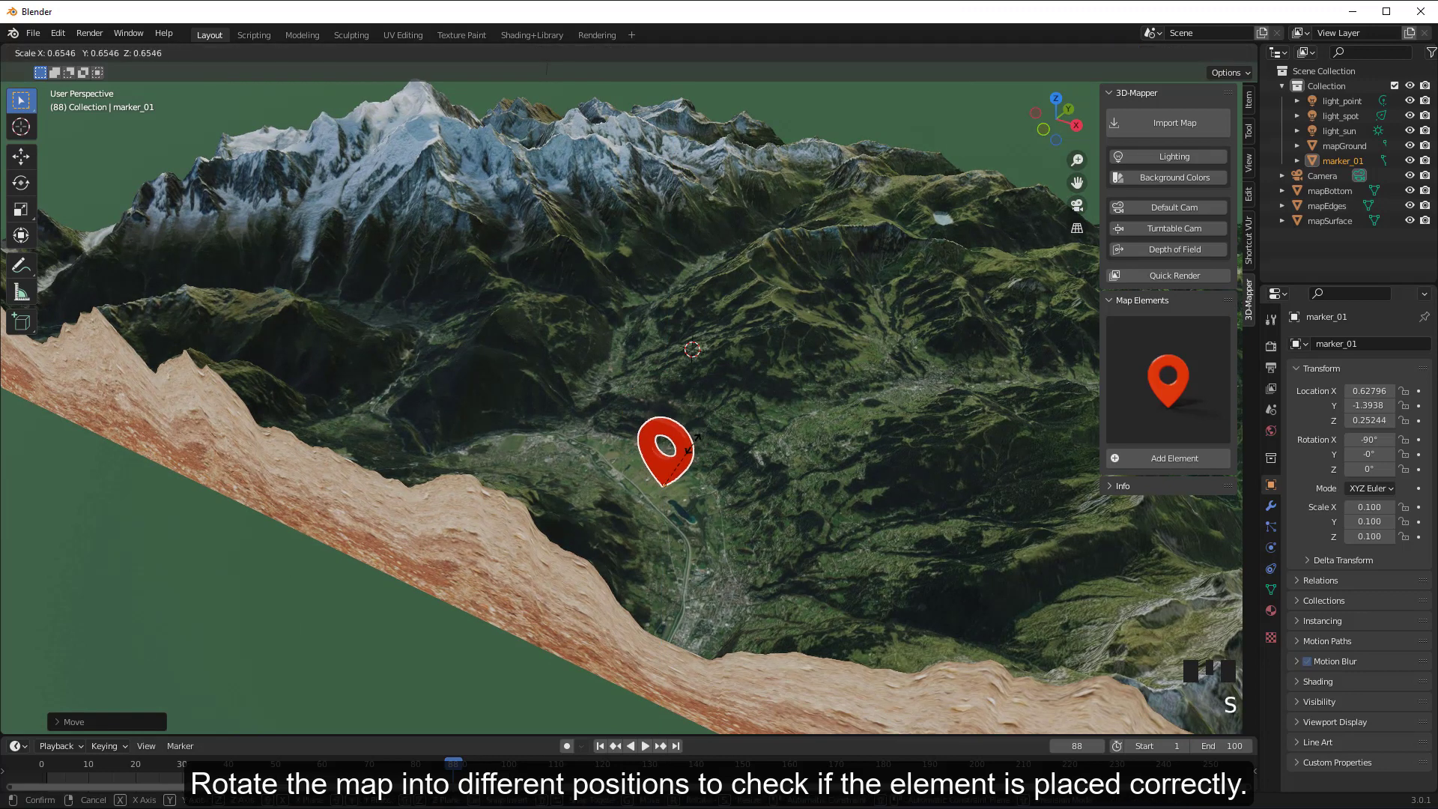
{"action": "left_click", "coordinate": [685, 459]}
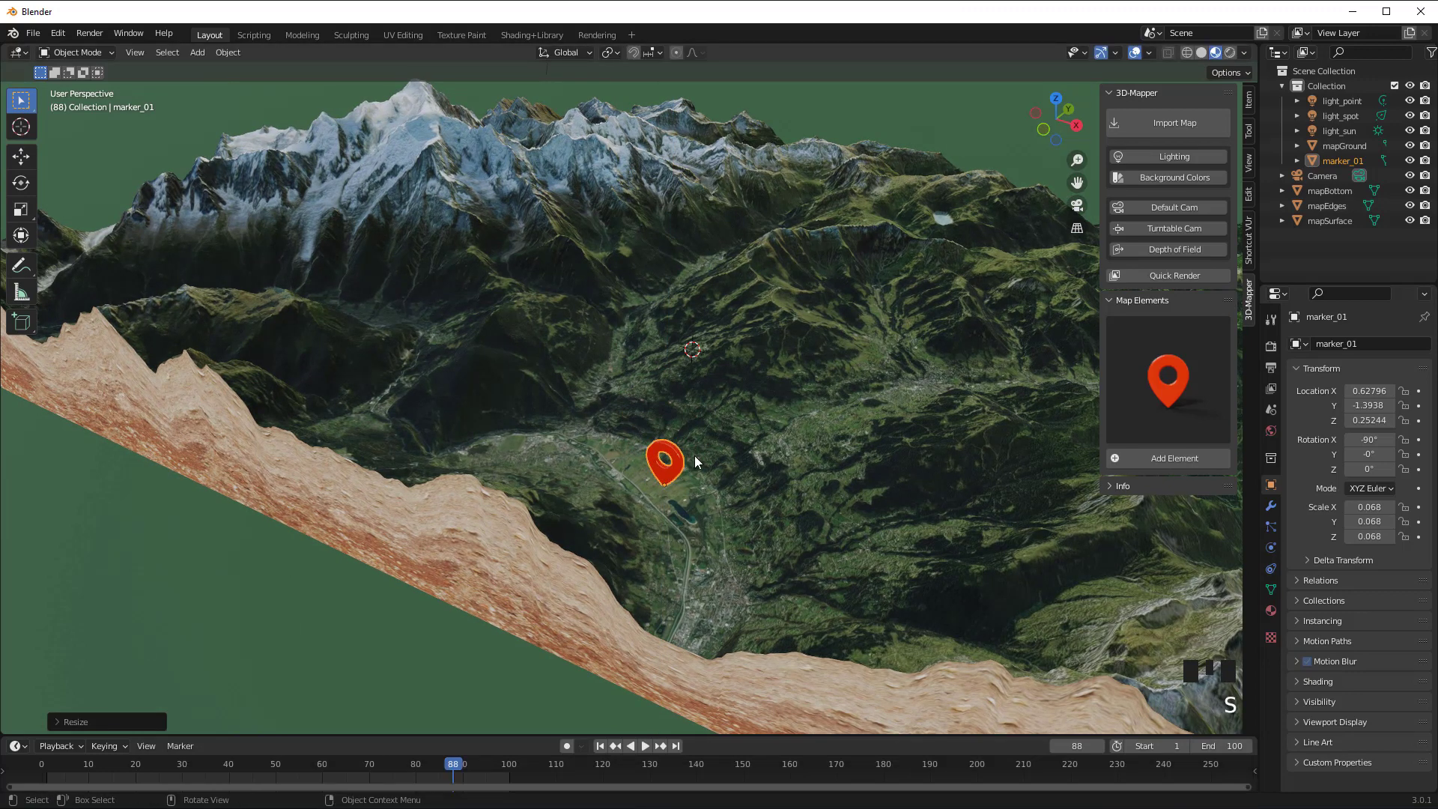
Switch to the top view and rotate the marker to about 46° around Z, then check it in perspective.
{"action": "left_click", "coordinate": [131, 53]}
{"action": "mouse_move", "coordinate": [223, 224]}
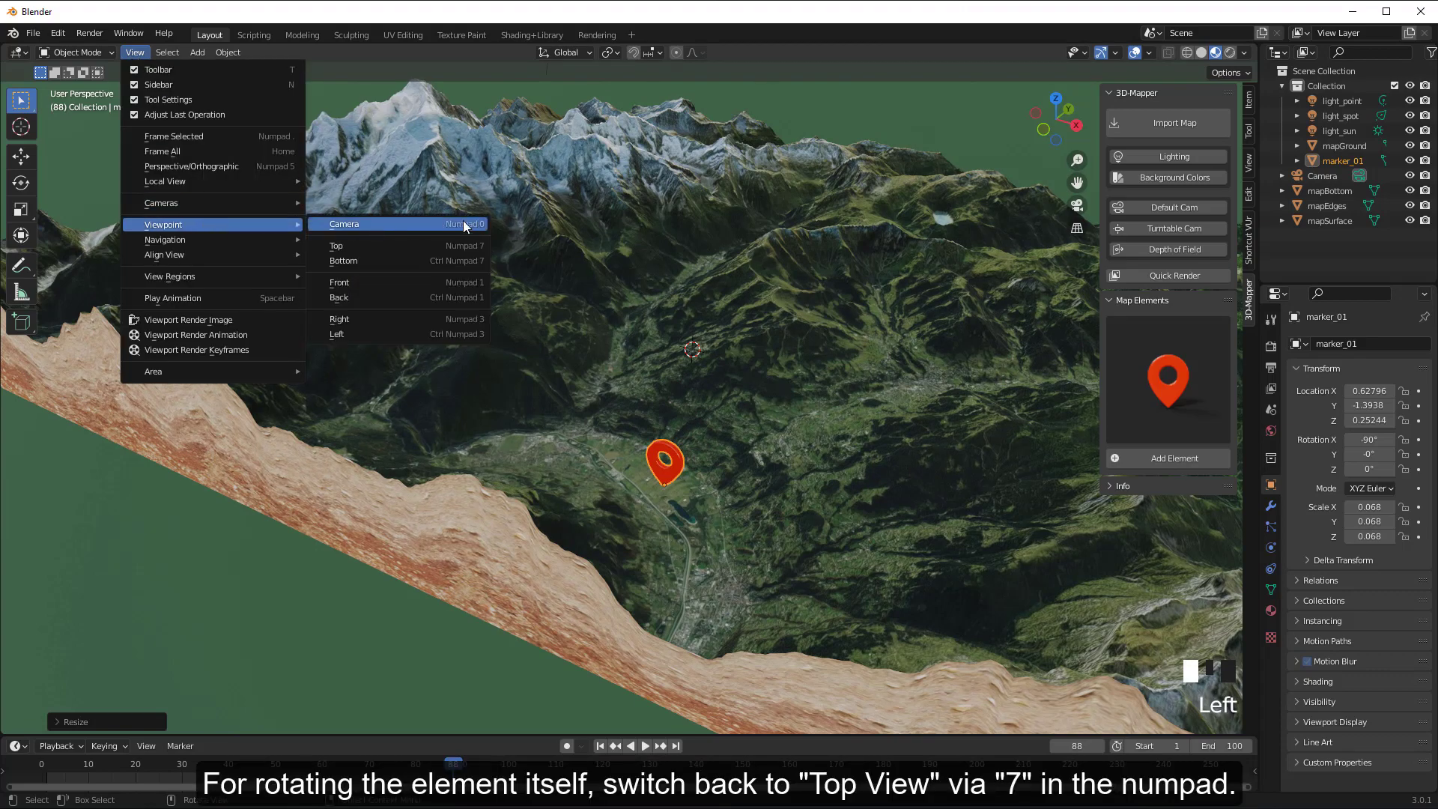
{"action": "left_click", "coordinate": [456, 245]}
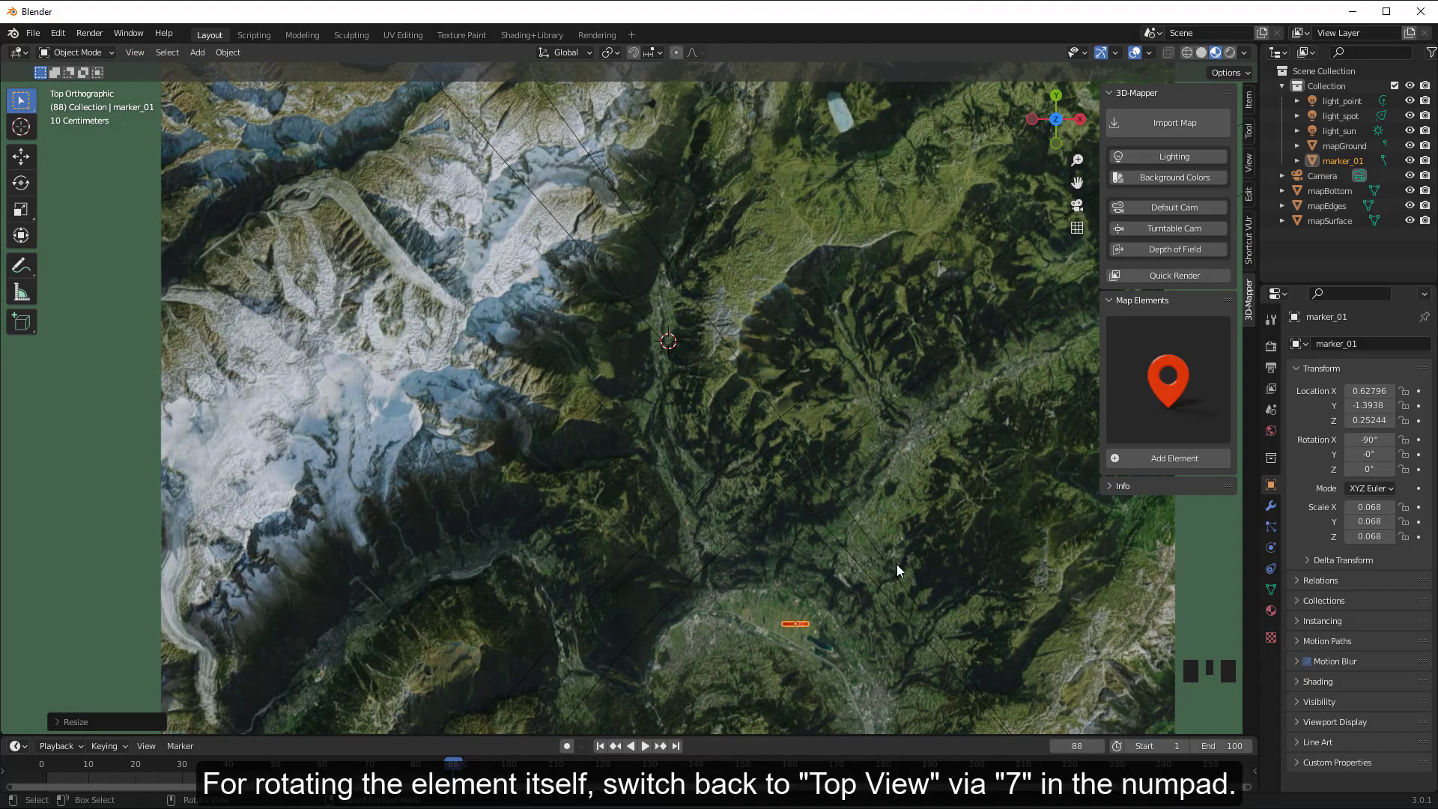
{"action": "key", "text": "r"}
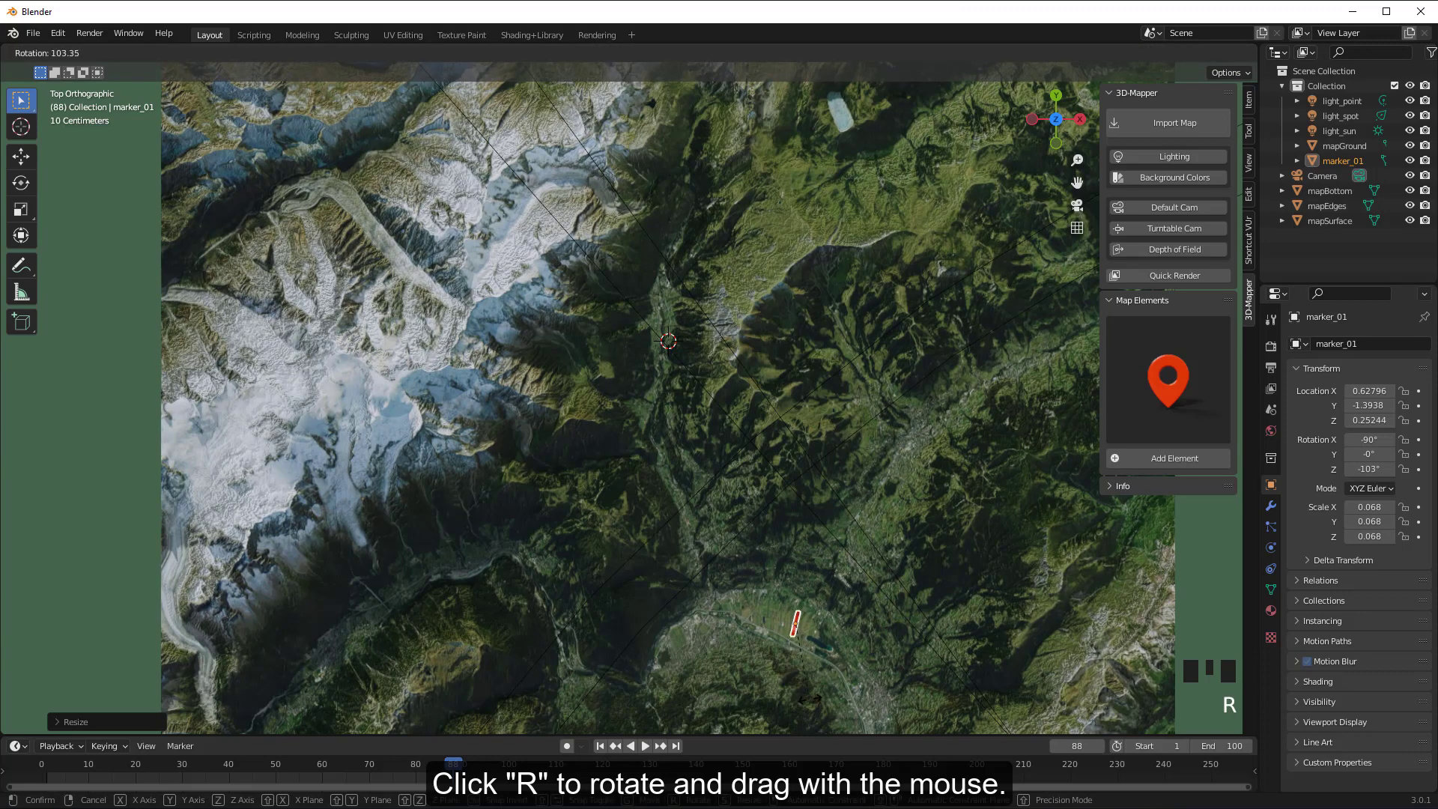
{"action": "left_click", "coordinate": [816, 562]}
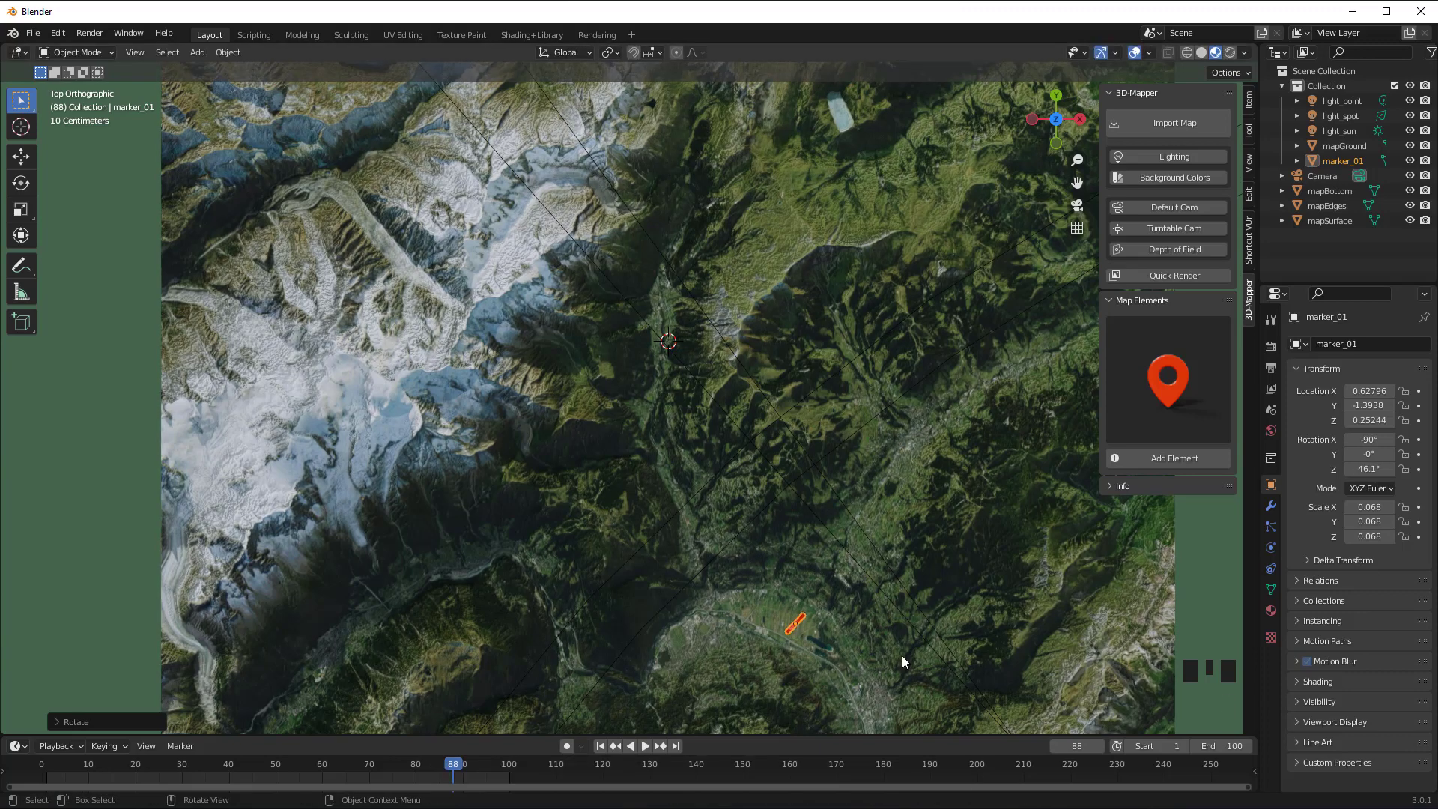
{"action": "middle_click_drag", "start_coordinate": [347, 262], "coordinate": [465, 340]}
{"action": "scroll", "coordinate": [507, 399], "scroll_direction": "down", "scroll_amount": 2}
{"action": "mouse_move", "coordinate": [507, 399]}
{"action": "middle_mouse_down"}
{"action": "mouse_move", "coordinate": [433, 387]}
{"action": "mouse_move", "coordinate": [507, 375]}
{"action": "mouse_move", "coordinate": [525, 397]}
{"action": "mouse_move", "coordinate": [511, 401]}
{"action": "middle_mouse_up"}
{"action": "scroll", "coordinate": [513, 401], "scroll_direction": "down", "scroll_amount": 2}
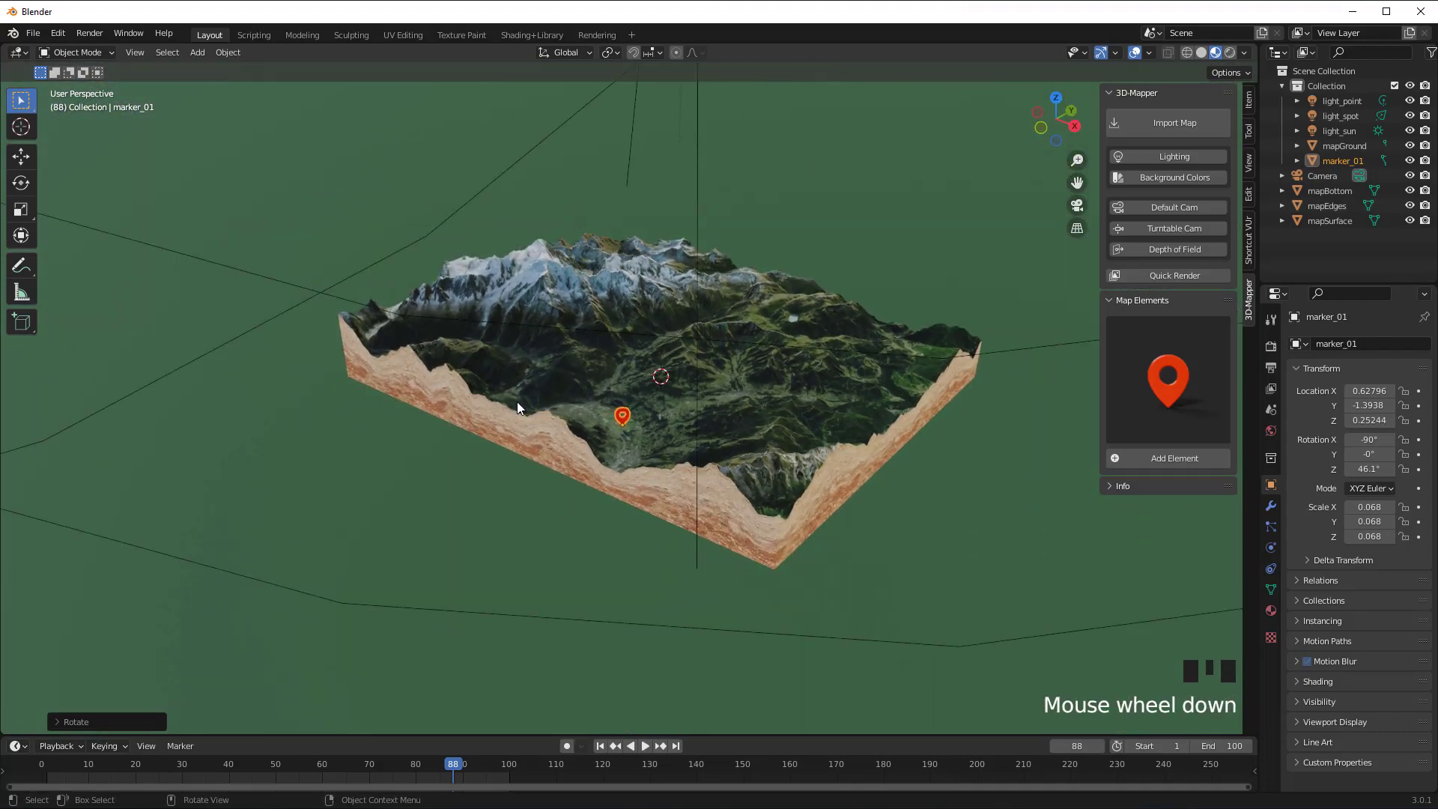
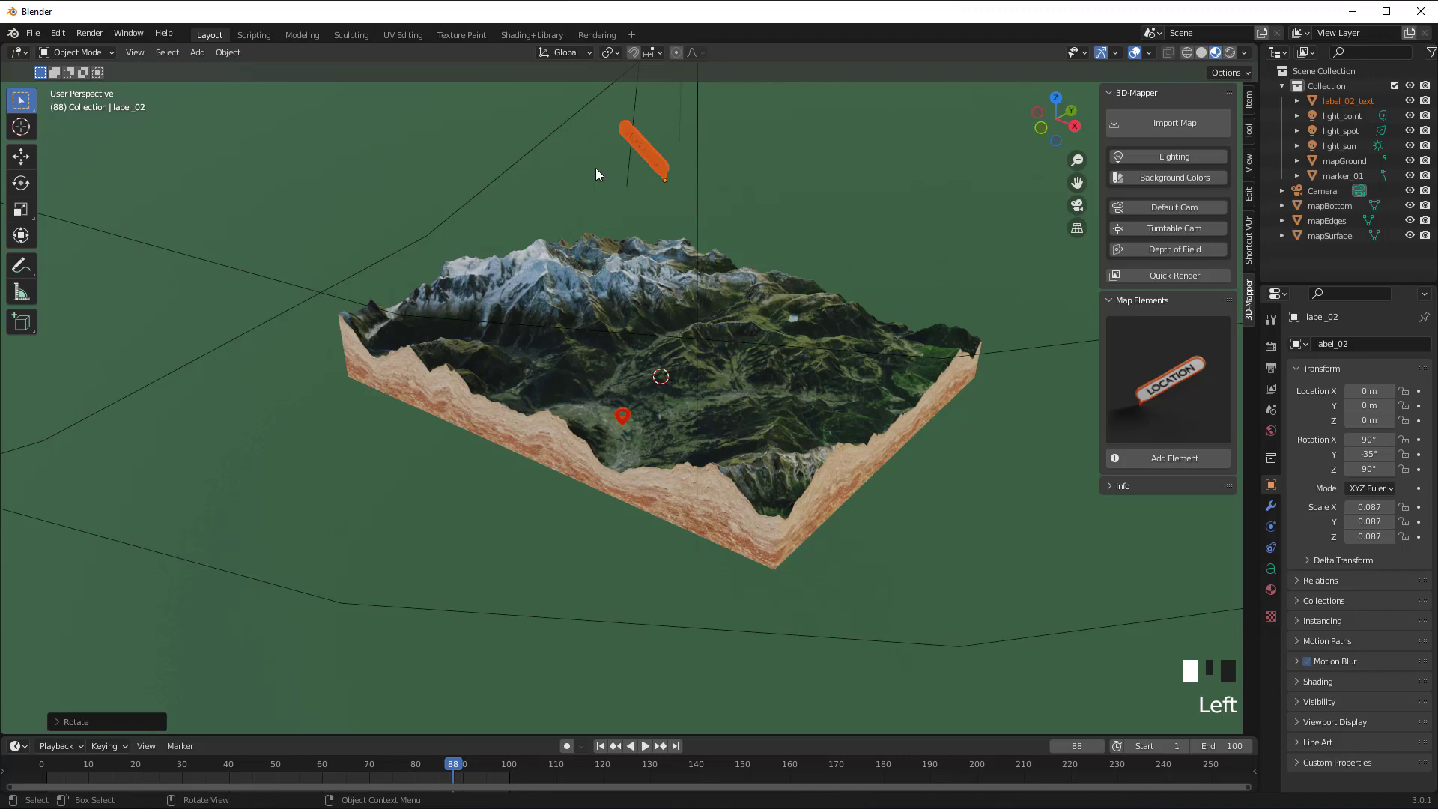
Switch to the top view and move the LOCATION label onto the snow-covered mountains west of the map's centre.
{"action": "key", "text": "KP_7"}
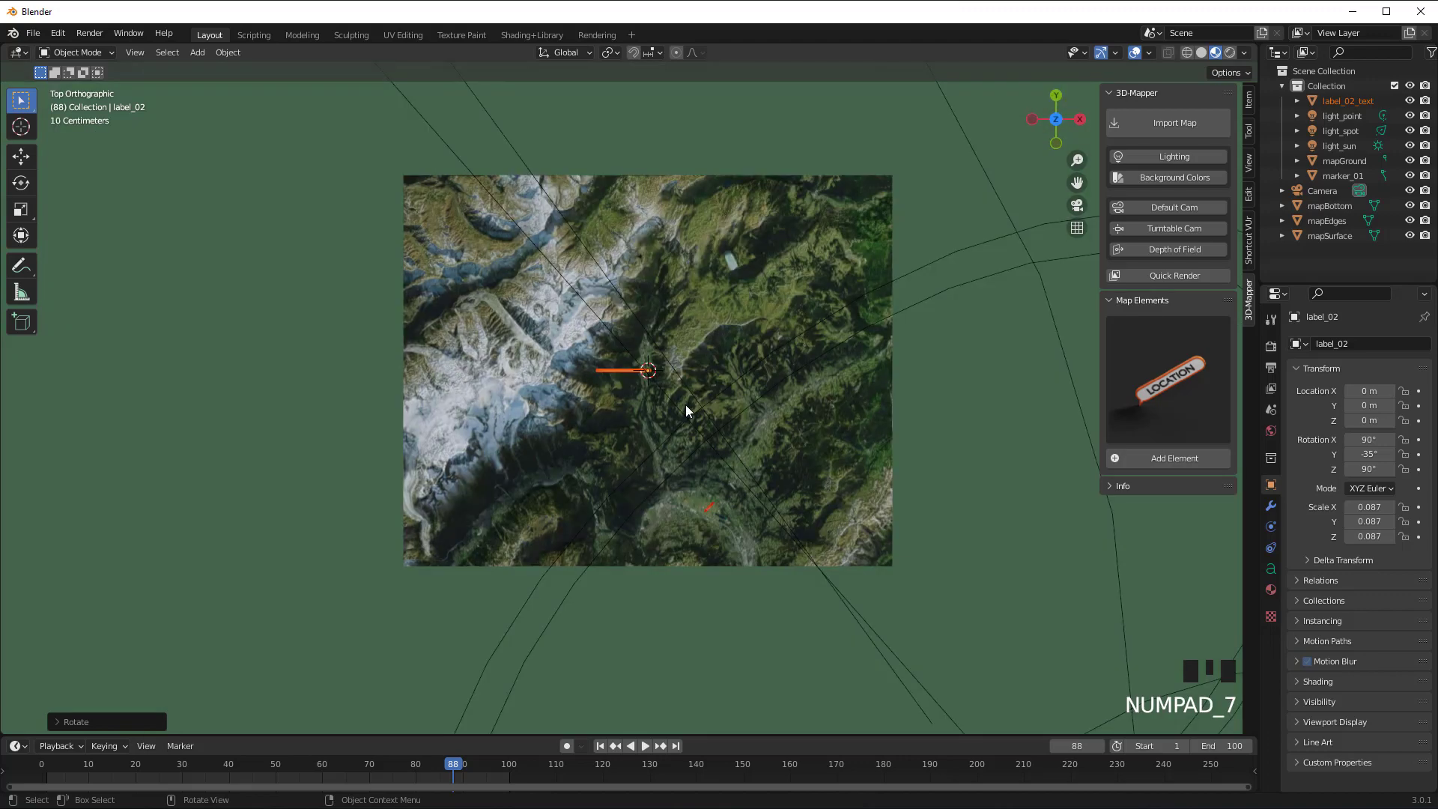
{"action": "key", "text": "g"}
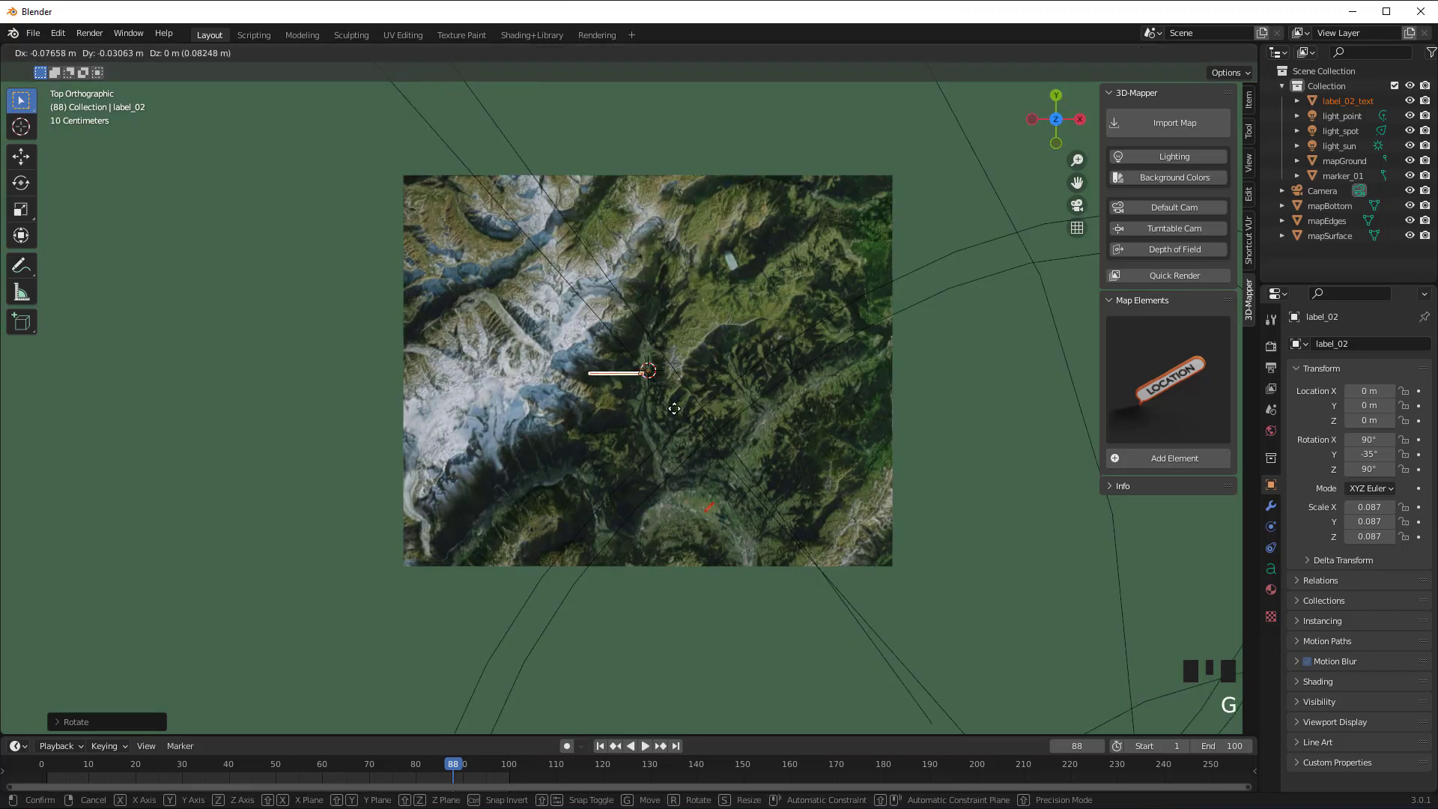
{"action": "left_click", "coordinate": [520, 424]}
{"action": "scroll", "coordinate": [458, 412], "scroll_direction": "up", "scroll_amount": 5}
{"action": "middle_click_drag", "start_coordinate": [404, 392], "coordinate": [618, 383], "text": "shift"}
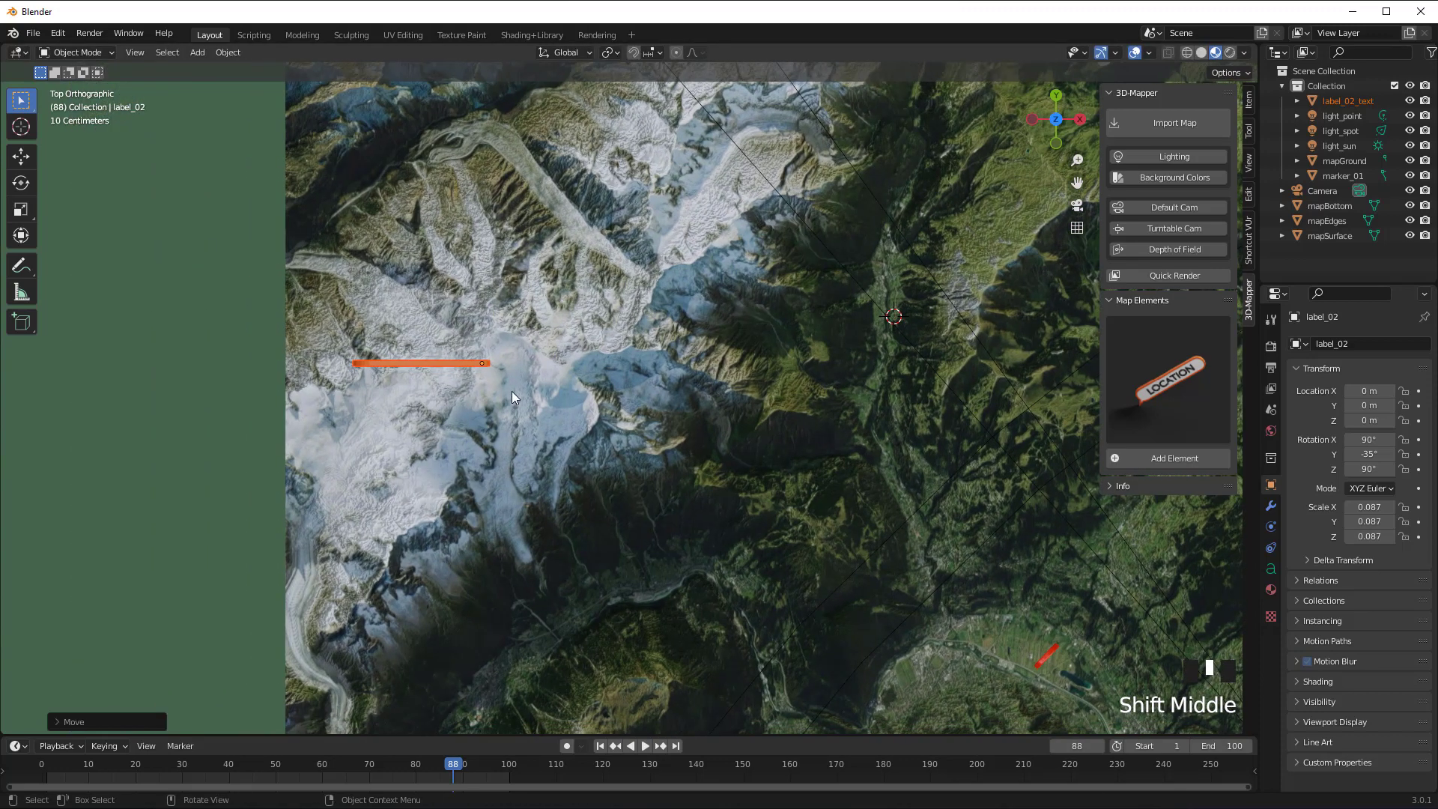
{"action": "key", "text": "g"}
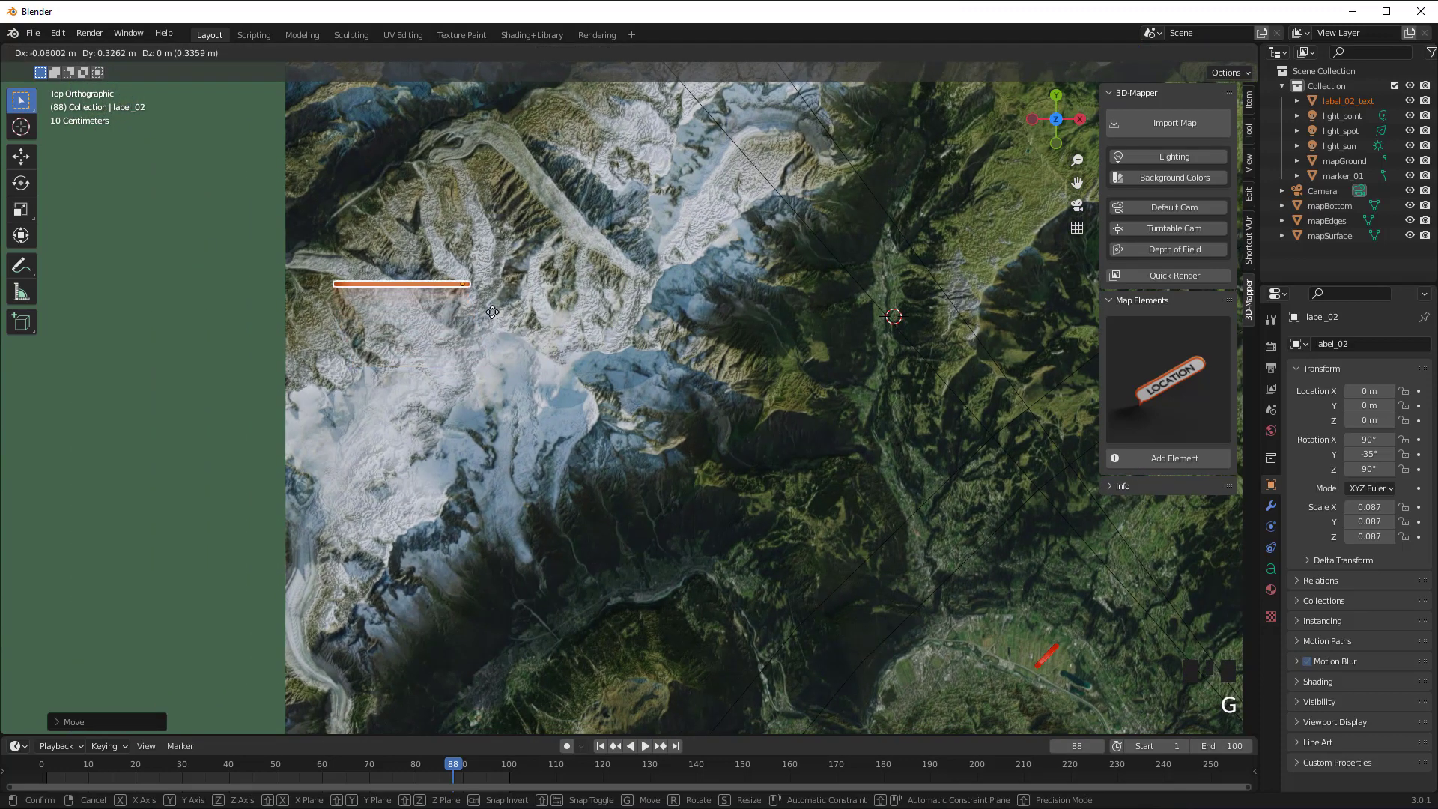
{"action": "left_click", "coordinate": [512, 387]}
Lower the LOCATION label along the Z axis by about 0.8 m towards the snowy mountains.
{"action": "middle_click_drag", "start_coordinate": [511, 388], "coordinate": [647, 285]}
{"action": "scroll", "coordinate": [582, 337], "scroll_direction": "down", "scroll_amount": 2}
{"action": "scroll", "coordinate": [647, 285], "scroll_direction": "down", "scroll_amount": 1}
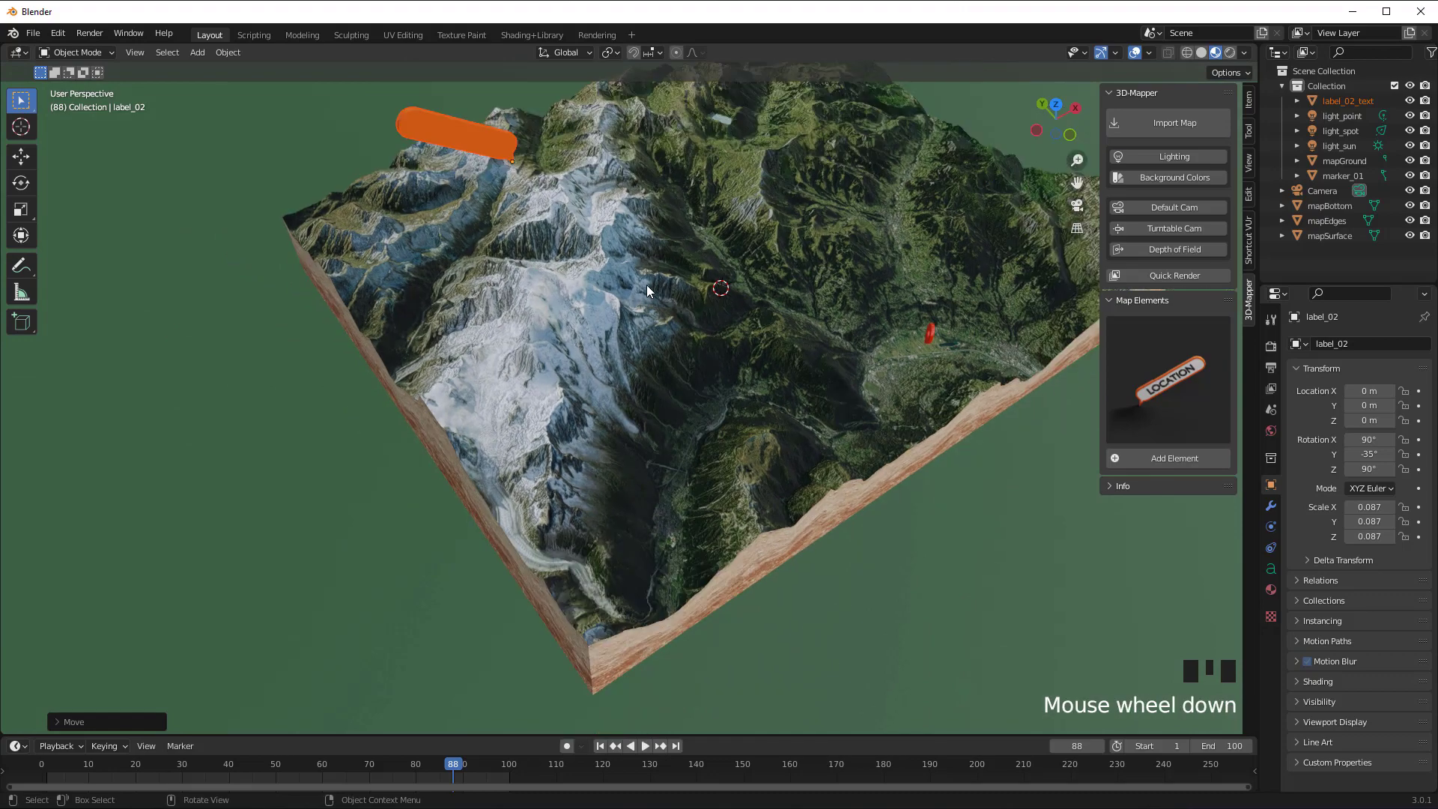
{"action": "key", "text": "g"}
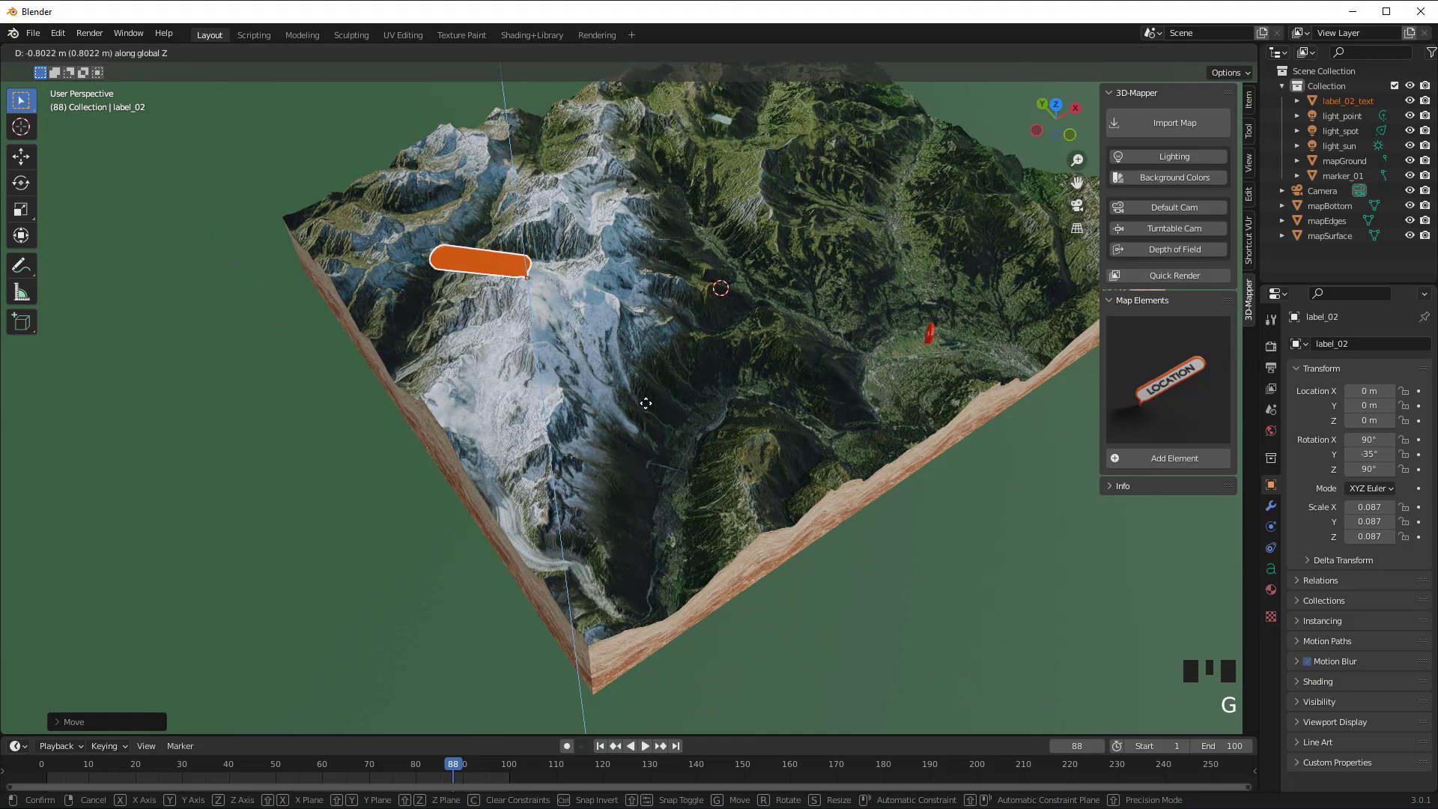
{"action": "left_click", "coordinate": [596, 391]}
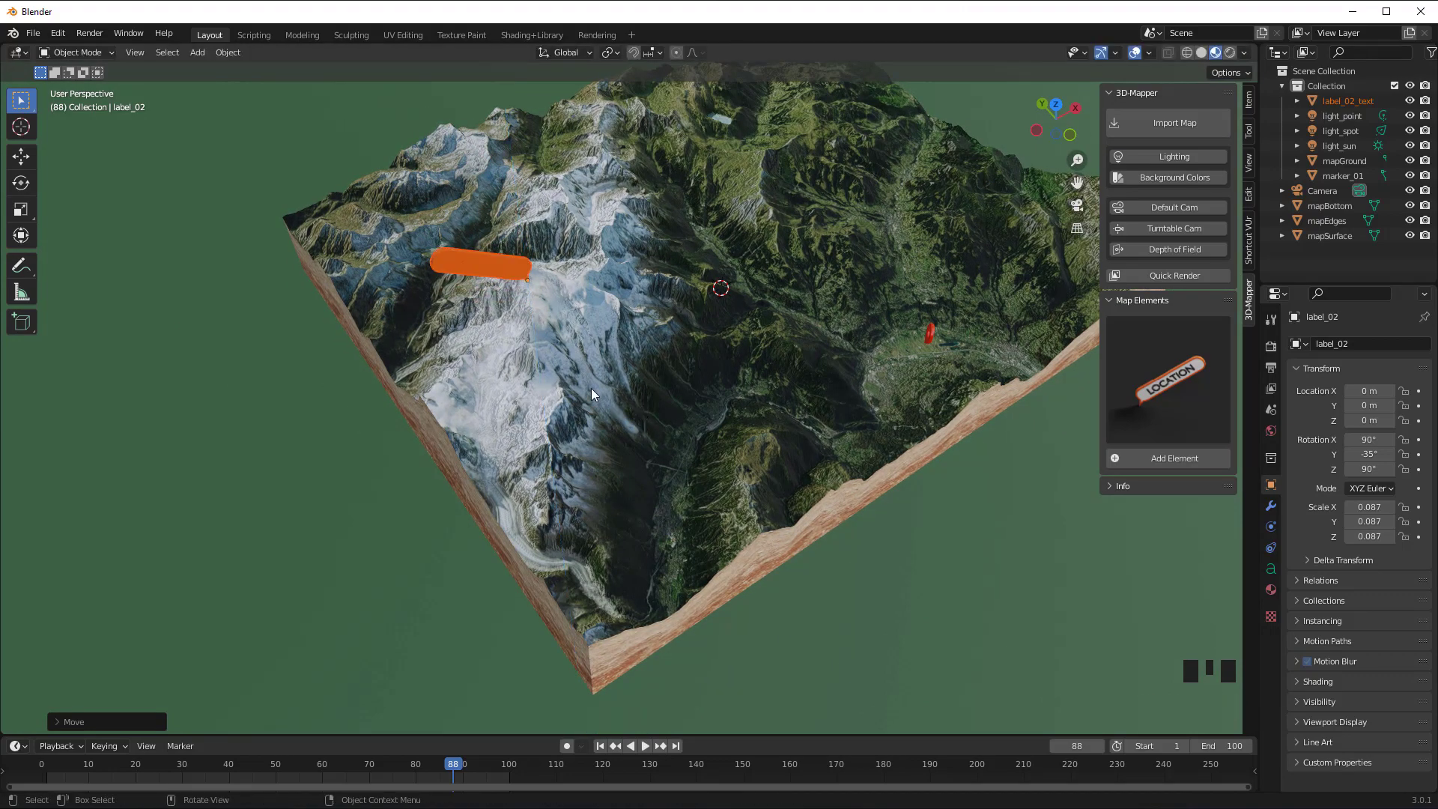
Return to the top view and shift the LOCATION label slightly so its pointer lies over the snowy peak.
{"action": "middle_click_drag", "start_coordinate": [592, 388], "coordinate": [779, 357]}
{"action": "scroll", "coordinate": [711, 287], "scroll_direction": "up", "scroll_amount": 3}
{"action": "middle_click_drag", "start_coordinate": [710, 287], "coordinate": [771, 365]}
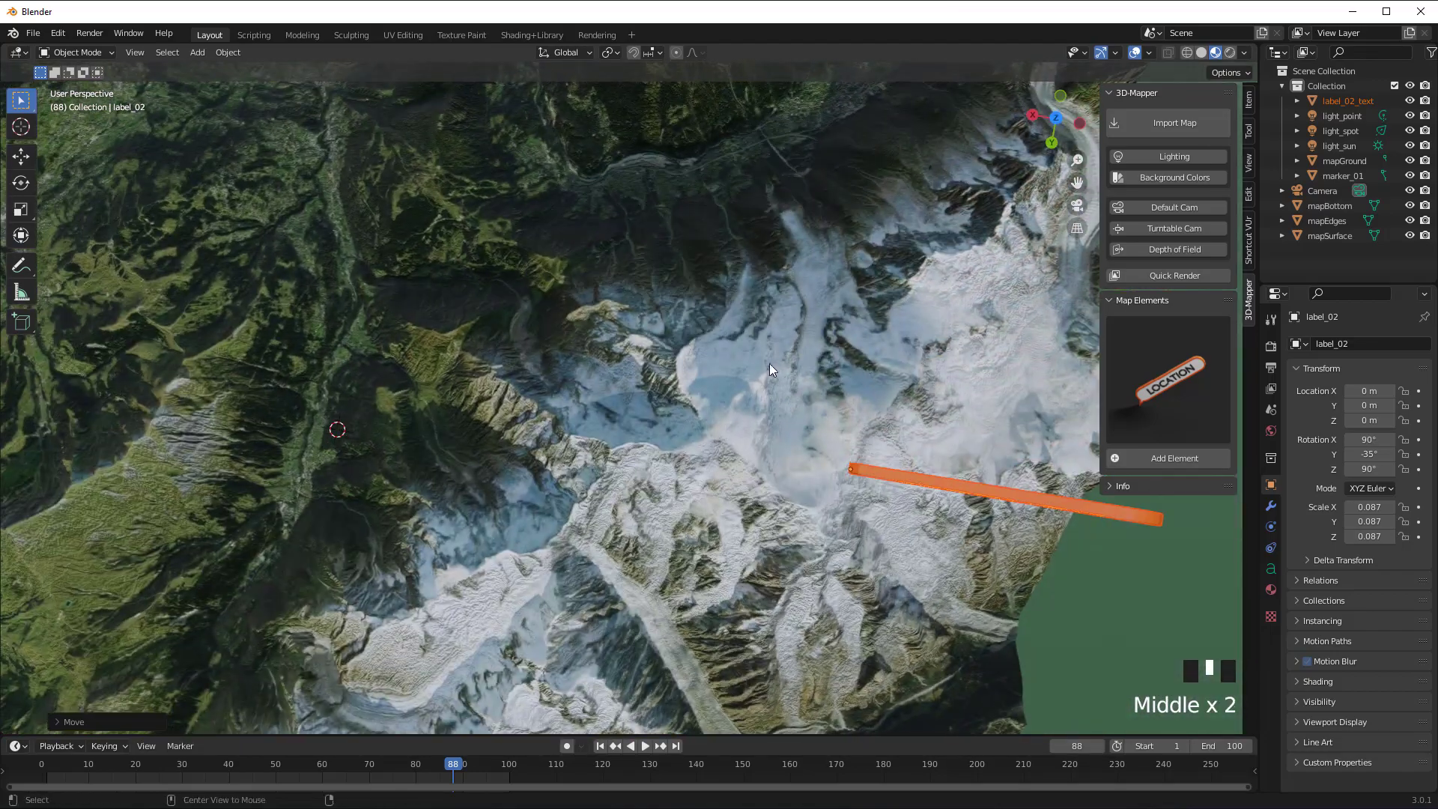
{"action": "key", "text": "KP_7"}
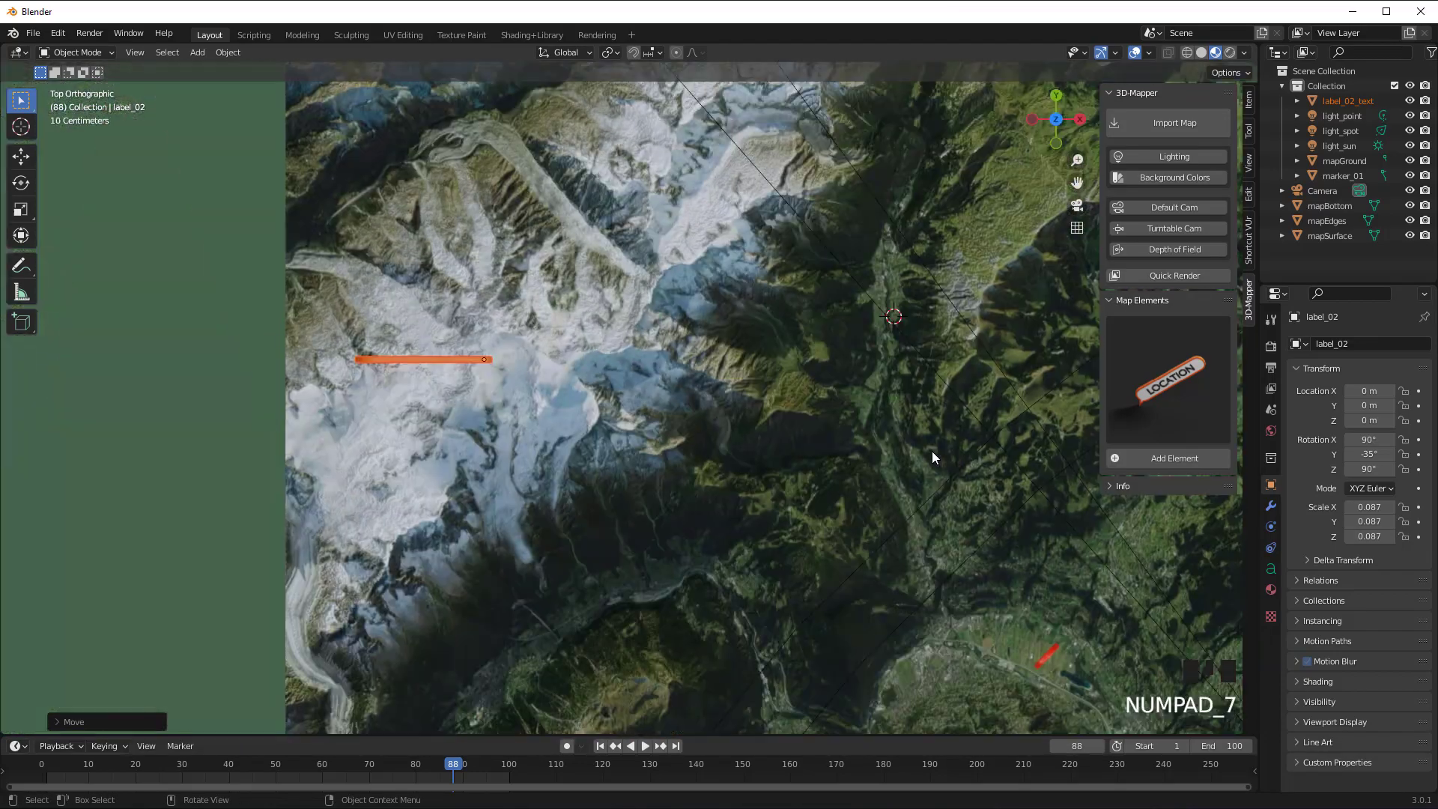
{"action": "key", "text": "g"}
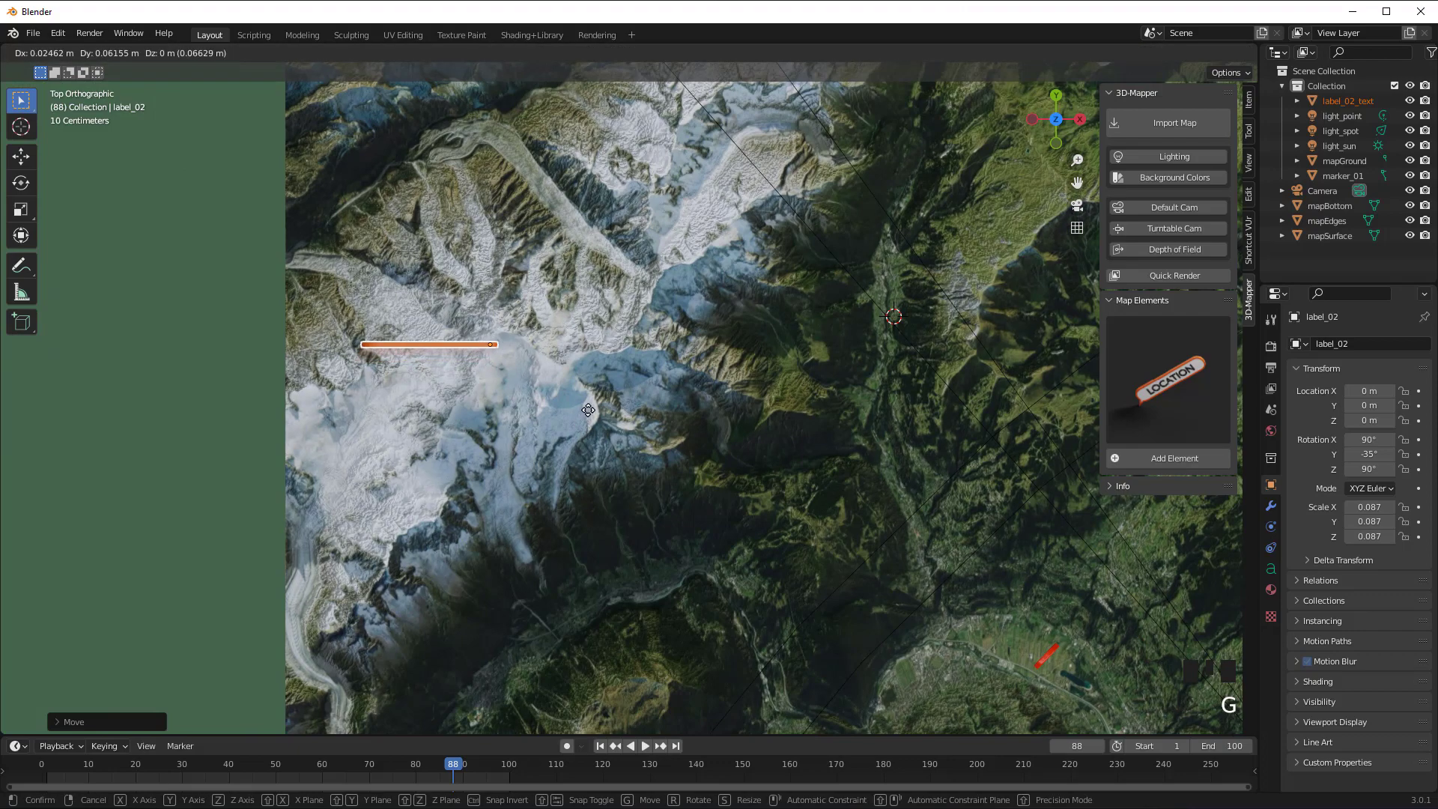
{"action": "left_click", "coordinate": [580, 409]}
{"action": "key", "text": "g"}
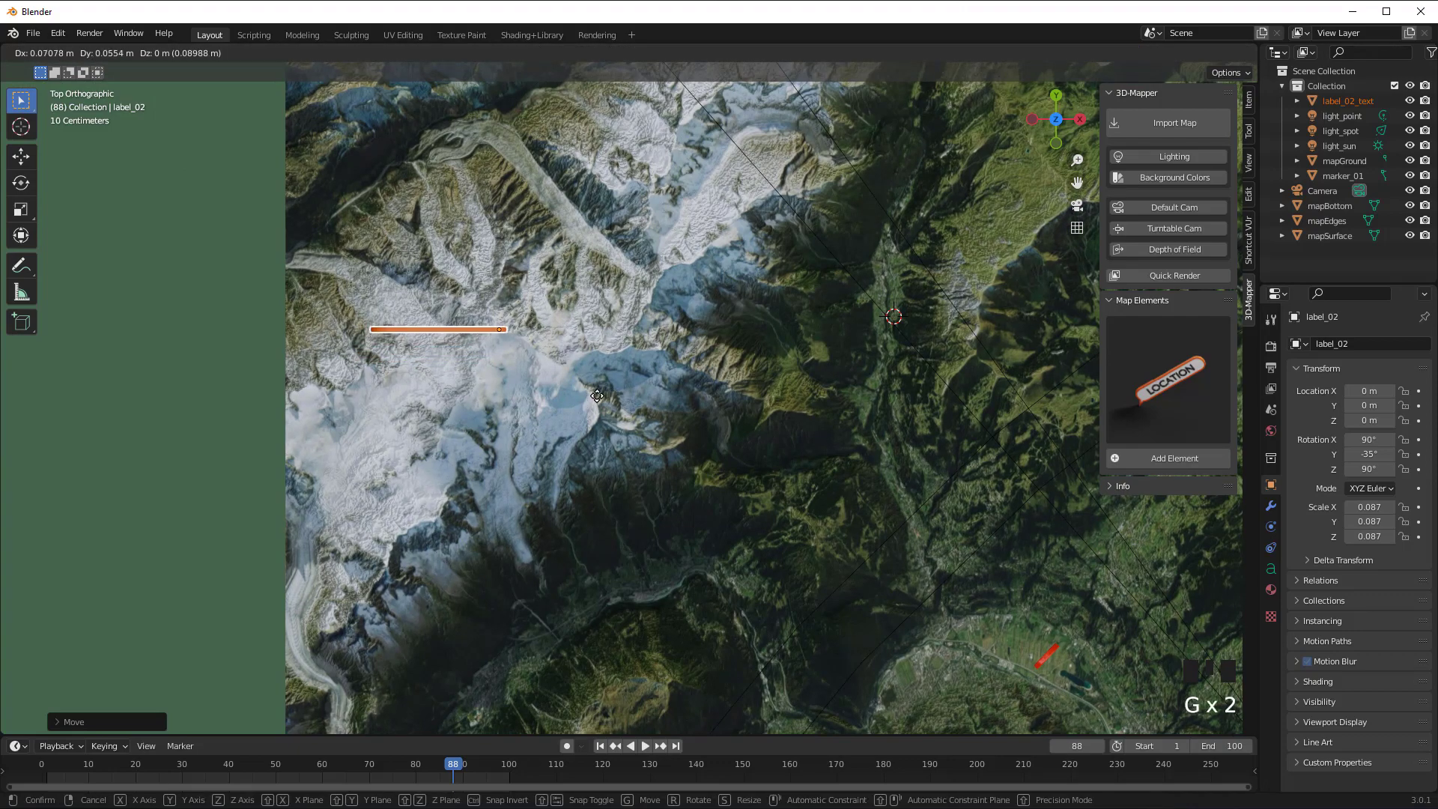
{"action": "left_click", "coordinate": [587, 400]}
Fine-tune the LOCATION label's position in the back and left views so its pointer touches the snowy summit.
{"action": "middle_click_drag", "start_coordinate": [587, 400], "coordinate": [739, 335]}
{"action": "scroll", "coordinate": [779, 300], "scroll_direction": "down", "scroll_amount": 3}
{"action": "key", "text": "g"}
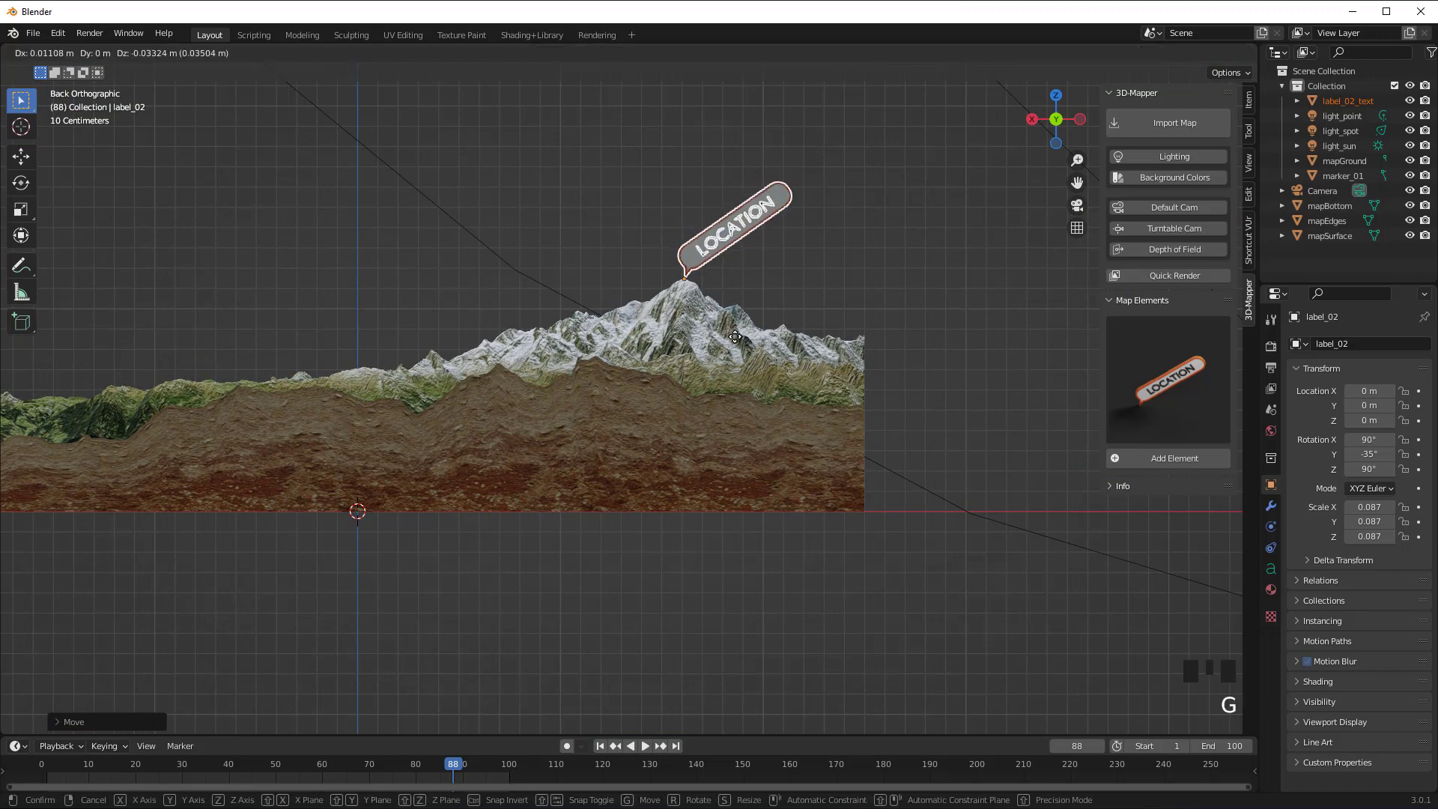
{"action": "left_click", "coordinate": [736, 338]}
{"action": "middle_click_drag", "start_coordinate": [734, 338], "coordinate": [661, 309]}
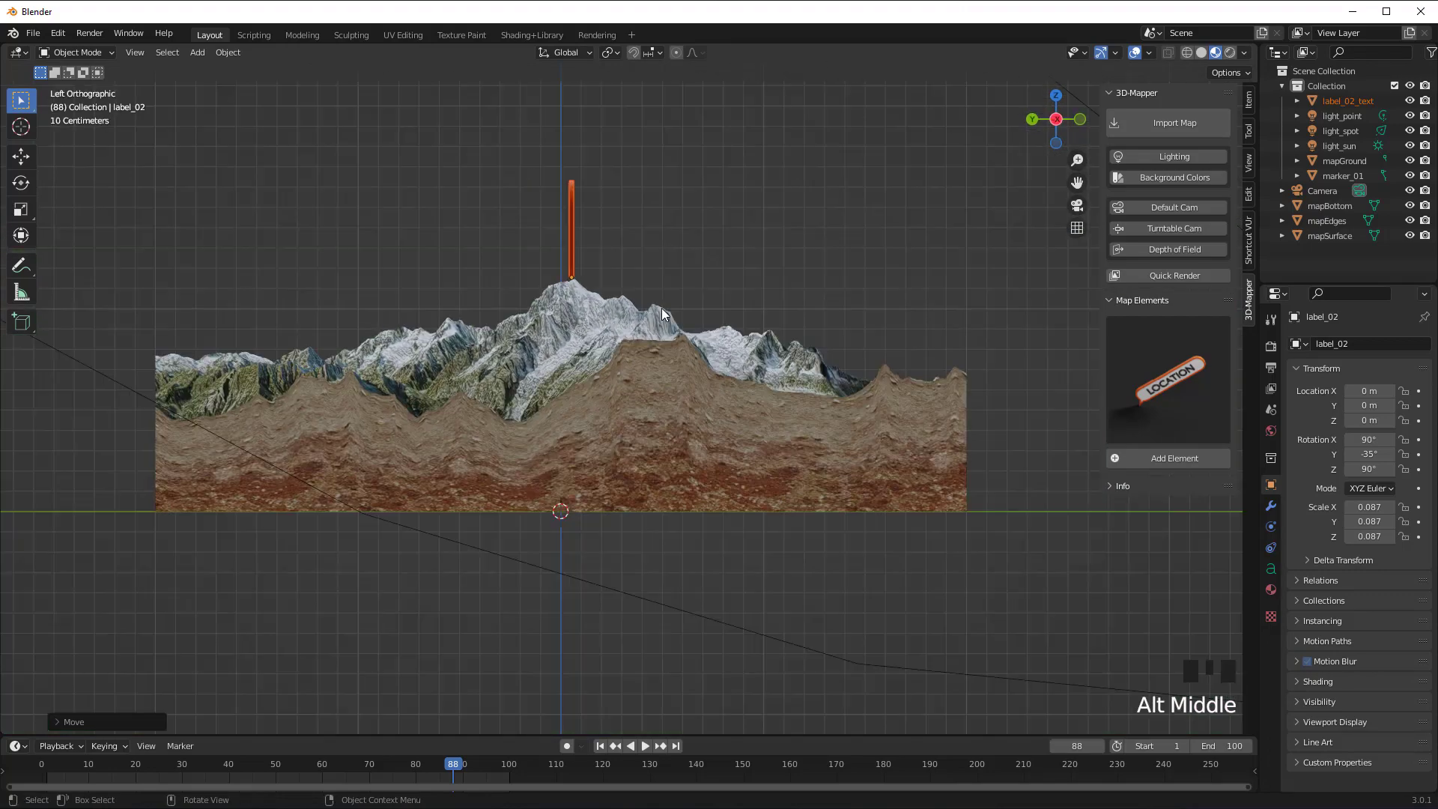
{"action": "key", "text": "g"}
{"action": "left_click", "coordinate": [652, 318]}
{"action": "middle_click_drag", "start_coordinate": [631, 317], "coordinate": [838, 365]}
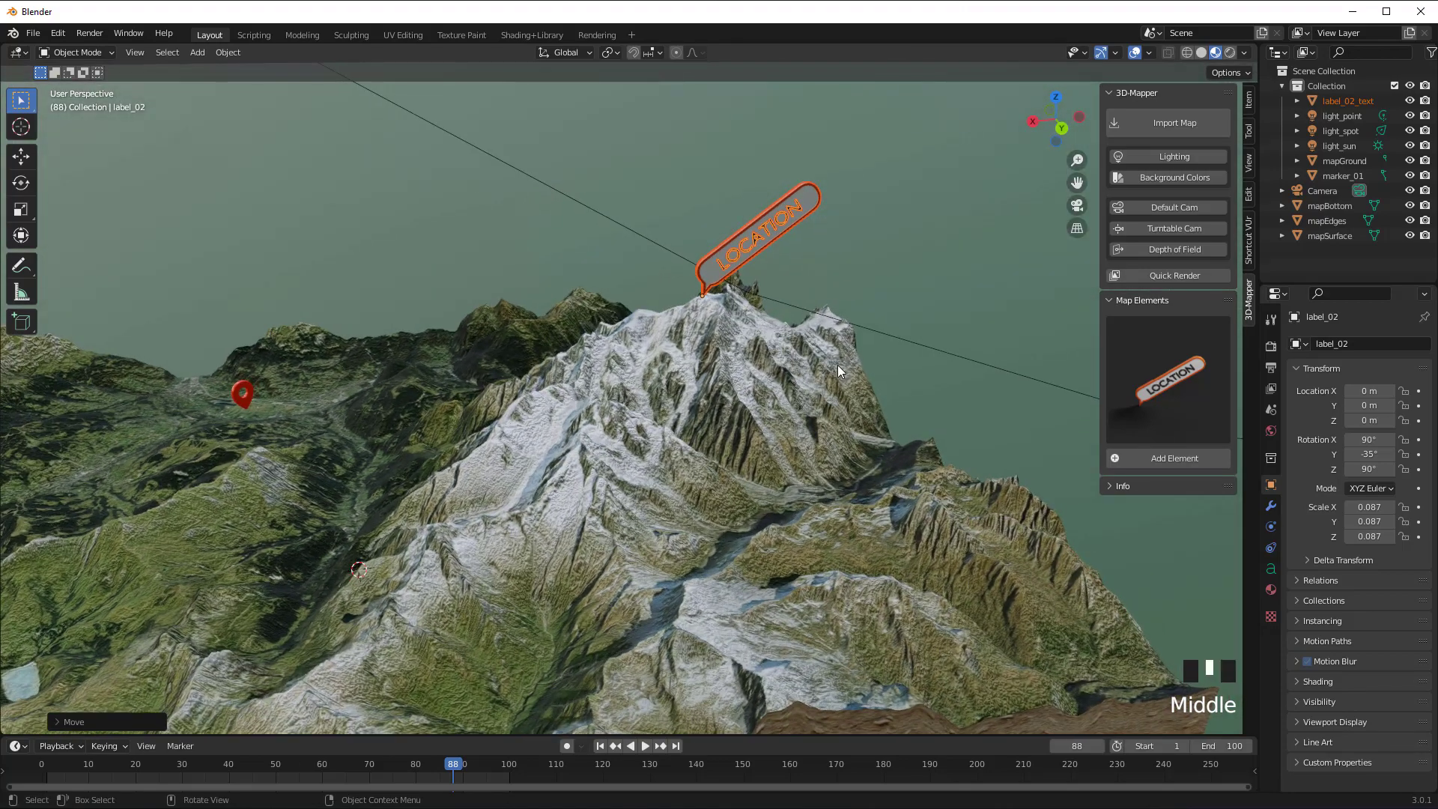
Rotate the LOCATION label in the top view so its text faces the side of the map with the red marker.
{"action": "key", "text": "KP_7"}
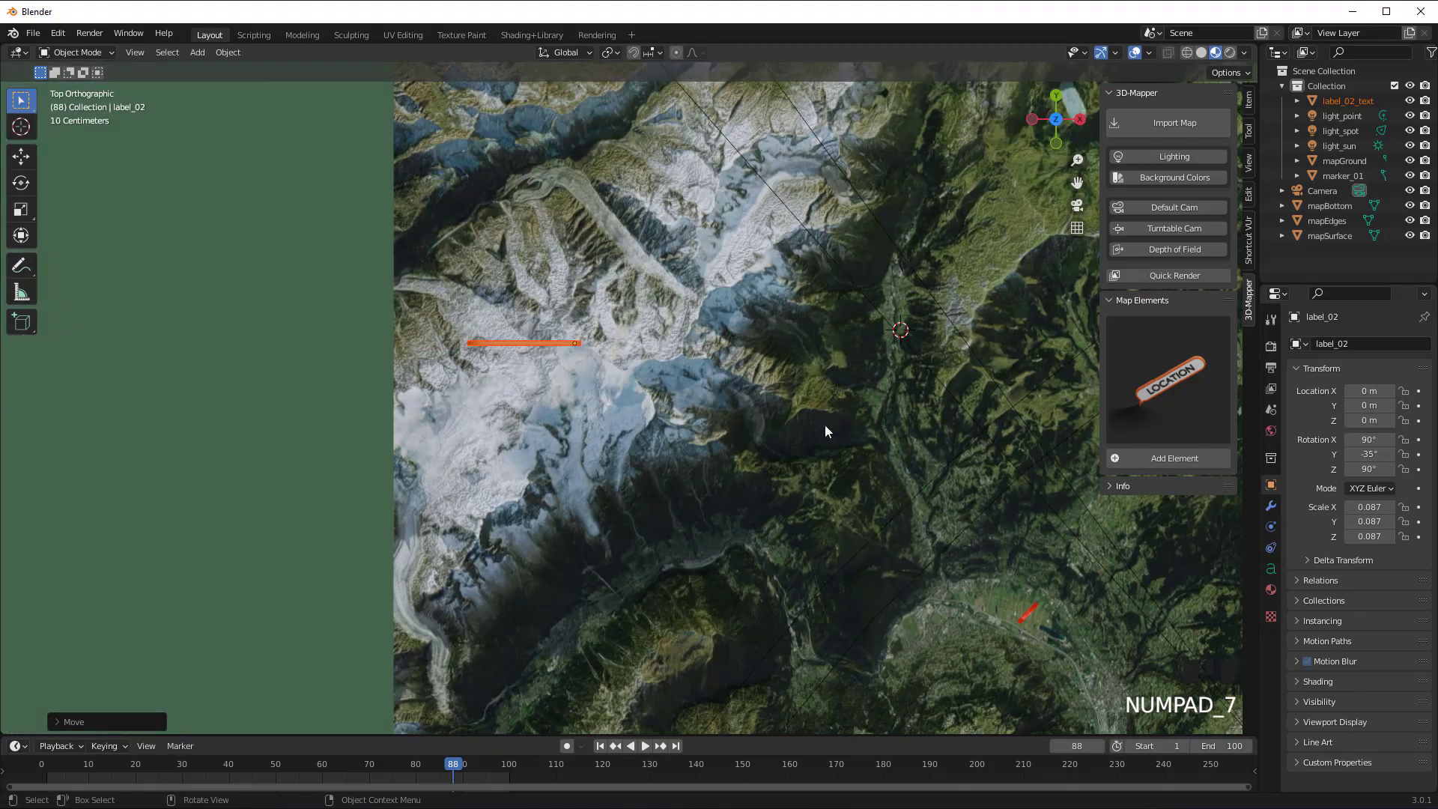
{"action": "scroll", "coordinate": [819, 478], "scroll_direction": "down", "scroll_amount": 2}
{"action": "scroll", "coordinate": [820, 480], "scroll_direction": "down", "scroll_amount": 1}
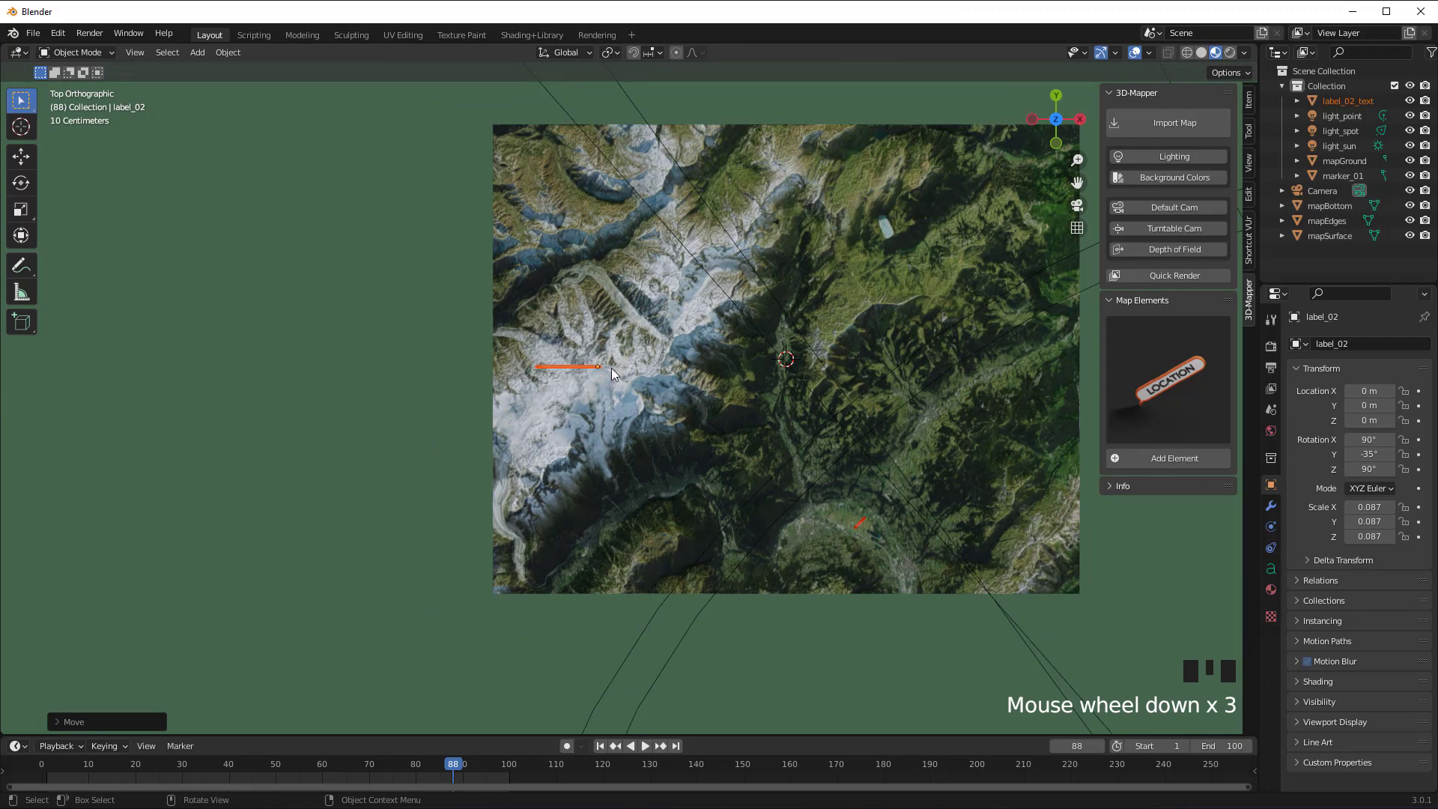
{"action": "key", "text": "r"}
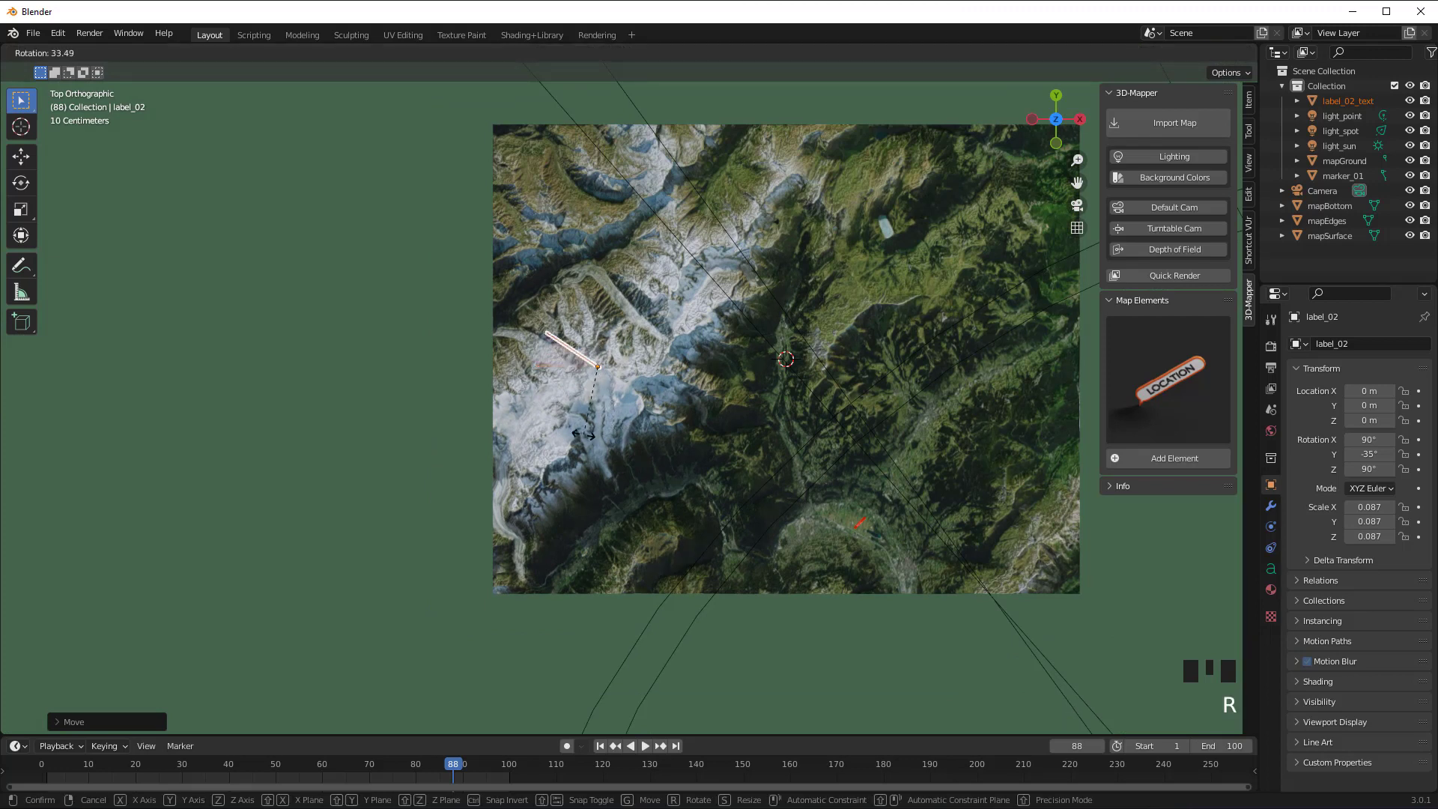
{"action": "left_click", "coordinate": [471, 307]}
{"action": "middle_click_drag", "start_coordinate": [687, 456], "coordinate": [599, 309]}
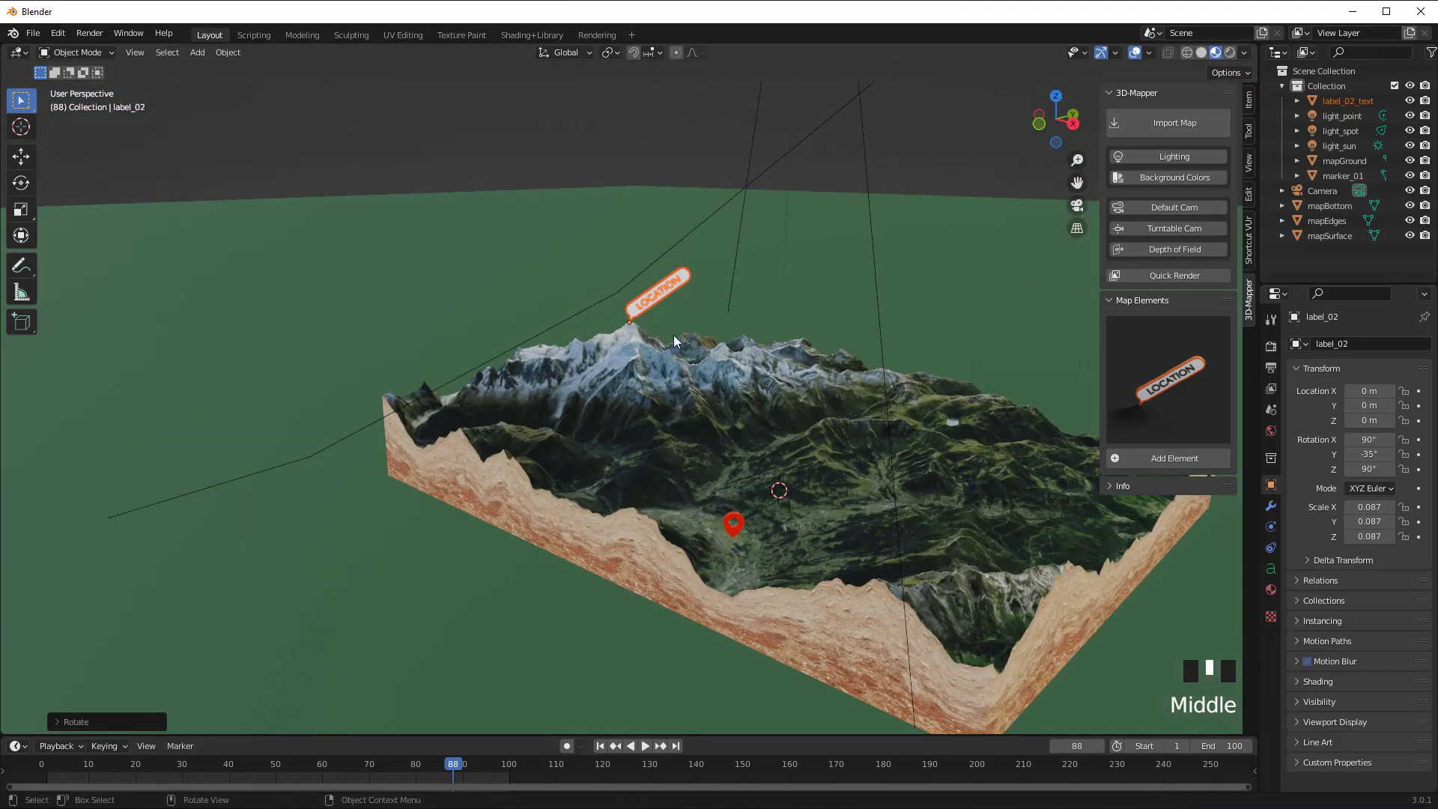
{"action": "scroll", "coordinate": [695, 346], "scroll_direction": "up", "scroll_amount": 3}
{"action": "middle_click_drag", "start_coordinate": [722, 278], "coordinate": [738, 280]}
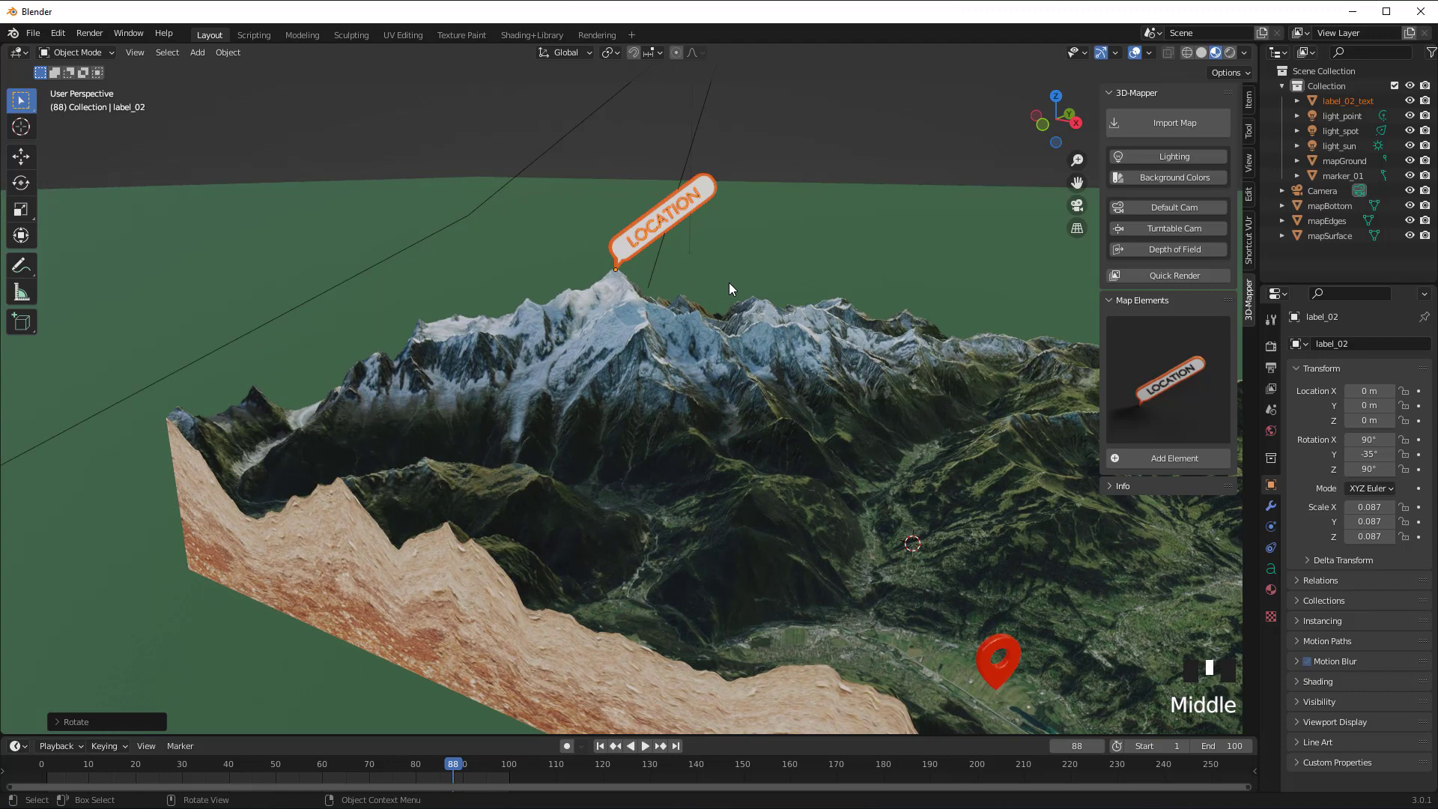
Replace the LOCATION label's text with "Mont Blanc" in Edit Mode and return to Object Mode.
{"action": "left_click", "coordinate": [757, 154]}
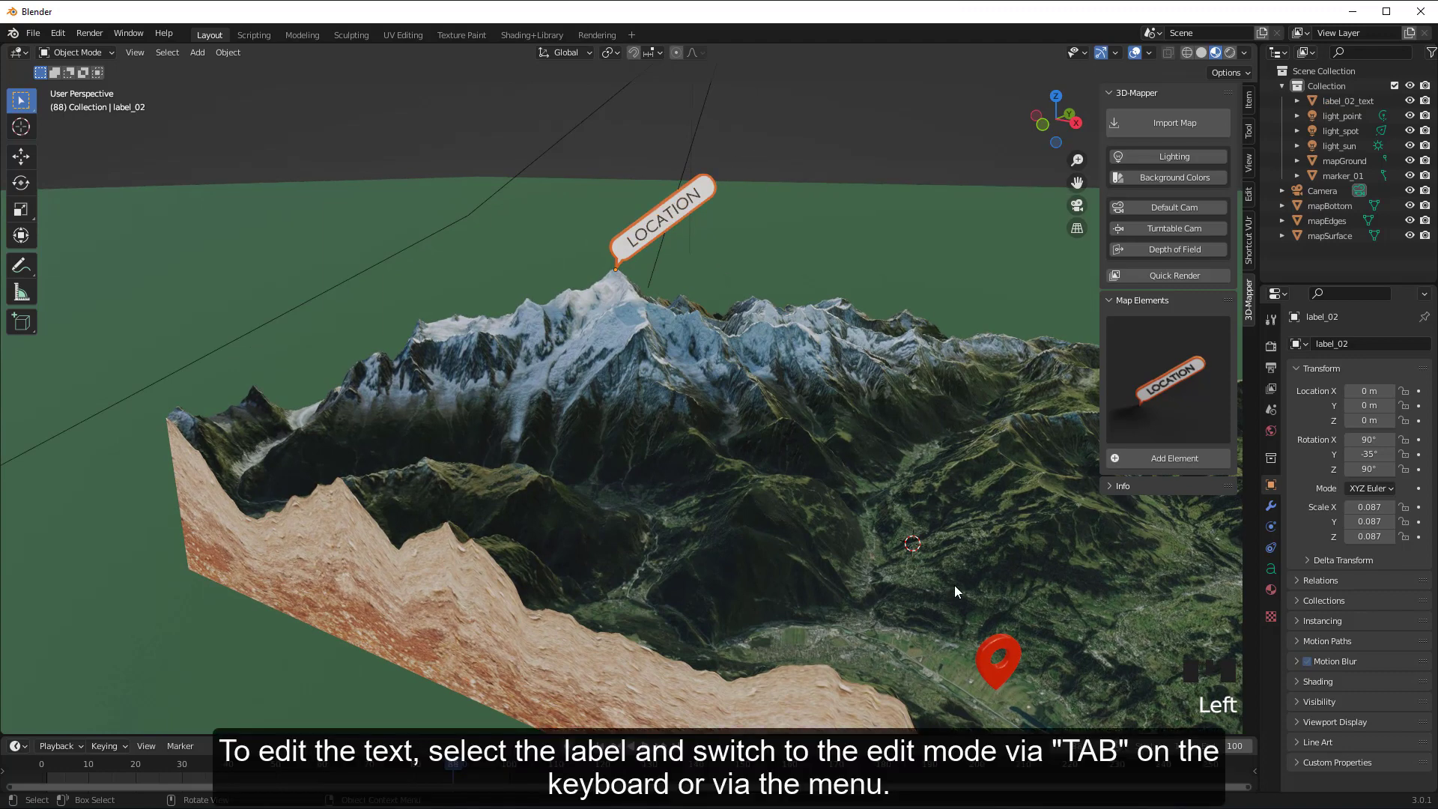
{"action": "left_click", "coordinate": [688, 205]}
{"action": "left_click", "coordinate": [96, 54]}
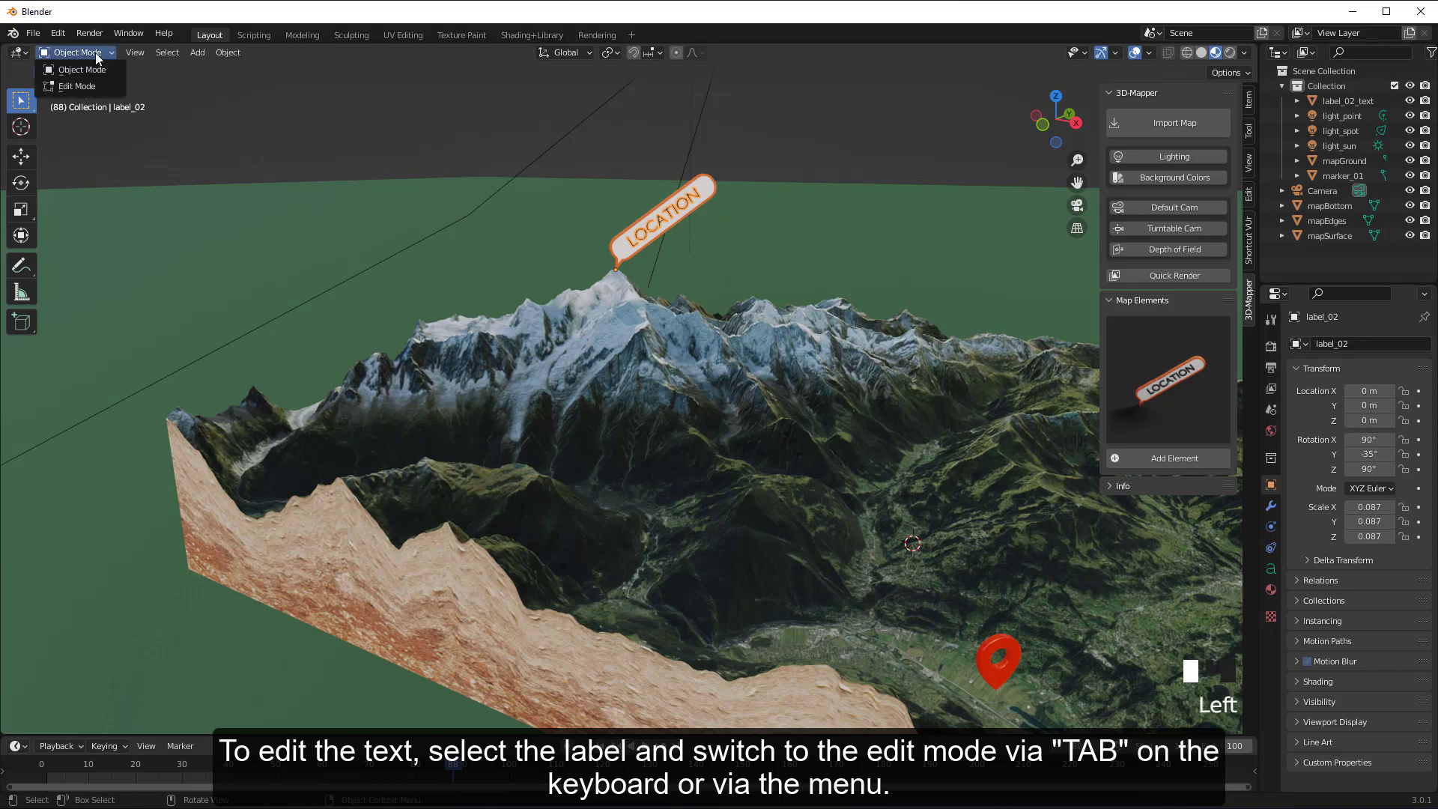
{"action": "left_click", "coordinate": [78, 87]}
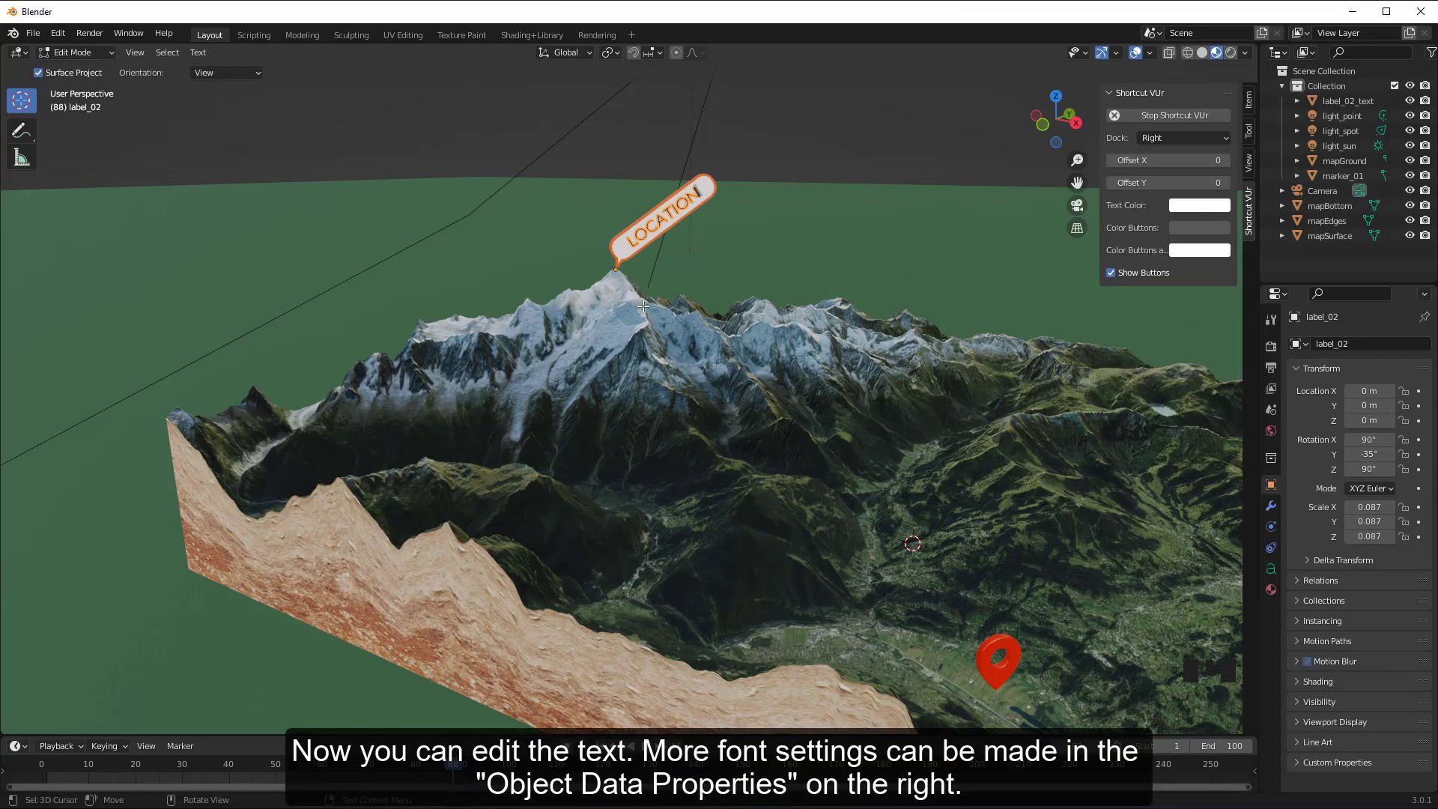
{"action": "key", "text": "BackSpace"}
{"action": "key", "text": "BackSpace"}
{"action": "key", "text": "BackSpace"}
{"action": "key", "text": "BackSpace"}
{"action": "key", "text": "BackSpace"}
{"action": "key", "text": "BackSpace"}
{"action": "key", "text": "BackSpace"}
{"action": "key", "text": "BackSpace"}
{"action": "key", "text": "BackSpace"}
{"action": "key", "text": "BackSpace"}
{"action": "key", "text": "BackSpace"}
{"action": "key", "text": "BackSpace"}
{"action": "key", "text": "BackSpace"}
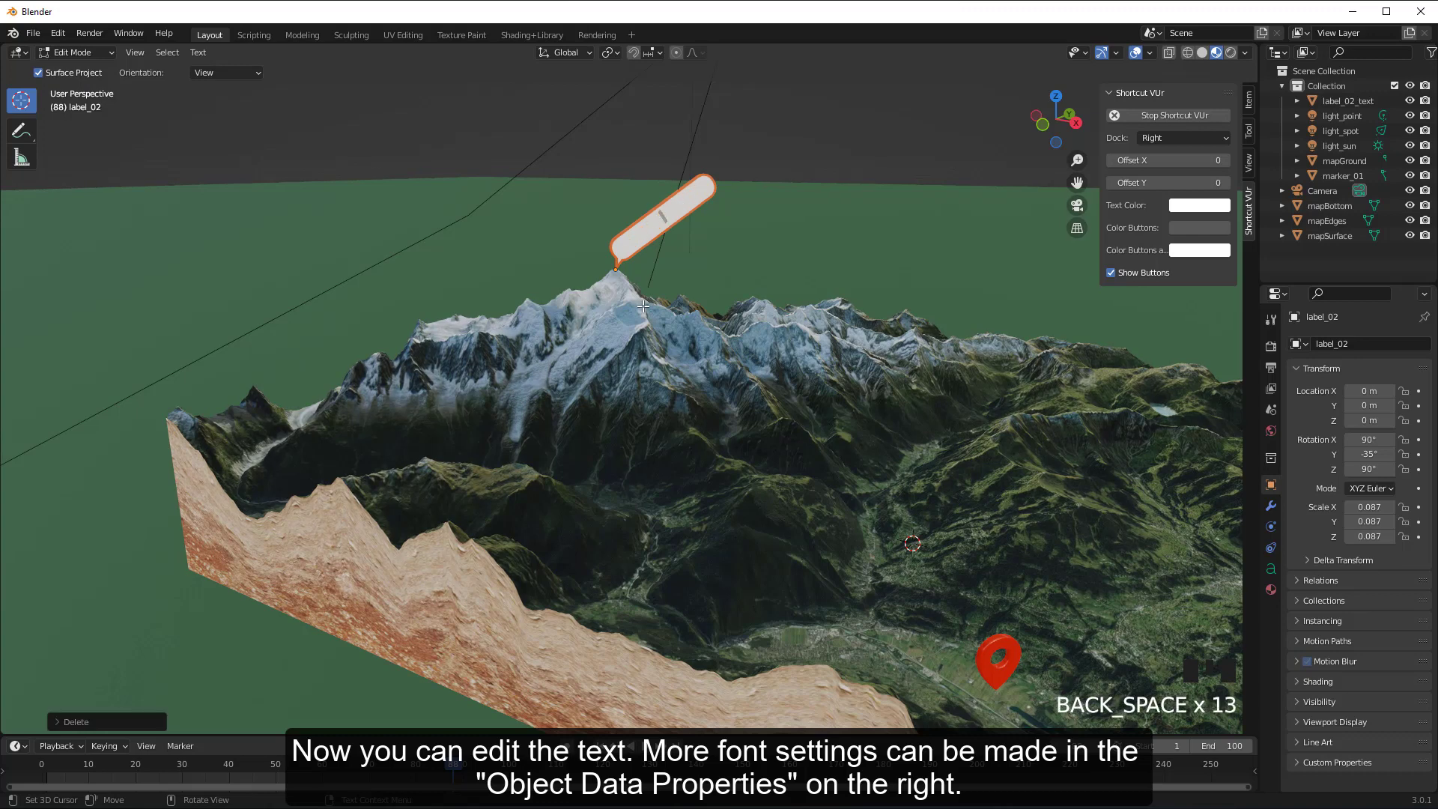
{"action": "type", "text": "Mont Blanc"}
{"action": "left_click", "coordinate": [110, 59]}
{"action": "left_click", "coordinate": [71, 67]}
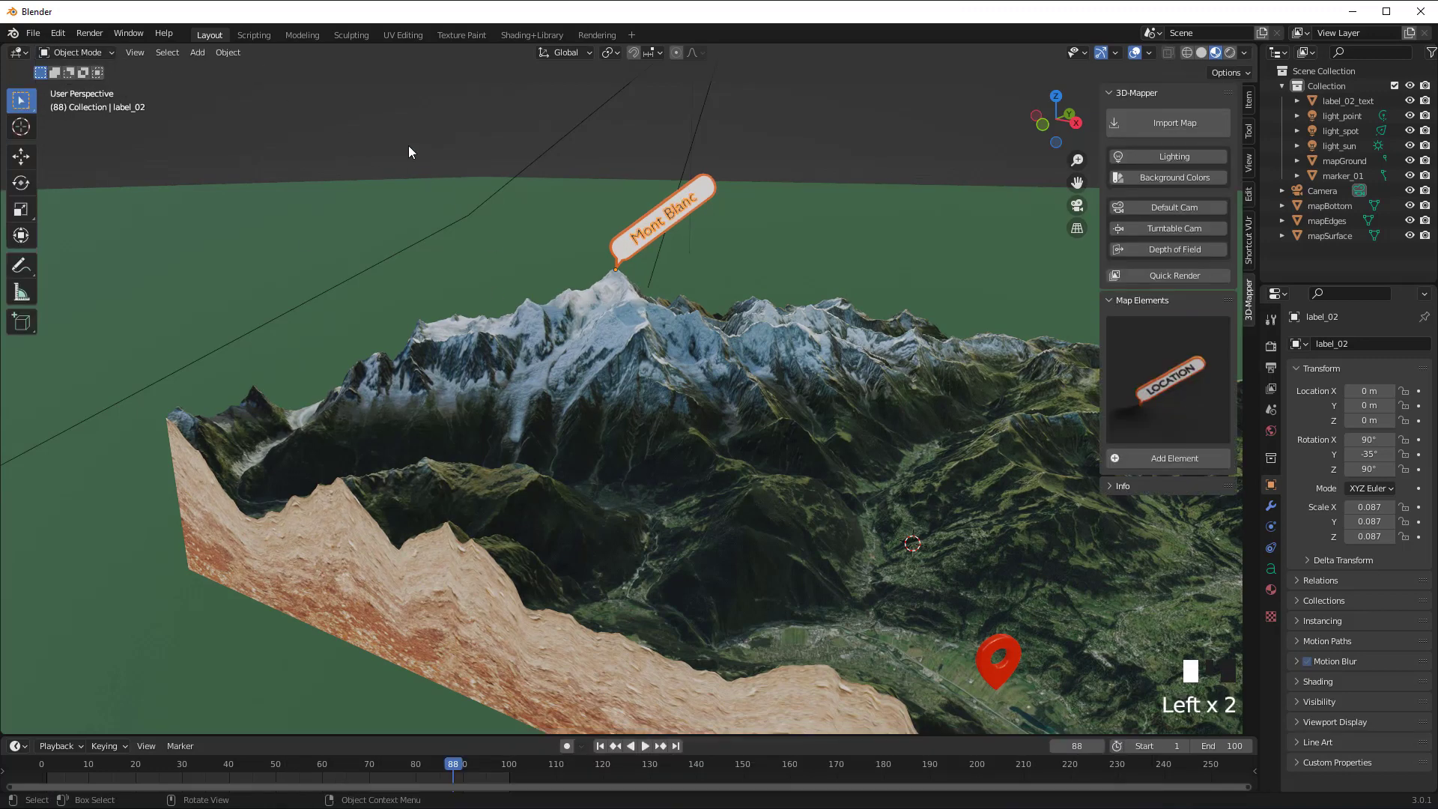
Frame the whole map block with its label and marker and align the camera to this view.
{"action": "scroll", "coordinate": [824, 430], "scroll_direction": "down", "scroll_amount": 3}
{"action": "middle_click_drag", "start_coordinate": [879, 512], "coordinate": [765, 429]}
{"action": "scroll", "coordinate": [724, 409], "scroll_direction": "down", "scroll_amount": 2}
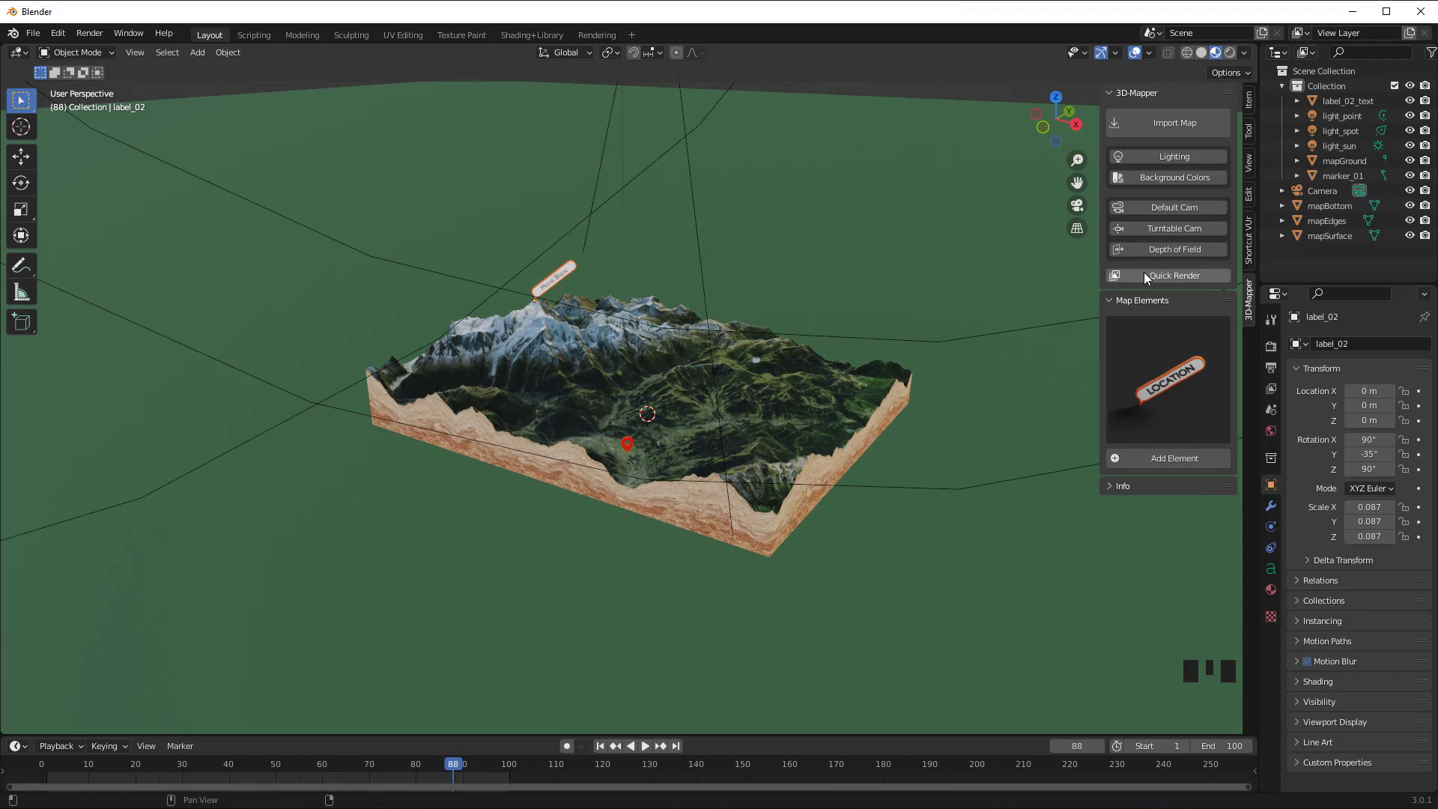
{"action": "key", "text": "ctrl+alt+KP_0"}
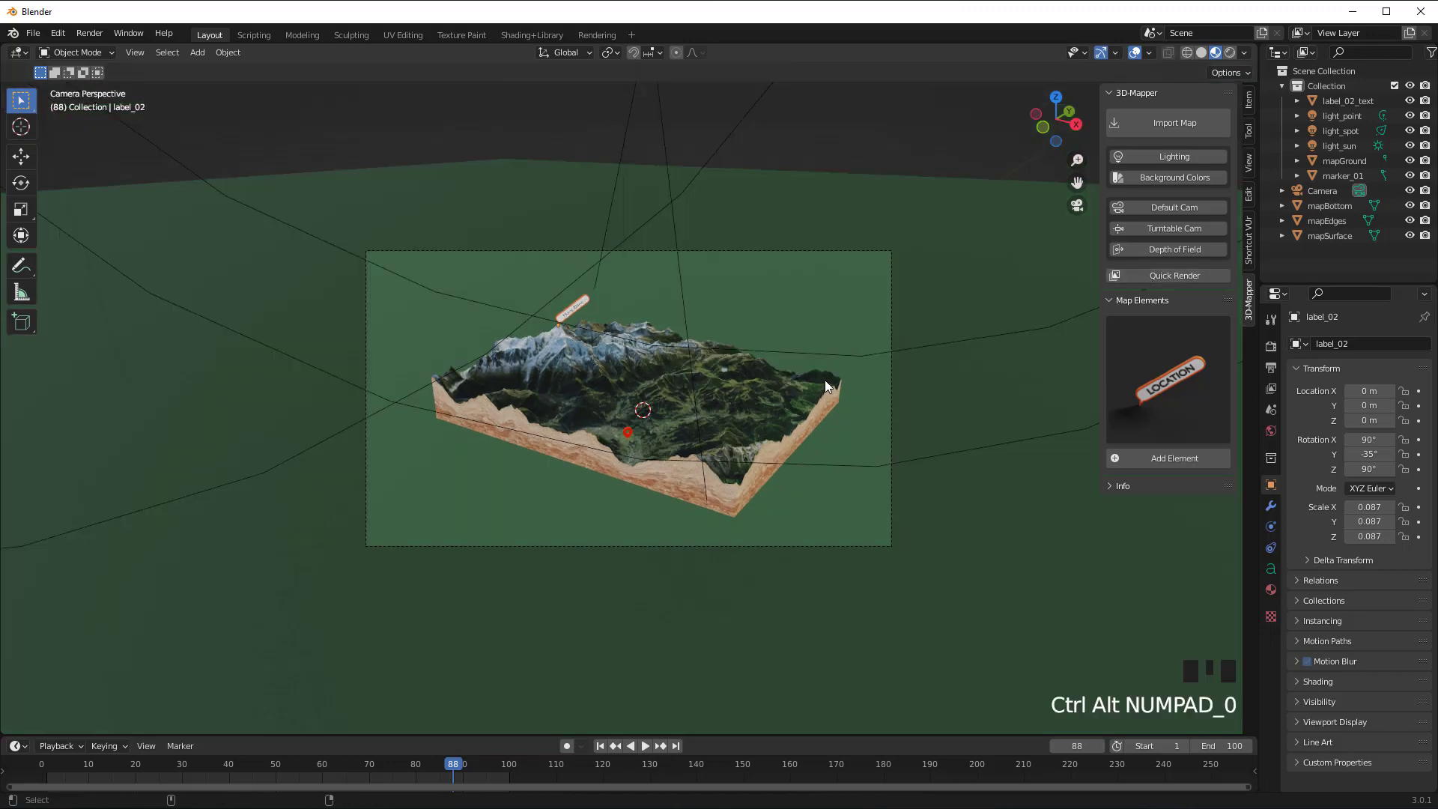
Quick-render the camera view with Transparent Background off and Ground plane on, and close the finished render.
{"action": "left_click", "coordinate": [1179, 276]}
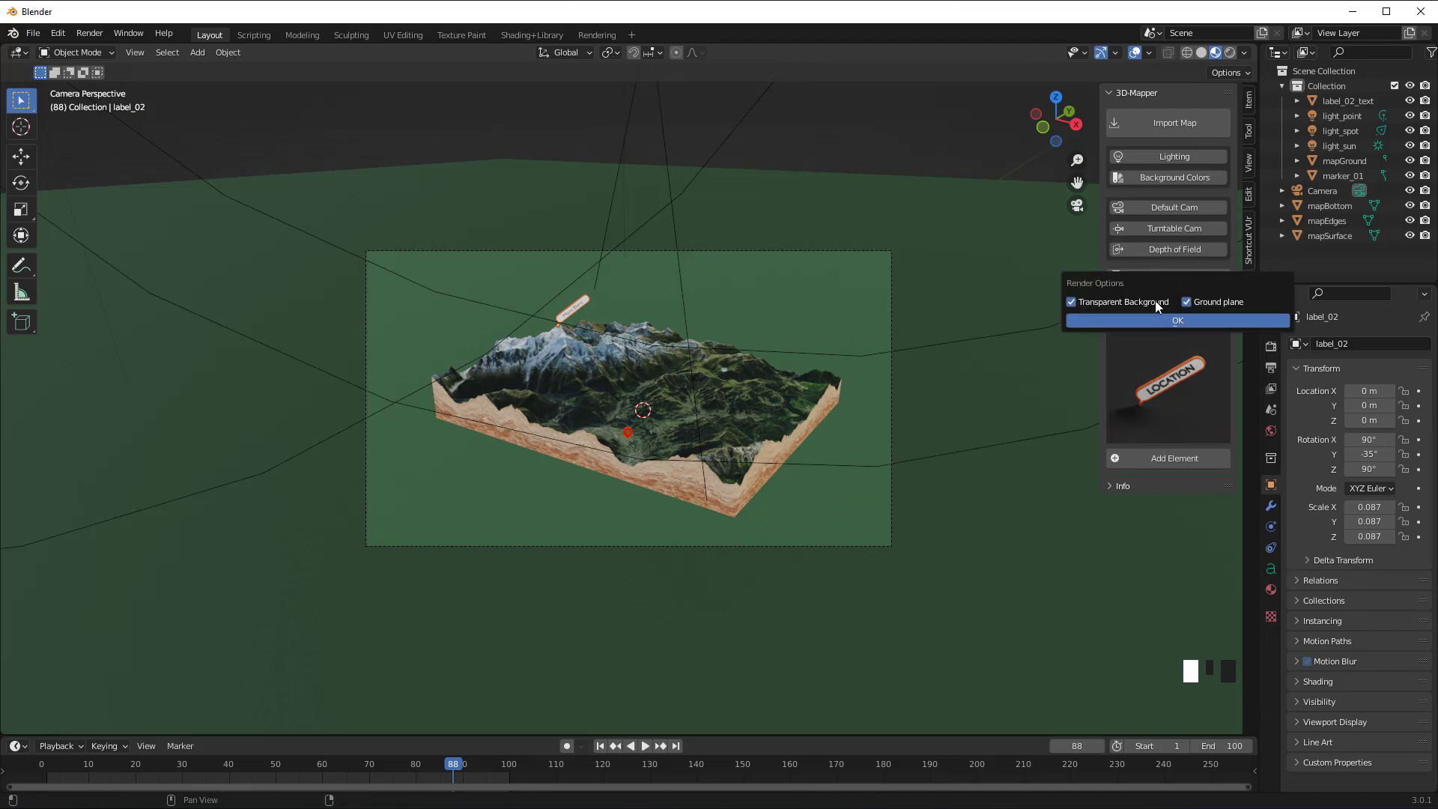
{"action": "left_click", "coordinate": [1155, 300]}
{"action": "left_click", "coordinate": [1216, 321]}
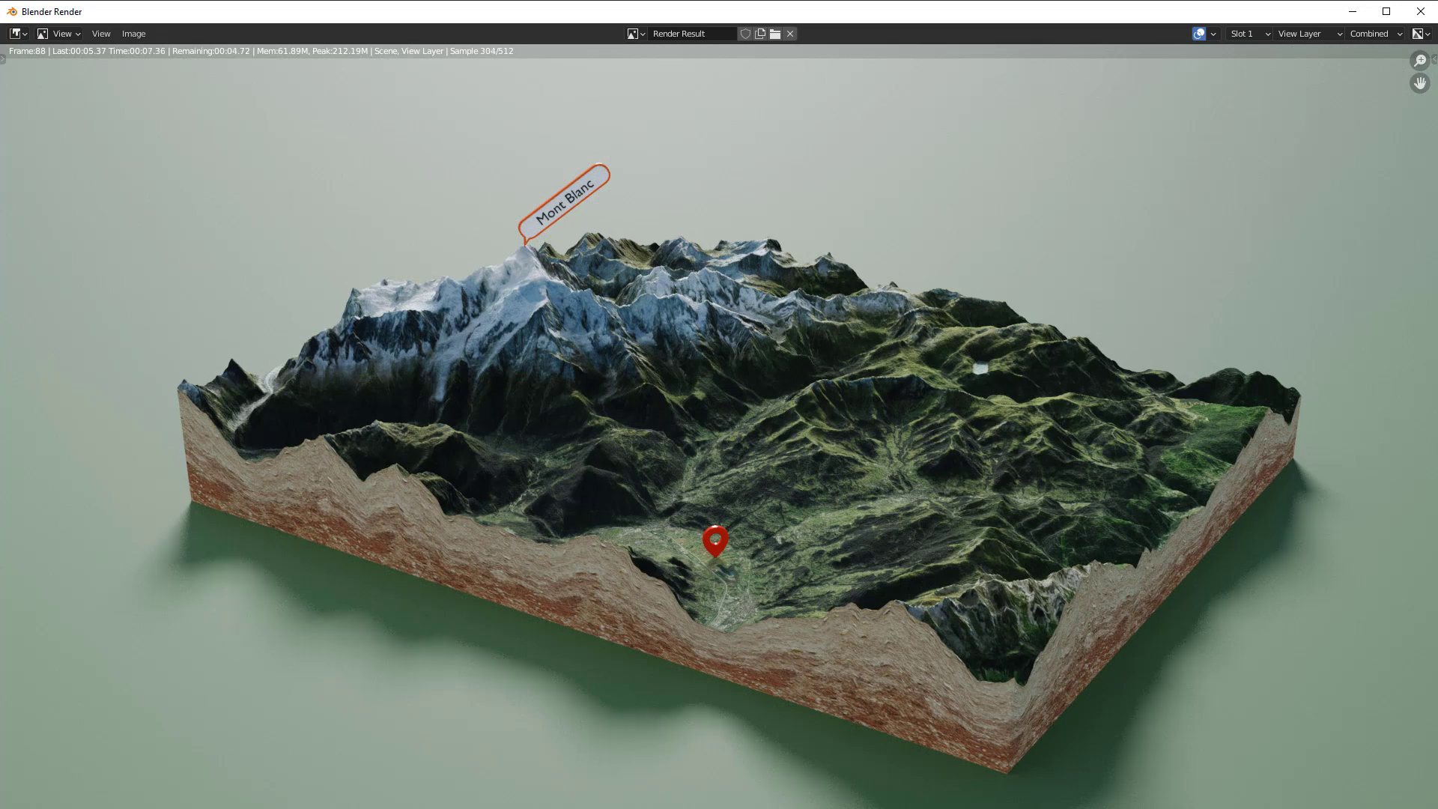
{"action": "scroll", "coordinate": [705, 805], "scroll_direction": "down", "scroll_amount": 2, "text": "shift"}
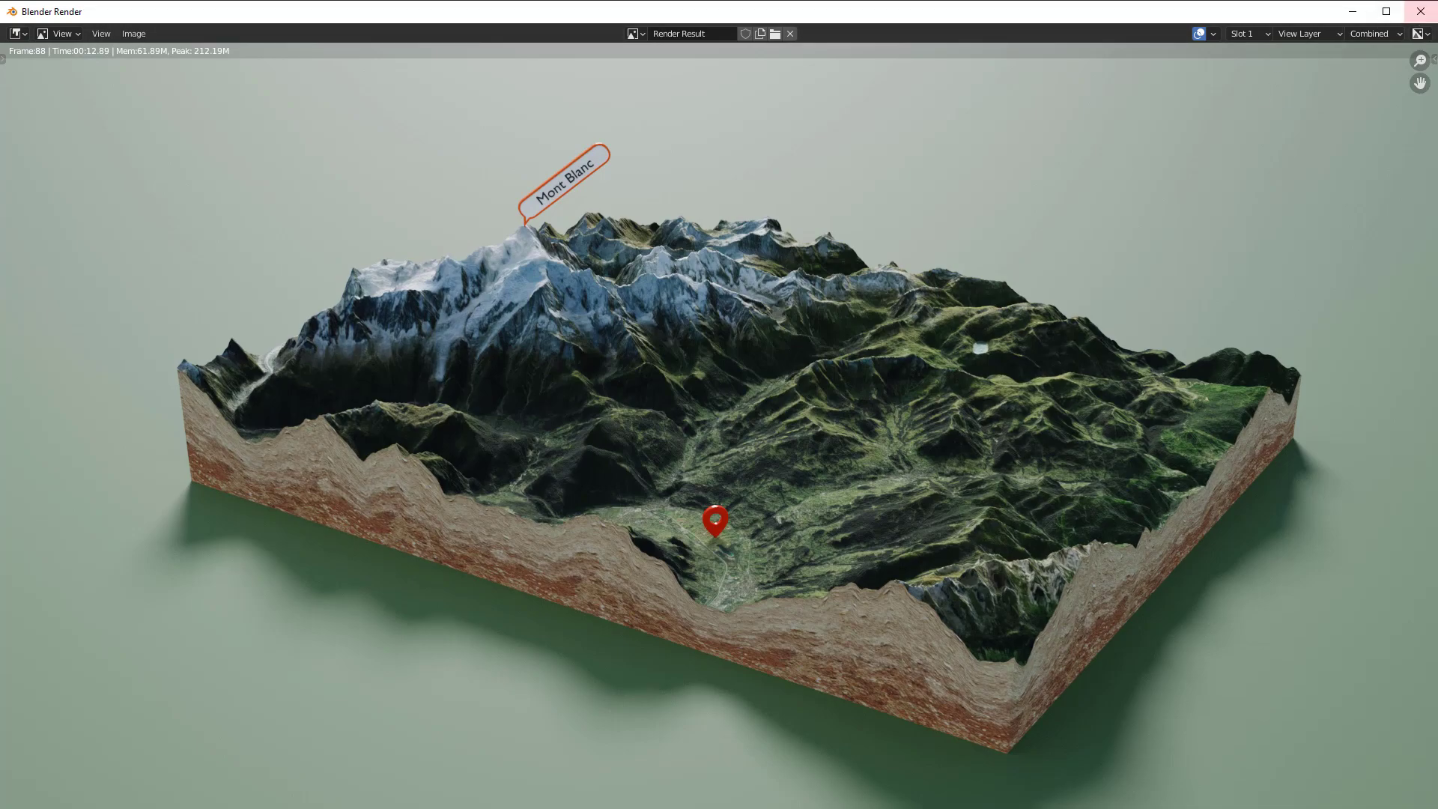
{"action": "left_click", "coordinate": [1422, 11]}
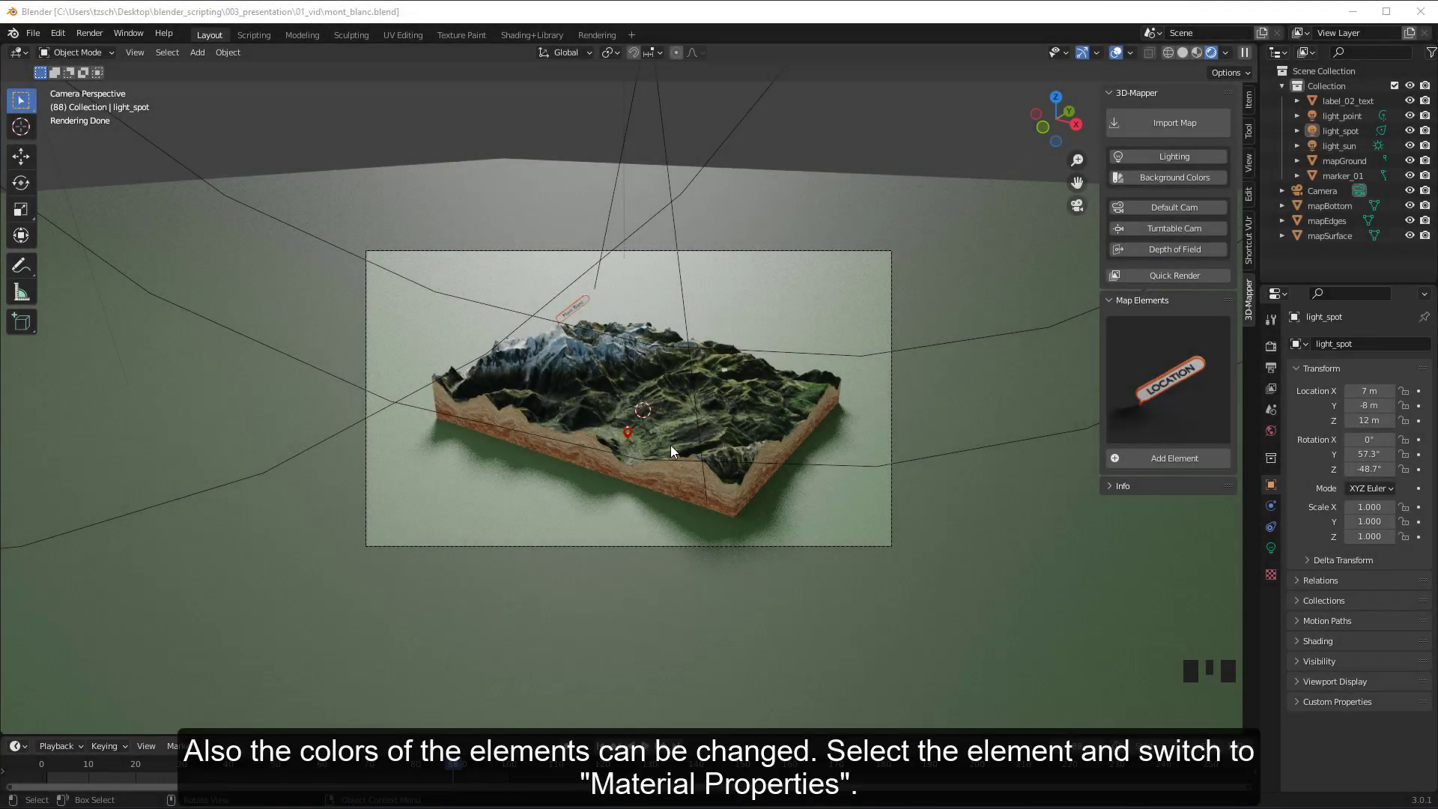
Select the red marker on the map and change its material's Base Color to violet-blue.
{"action": "scroll", "coordinate": [623, 443], "scroll_direction": "up", "scroll_amount": 4}
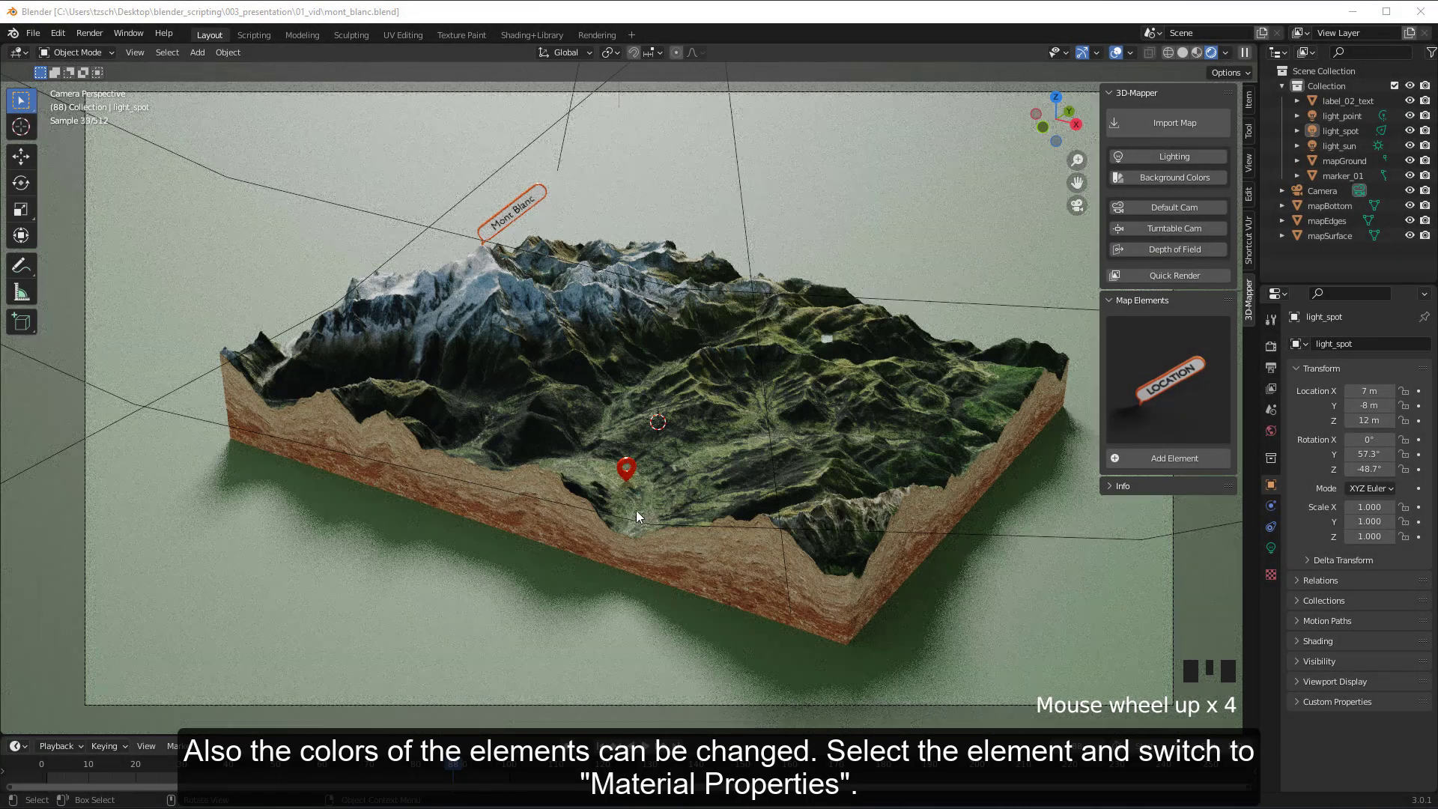
{"action": "left_click", "coordinate": [631, 468]}
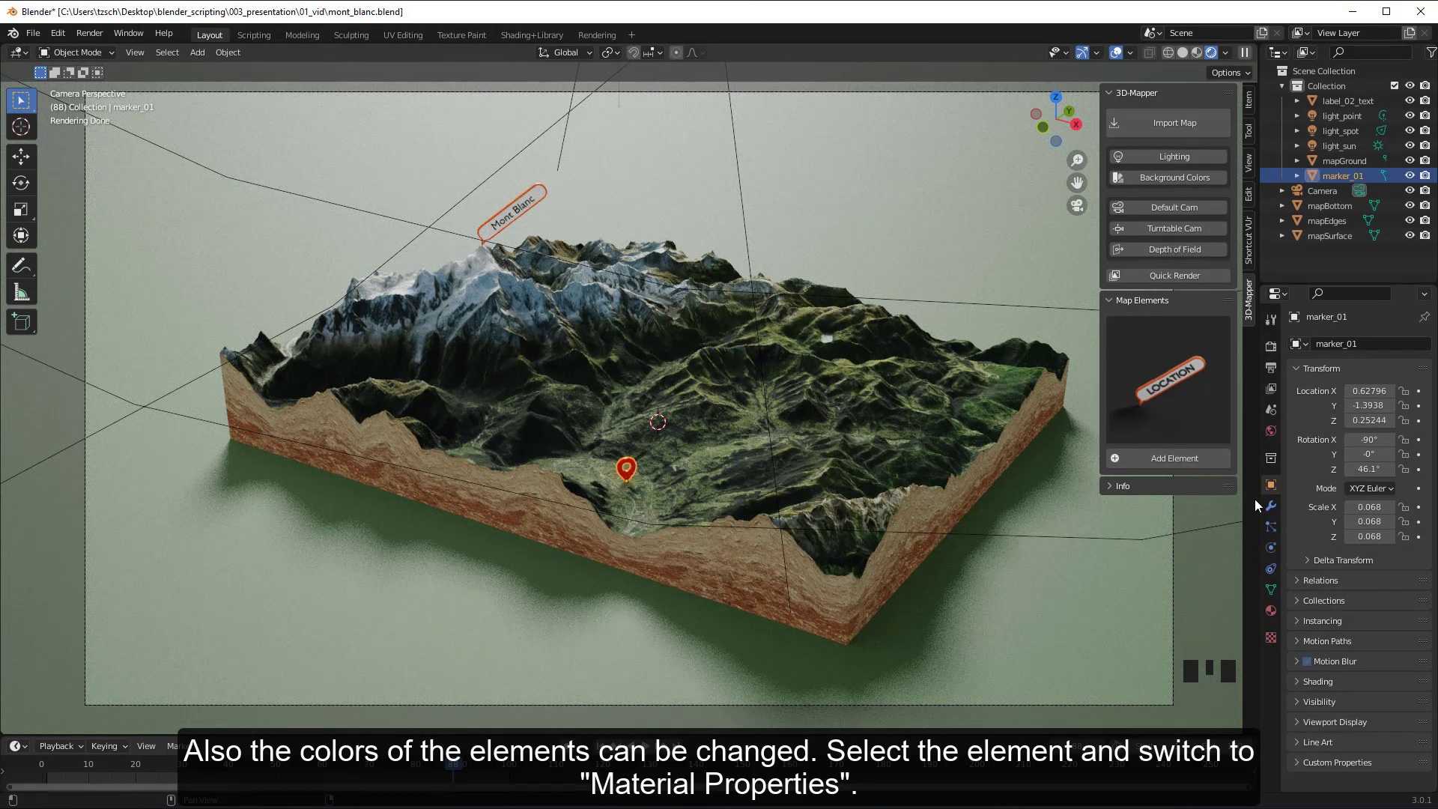
{"action": "left_click", "coordinate": [1271, 610]}
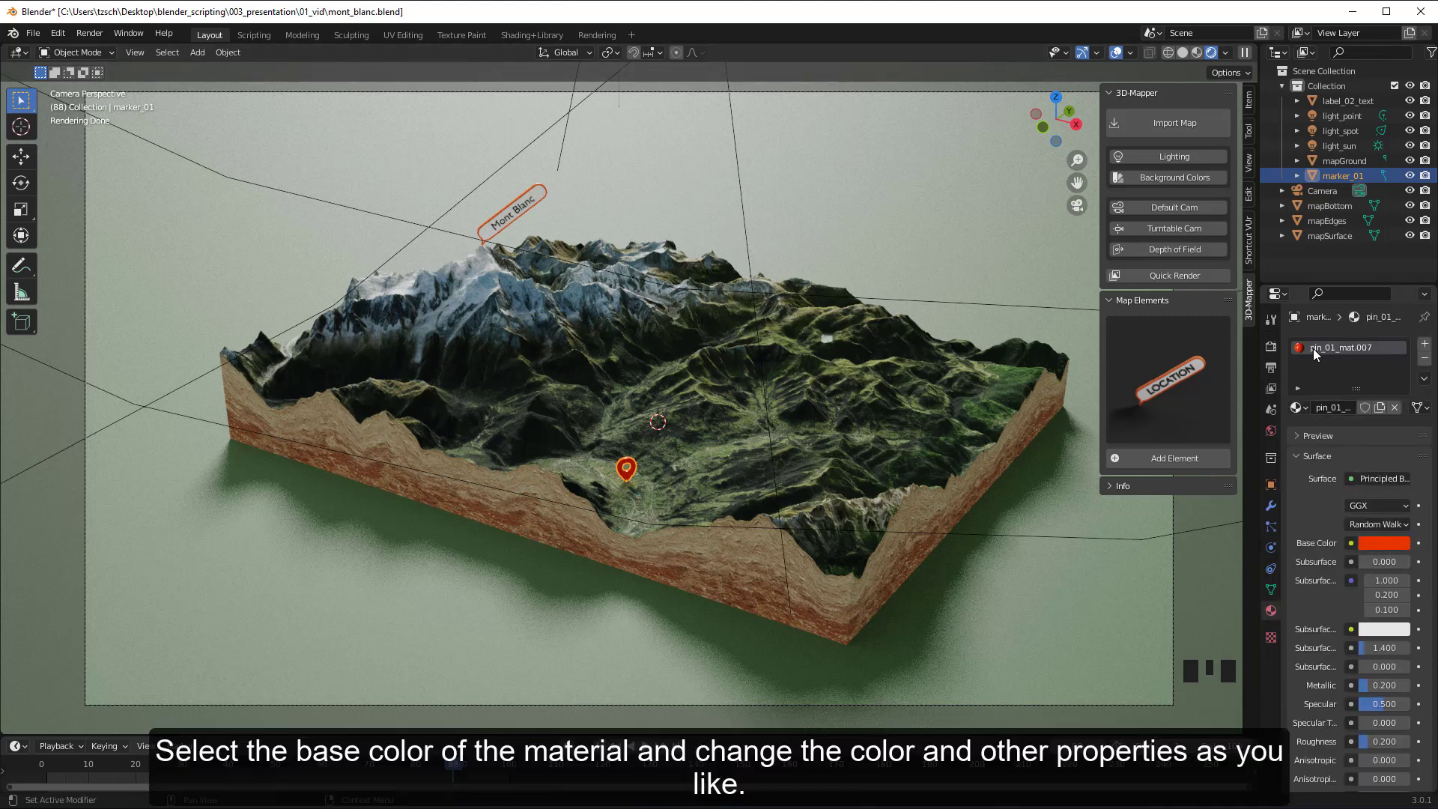
{"action": "left_click", "coordinate": [1381, 543]}
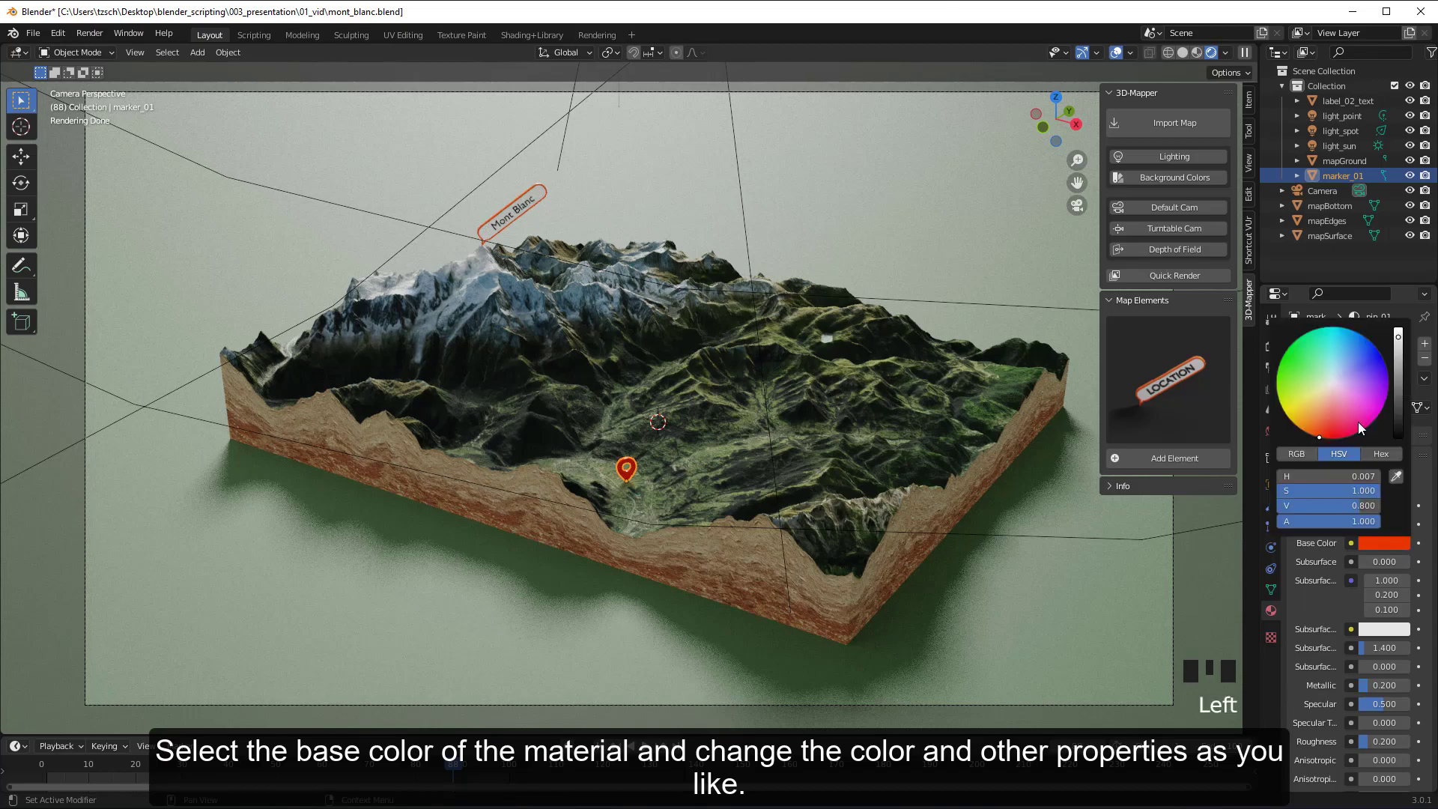
{"action": "left_click", "coordinate": [1343, 389]}
{"action": "left_click", "coordinate": [1359, 365]}
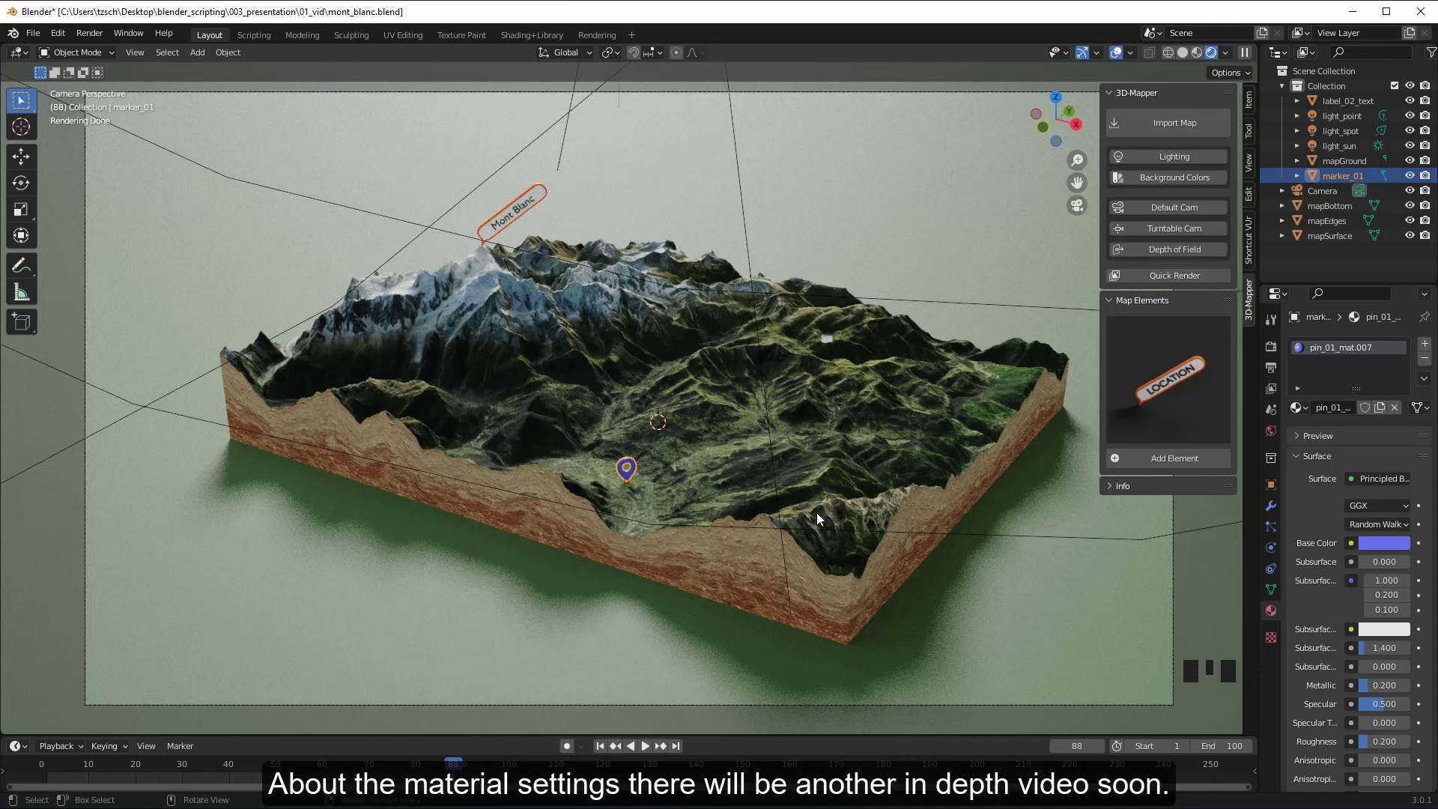
Try a yellow and a warmer golden Base Color on the marker's material.
{"action": "left_click", "coordinate": [1382, 542]}
{"action": "left_click", "coordinate": [1313, 392]}
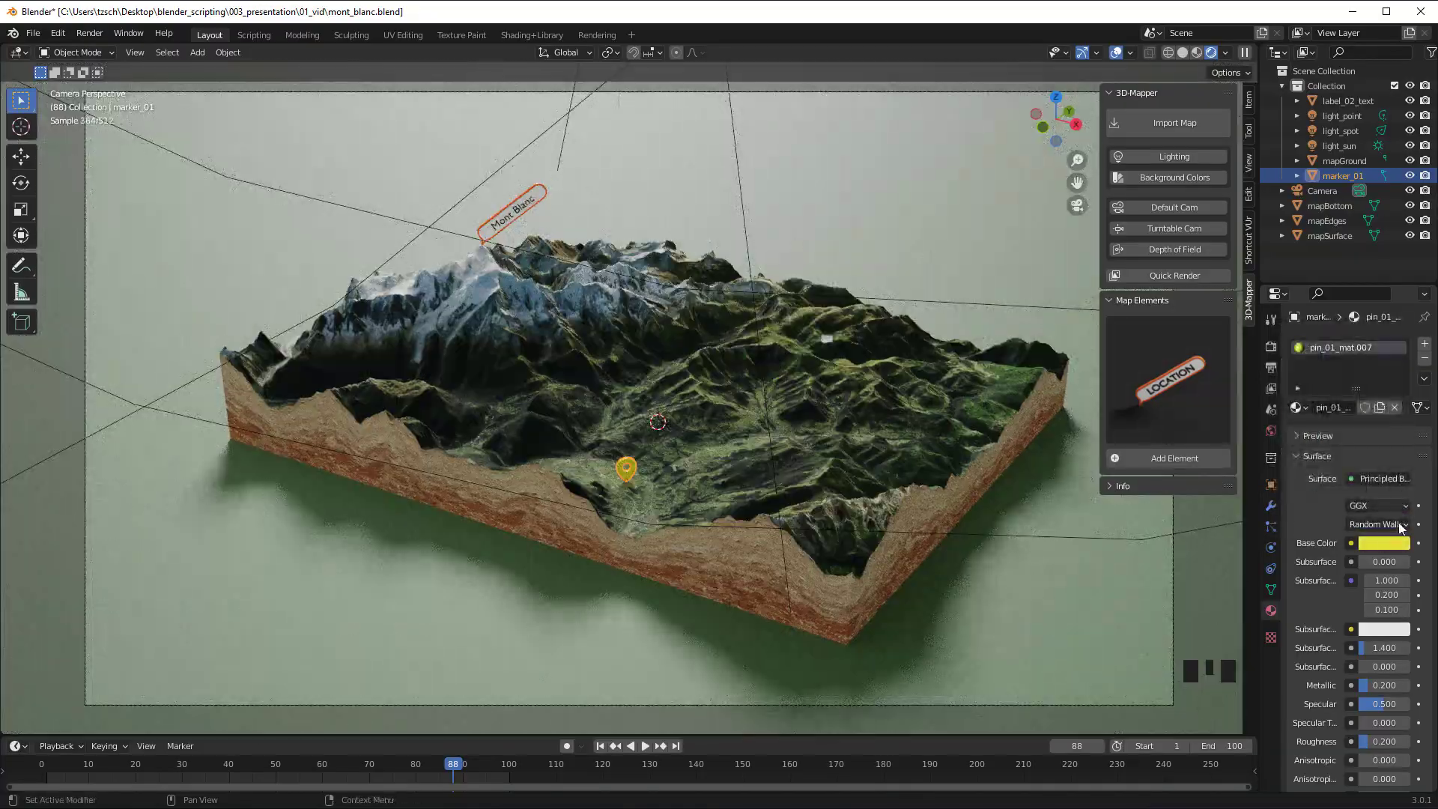
{"action": "left_click", "coordinate": [1383, 547]}
{"action": "left_click", "coordinate": [1301, 404]}
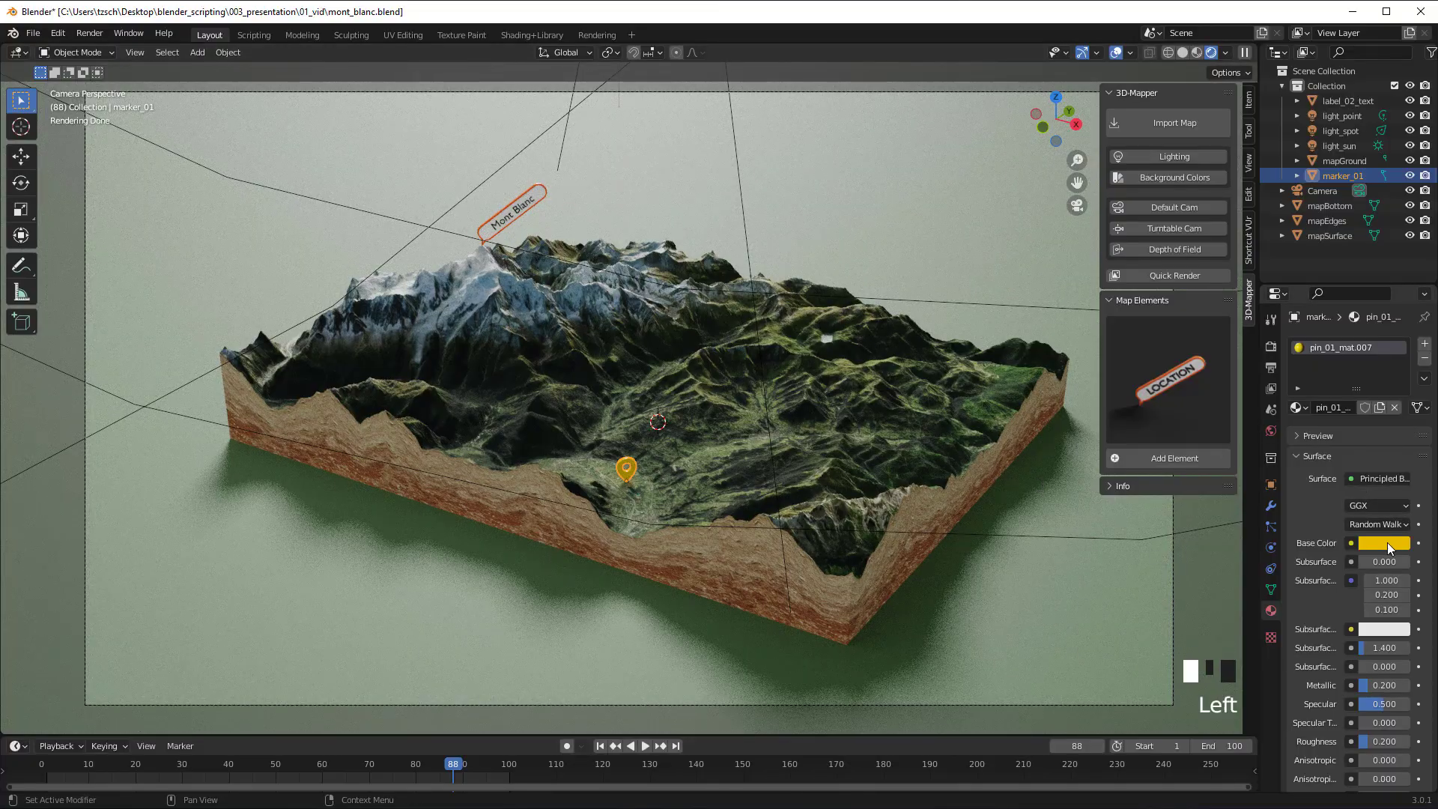
Set the marker material's Base Color to orange and select the ground plane around the map.
{"action": "left_click", "coordinate": [1388, 542]}
{"action": "left_click", "coordinate": [1314, 424]}
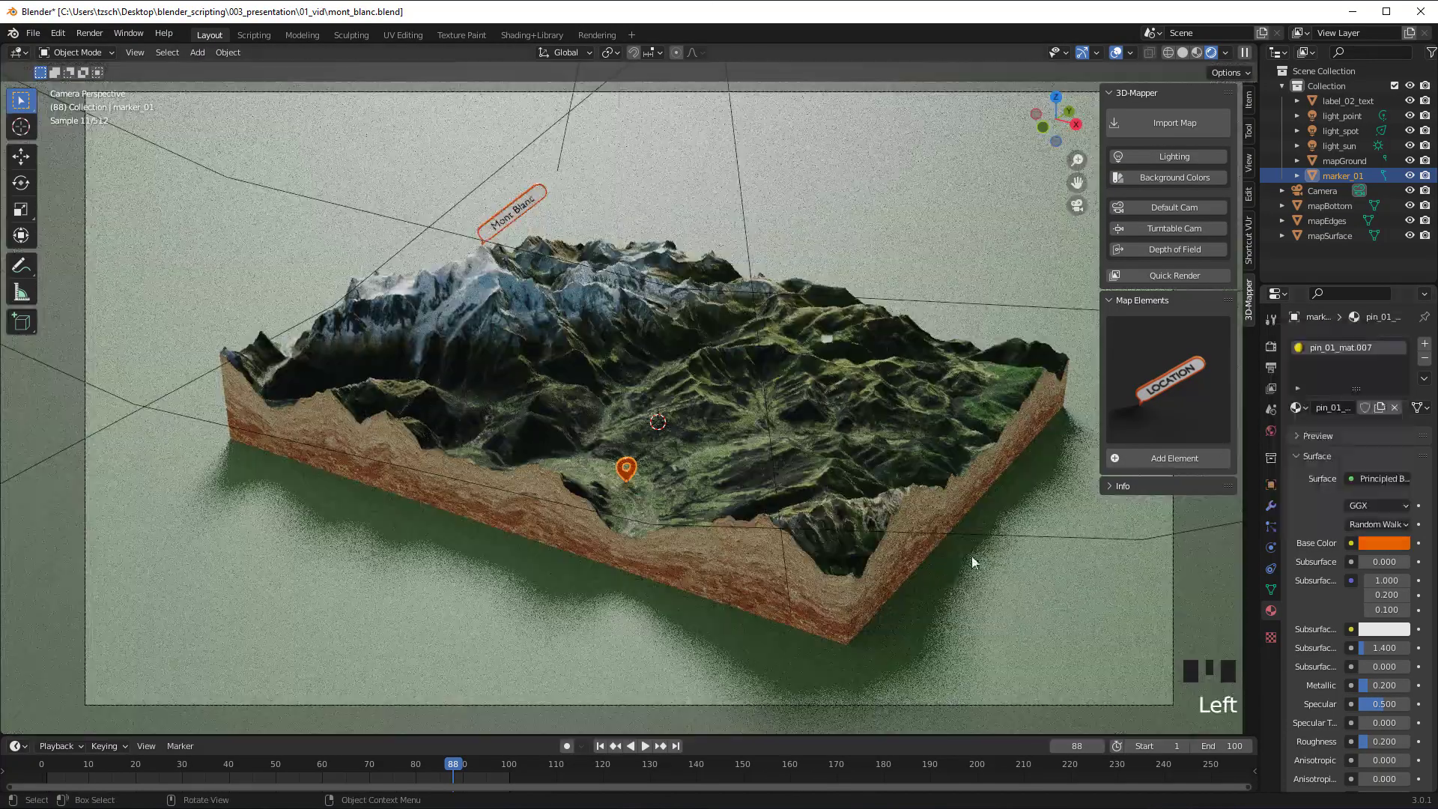
{"action": "left_click", "coordinate": [1074, 593]}
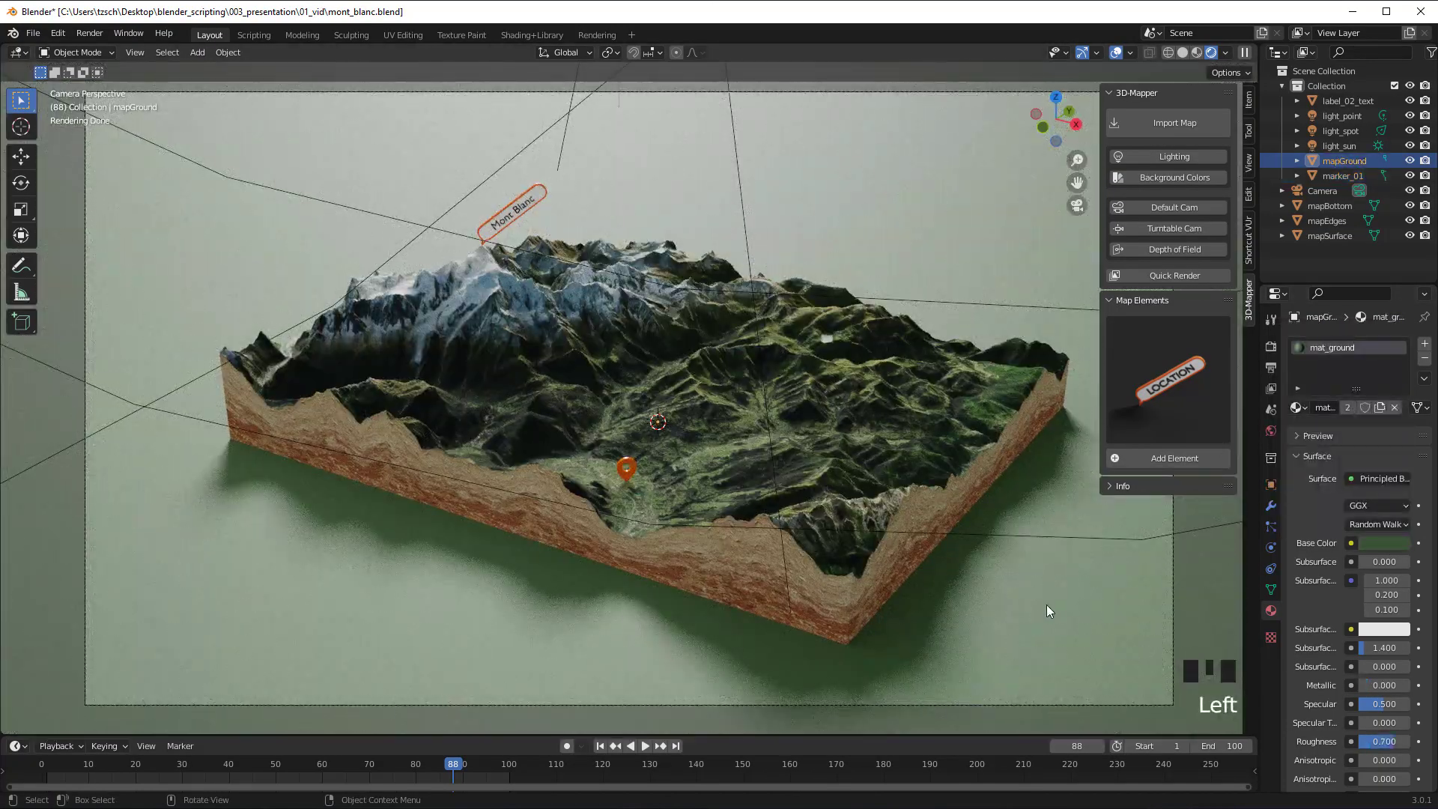
{"action": "scroll", "coordinate": [1044, 605], "scroll_direction": "down", "scroll_amount": 2}
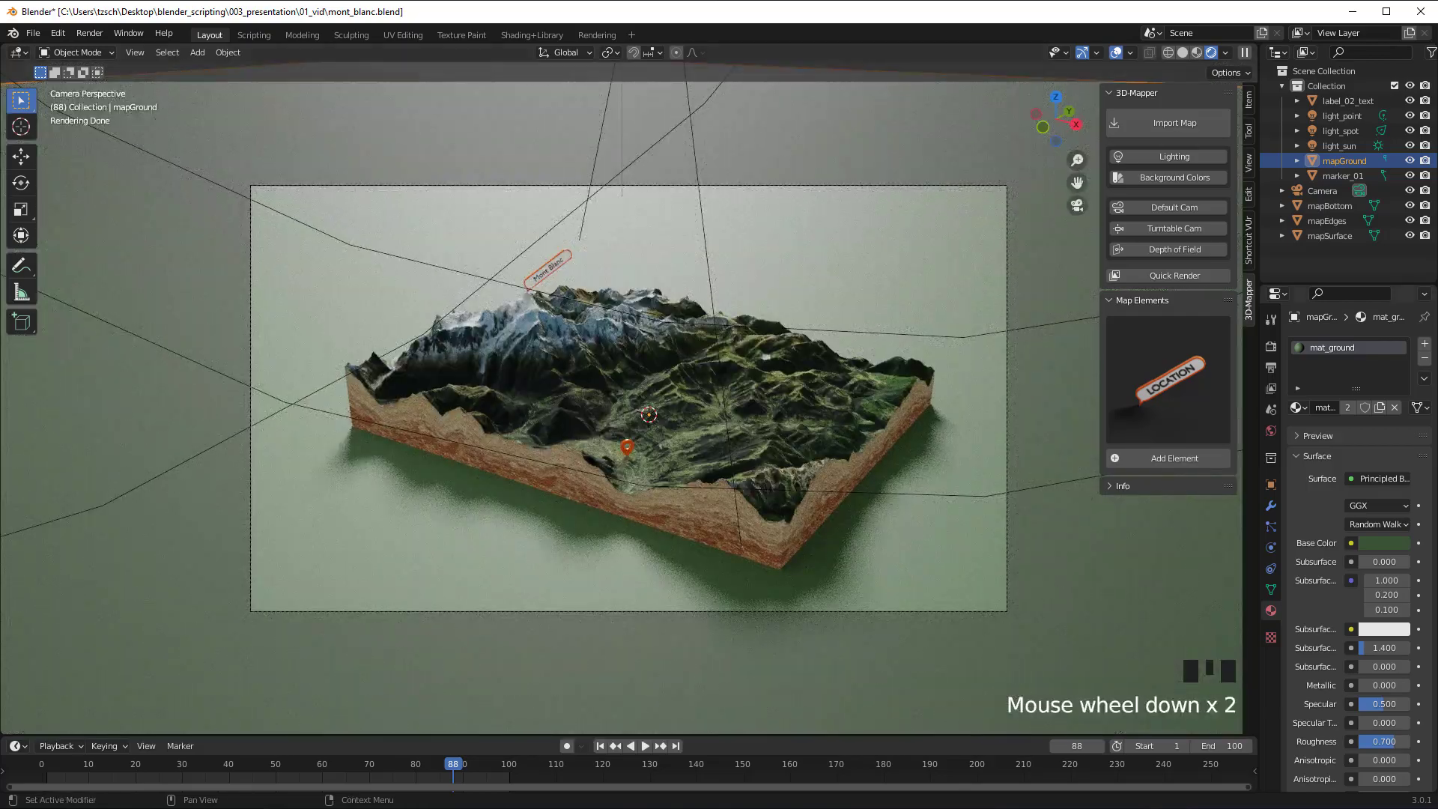